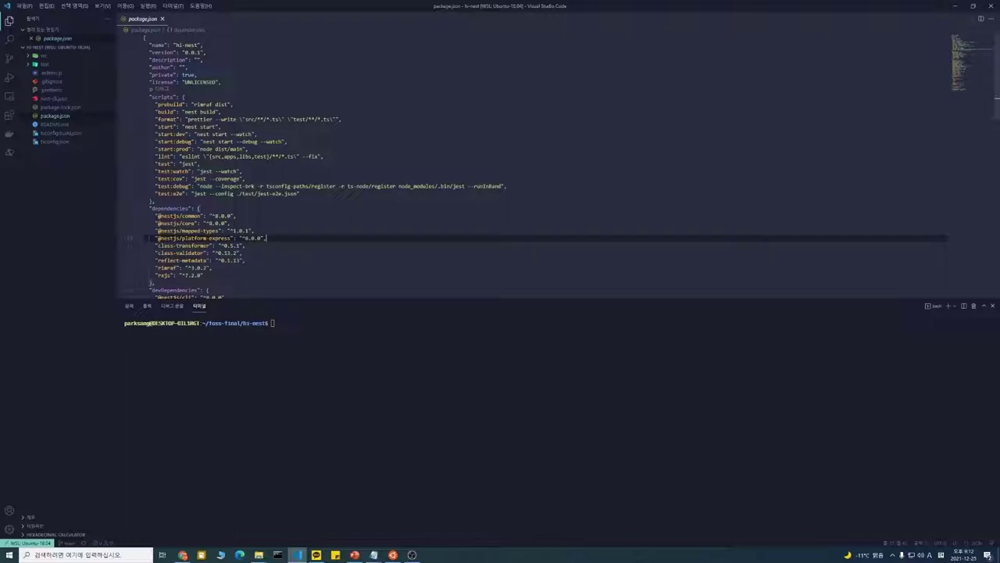
Step: Install hi-nest's dependencies with npm i, build it, and run npm run start:prod
{"action": "type", "text": "npm i"}
{"action": "key", "text": "Return"}
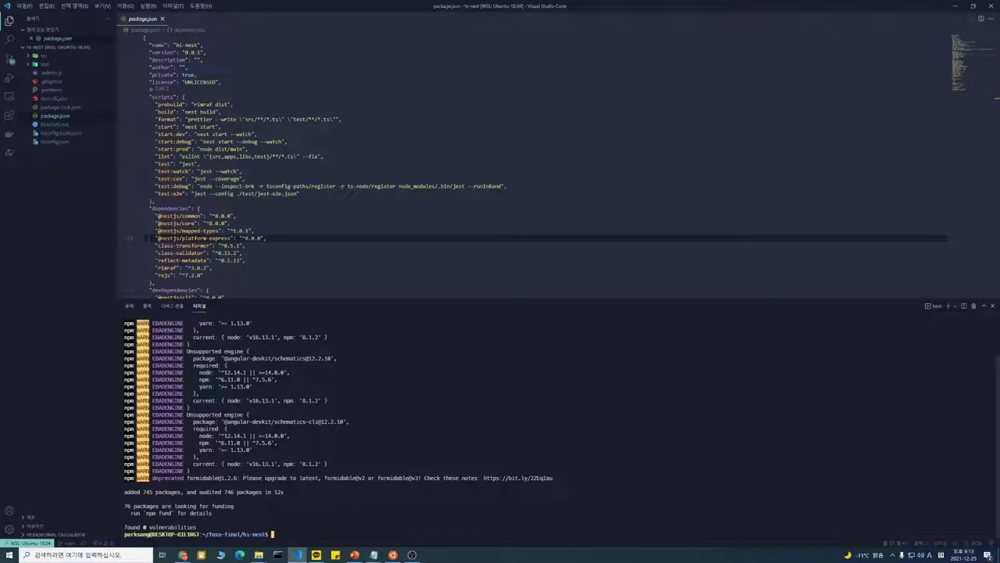
{"action": "type", "text": "npm run build"}
{"action": "key", "text": "Return"}
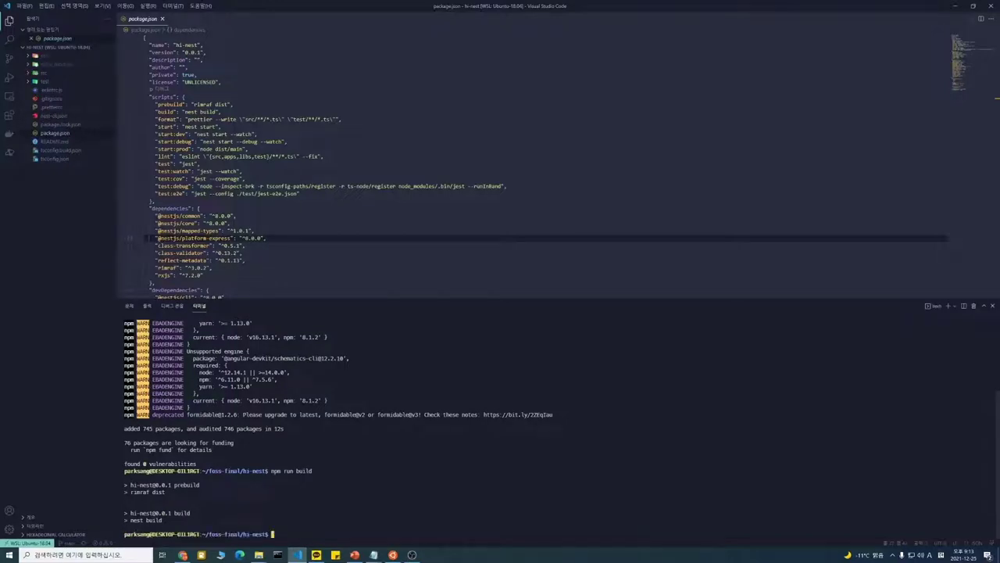
{"action": "type", "text": "npm run start:prod"}
{"action": "key", "text": "Return"}
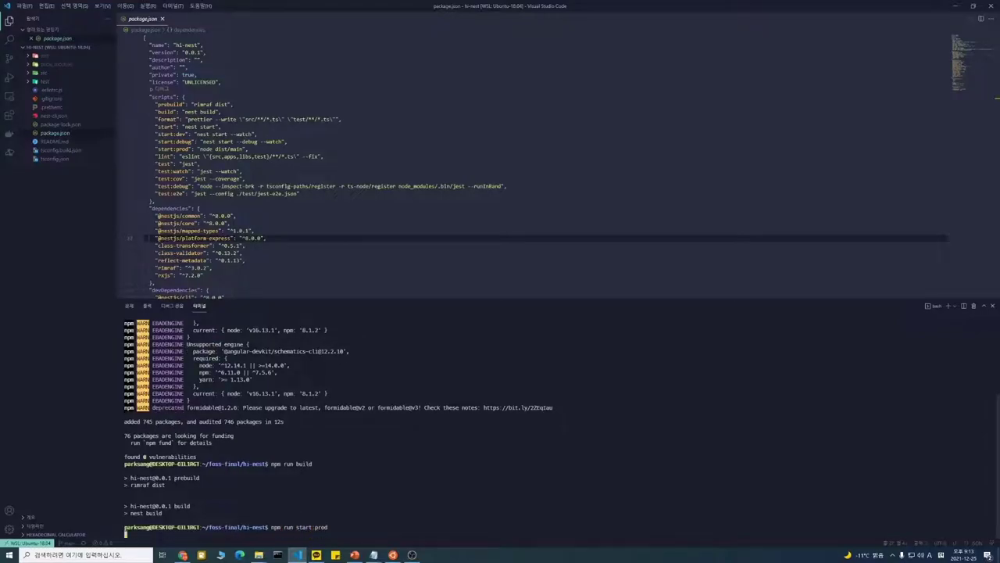
Step: Load localhost:3000 in Chrome to check the locally running app
{"action": "left_click", "coordinate": [182, 555]}
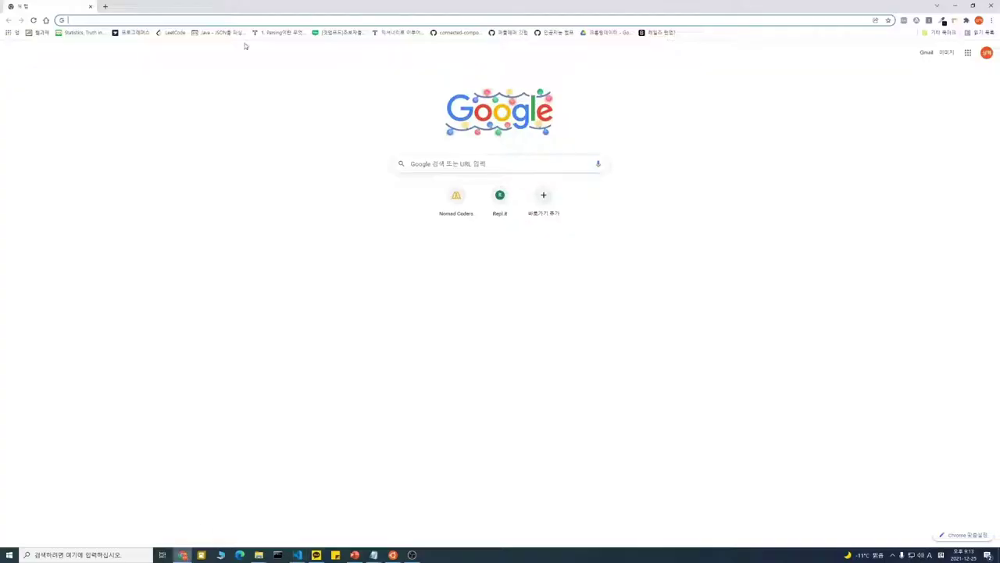
{"action": "left_click", "coordinate": [110, 21]}
{"action": "type", "text": "localhost:"}
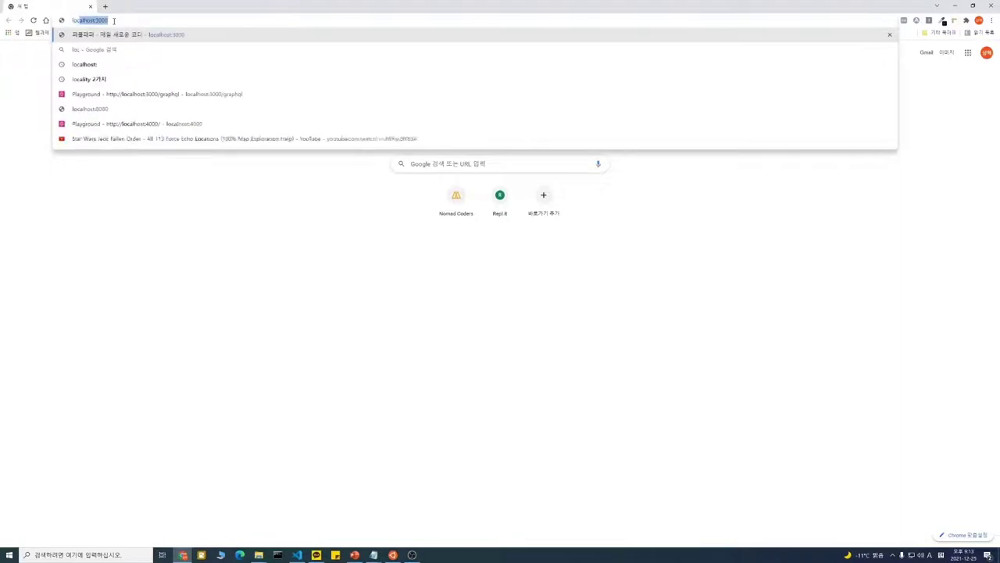
{"action": "type", "text": "3000"}
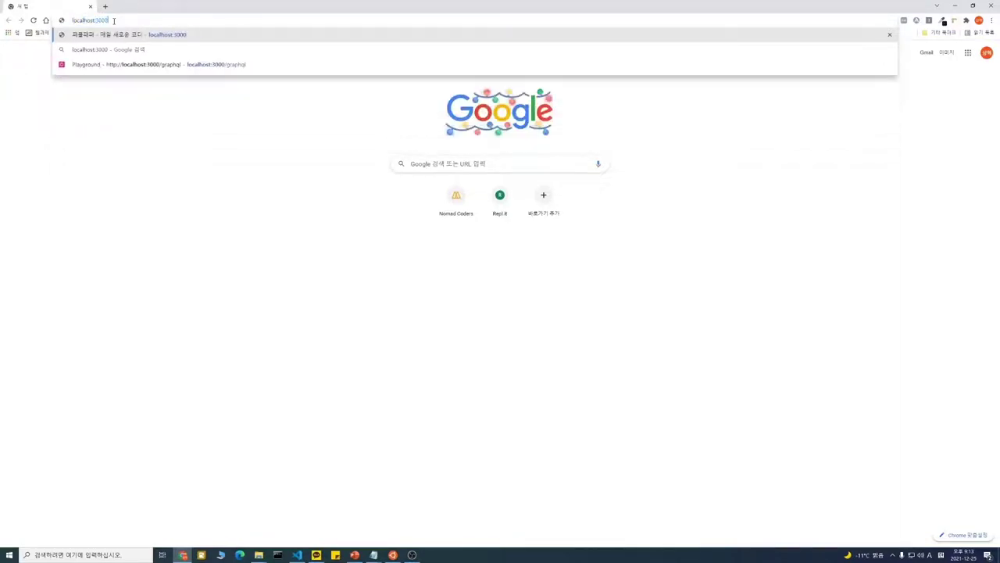
{"action": "key", "text": "Return"}
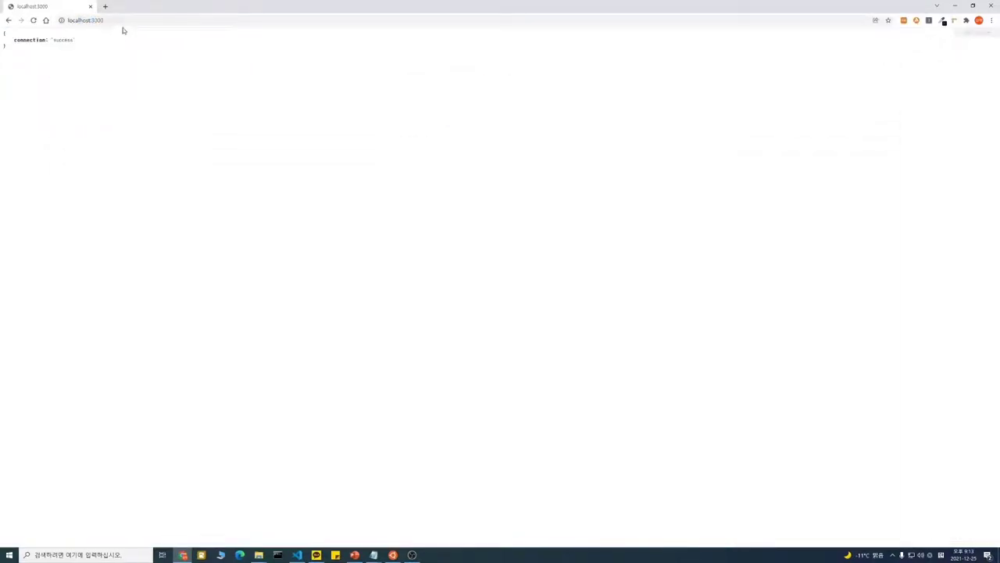
Step: Zoom in to read the connection 'success' response, then zoom back out
{"action": "triple_click", "coordinate": [55, 40]}
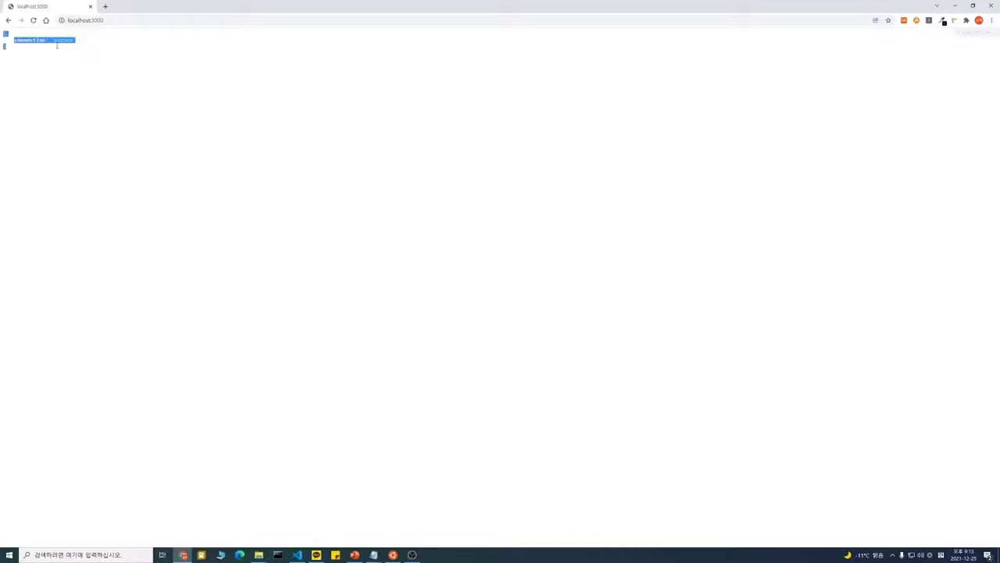
{"action": "left_click", "coordinate": [130, 94]}
{"action": "key", "text": "ctrl+plus"}
{"action": "key", "text": "ctrl+plus"}
{"action": "key", "text": "ctrl+plus"}
{"action": "key", "text": "ctrl+plus"}
{"action": "key", "text": "ctrl+plus"}
{"action": "key", "text": "ctrl+plus"}
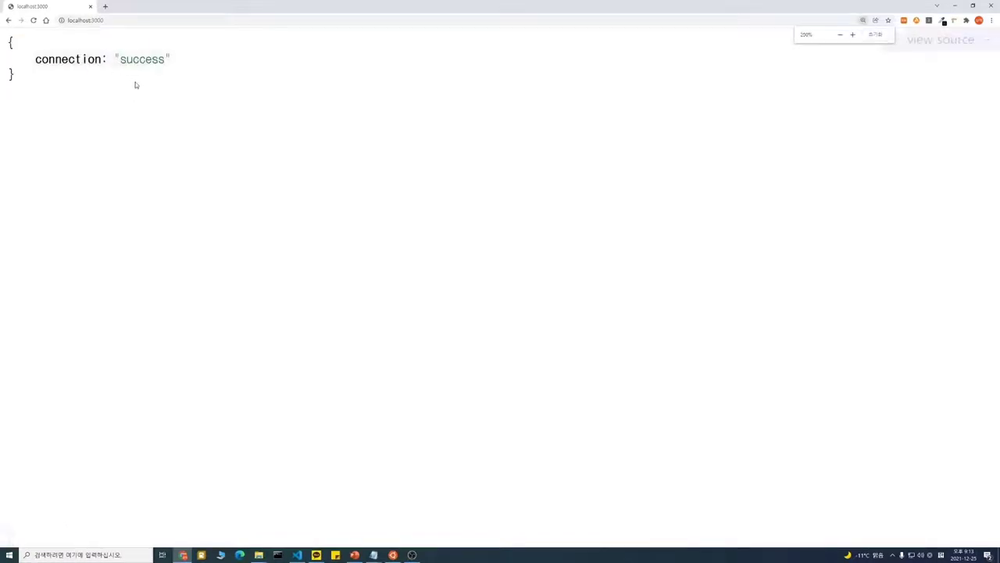
{"action": "left_click_drag", "start_coordinate": [75, 61], "coordinate": [179, 61]}
{"action": "left_click", "coordinate": [249, 127]}
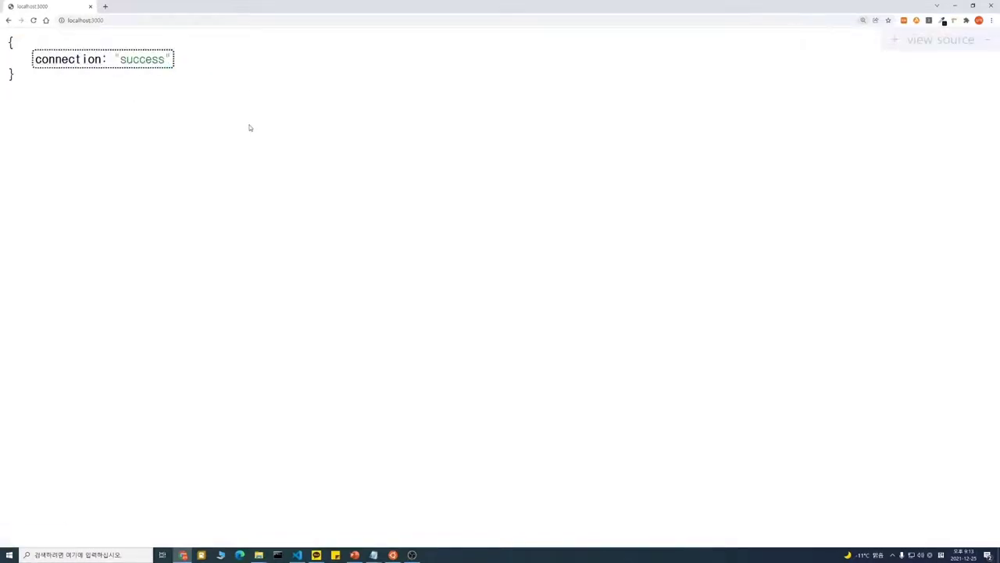
{"action": "key", "text": "ctrl+minus"}
{"action": "key", "text": "ctrl+minus"}
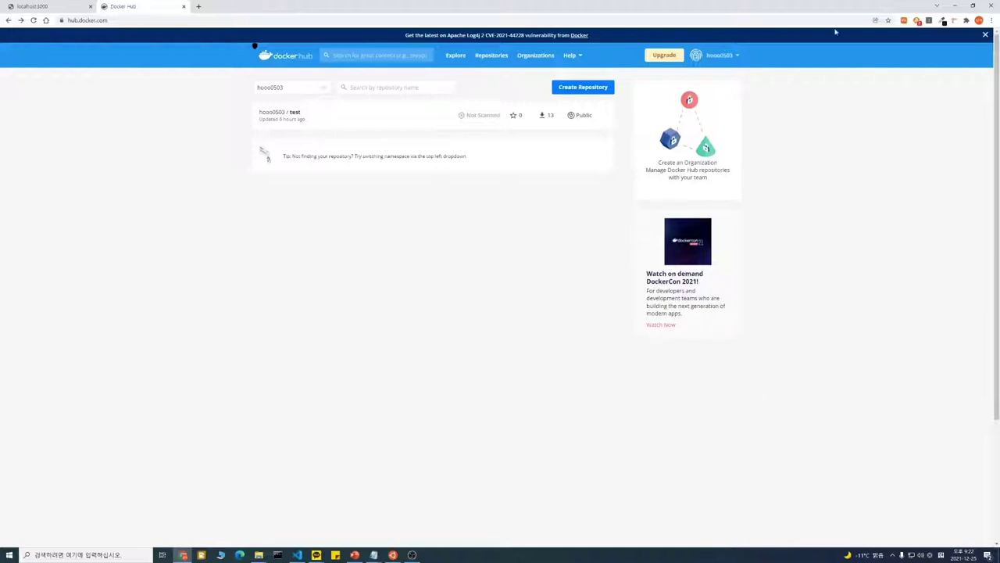
Step: Start a new Docker Hub repository named hi-nest
{"action": "left_click", "coordinate": [578, 90]}
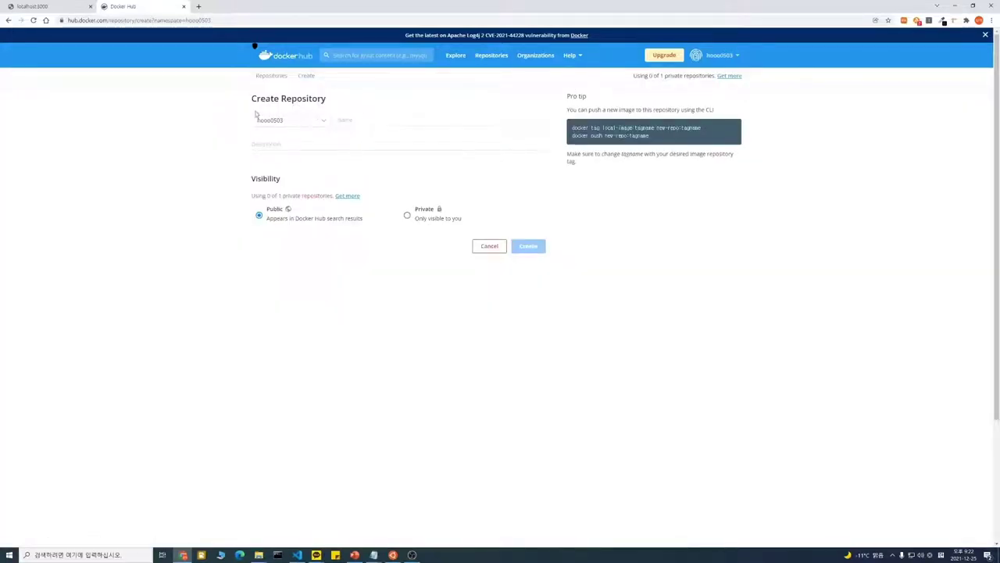
{"action": "left_click", "coordinate": [386, 124]}
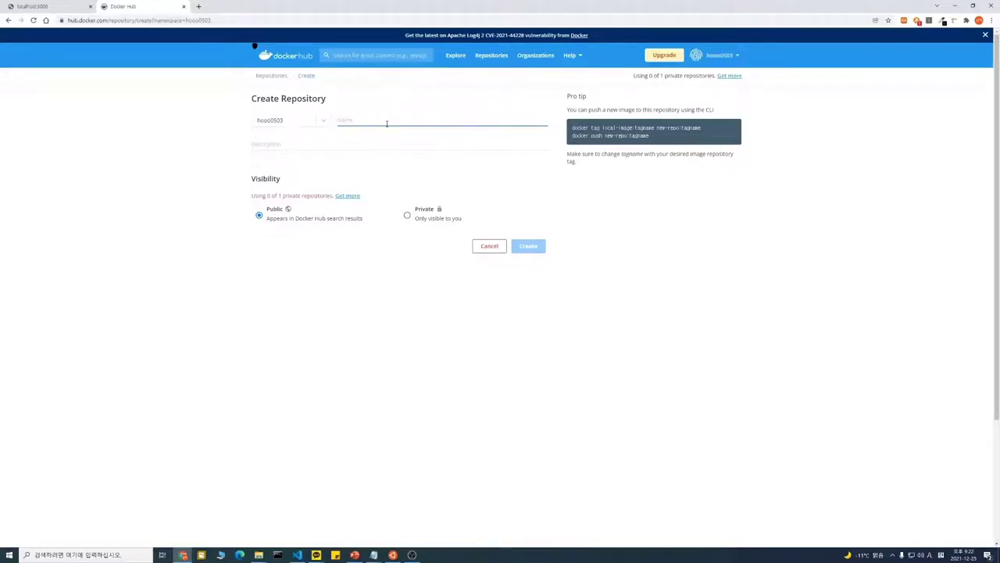
{"action": "type", "text": "hi"}
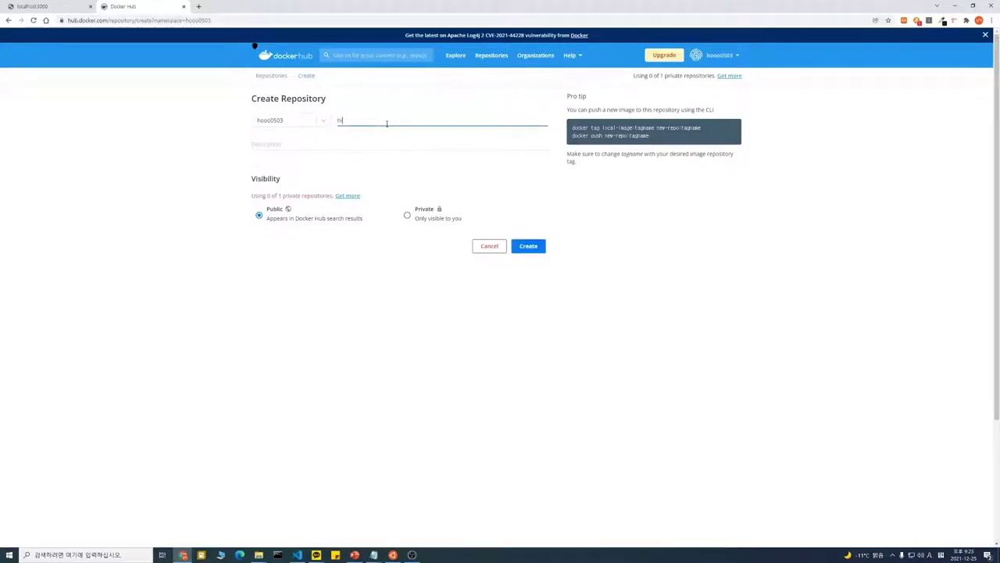
{"action": "type", "text": "-nest"}
{"action": "left_click", "coordinate": [390, 324]}
Step: Set the hi-nest repository's visibility to Private and create it
{"action": "left_click_drag", "start_coordinate": [227, 181], "coordinate": [396, 255]}
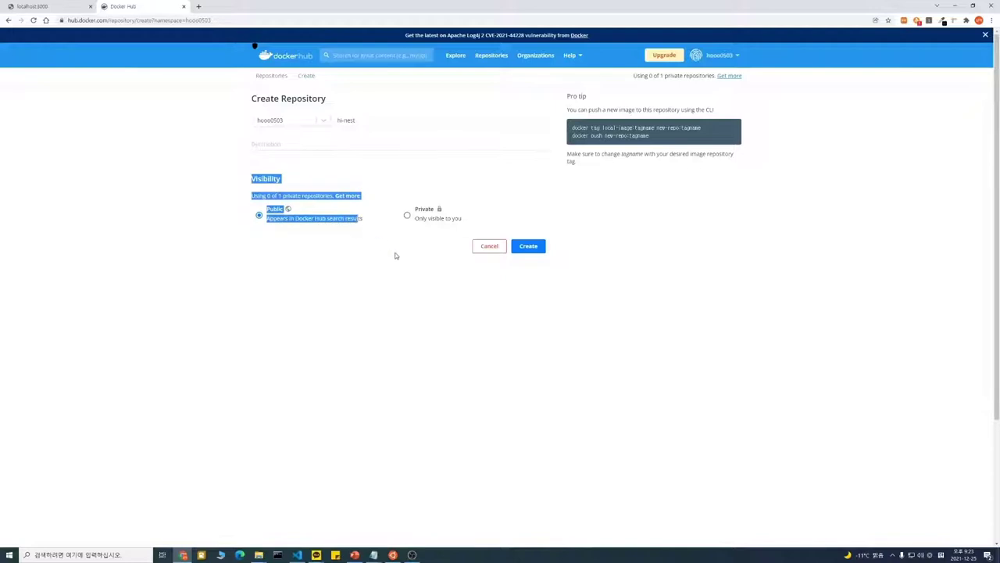
{"action": "left_click_drag", "start_coordinate": [491, 230], "coordinate": [389, 199]}
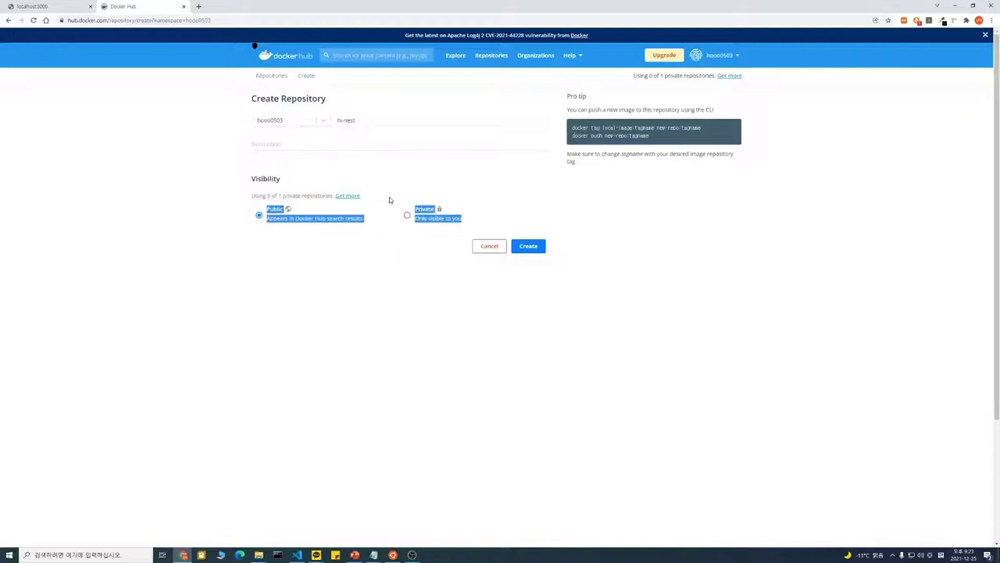
{"action": "left_click", "coordinate": [415, 300]}
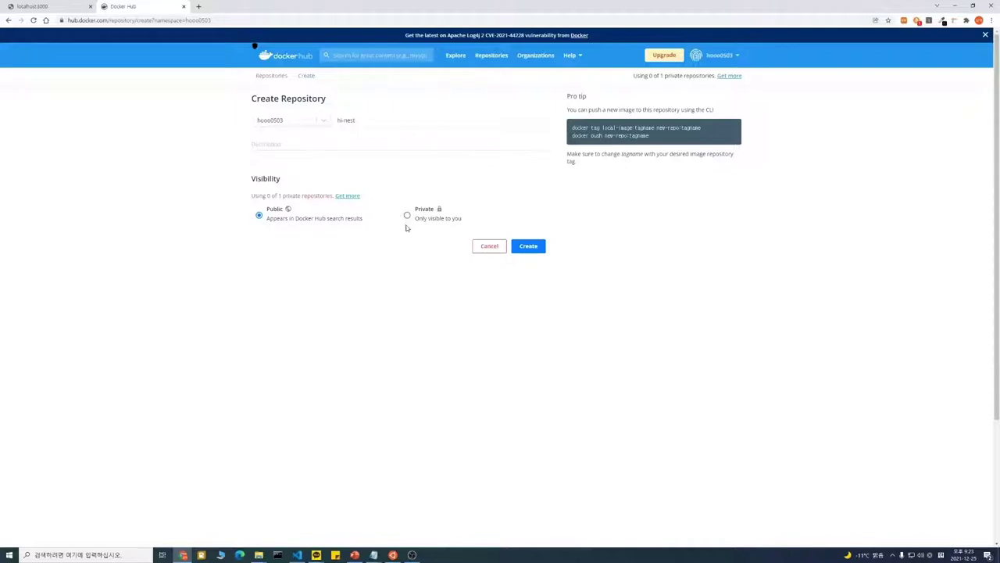
{"action": "left_click_drag", "start_coordinate": [391, 243], "coordinate": [506, 239]}
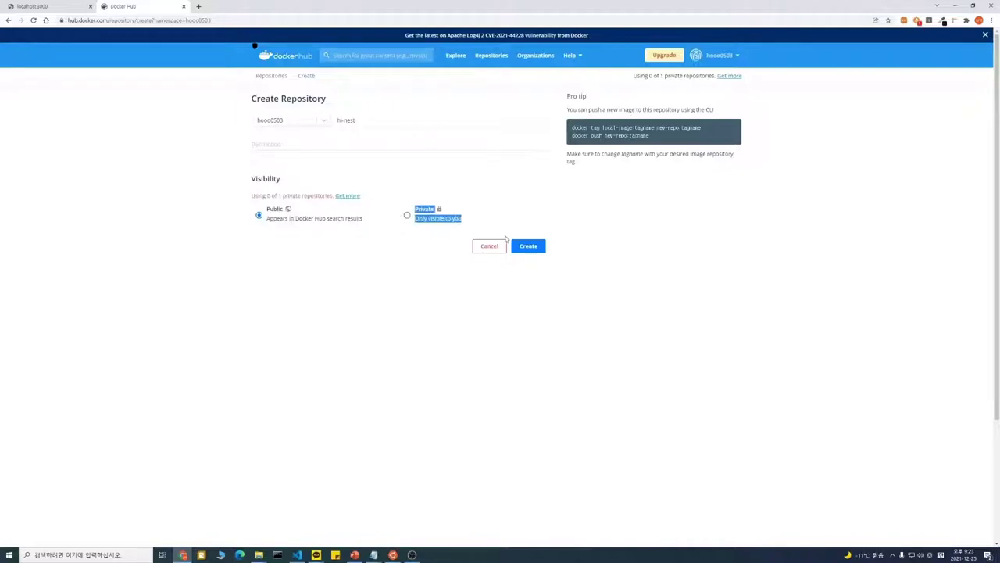
{"action": "left_click", "coordinate": [407, 216]}
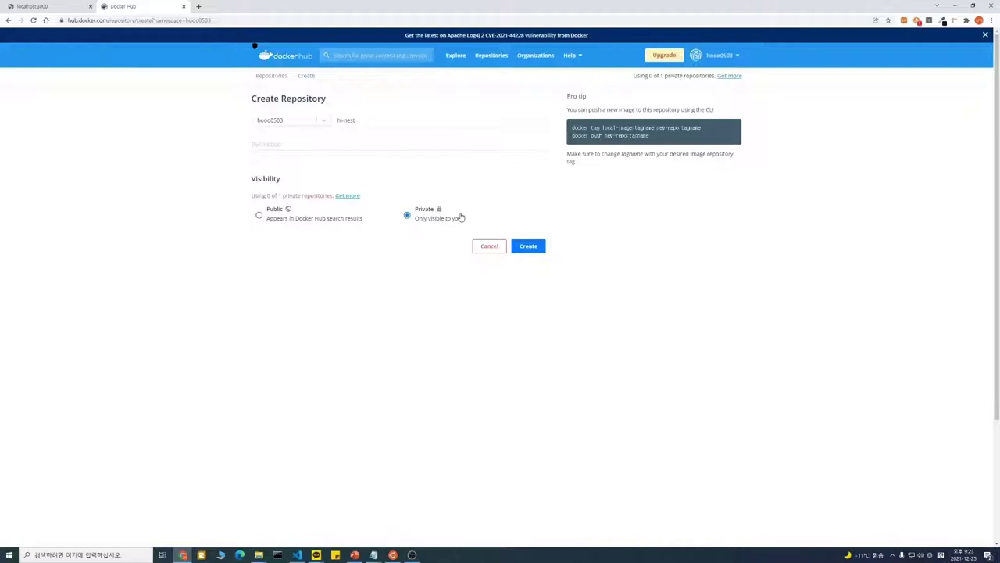
{"action": "left_click", "coordinate": [528, 246]}
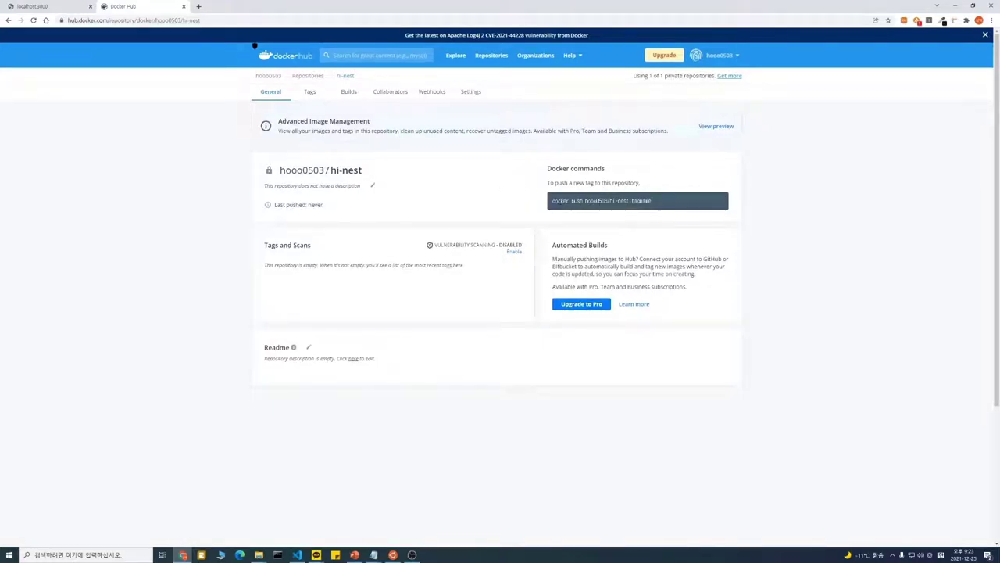
Step: Review the hi-nest docker push command and its tag placeholder, then return to VS Code
{"action": "left_click_drag", "start_coordinate": [552, 201], "coordinate": [653, 201]}
{"action": "left_click", "coordinate": [623, 216]}
{"action": "left_click", "coordinate": [650, 201]}
{"action": "left_click", "coordinate": [620, 214]}
{"action": "left_click", "coordinate": [640, 202]}
{"action": "left_click", "coordinate": [626, 215]}
{"action": "left_click_drag", "start_coordinate": [584, 201], "coordinate": [608, 201]}
{"action": "key", "text": "alt+Tab"}
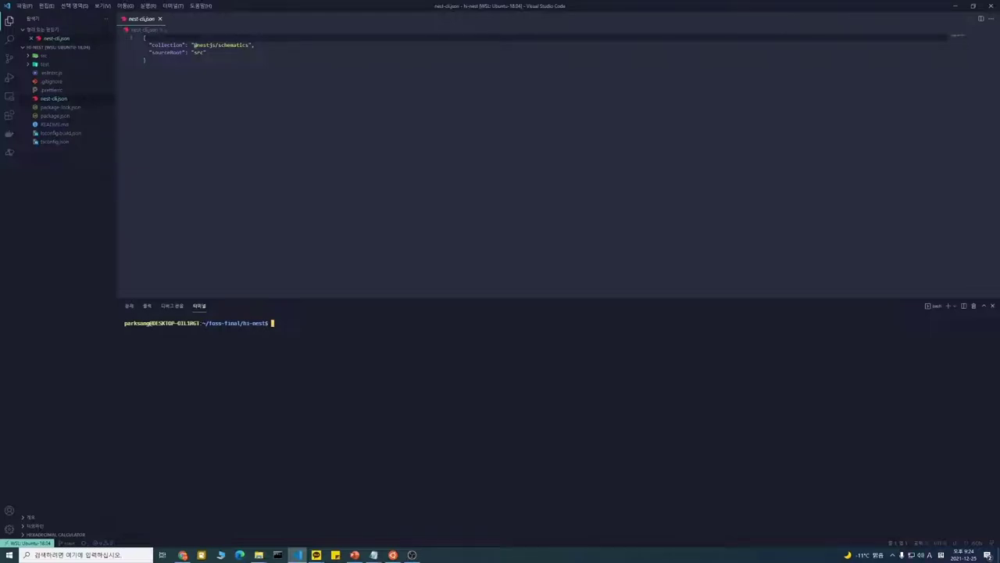
Step: Create a new file named Dockerfile at the hi-nest project root
{"action": "left_click", "coordinate": [70, 271]}
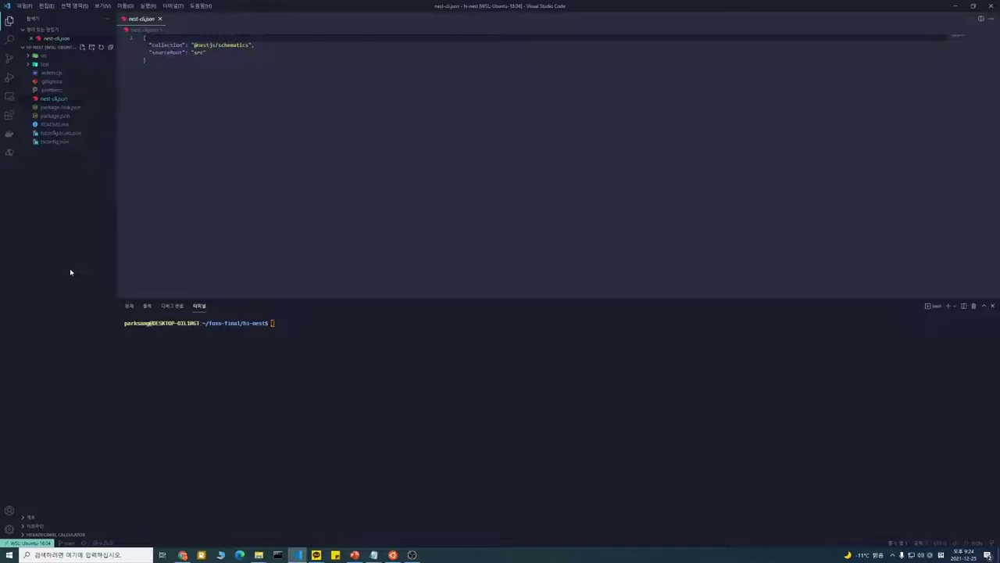
{"action": "left_click", "coordinate": [81, 48]}
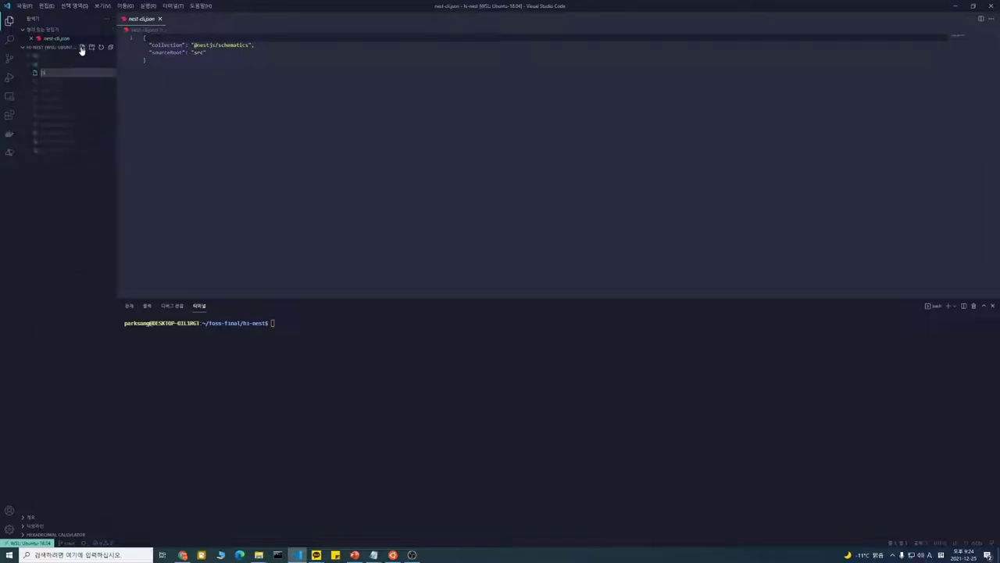
{"action": "type", "text": "Dockerfile"}
{"action": "key", "text": "Return"}
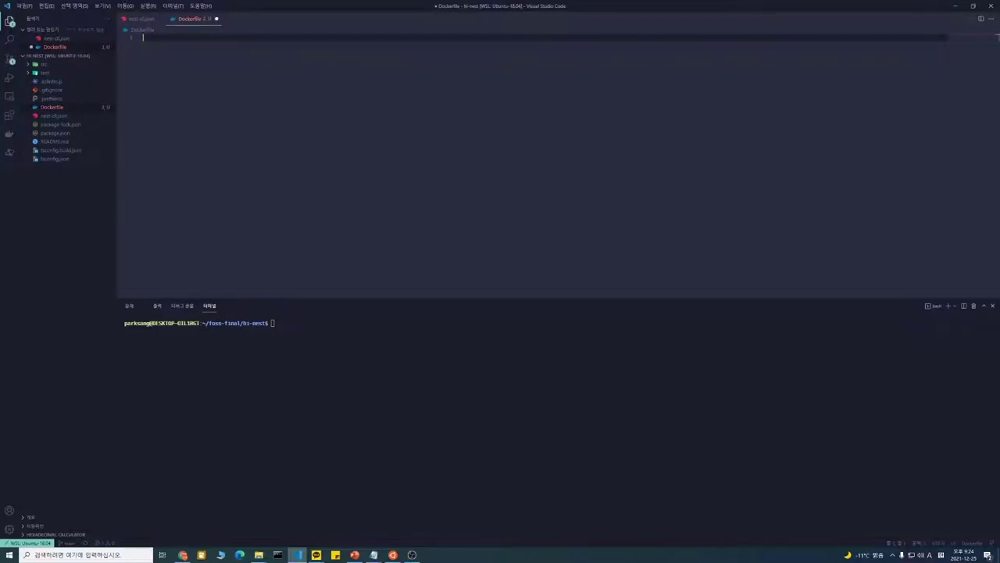
Step: Write the FROM node:lts and COPY . . lines in the Dockerfile
{"action": "type", "text": "From"}
{"action": "key", "text": "BackSpace"}
{"action": "key", "text": "BackSpace"}
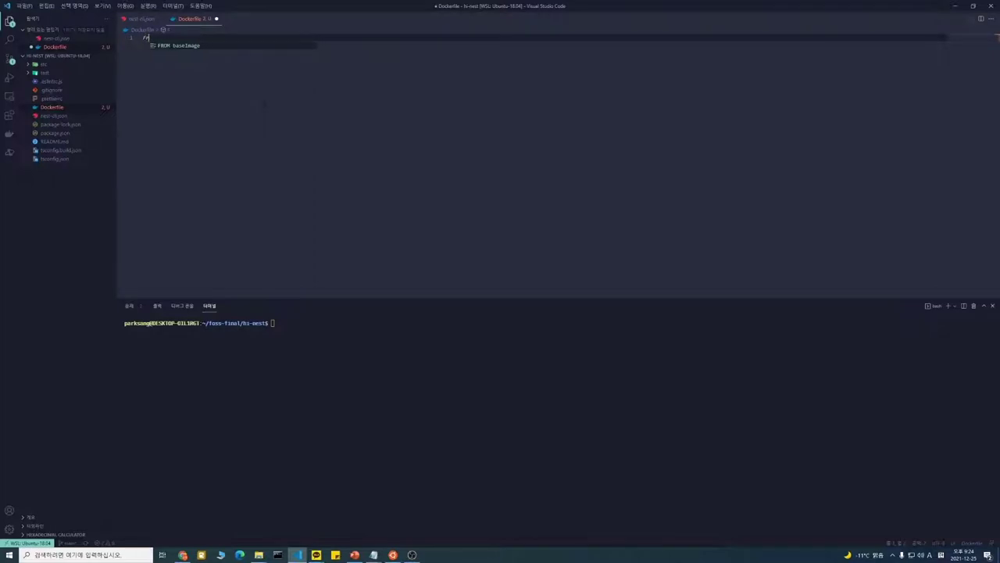
{"action": "key", "text": "BackSpace"}
{"action": "key", "text": "BackSpace"}
{"action": "type", "text": "FROM"}
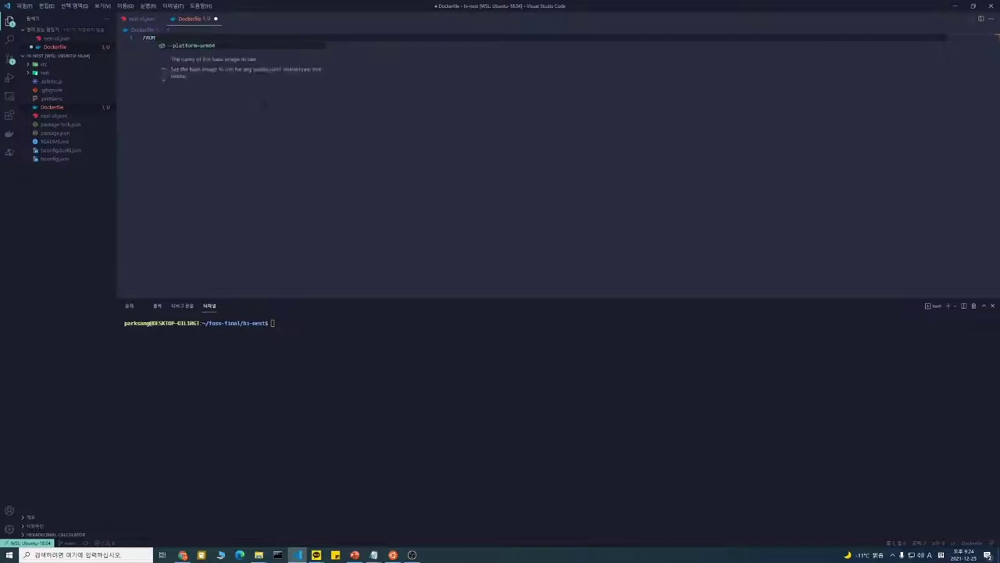
{"action": "type", "text": " node:lts"}
{"action": "key", "text": "Return"}
{"action": "key", "text": "Return"}
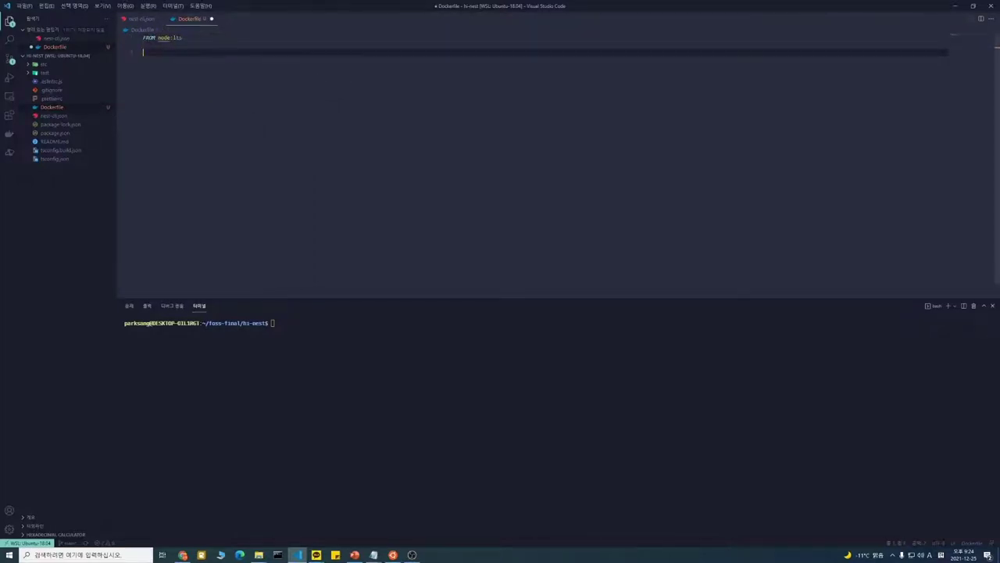
{"action": "type", "text": "COPY . ."}
{"action": "key", "text": "Return"}
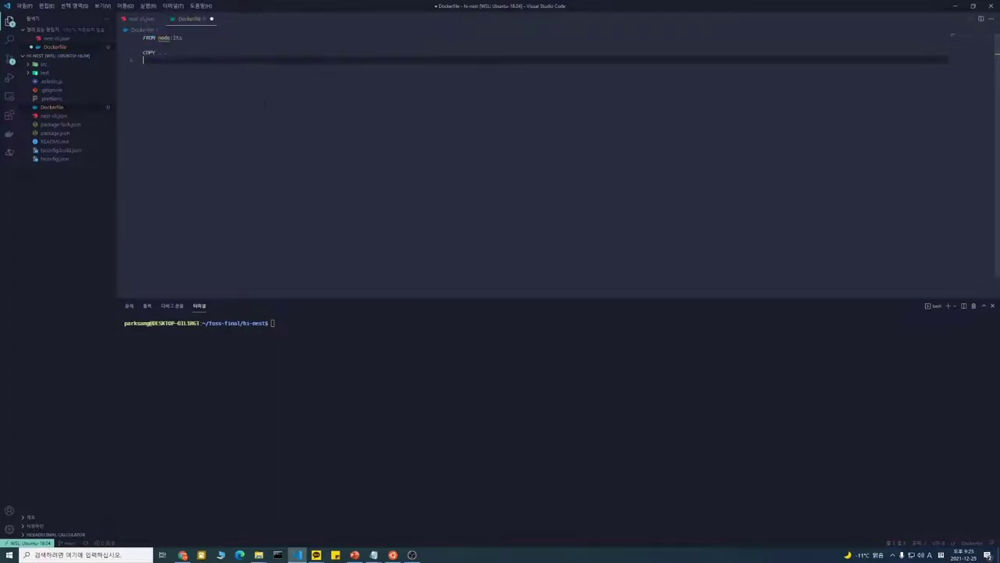
Step: Add RUN npm run build, EXPOSE 3000 and CMD npm run start:prod lines
{"action": "type", "text": "RUN npm"}
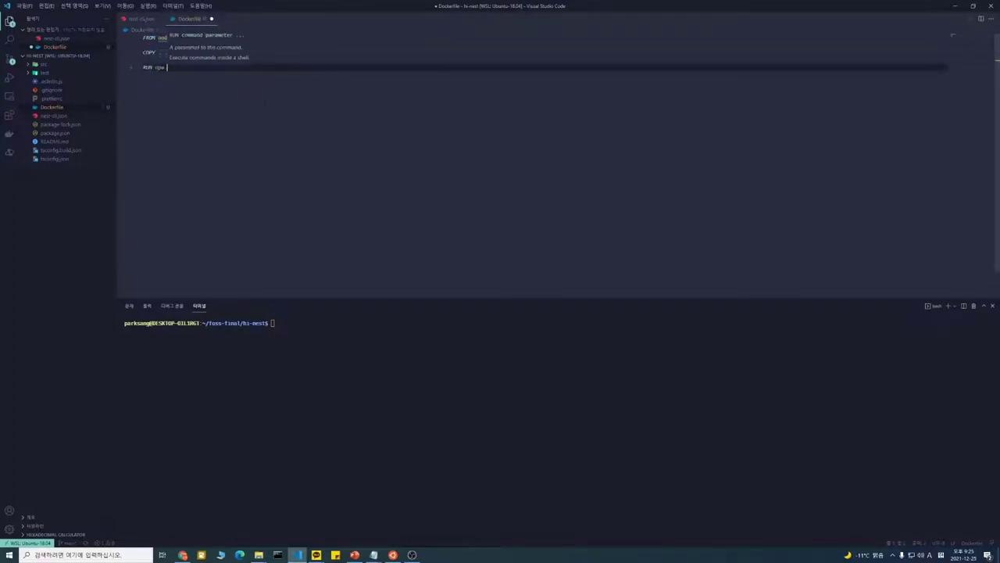
{"action": "type", "text": " ru"}
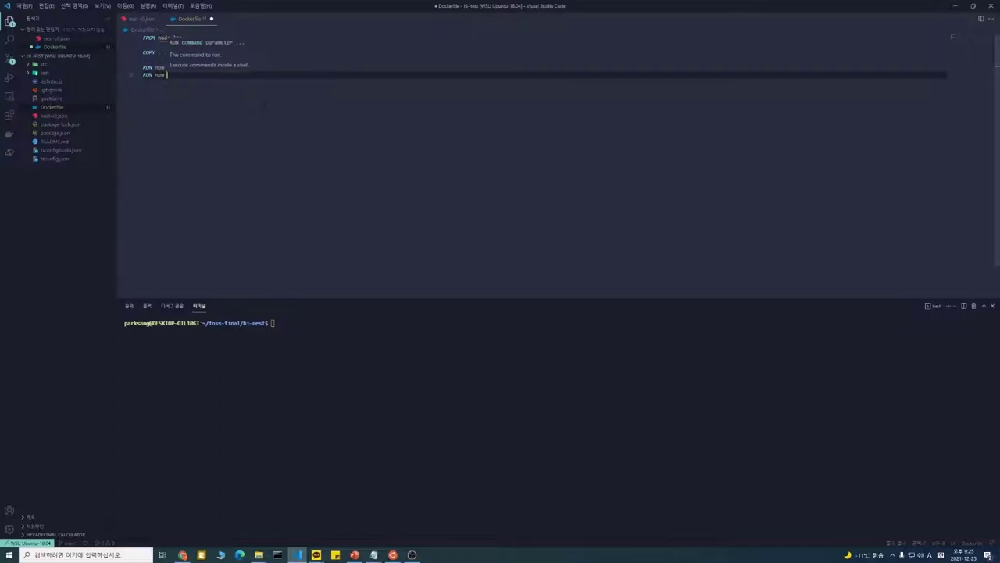
{"action": "type", "text": "n build"}
{"action": "key", "text": "Return"}
{"action": "key", "text": "Return"}
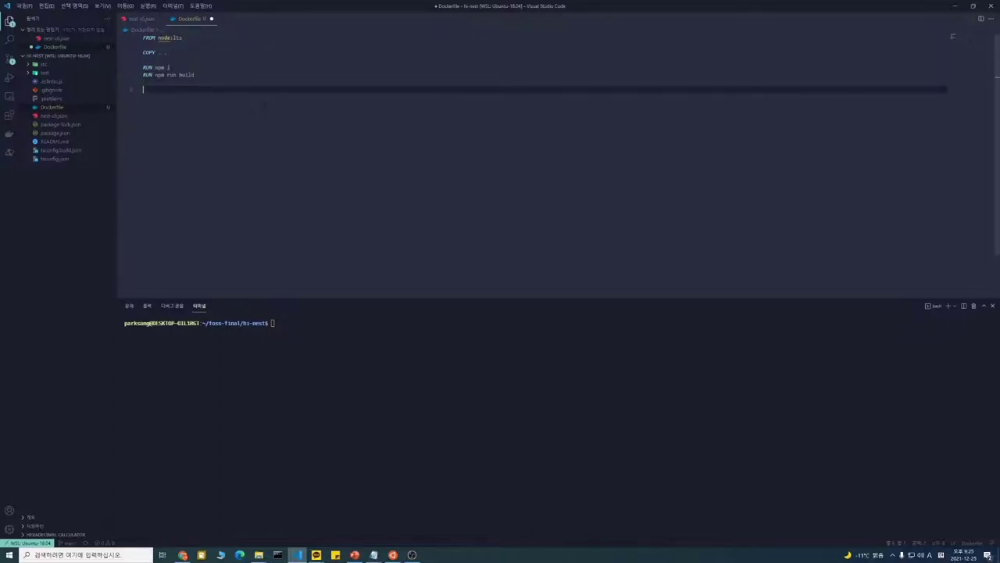
{"action": "type", "text": "EXPOS"}
{"action": "key", "text": "Return"}
{"action": "type", "text": "3000"}
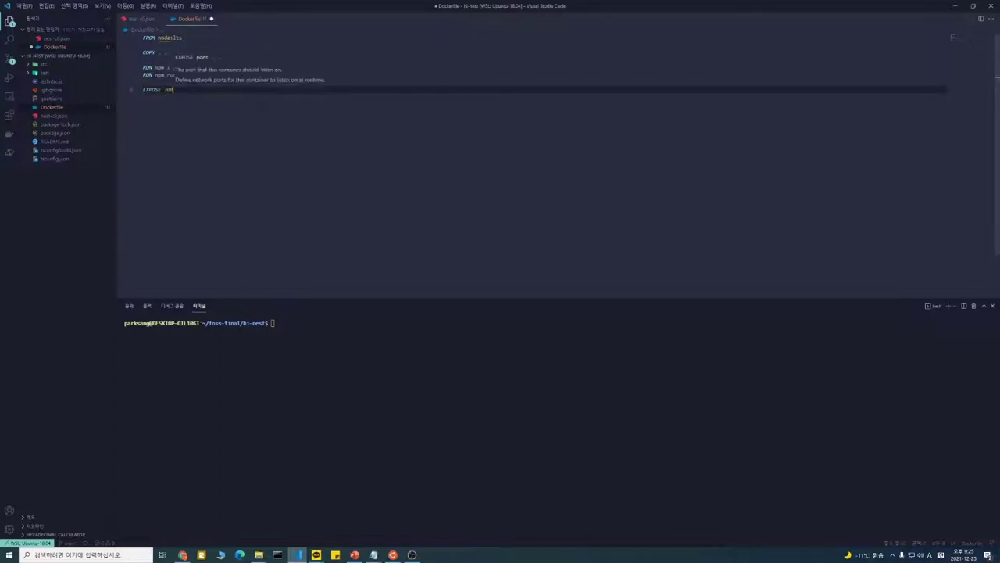
{"action": "key", "text": "Return"}
{"action": "type", "text": "CMD "}
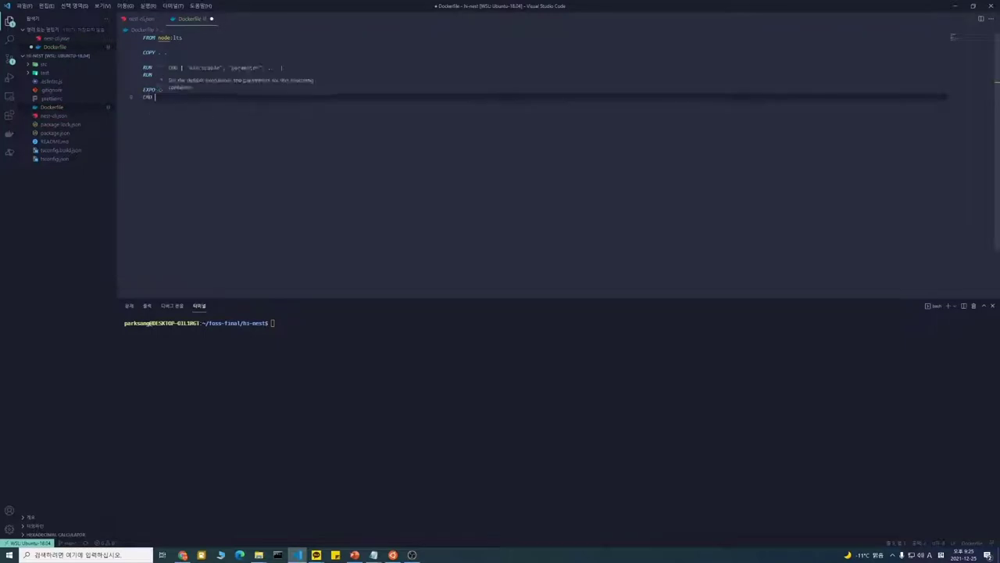
{"action": "type", "text": "npm run start:prod"}
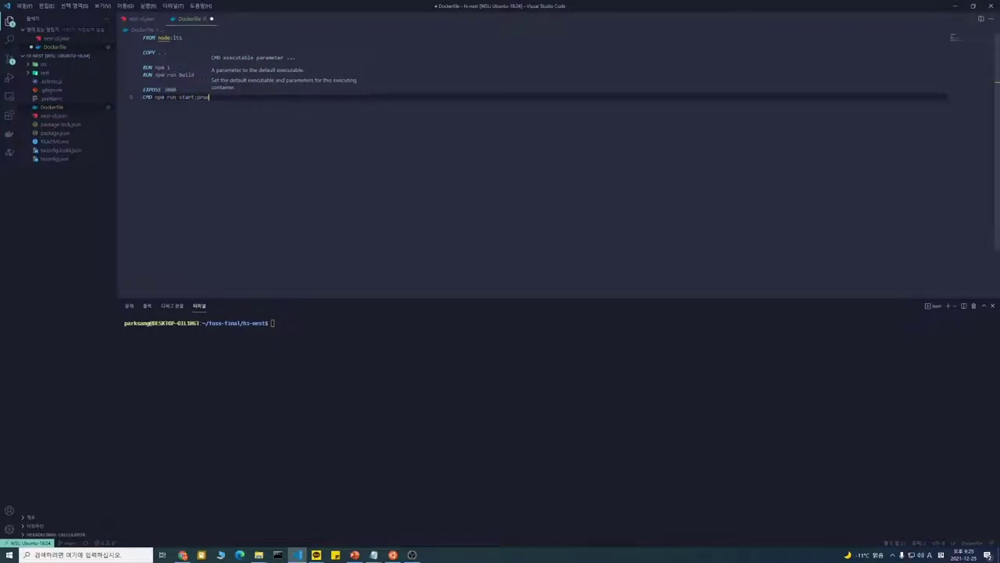
Step: Walk through the Dockerfile's FROM, COPY, RUN, EXPOSE 3000 and CMD lines
{"action": "left_click", "coordinate": [149, 37]}
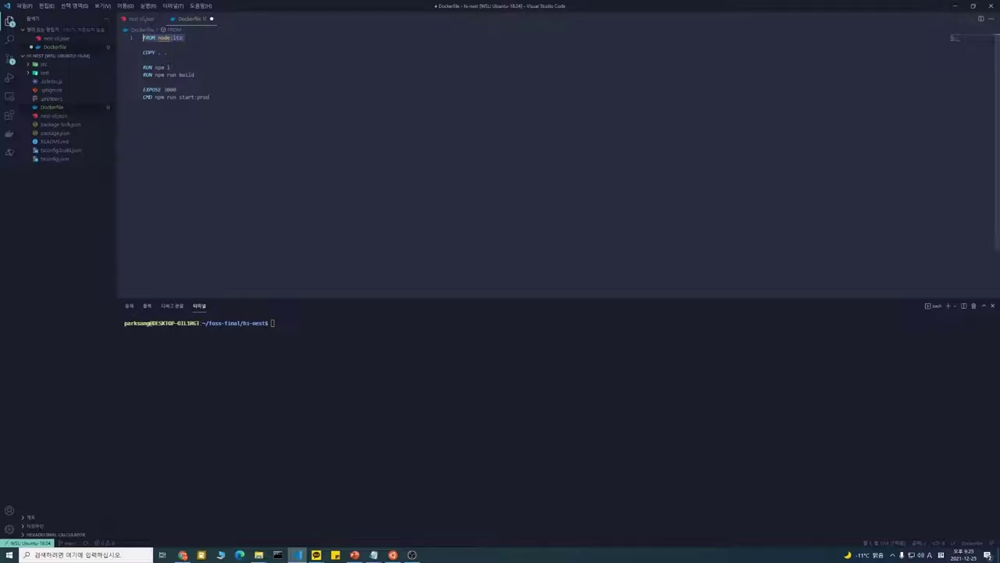
{"action": "left_click", "coordinate": [125, 55]}
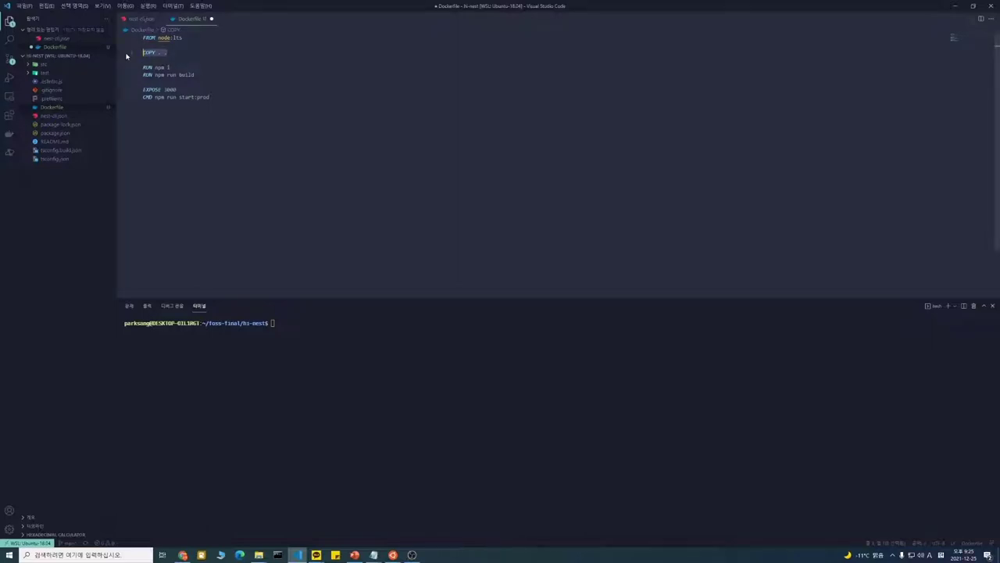
{"action": "left_click_drag", "start_coordinate": [128, 68], "coordinate": [127, 71]}
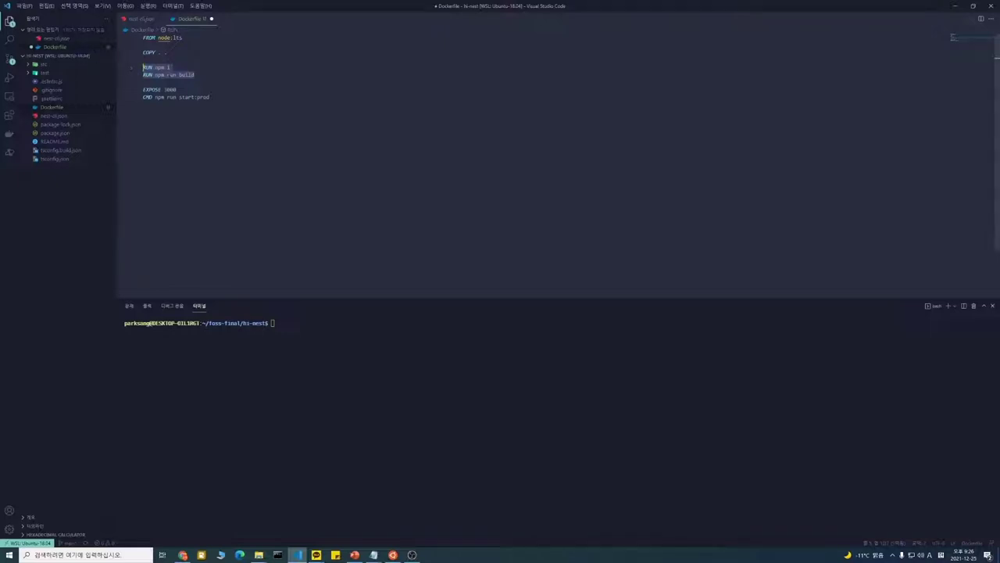
{"action": "left_click", "coordinate": [209, 97]}
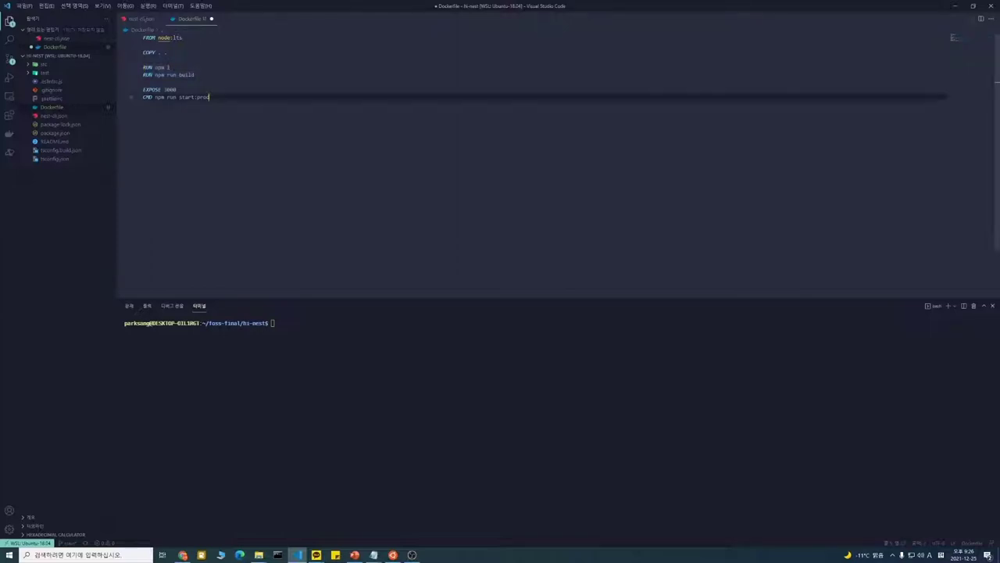
{"action": "key", "text": "shift+Up"}
{"action": "key", "text": "shift+Home"}
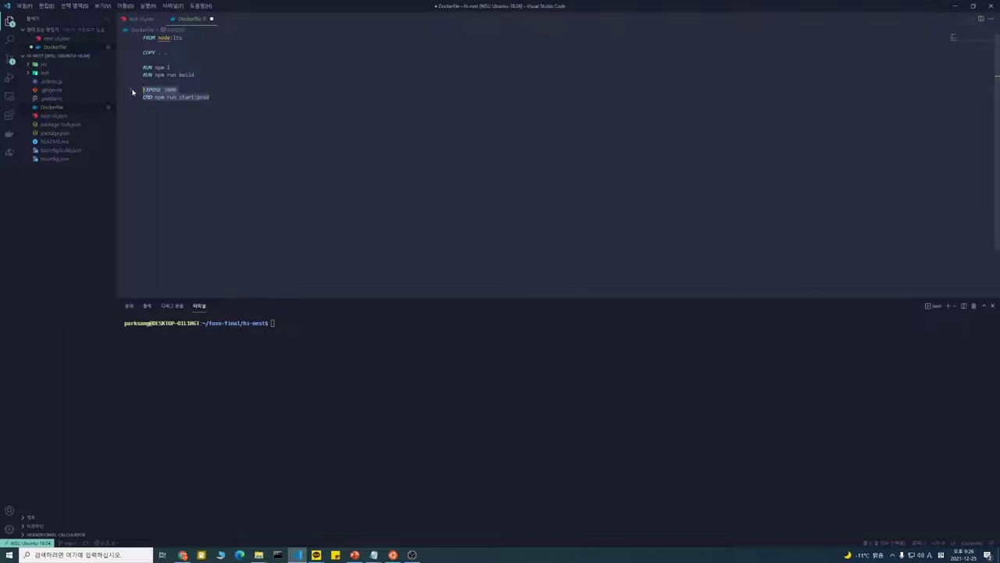
{"action": "key", "text": "Up"}
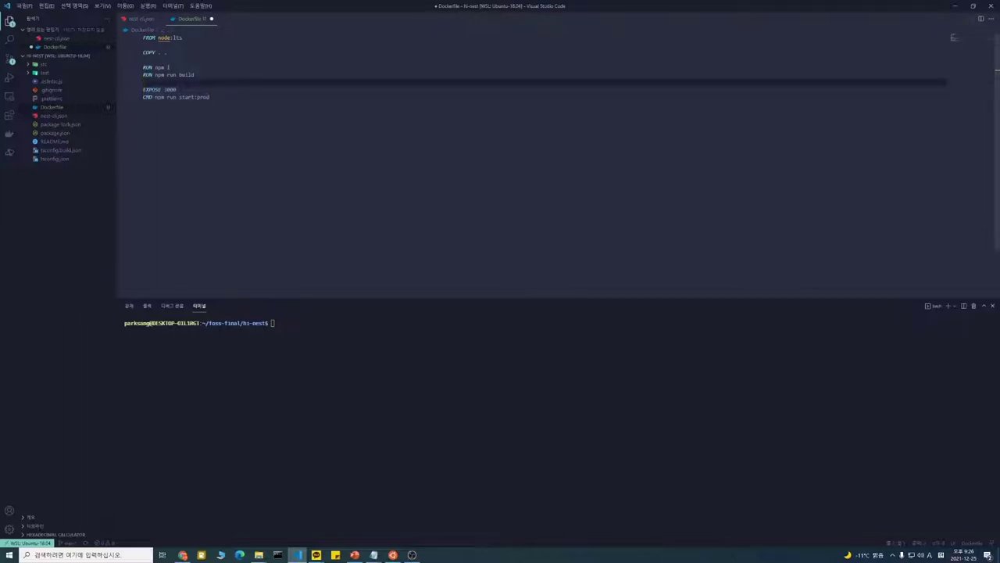
{"action": "left_click", "coordinate": [143, 89]}
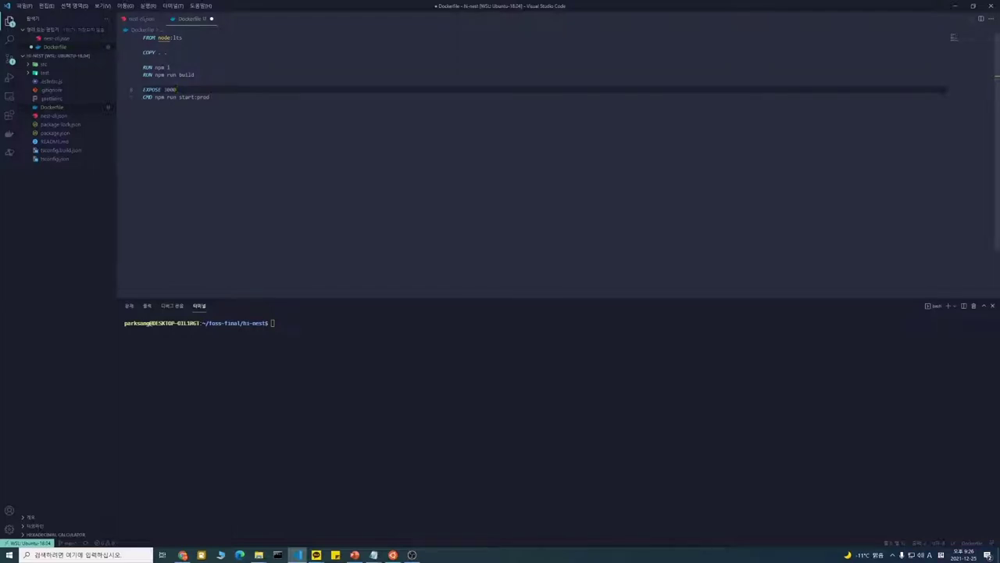
{"action": "key", "text": "End"}
{"action": "key", "text": "Down"}
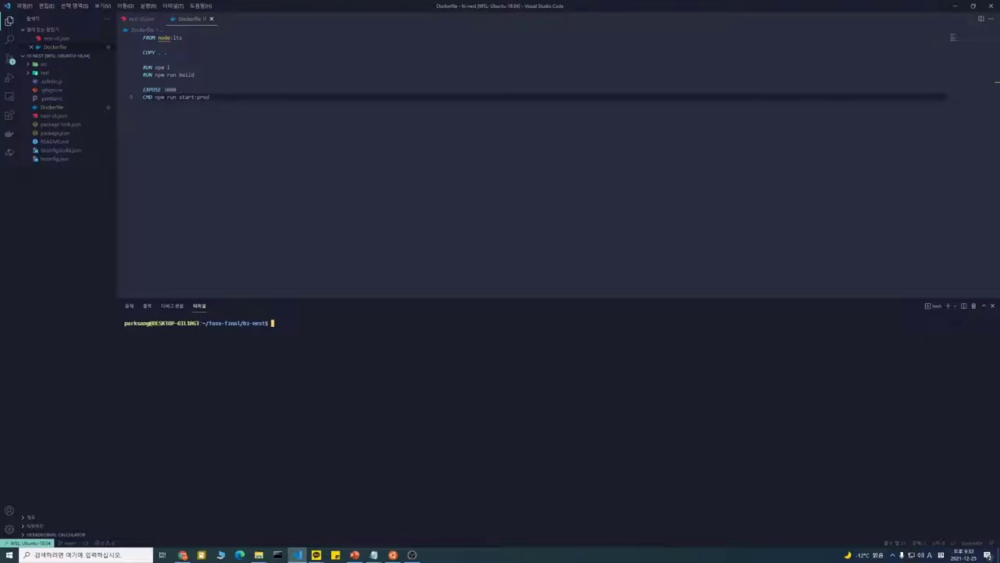
Step: Log in to Docker and enter a docker build command tagging the image latest, context '.'
{"action": "type", "text": "docker login"}
{"action": "key", "text": "Return"}
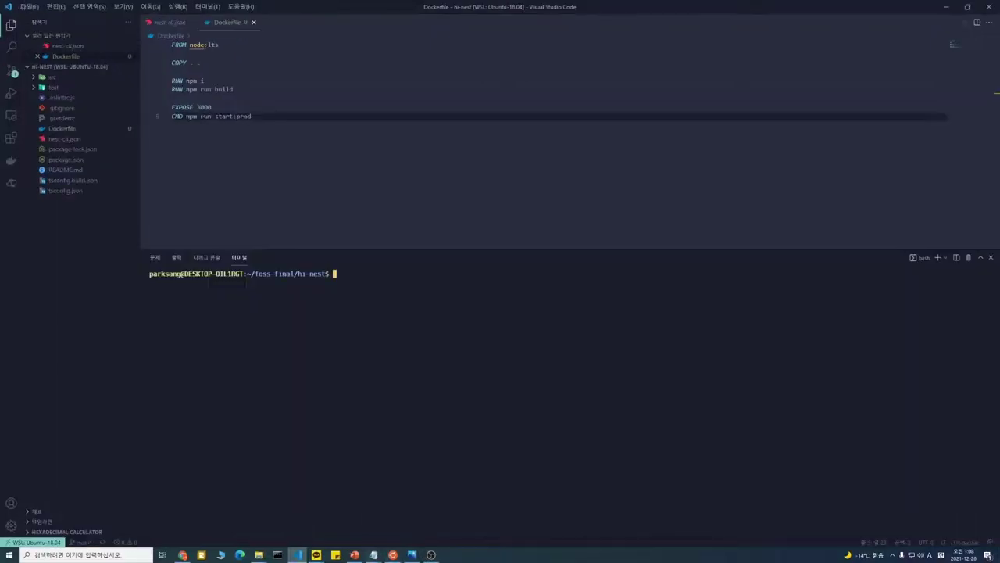
{"action": "type", "text": "docker build -t hooo0503/latest"}
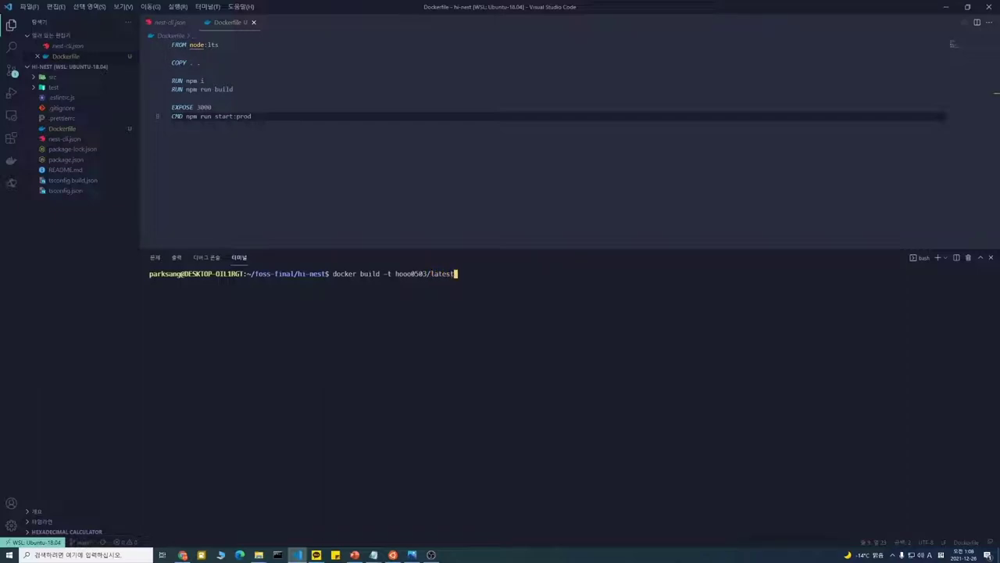
{"action": "type", "text": ":latest"}
{"action": "left_click_drag", "start_coordinate": [395, 273], "coordinate": [483, 273]}
{"action": "left_click", "coordinate": [482, 273]}
{"action": "left_click_drag", "start_coordinate": [460, 274], "coordinate": [481, 274]}
{"action": "left_click", "coordinate": [481, 274]}
{"action": "left_click_drag", "start_coordinate": [458, 274], "coordinate": [481, 274]}
{"action": "left_click", "coordinate": [481, 274]}
{"action": "type", "text": "."}
Step: Run the docker build, then list local images showing hi-nest tagged latest
{"action": "left_click_drag", "start_coordinate": [297, 274], "coordinate": [500, 273]}
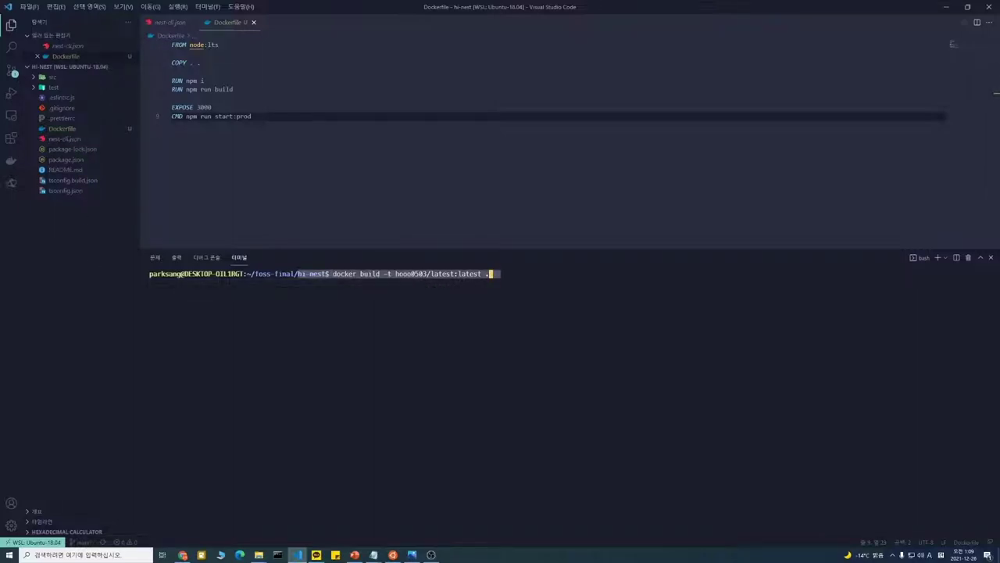
{"action": "key", "text": "ctrl+c"}
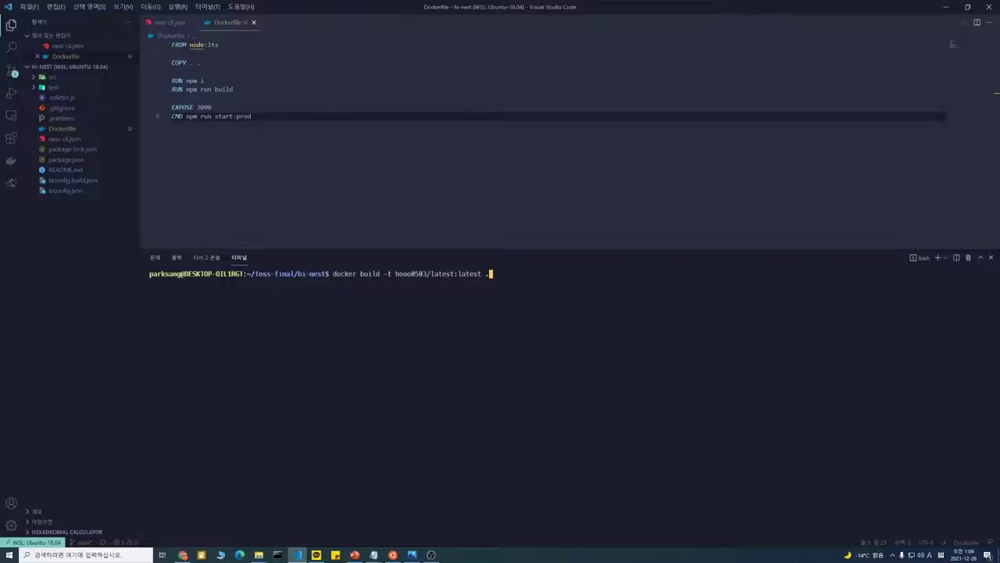
{"action": "key", "text": "Return"}
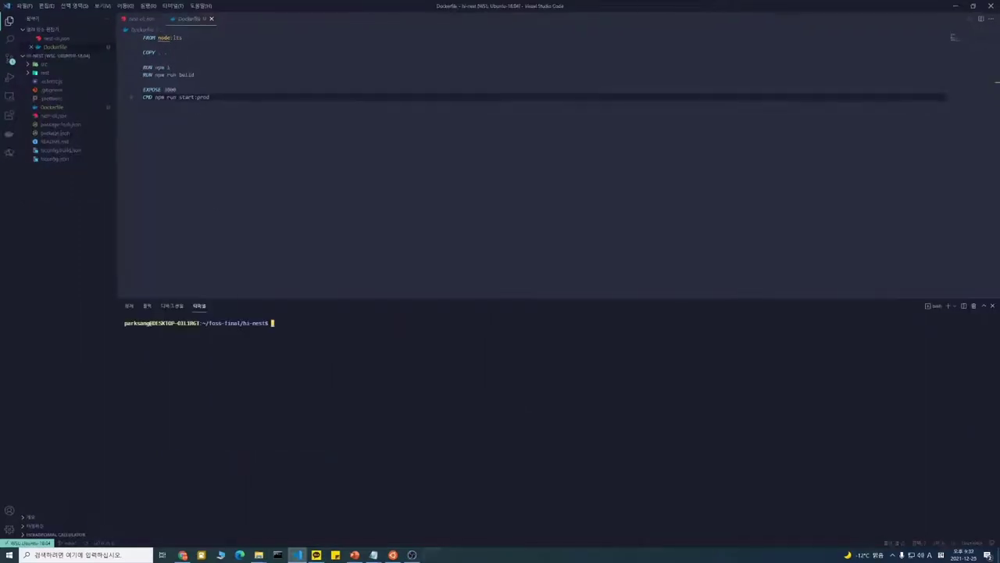
{"action": "type", "text": "docker images"}
{"action": "key", "text": "Return"}
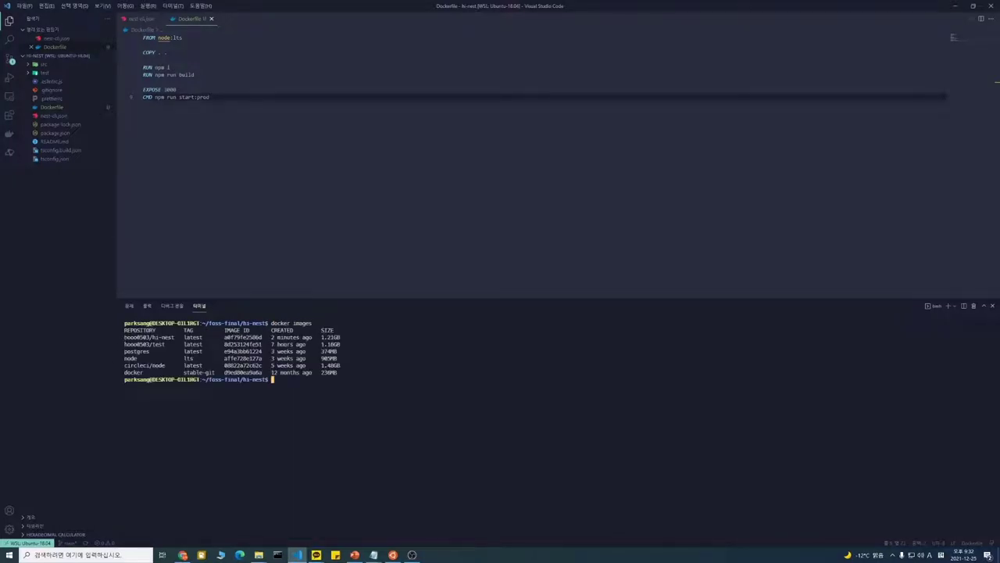
Step: Copy the hi-nest docker push command from the Docker Hub repository page
{"action": "mouse_move", "coordinate": [125, 337]}
{"action": "left_mouse_down"}
{"action": "mouse_move", "coordinate": [359, 337]}
{"action": "mouse_move", "coordinate": [124, 338]}
{"action": "left_mouse_up"}
{"action": "key", "text": "ctrl+c"}
{"action": "left_click", "coordinate": [182, 555]}
{"action": "left_click", "coordinate": [157, 5]}
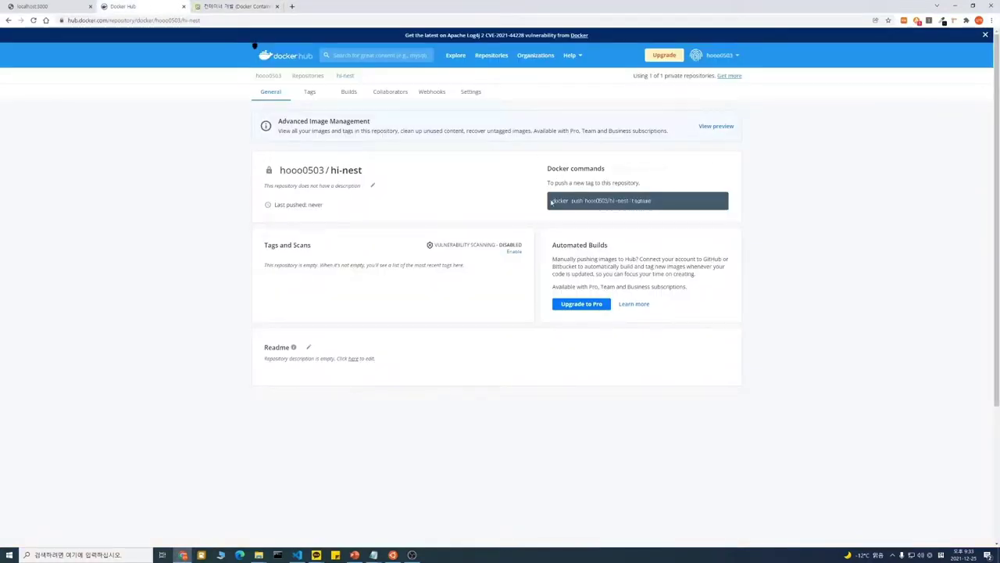
{"action": "left_click_drag", "start_coordinate": [552, 202], "coordinate": [661, 203]}
Step: Paste the push command in the terminal, replace tagname with latest, and run it
{"action": "left_click", "coordinate": [296, 555]}
{"action": "key", "text": "ctrl+v"}
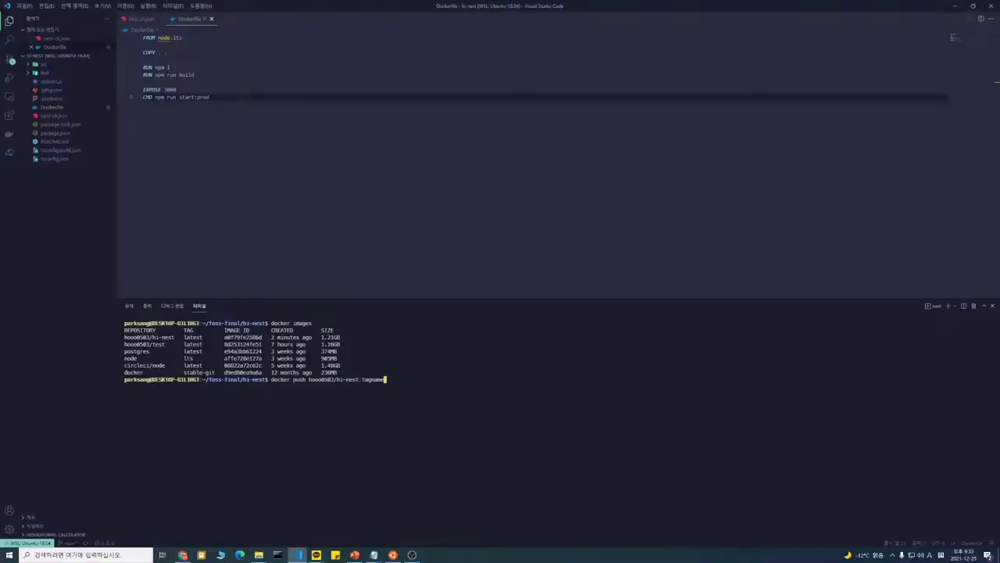
{"action": "key", "text": "BackSpace"}
{"action": "key", "text": "BackSpace"}
{"action": "key", "text": "BackSpace"}
{"action": "key", "text": "BackSpace"}
{"action": "key", "text": "BackSpace"}
{"action": "key", "text": "BackSpace"}
{"action": "key", "text": "BackSpace"}
{"action": "type", "text": "latest"}
{"action": "left_click_drag", "start_coordinate": [305, 380], "coordinate": [381, 380]}
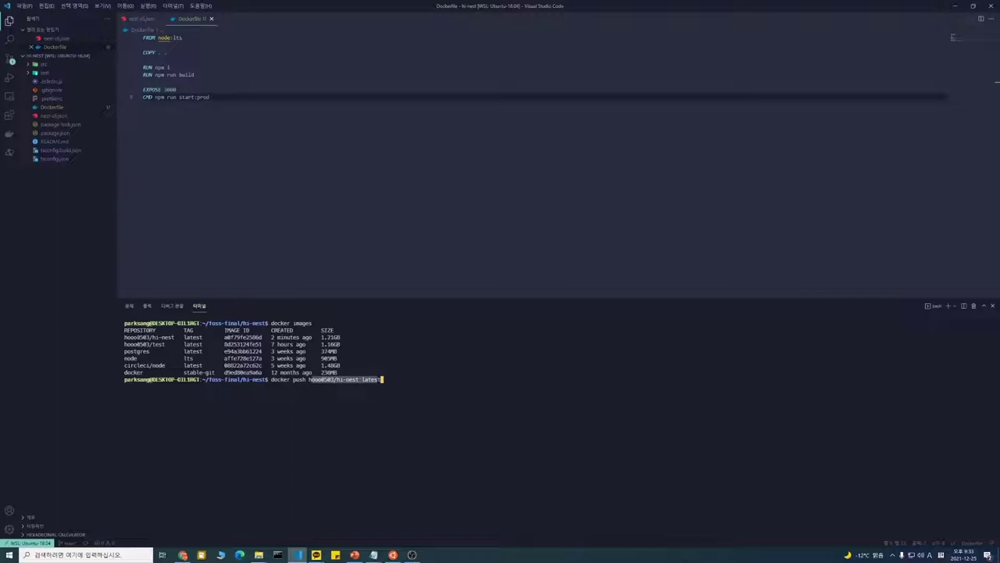
{"action": "left_click_drag", "start_coordinate": [125, 337], "coordinate": [173, 337]}
{"action": "key", "text": "ctrl+c"}
{"action": "key", "text": "Return"}
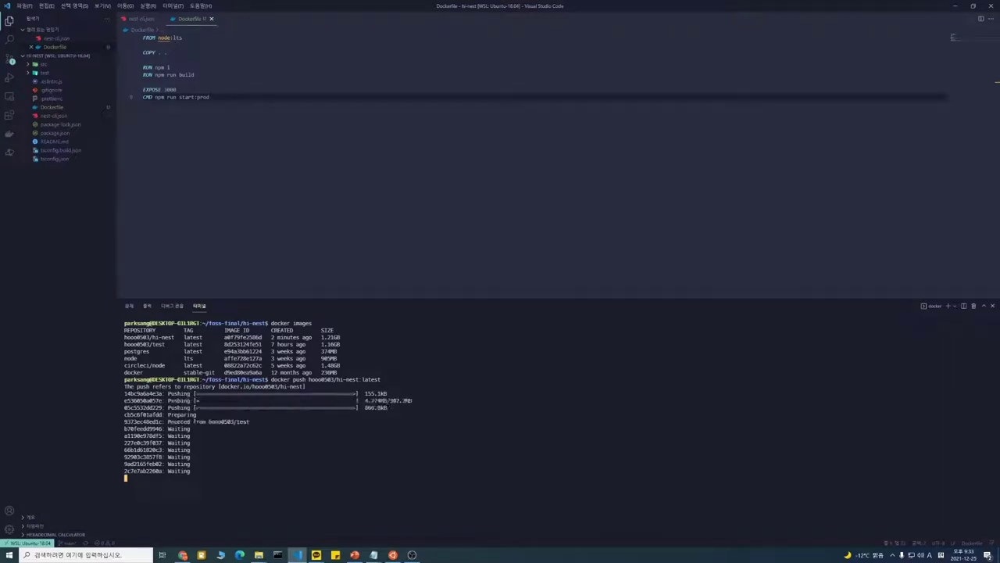
{"action": "left_click", "coordinate": [412, 555]}
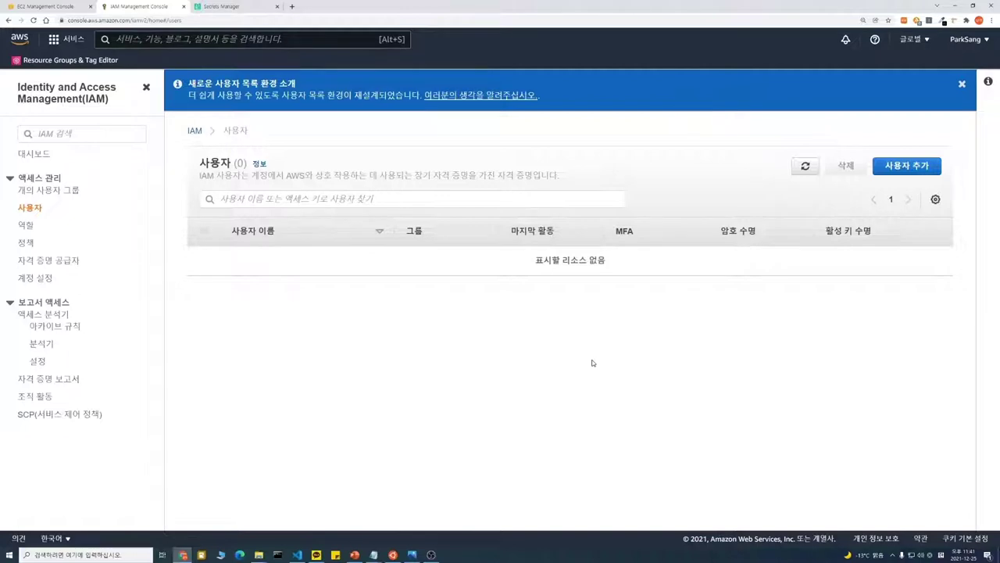
Step: In IAM, start a new user named nest with programmatic access
{"action": "left_click", "coordinate": [179, 39]}
{"action": "type", "text": "IAM"}
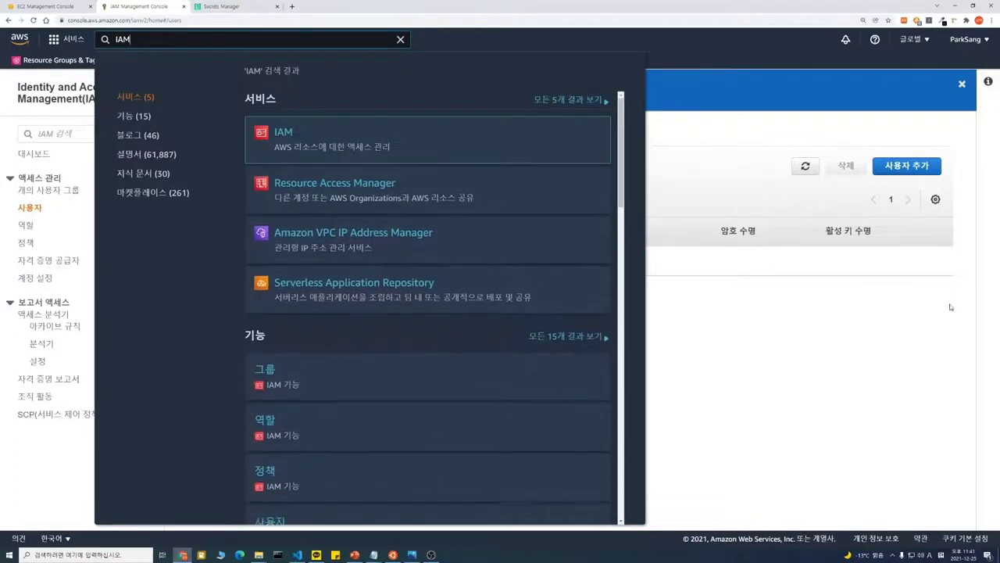
{"action": "left_click", "coordinate": [86, 203]}
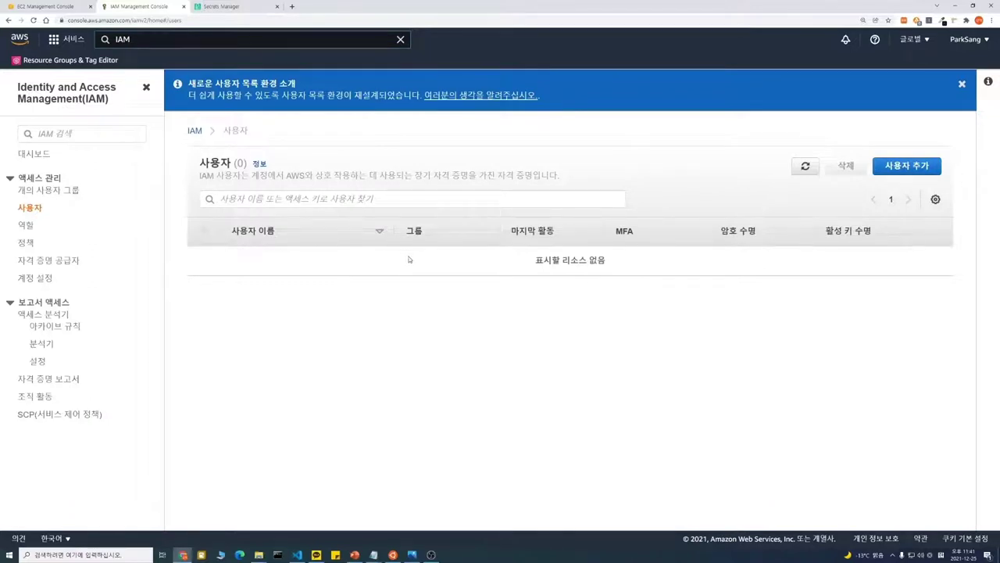
{"action": "left_click", "coordinate": [919, 171]}
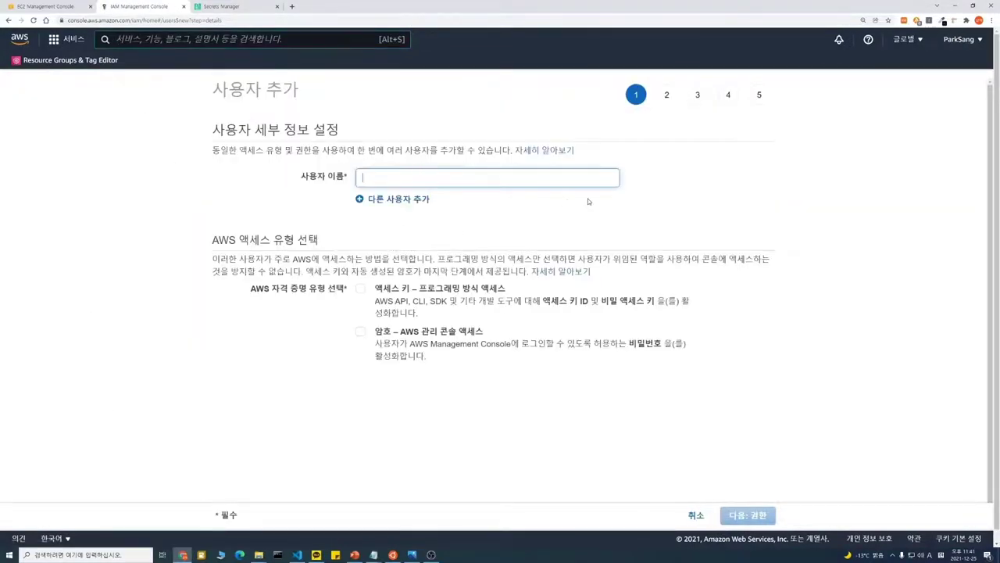
{"action": "type", "text": "d"}
{"action": "key", "text": "BackSpace"}
{"action": "type", "text": "nest"}
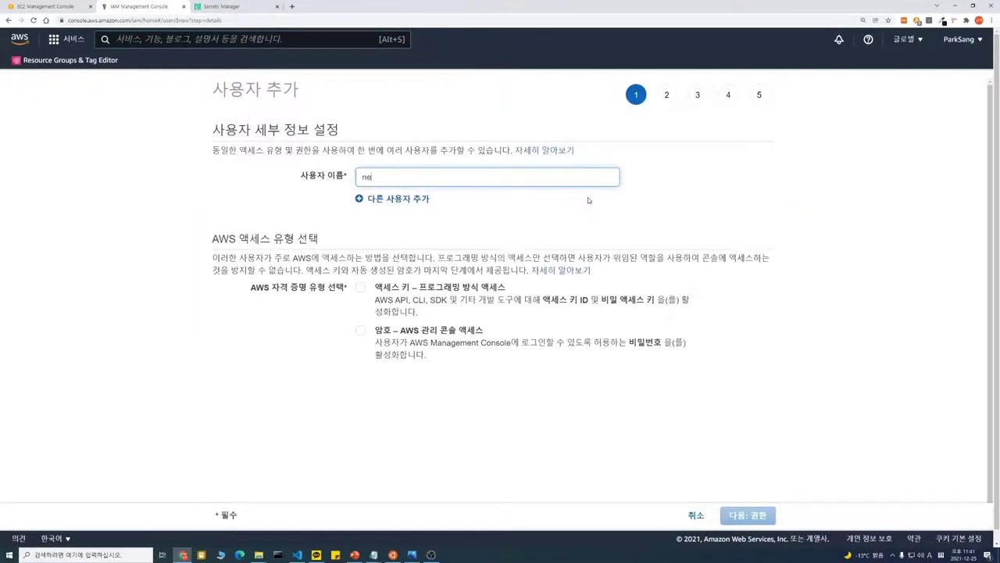
{"action": "left_click", "coordinate": [535, 279]}
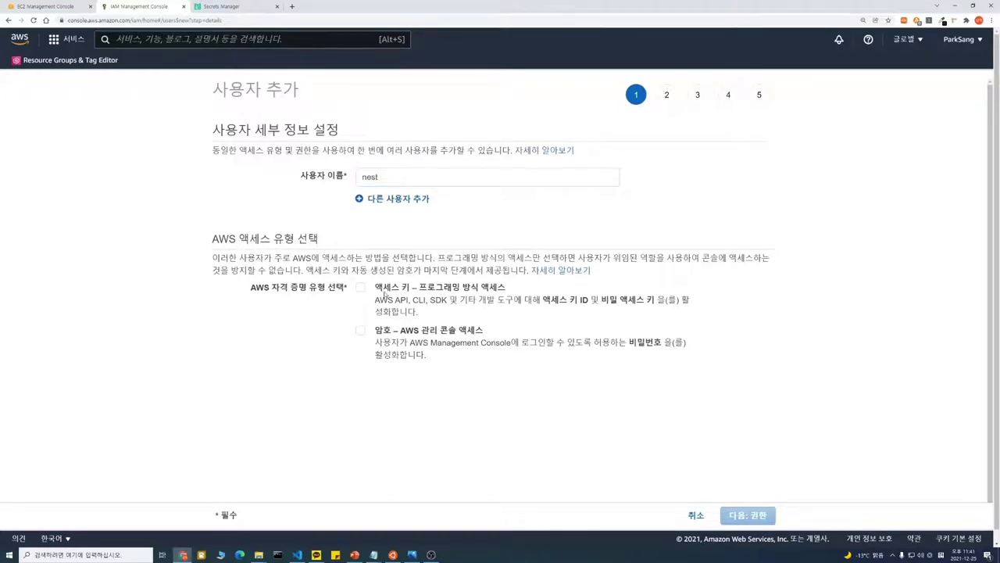
{"action": "left_click", "coordinate": [363, 290]}
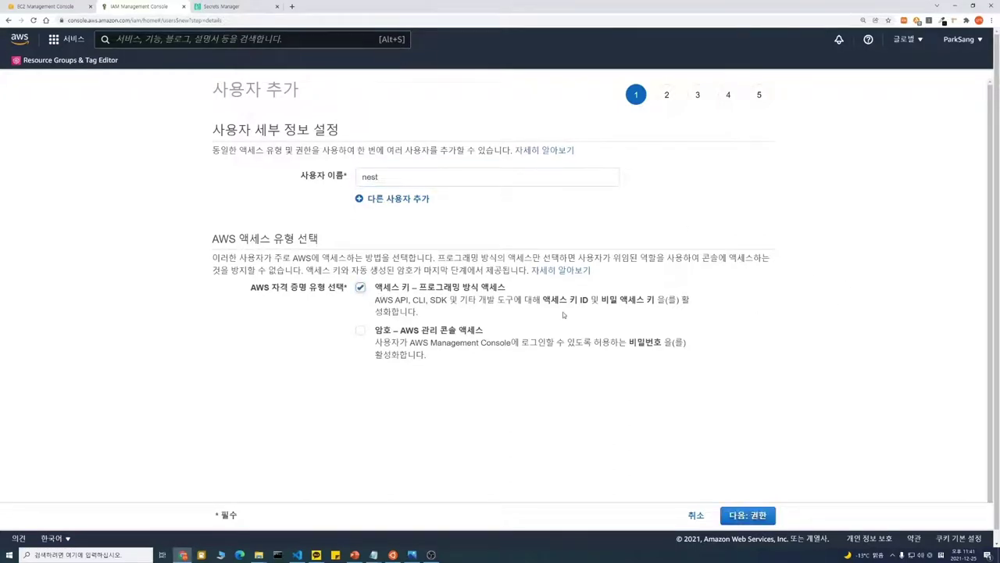
{"action": "left_click", "coordinate": [754, 518]}
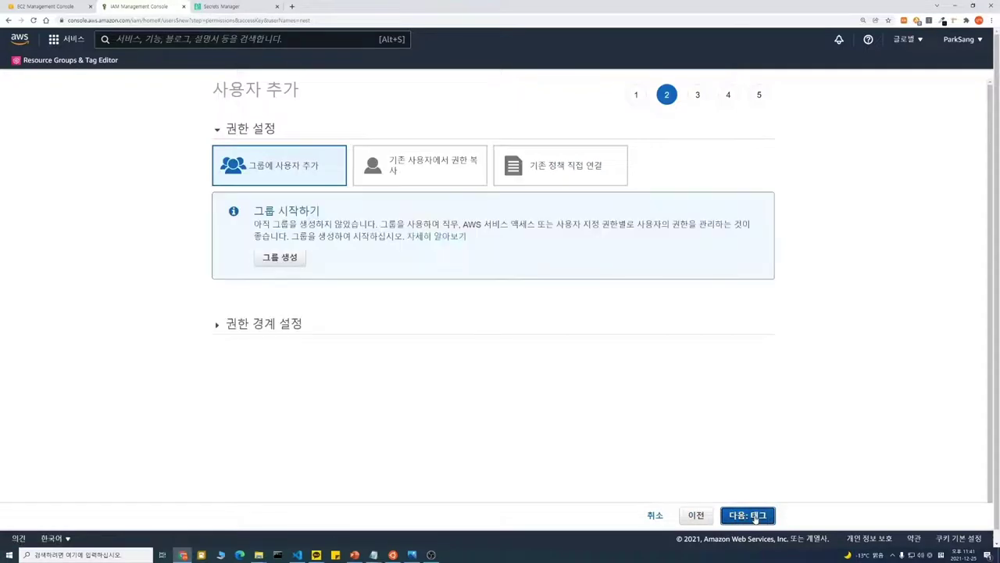
Step: Attach AmazonECS_FullAccess to nest, create the user, and review its access key
{"action": "left_click", "coordinate": [555, 174]}
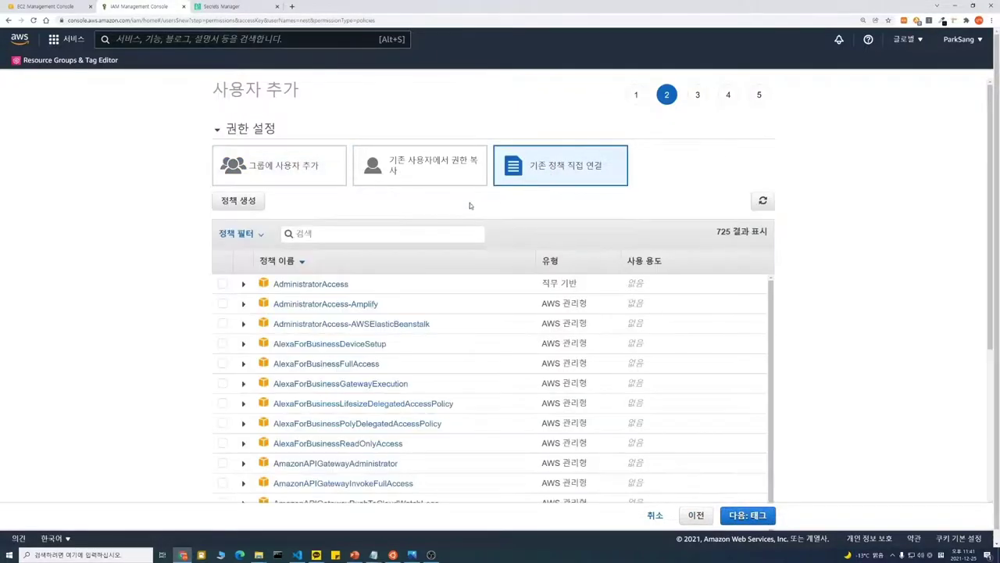
{"action": "left_click", "coordinate": [394, 233]}
{"action": "type", "text": "ecs"}
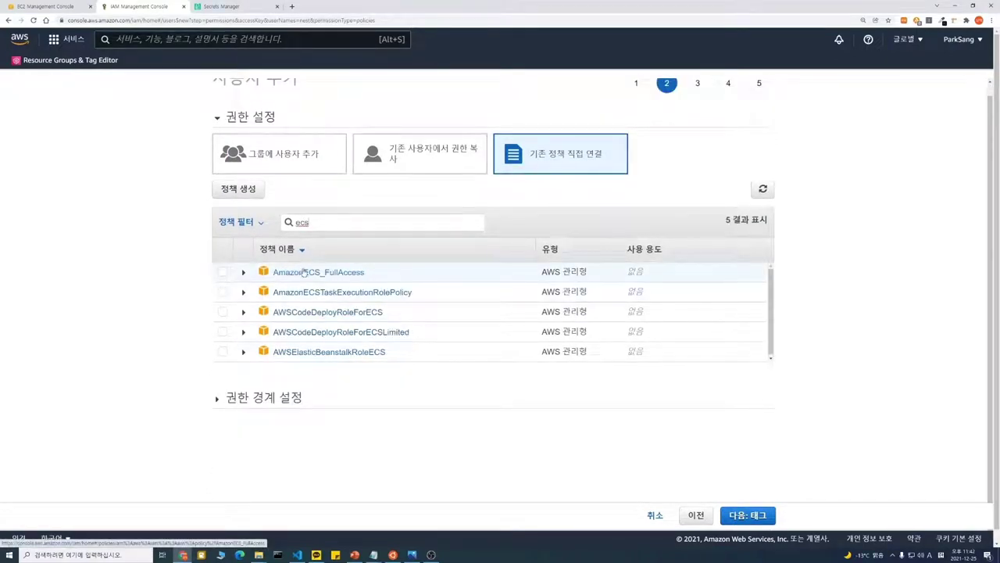
{"action": "left_click", "coordinate": [222, 271]}
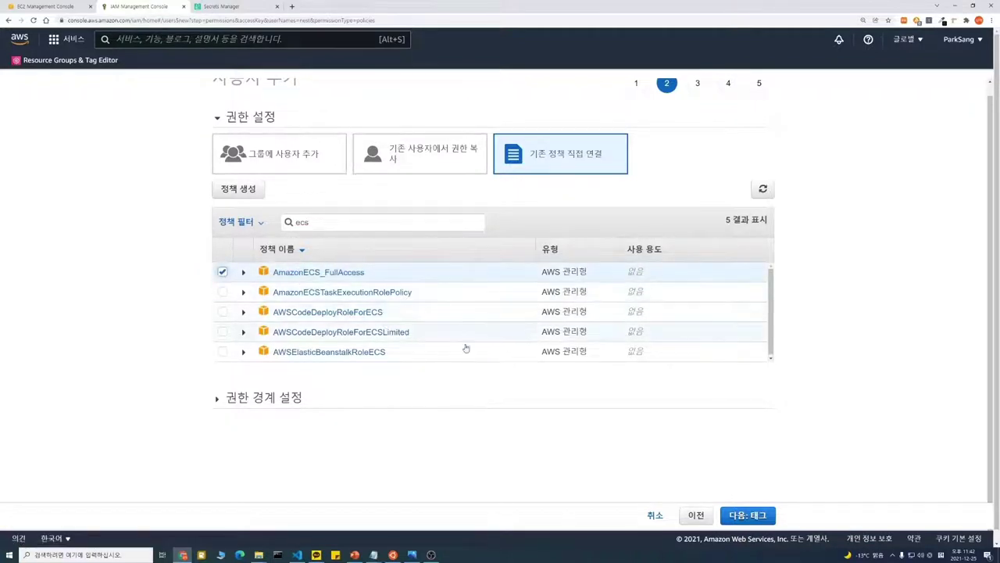
{"action": "left_click", "coordinate": [739, 517]}
{"action": "left_click", "coordinate": [739, 517]}
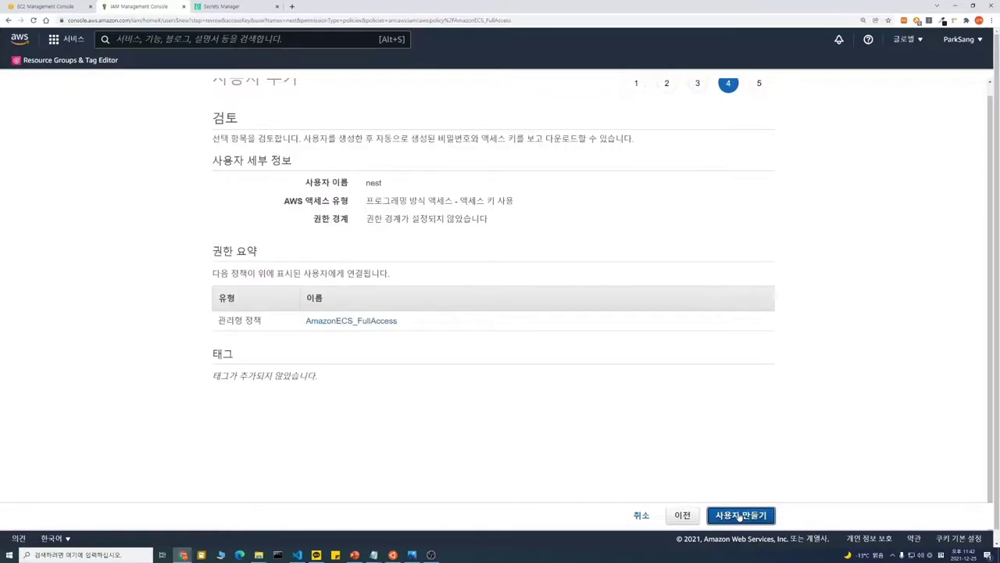
{"action": "left_click", "coordinate": [739, 517]}
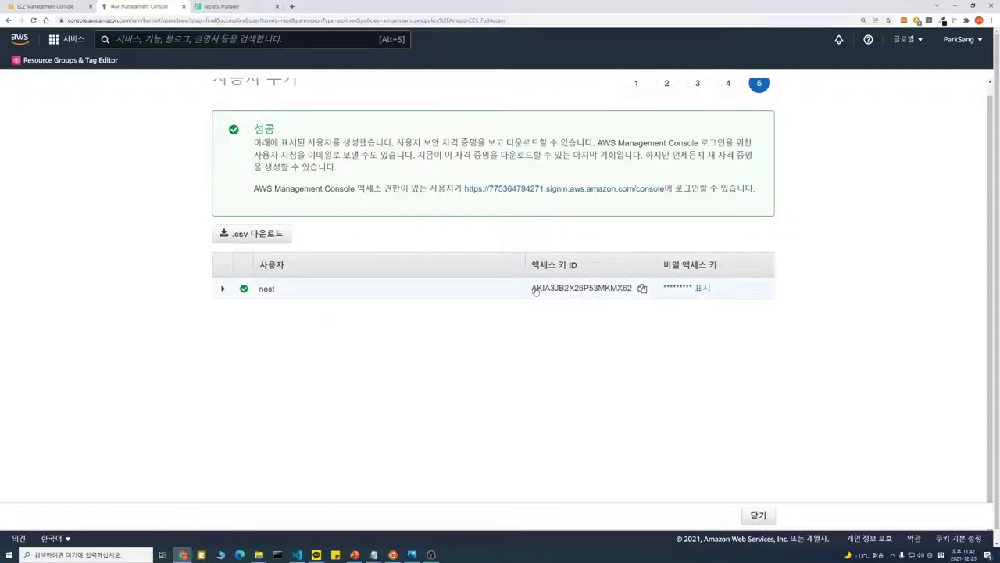
{"action": "left_click_drag", "start_coordinate": [531, 288], "coordinate": [701, 265]}
{"action": "left_click", "coordinate": [645, 308]}
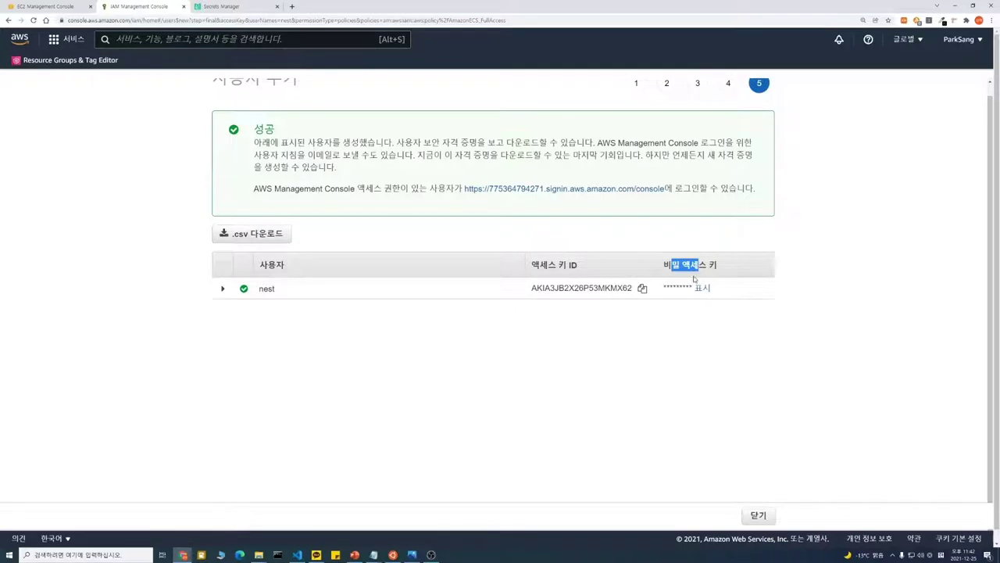
{"action": "scroll", "coordinate": [578, 416], "scroll_direction": "up", "scroll_amount": 1}
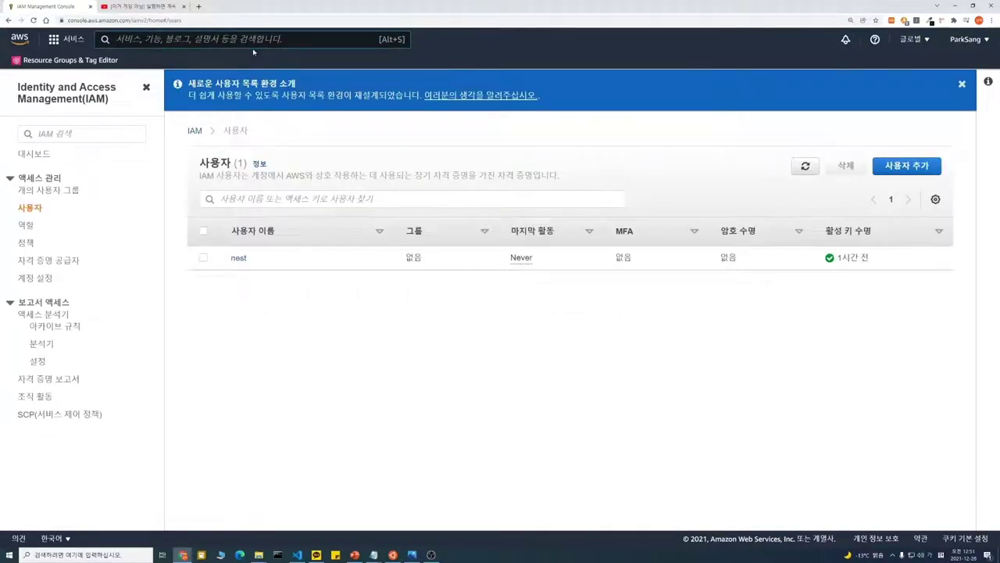
Step: Open Elastic Container Service and go to its Clusters list
{"action": "key", "text": "alt+s"}
{"action": "type", "text": "s3"}
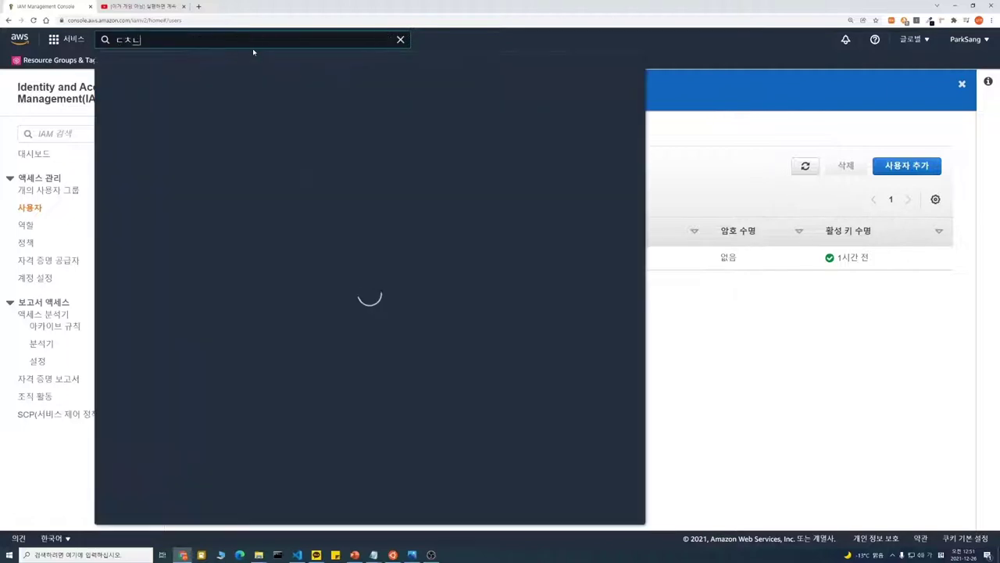
{"action": "key", "text": "Escape"}
{"action": "key", "text": "alt+s"}
{"action": "type", "text": "ecs"}
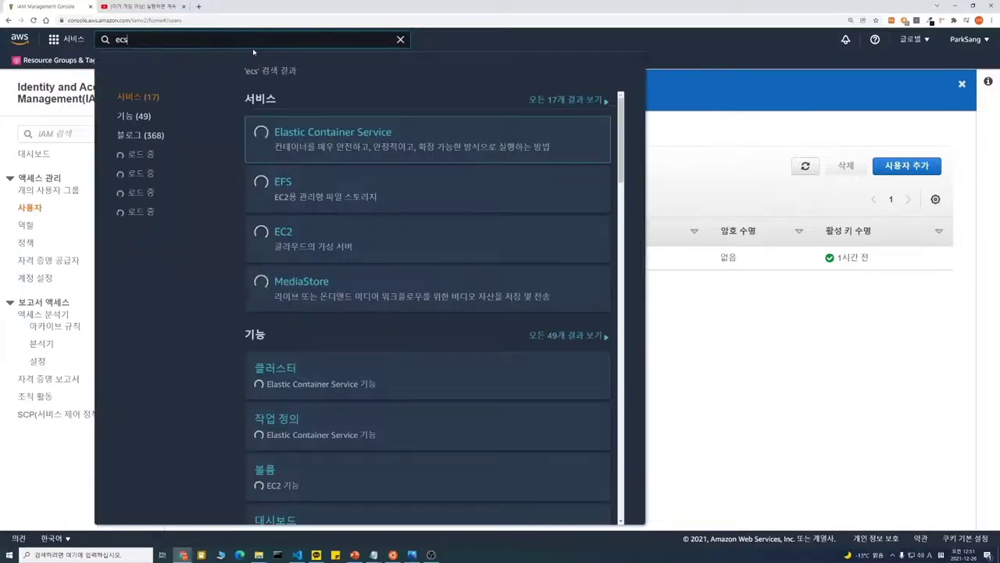
{"action": "left_click", "coordinate": [362, 140]}
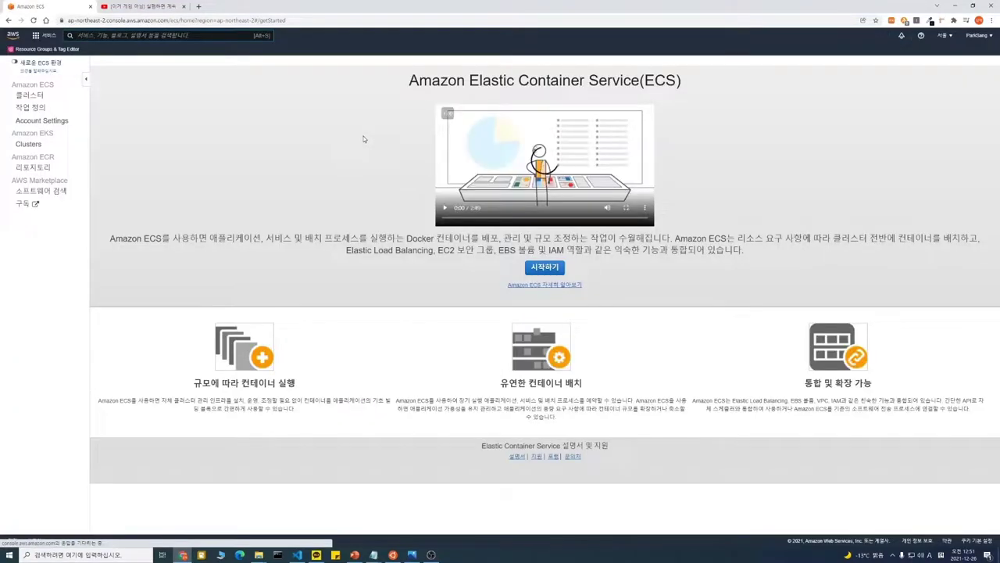
{"action": "left_click", "coordinate": [39, 97]}
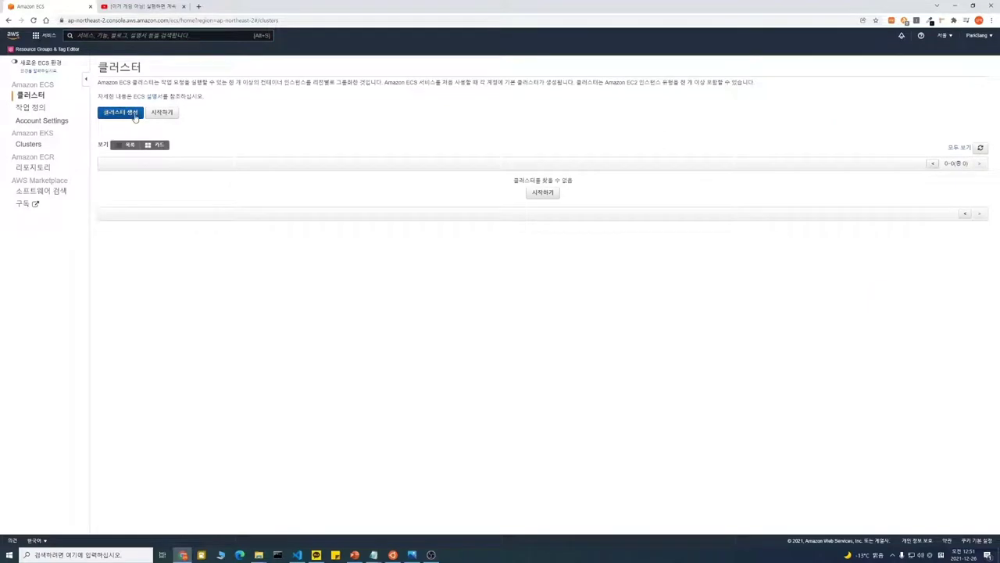
Step: Create a Networking only cluster named hi-nest and view its details
{"action": "left_click", "coordinate": [133, 114]}
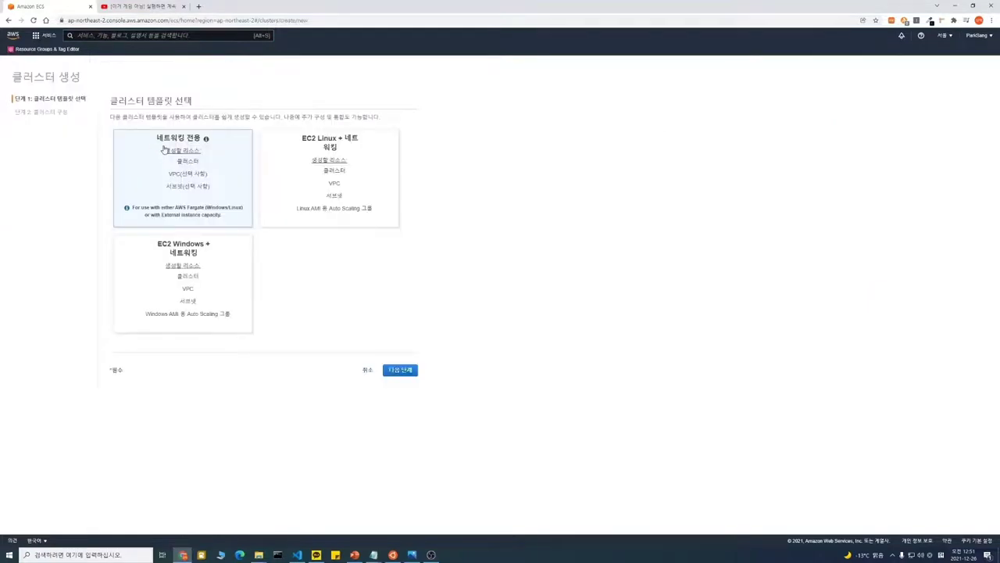
{"action": "left_click", "coordinate": [397, 371]}
{"action": "left_click", "coordinate": [251, 121]}
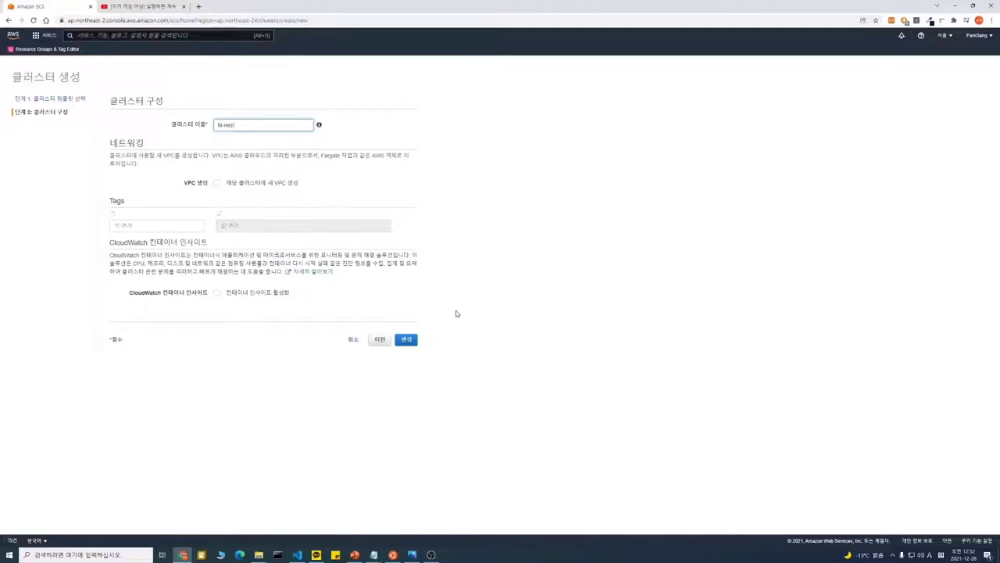
{"action": "left_click", "coordinate": [407, 341]}
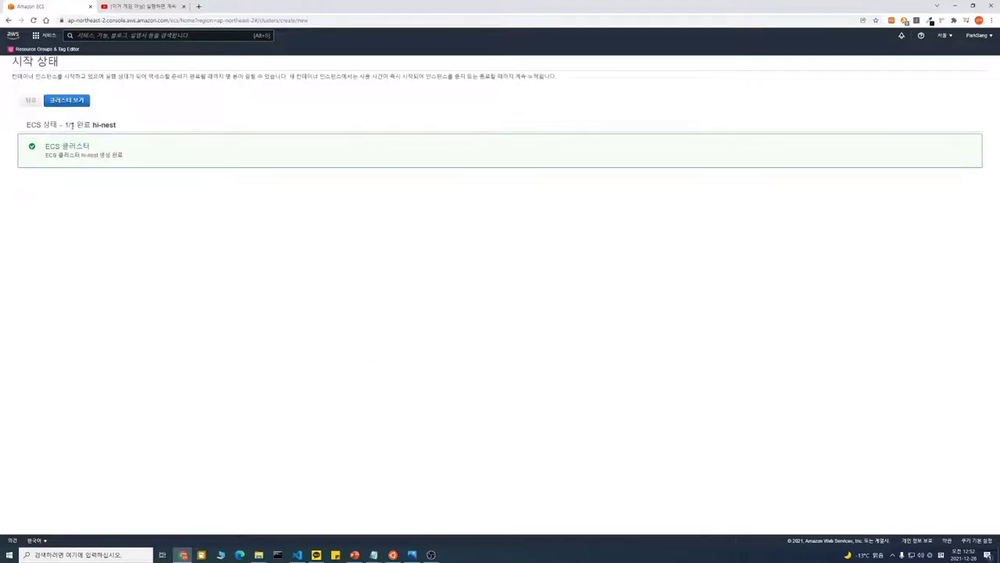
{"action": "left_click", "coordinate": [67, 100]}
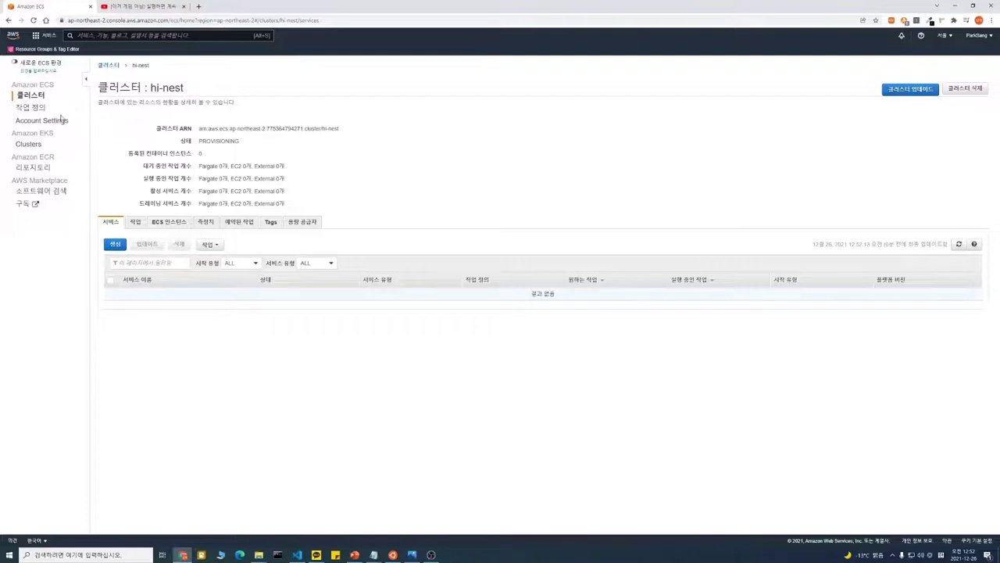
Step: Start a new Fargate task definition and name it hi-nest
{"action": "left_click", "coordinate": [29, 107]}
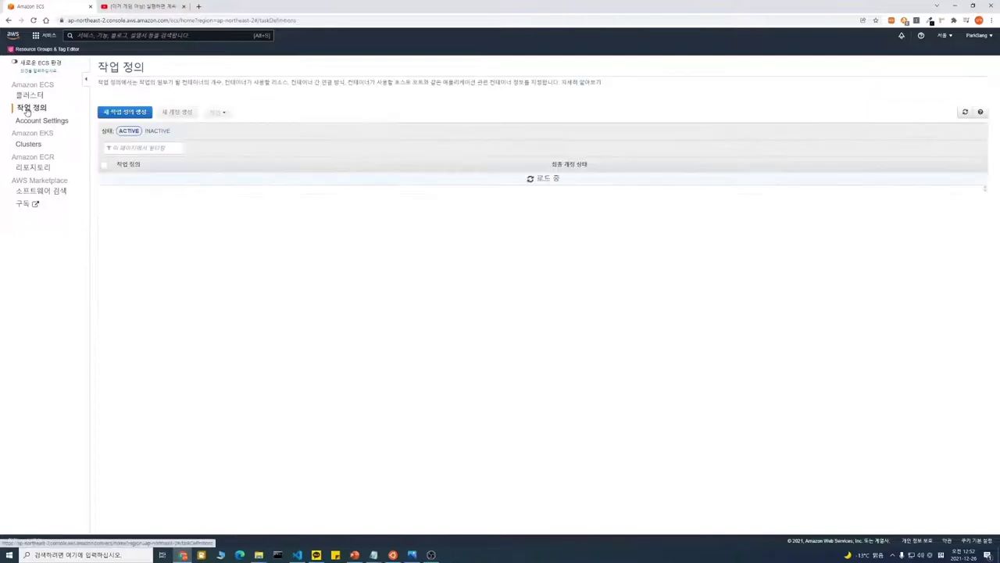
{"action": "left_click", "coordinate": [125, 112]}
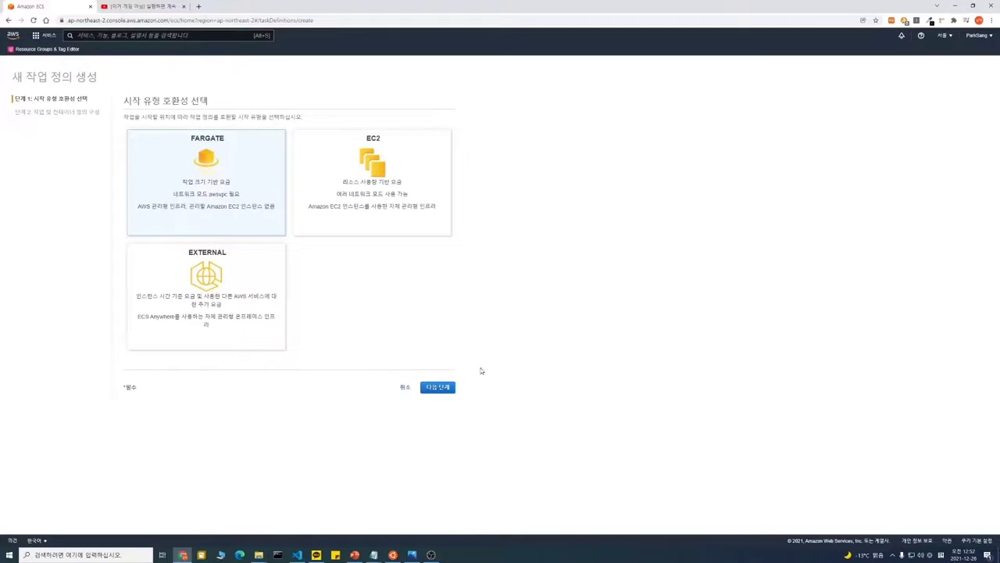
{"action": "left_click", "coordinate": [448, 388]}
{"action": "left_click", "coordinate": [272, 148]}
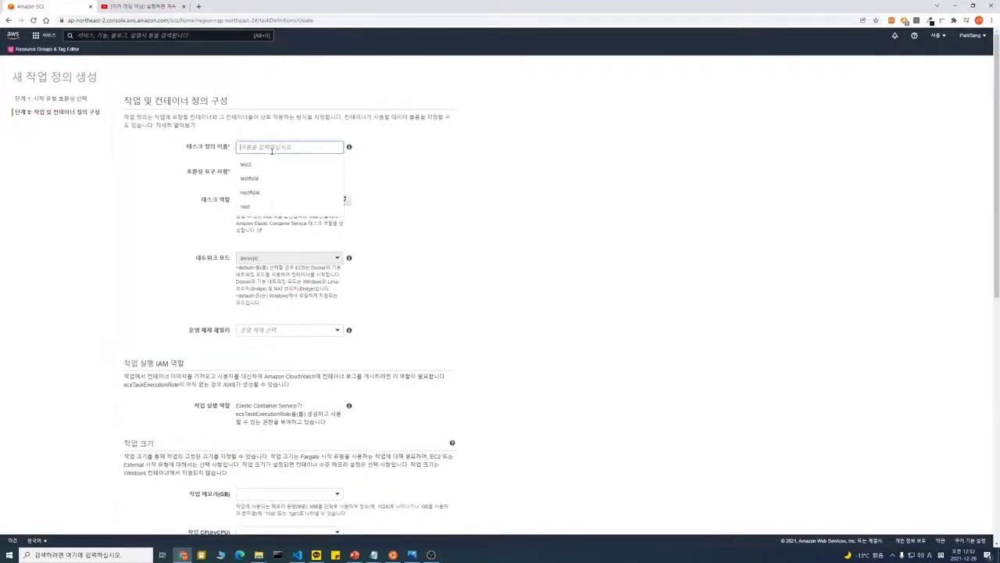
{"action": "type", "text": "ni"}
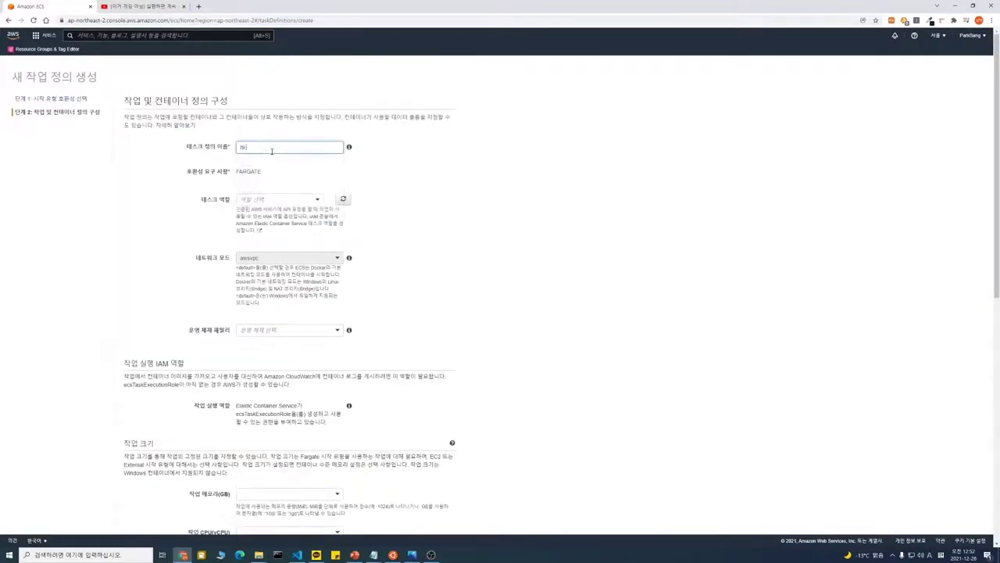
{"action": "type", "text": "-nest"}
Step: Leave the task role as none and set the operating system family to Linux
{"action": "left_click", "coordinate": [298, 202]}
{"action": "left_click", "coordinate": [266, 213]}
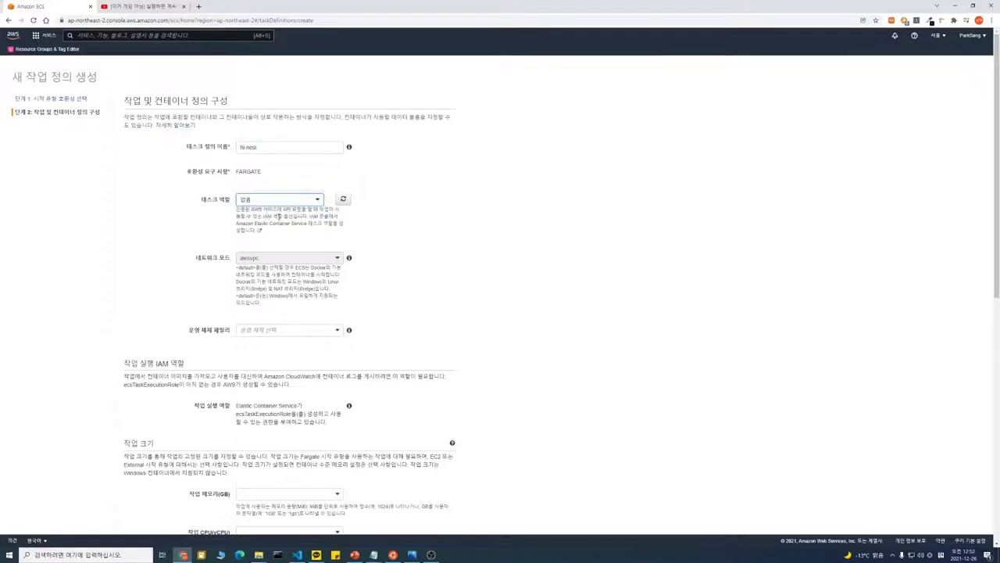
{"action": "left_click", "coordinate": [309, 333]}
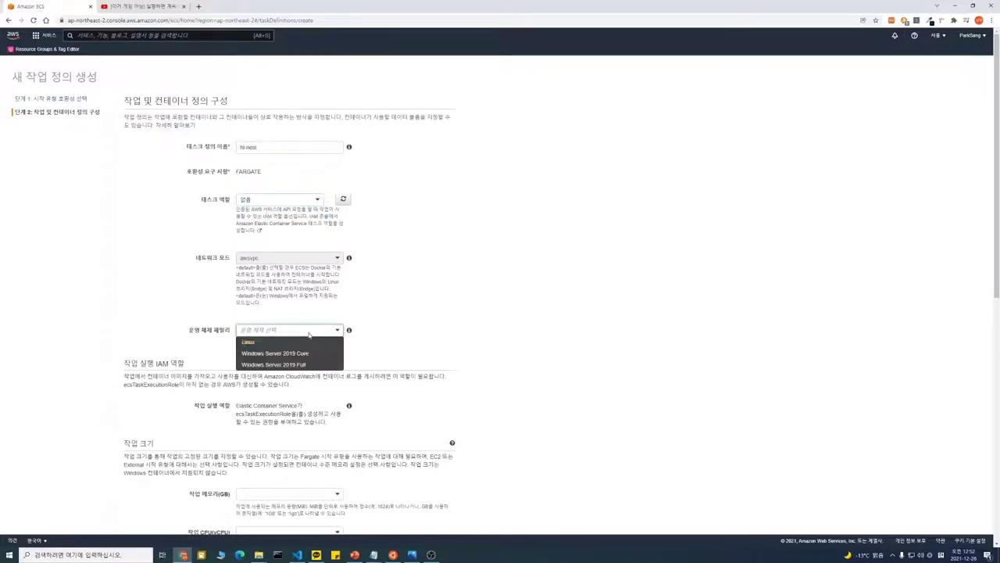
{"action": "left_click", "coordinate": [289, 342]}
Step: Set task memory to 0.5GB and task CPU to 0.25 vCPU
{"action": "scroll", "coordinate": [450, 336], "scroll_direction": "down", "scroll_amount": 2}
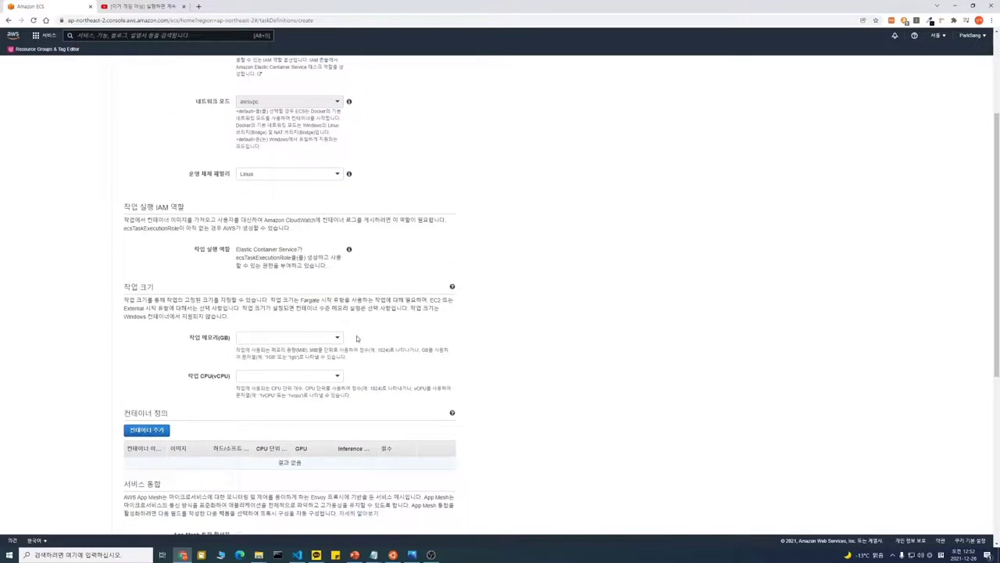
{"action": "left_click", "coordinate": [320, 346]}
{"action": "left_click", "coordinate": [326, 339]}
{"action": "scroll", "coordinate": [384, 328], "scroll_direction": "down", "scroll_amount": 1}
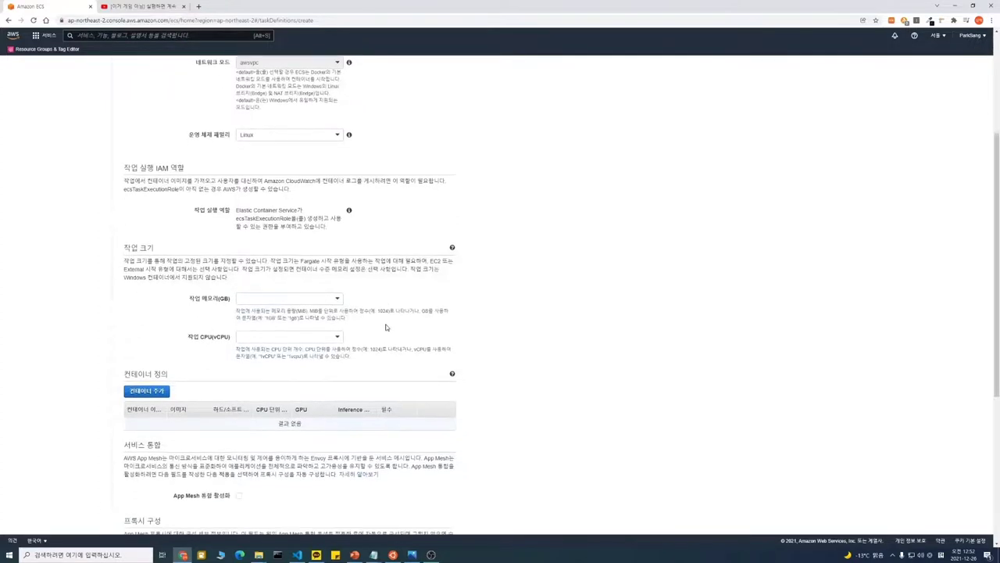
{"action": "left_click", "coordinate": [337, 300]}
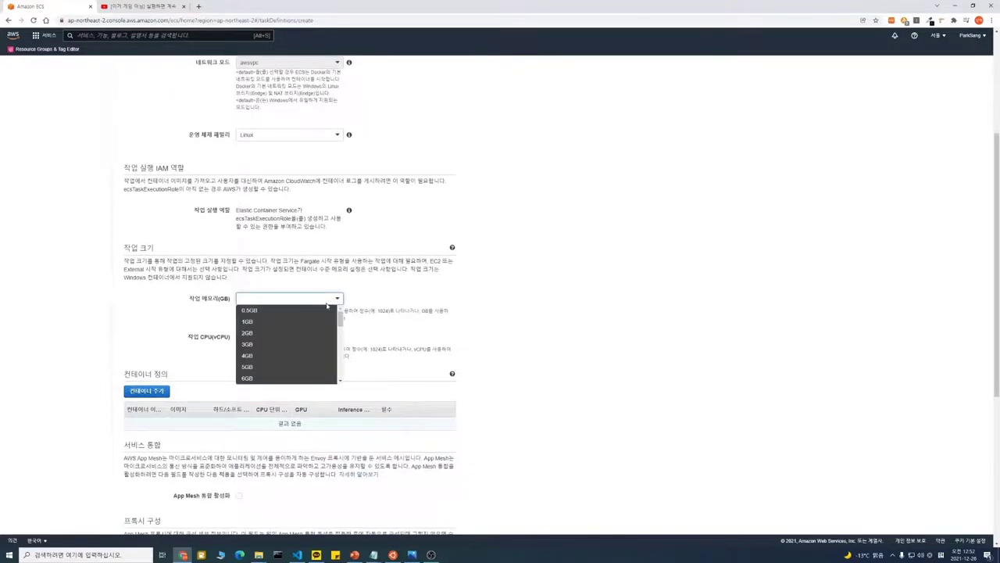
{"action": "left_click", "coordinate": [312, 310]}
{"action": "left_click", "coordinate": [289, 329]}
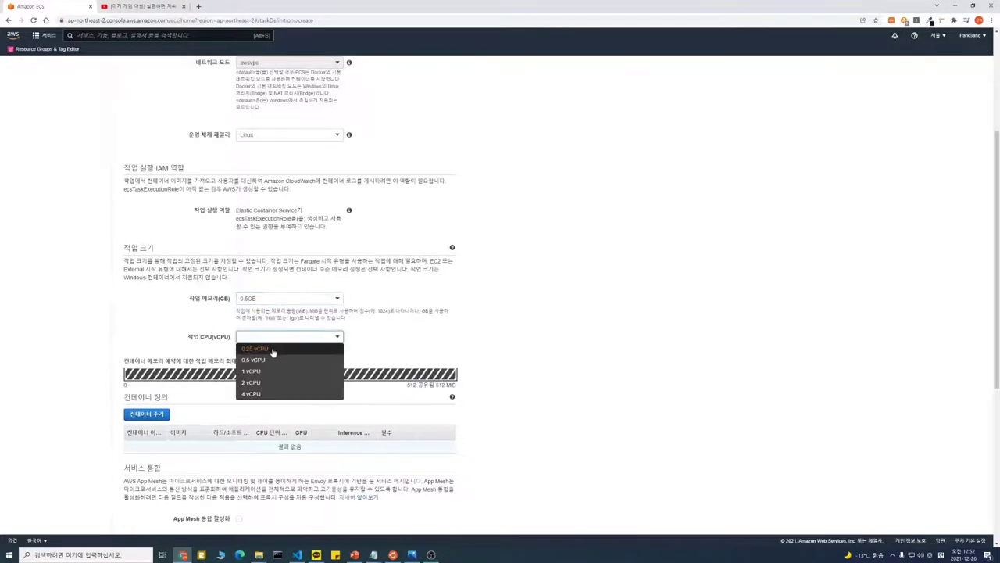
{"action": "left_click", "coordinate": [273, 347]}
{"action": "scroll", "coordinate": [555, 353], "scroll_direction": "down", "scroll_amount": 2}
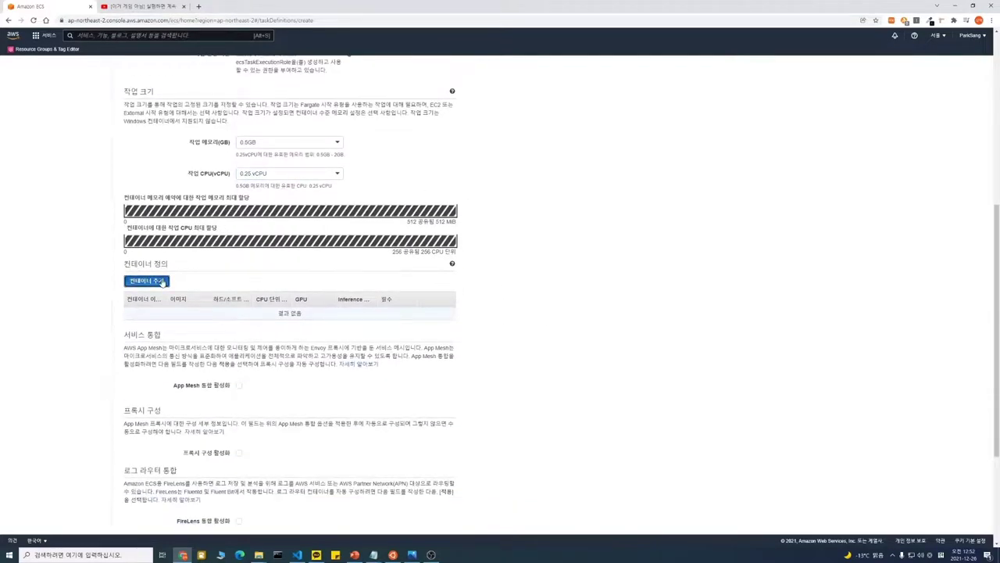
Step: Add a container named hi-nest using the image nooo0093/hi-nest:latest
{"action": "left_click", "coordinate": [161, 282]}
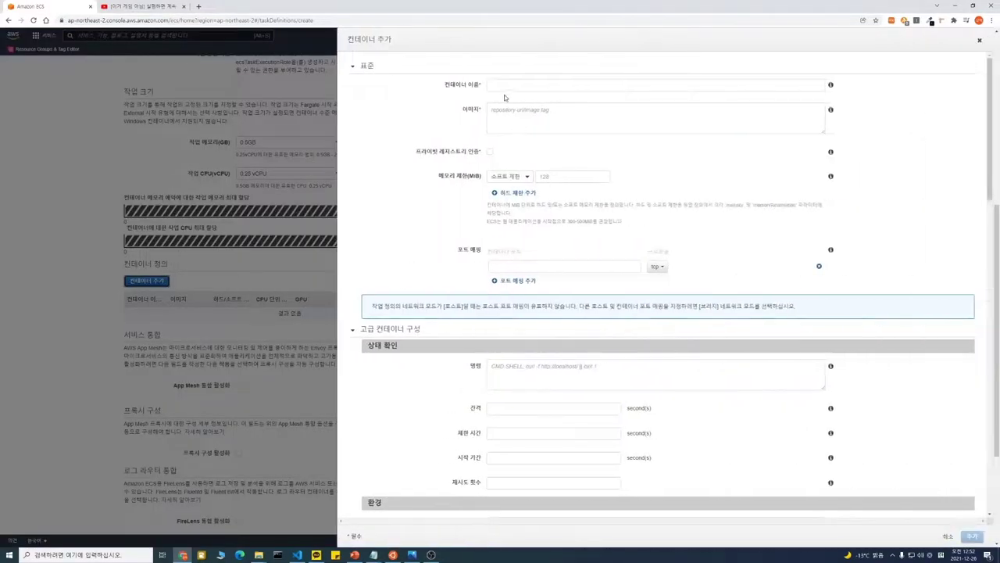
{"action": "left_click", "coordinate": [557, 83]}
{"action": "type", "text": "n"}
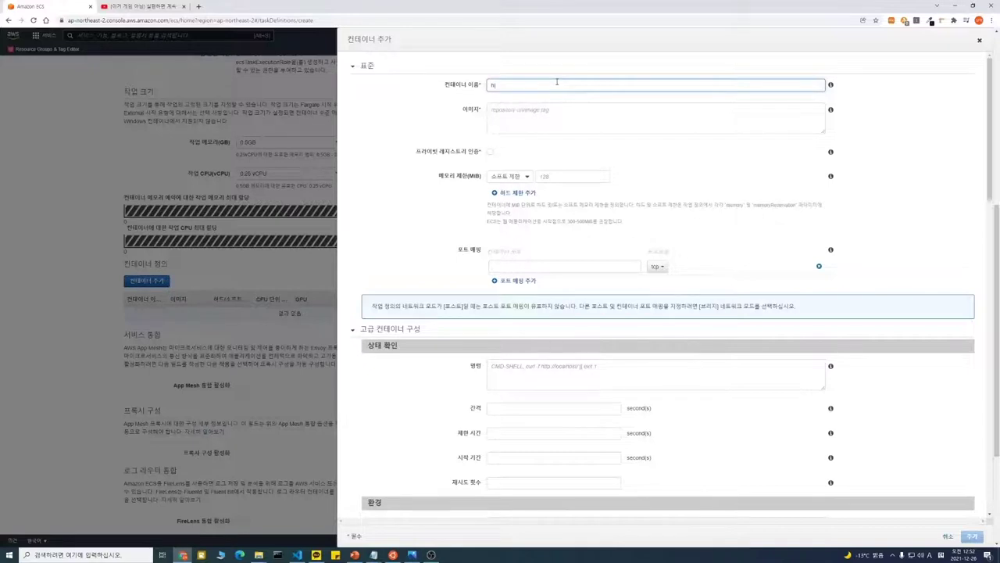
{"action": "type", "text": "ginx"}
{"action": "left_click", "coordinate": [545, 113]}
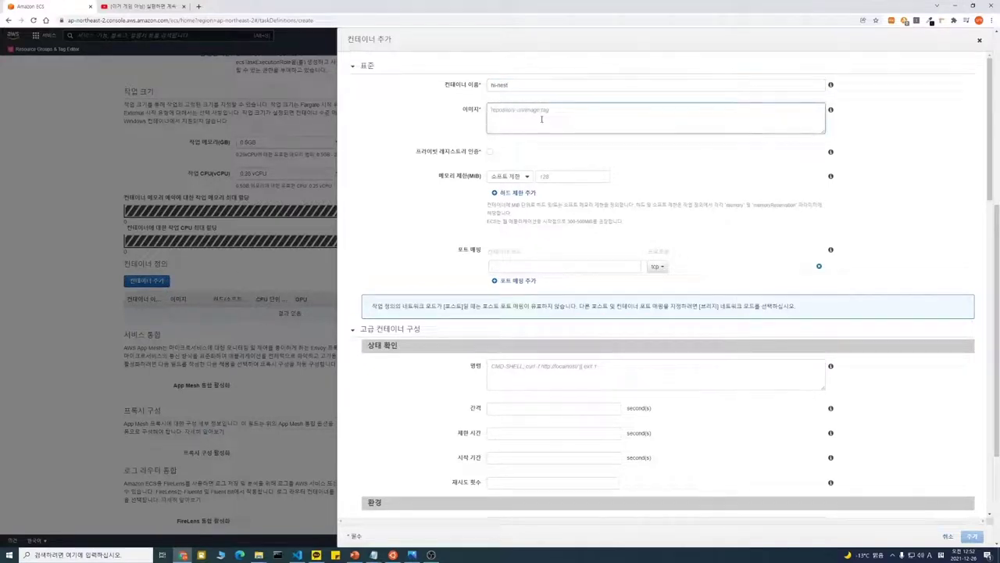
{"action": "type", "text": "nooo009"}
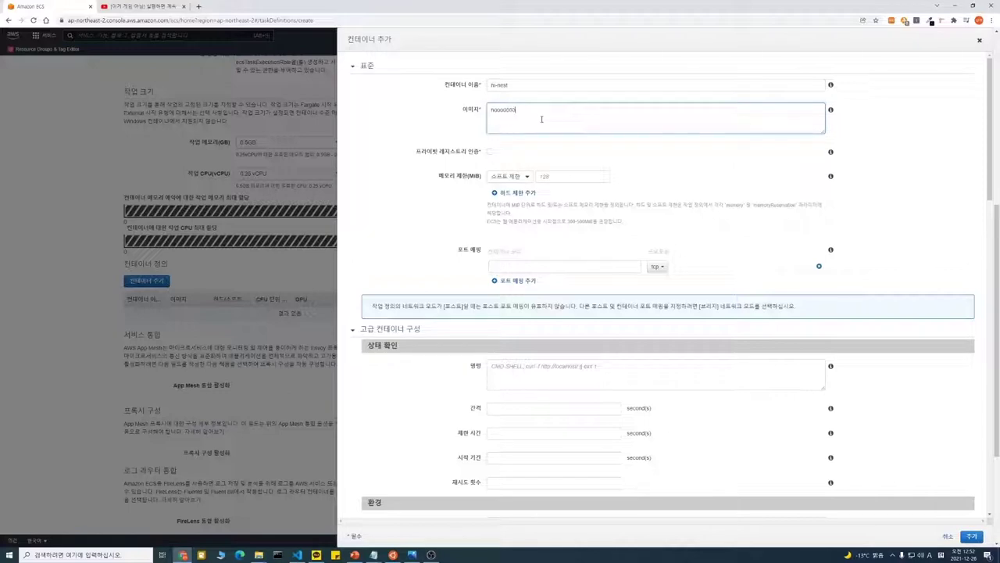
{"action": "type", "text": "3/hi-nest:latest"}
{"action": "left_click_drag", "start_coordinate": [546, 118], "coordinate": [372, 109]}
{"action": "left_click", "coordinate": [593, 123]}
{"action": "key", "text": "Tab"}
{"action": "key", "text": "Tab"}
{"action": "key", "text": "Tab"}
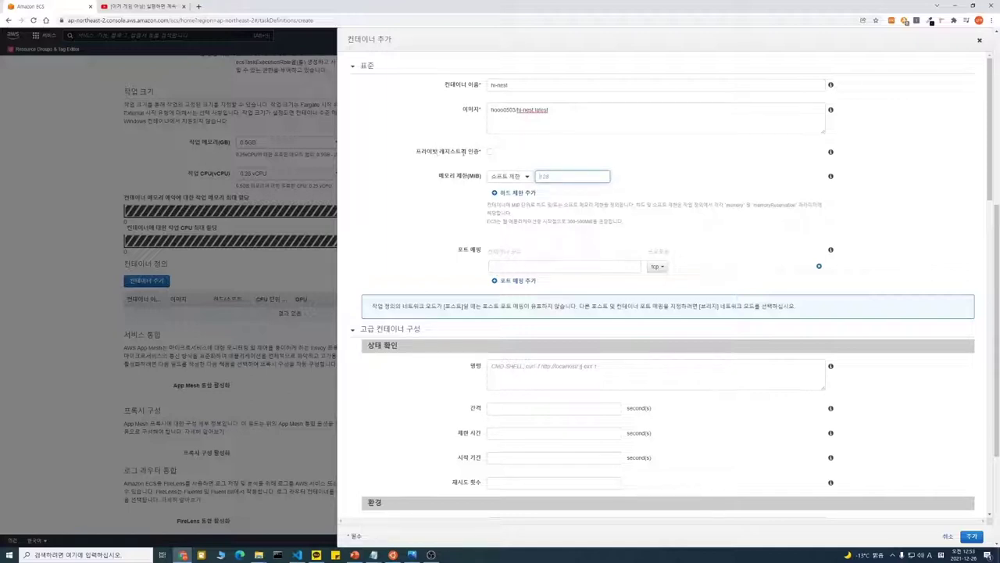
Step: Enable private repository authentication, then open a new browser tab beside the ECS tab
{"action": "left_click", "coordinate": [490, 153]}
{"action": "left_click", "coordinate": [499, 177]}
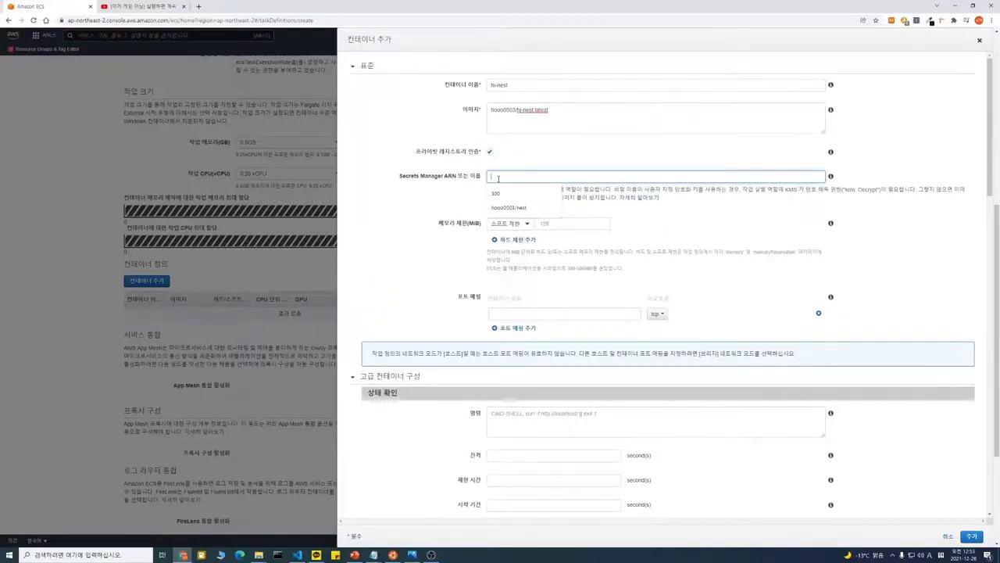
{"action": "left_click", "coordinate": [480, 177]}
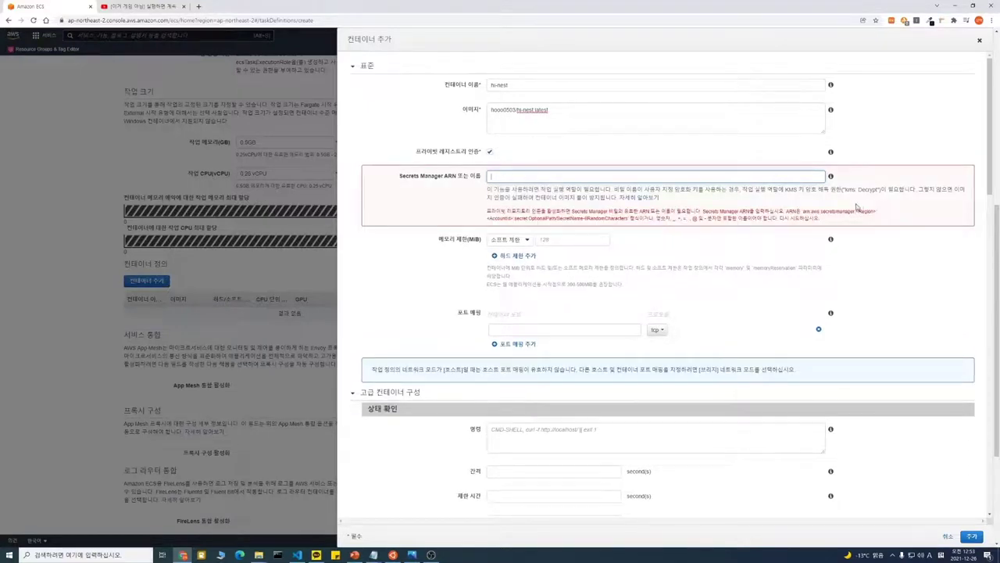
{"action": "left_click", "coordinate": [791, 200]}
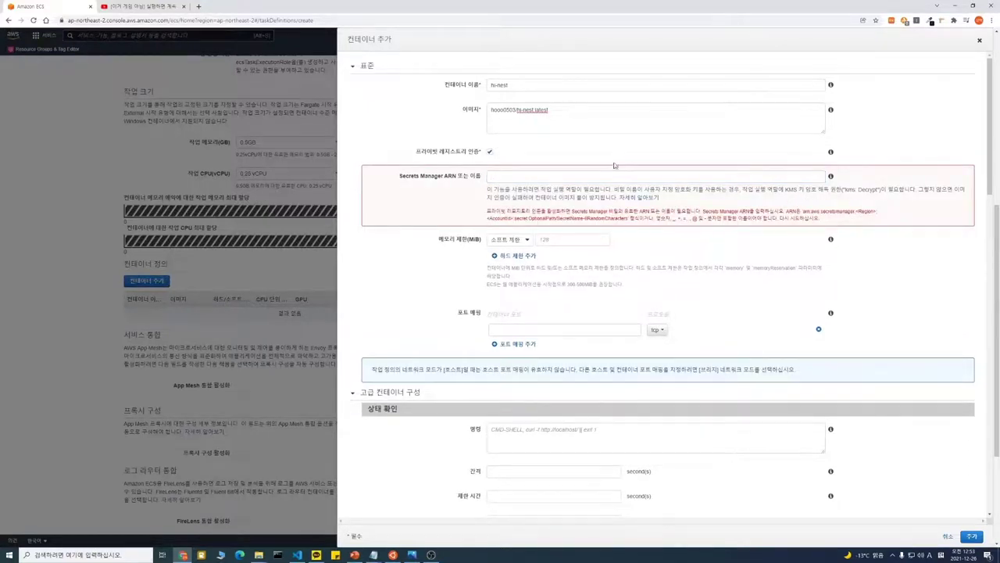
{"action": "left_click", "coordinate": [199, 6]}
{"action": "mouse_move", "coordinate": [199, 6]}
{"action": "left_mouse_down"}
{"action": "mouse_move", "coordinate": [156, 6]}
{"action": "mouse_move", "coordinate": [188, 17]}
{"action": "left_mouse_up"}
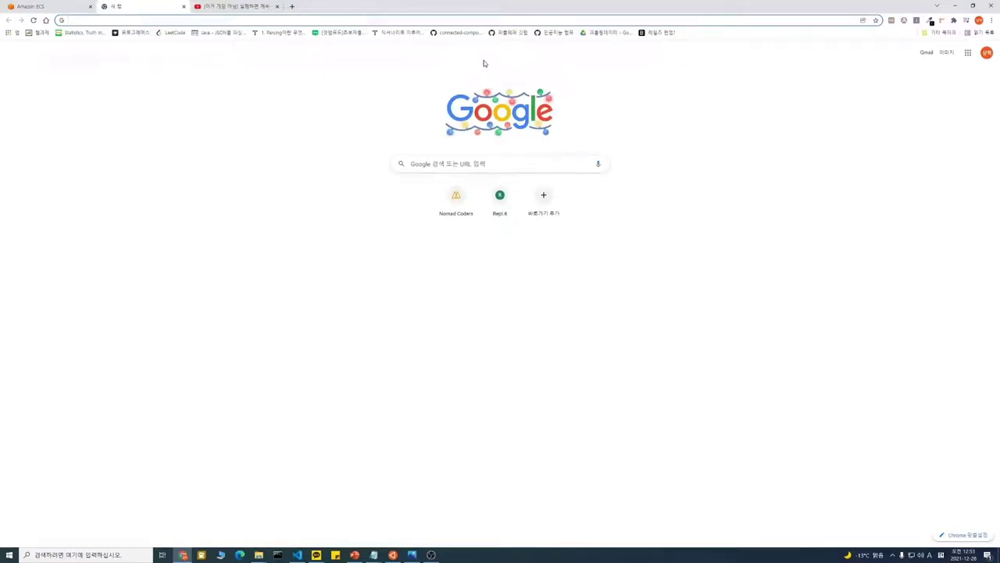
Step: Search Google for aws, reach the AWS console, and open Secrets Manager through the 'secret' search
{"action": "type", "text": "aws"}
{"action": "key", "text": "Return"}
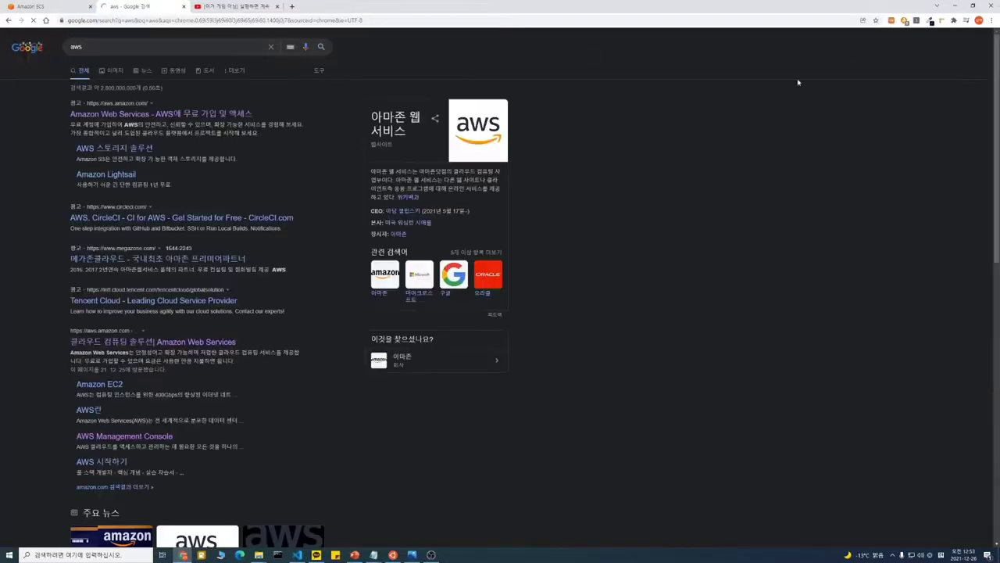
{"action": "left_click", "coordinate": [239, 113]}
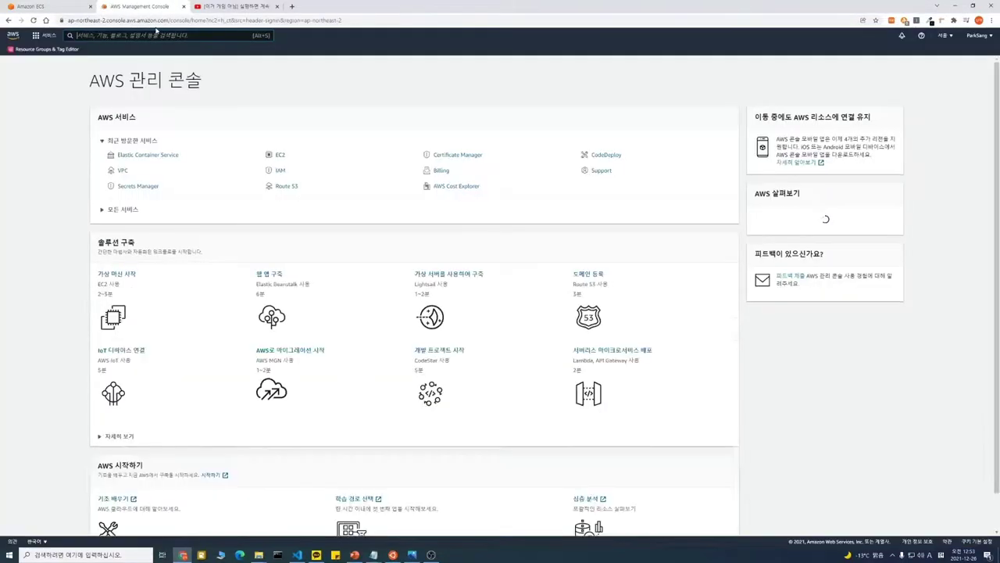
{"action": "key", "text": "alt+s"}
{"action": "type", "text": "secret"}
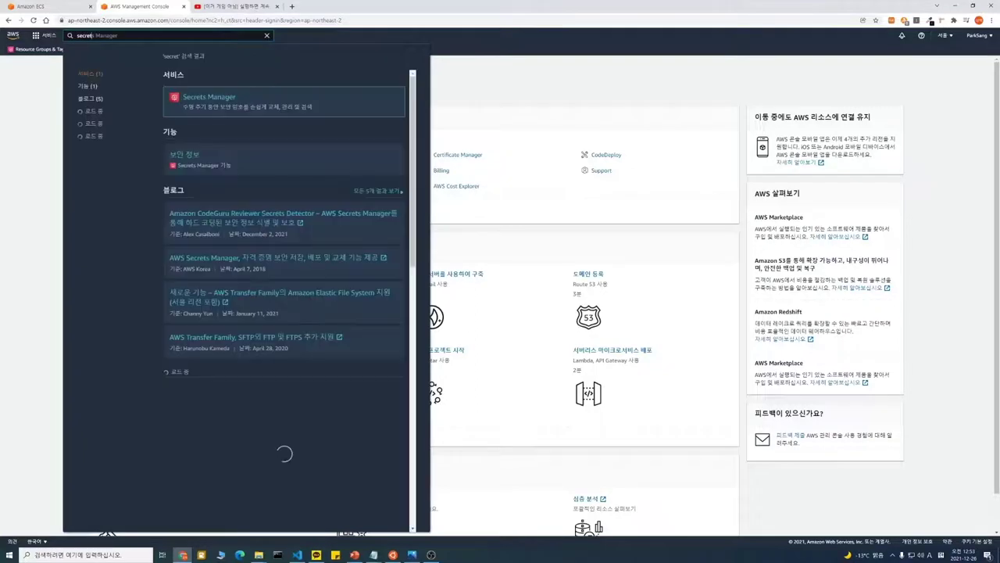
{"action": "left_click", "coordinate": [221, 102]}
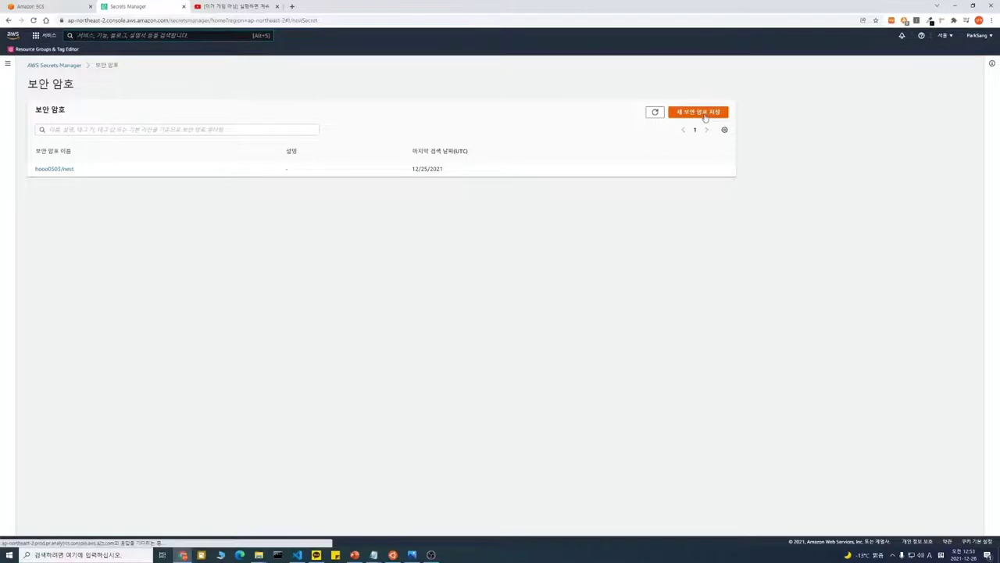
Step: Begin an other-type secret with plaintext JSON holding the Docker Hub username and password
{"action": "left_click", "coordinate": [704, 115]}
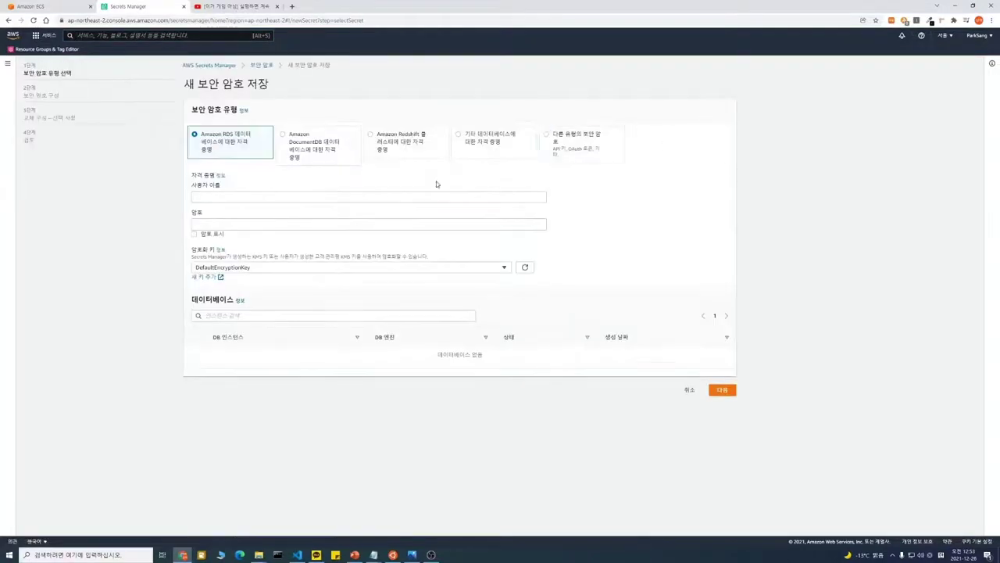
{"action": "left_click", "coordinate": [571, 141]}
{"action": "left_click", "coordinate": [231, 208]}
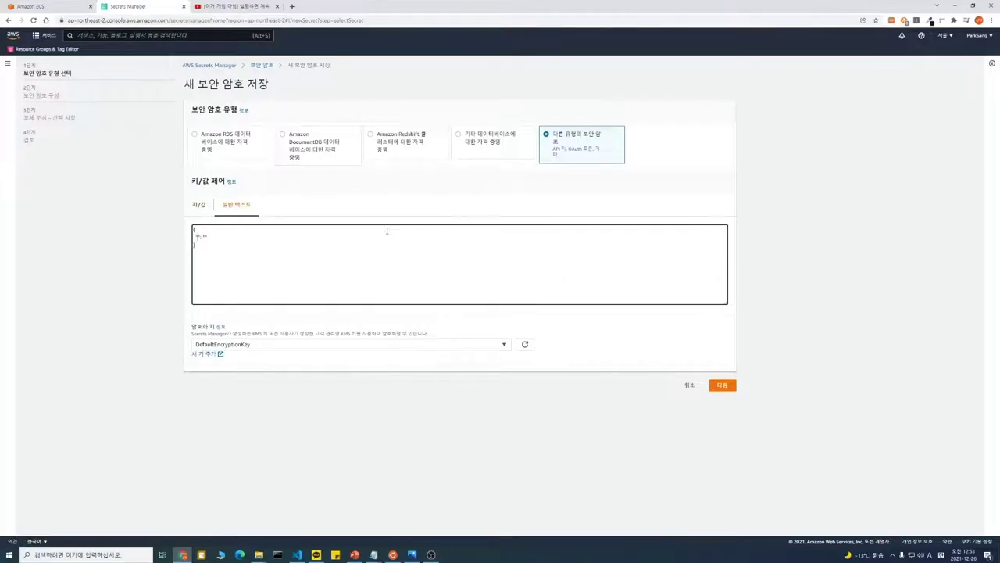
{"action": "type", "text": "username\": \"\","}
{"action": "key", "text": "Return"}
{"action": "type", "text": "\"pa"}
{"action": "key", "text": "Down"}
{"action": "key", "text": "Left"}
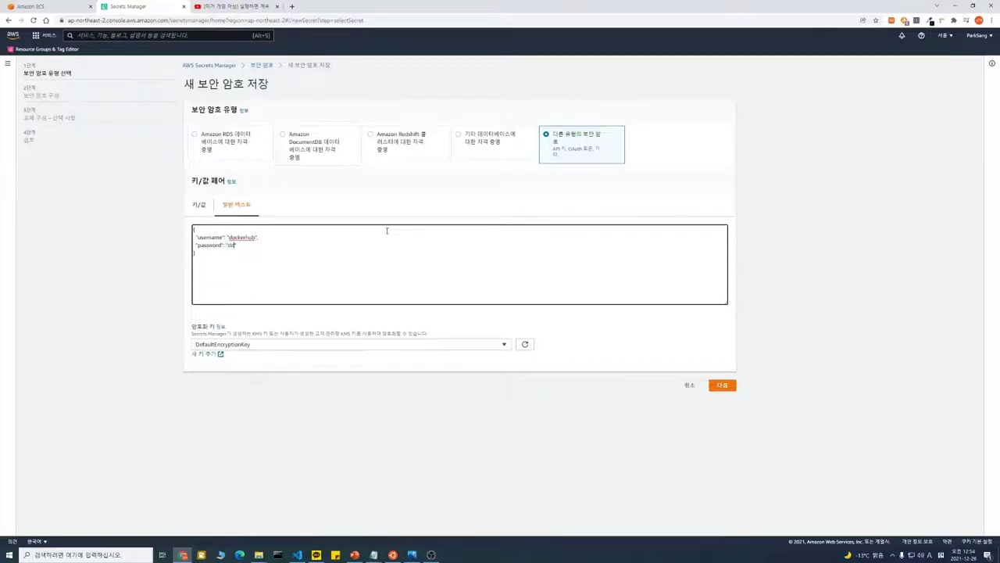
Step: Name the secret test, keep default rotation, store it, and refresh the list
{"action": "left_click", "coordinate": [721, 385]}
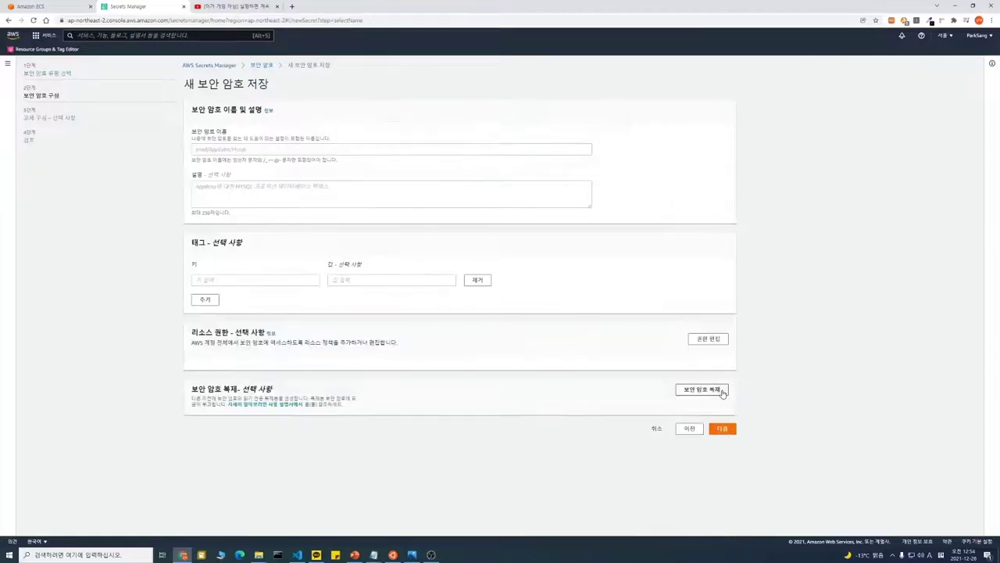
{"action": "left_click", "coordinate": [313, 150]}
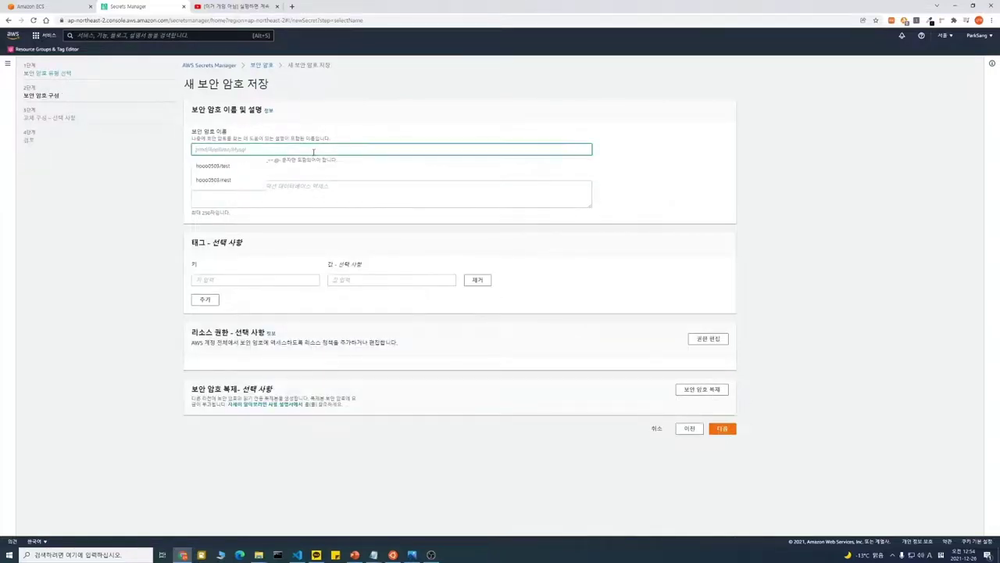
{"action": "key", "text": "Escape"}
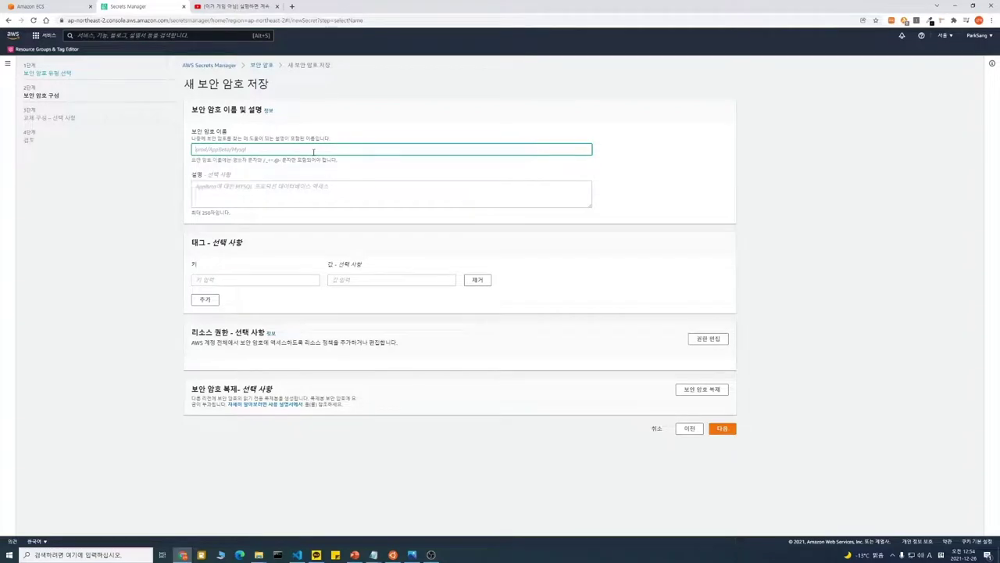
{"action": "type", "text": "test"}
{"action": "left_click", "coordinate": [723, 429]}
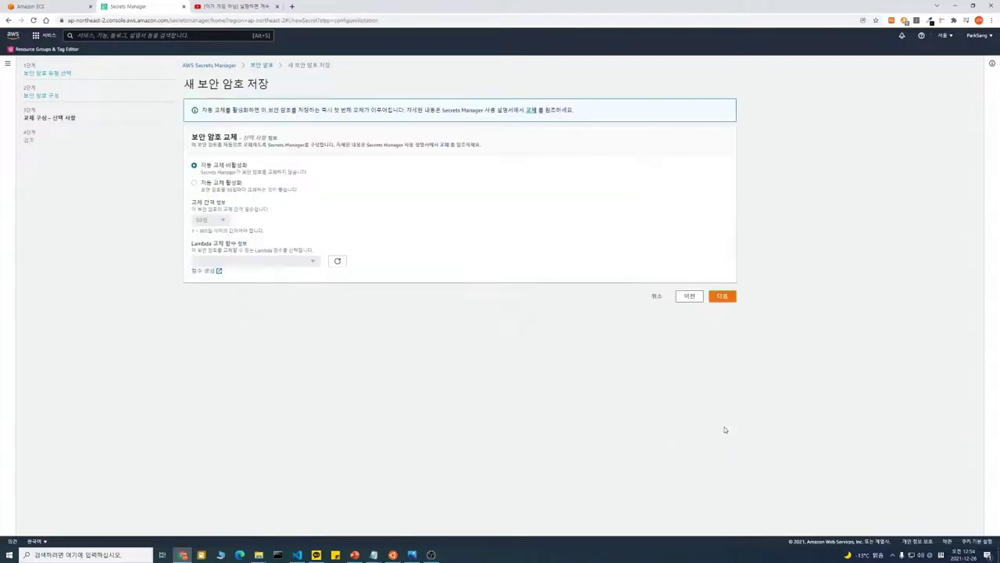
{"action": "left_click", "coordinate": [722, 296]}
{"action": "scroll", "coordinate": [734, 419], "scroll_direction": "down", "scroll_amount": 2}
{"action": "left_click", "coordinate": [718, 522]}
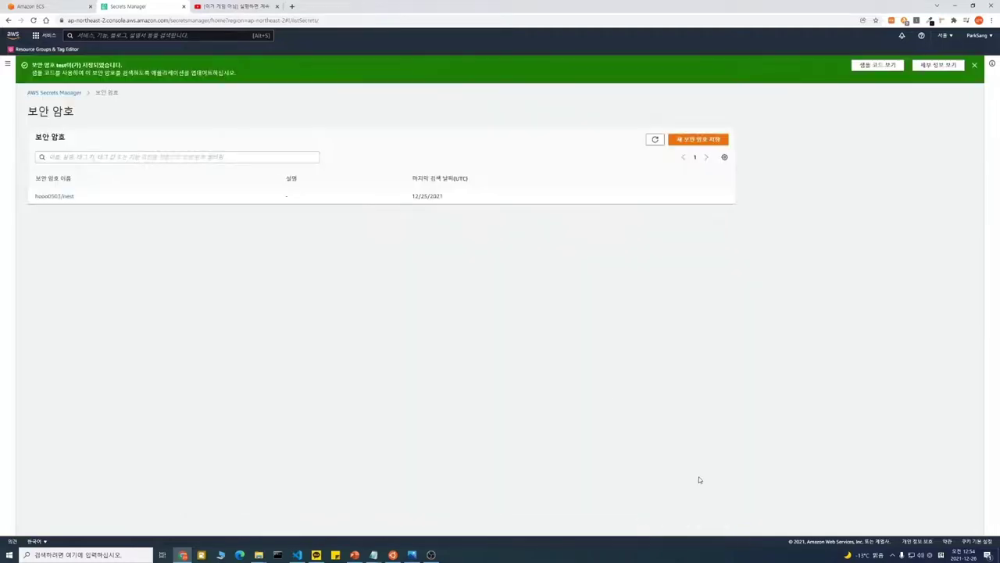
{"action": "left_click", "coordinate": [660, 143]}
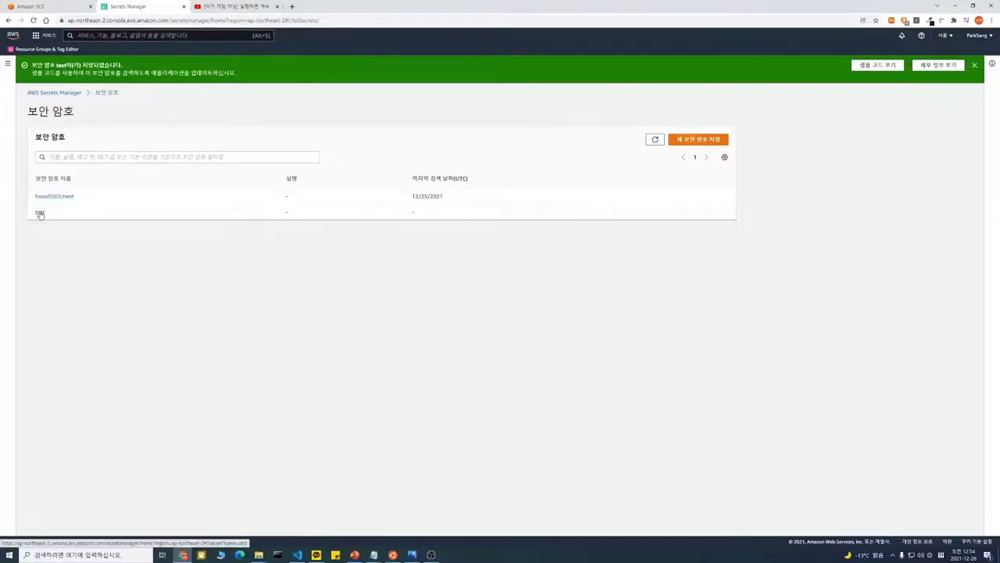
Step: Paste the copied secret name into the container's Secrets Manager ARN and map container port 3000
{"action": "left_click_drag", "start_coordinate": [35, 196], "coordinate": [75, 197]}
{"action": "key", "text": "ctrl+c"}
{"action": "left_click", "coordinate": [76, 9]}
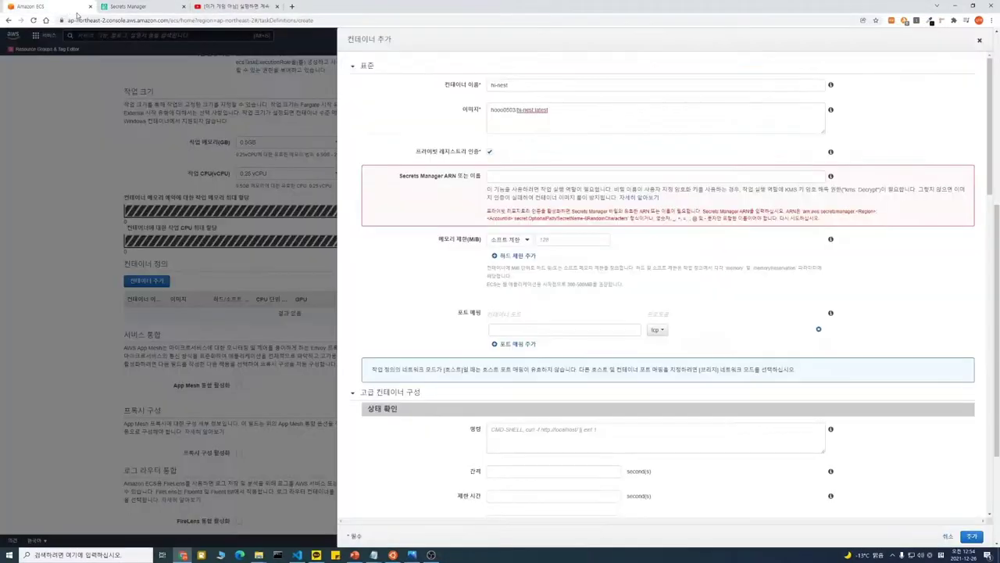
{"action": "left_click", "coordinate": [688, 181]}
{"action": "key", "text": "ctrl+v"}
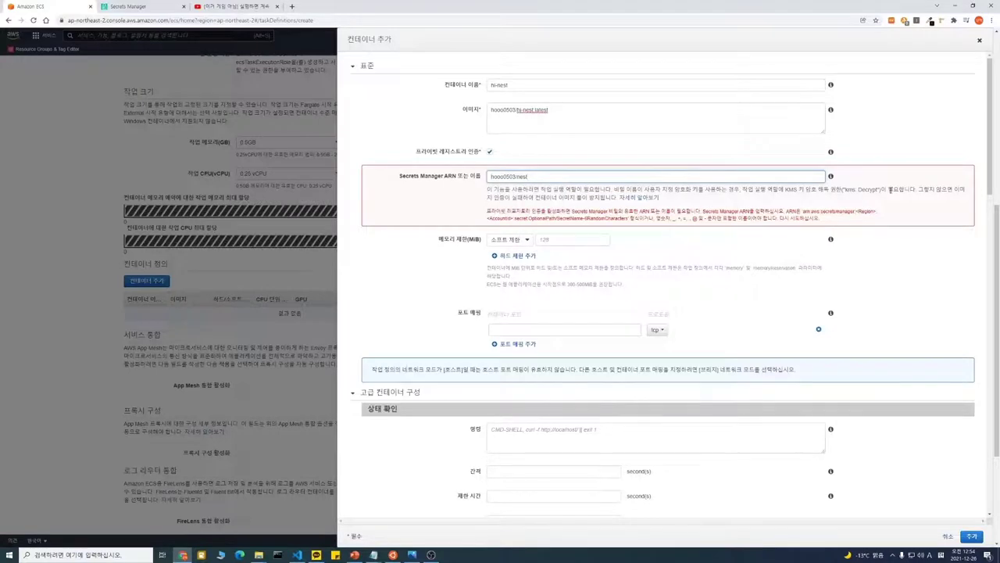
{"action": "left_click", "coordinate": [562, 314]}
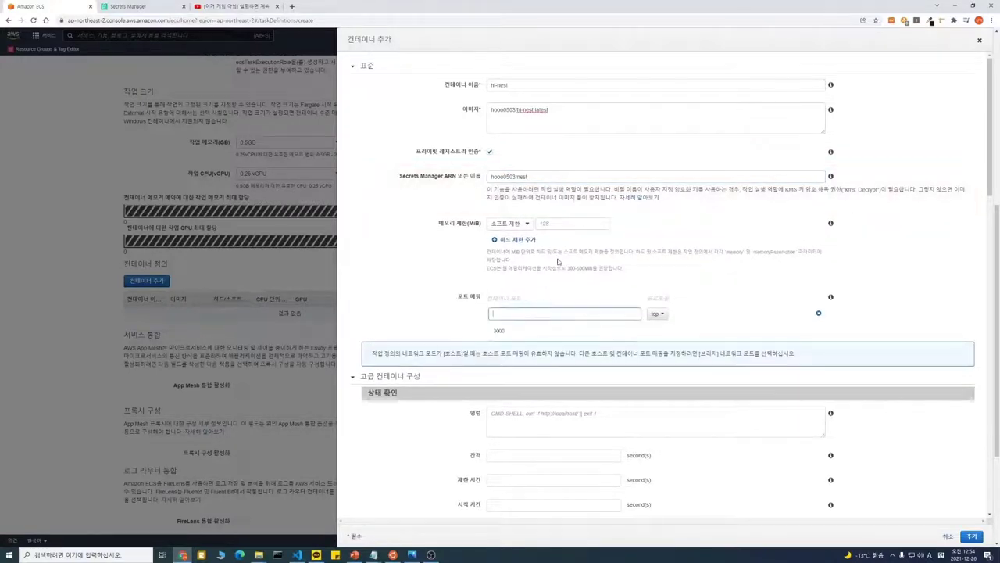
{"action": "type", "text": "3000"}
{"action": "left_click", "coordinate": [911, 329]}
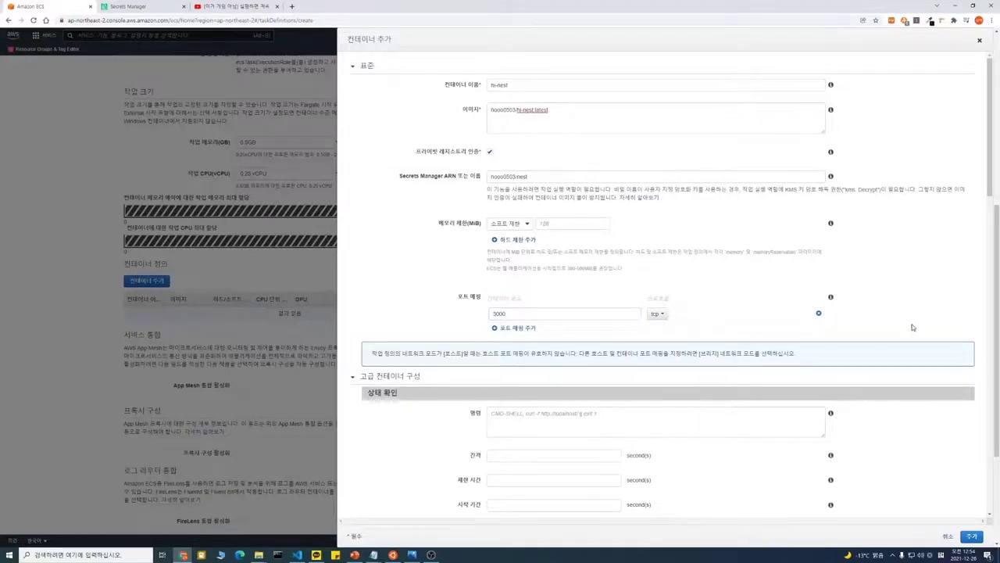
Step: Edit the environment variable fields, then add the container to the task definition
{"action": "scroll", "coordinate": [821, 348], "scroll_direction": "down", "scroll_amount": 10}
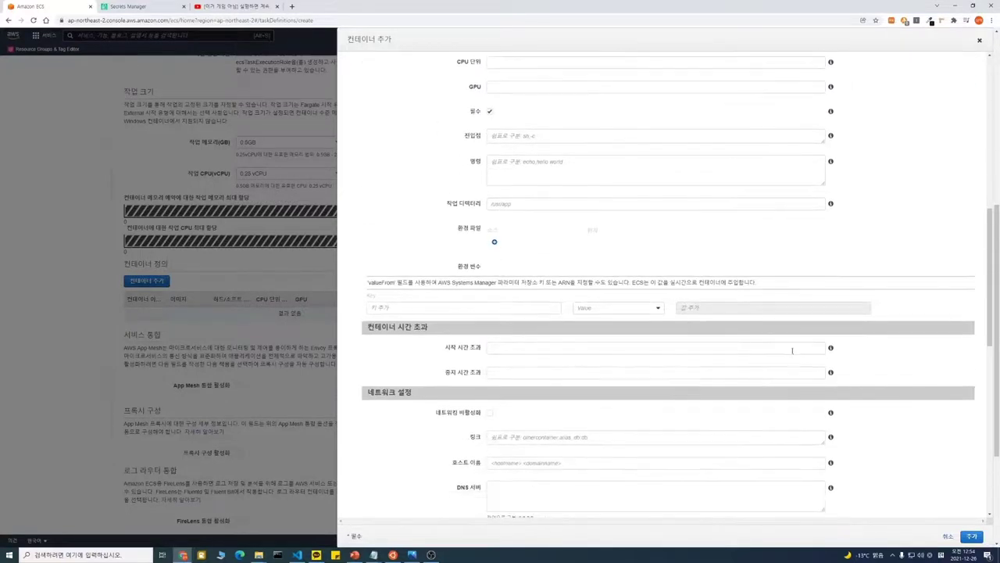
{"action": "left_click", "coordinate": [482, 309]}
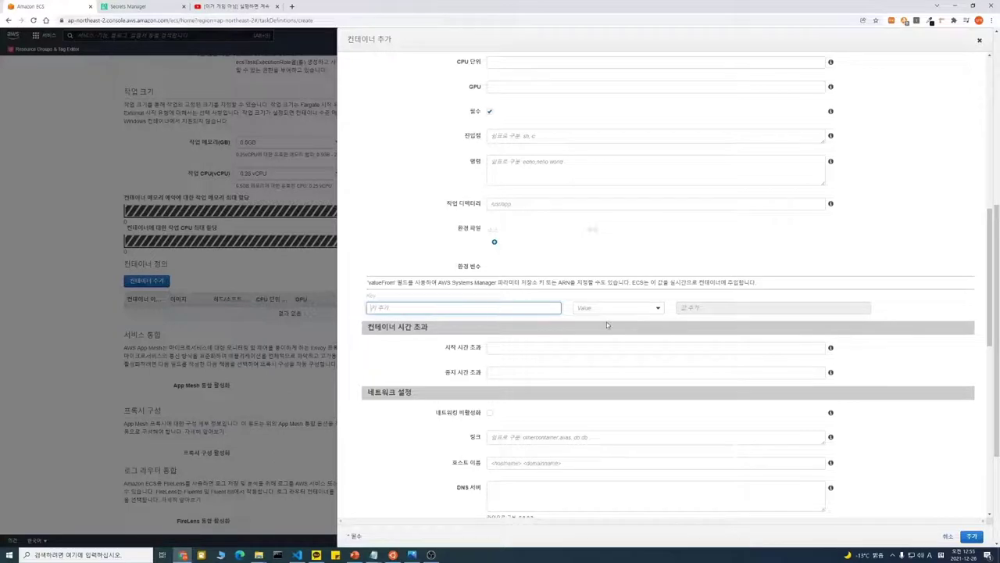
{"action": "left_click", "coordinate": [715, 310]}
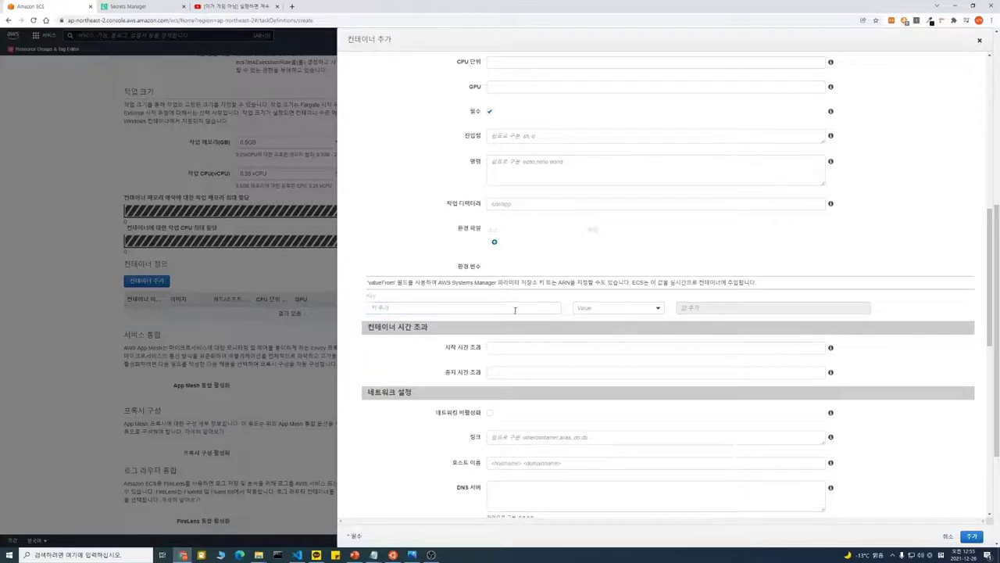
{"action": "key", "text": "shift+Tab"}
{"action": "left_click", "coordinate": [879, 302]}
{"action": "scroll", "coordinate": [793, 346], "scroll_direction": "down", "scroll_amount": 10}
{"action": "left_click", "coordinate": [969, 536]}
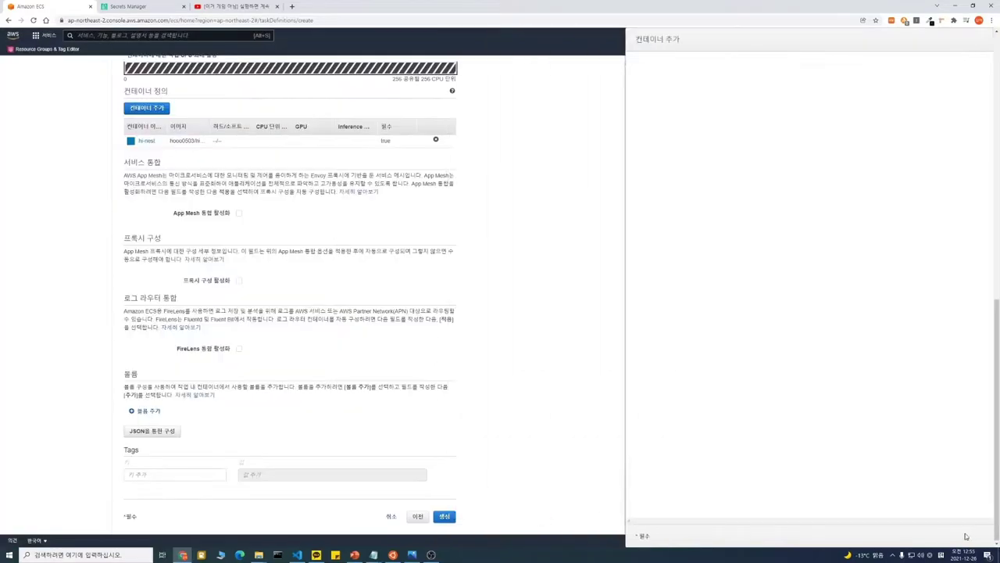
Step: Create the hi-nest task definition and view the resulting hi-nest:1
{"action": "scroll", "coordinate": [401, 372], "scroll_direction": "up", "scroll_amount": 2}
{"action": "scroll", "coordinate": [401, 372], "scroll_direction": "down", "scroll_amount": 1}
{"action": "scroll", "coordinate": [400, 372], "scroll_direction": "down", "scroll_amount": 1}
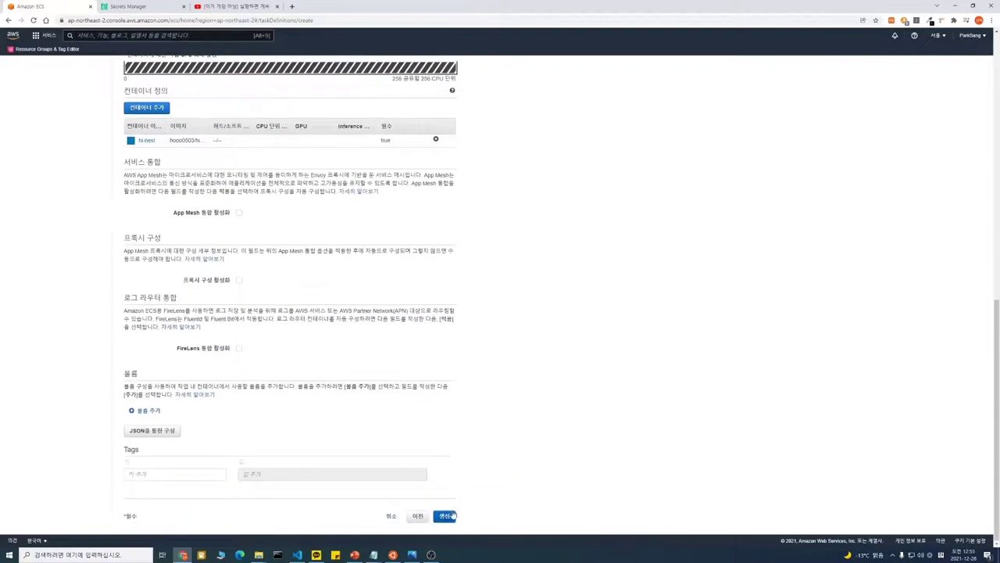
{"action": "left_click", "coordinate": [451, 518]}
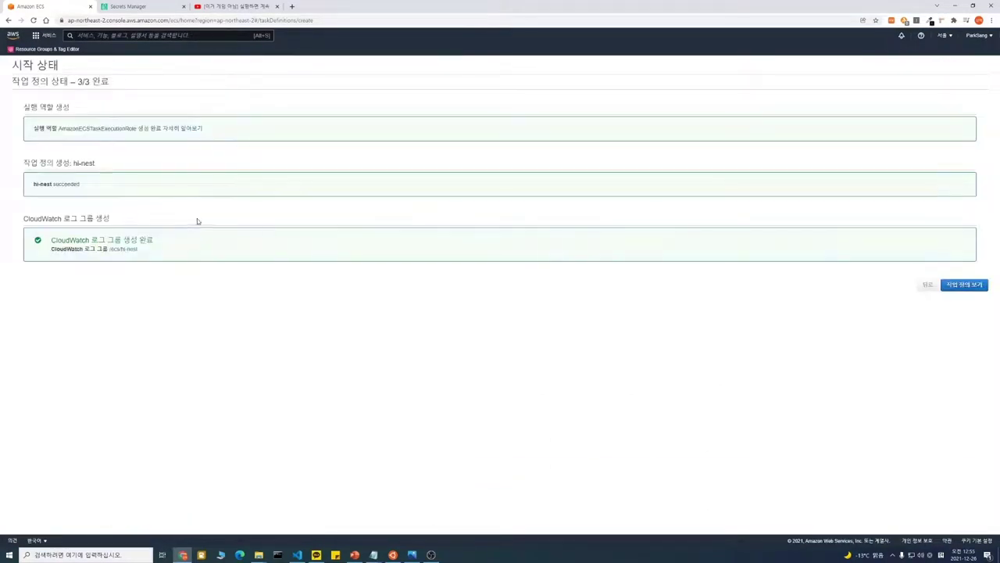
{"action": "left_click", "coordinate": [952, 286]}
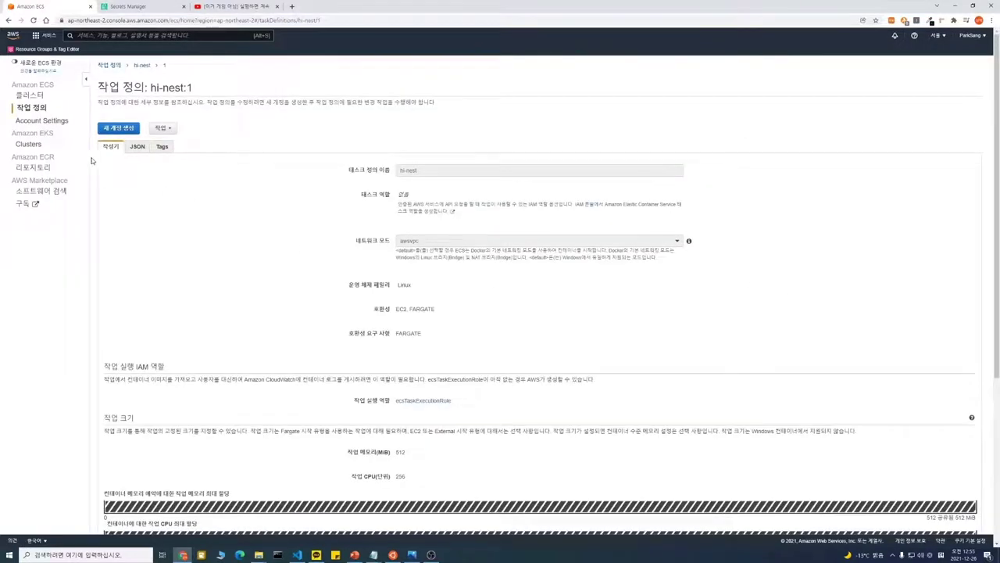
{"action": "left_click", "coordinate": [39, 96]}
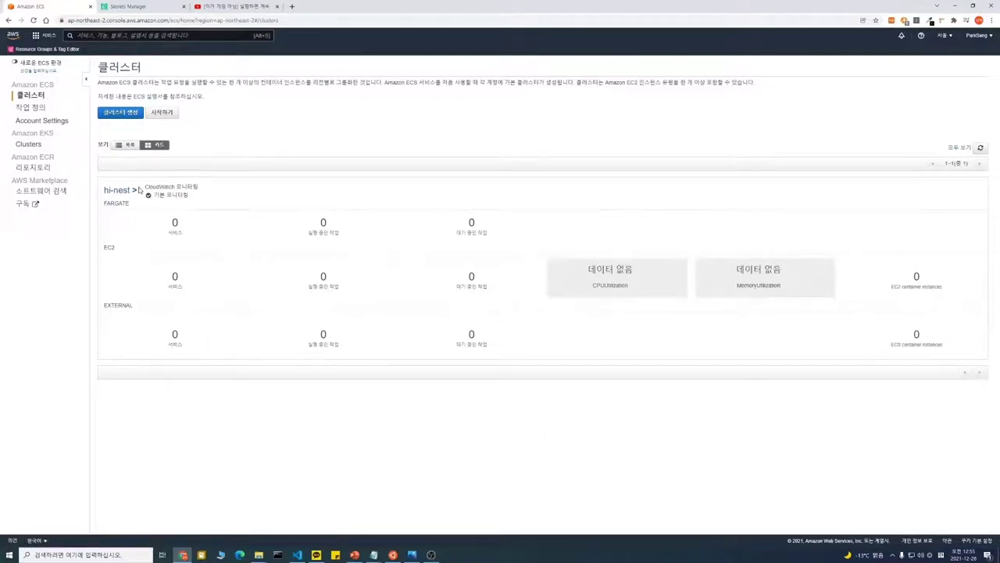
{"action": "left_click", "coordinate": [156, 7]}
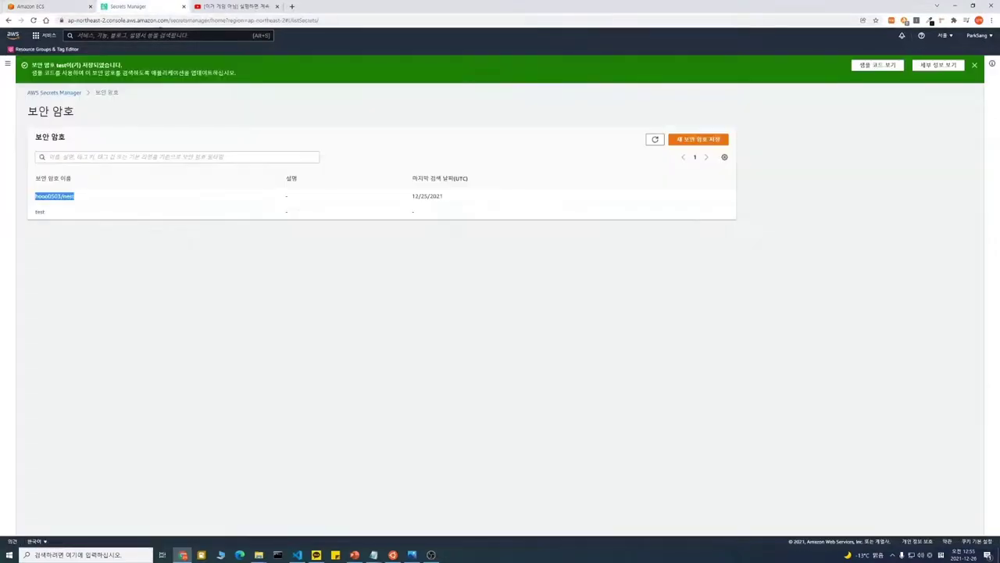
Step: Open EC2 from the console search and begin creating a load balancer under Load Balancers
{"action": "left_click", "coordinate": [78, 35]}
{"action": "type", "text": "sc2"}
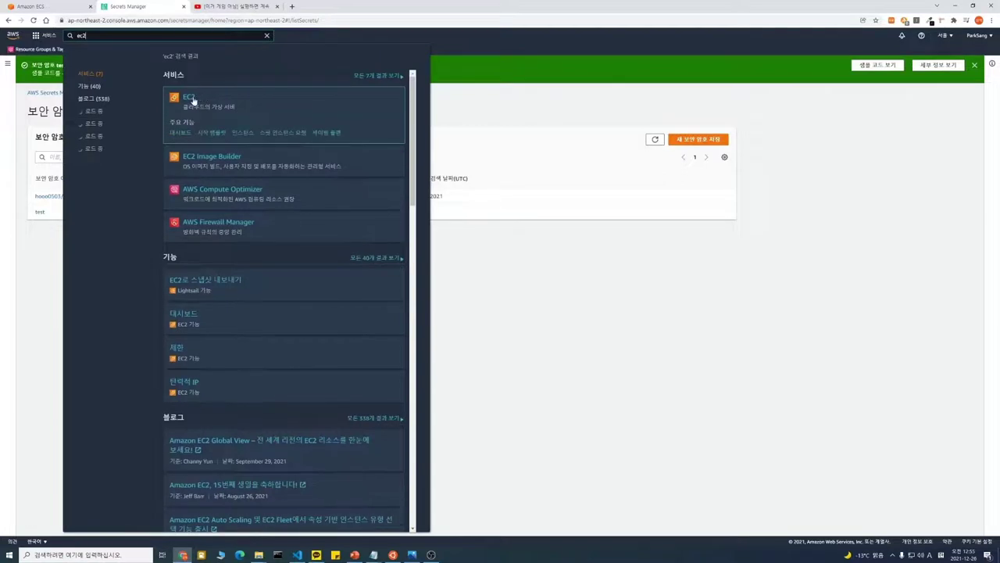
{"action": "left_click", "coordinate": [190, 97]}
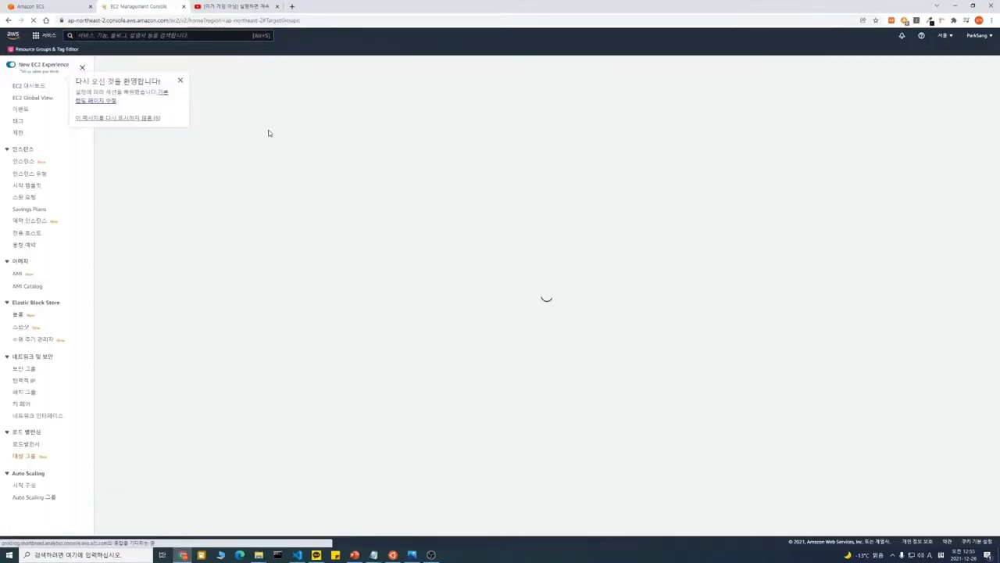
{"action": "left_click", "coordinate": [32, 444]}
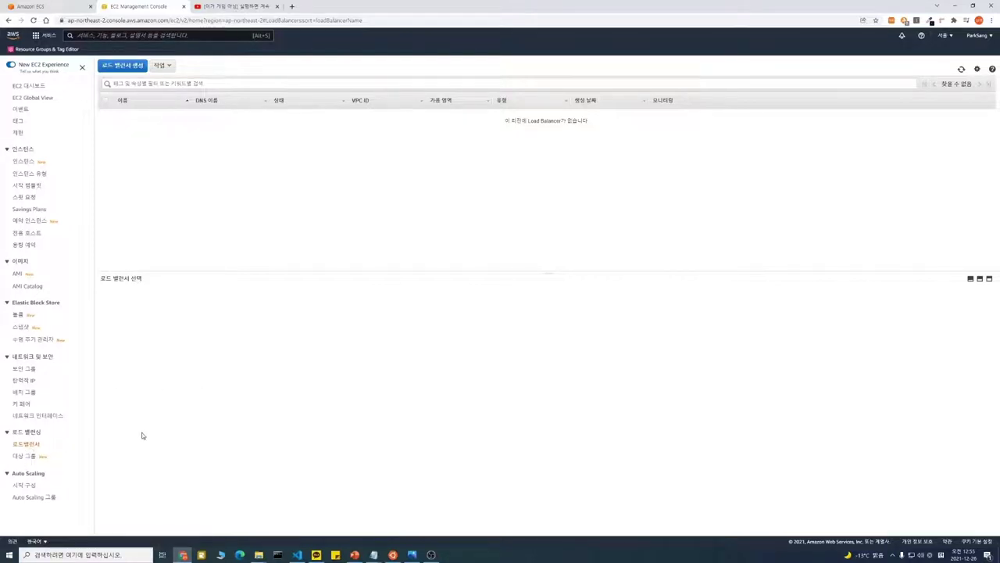
{"action": "left_click", "coordinate": [122, 65]}
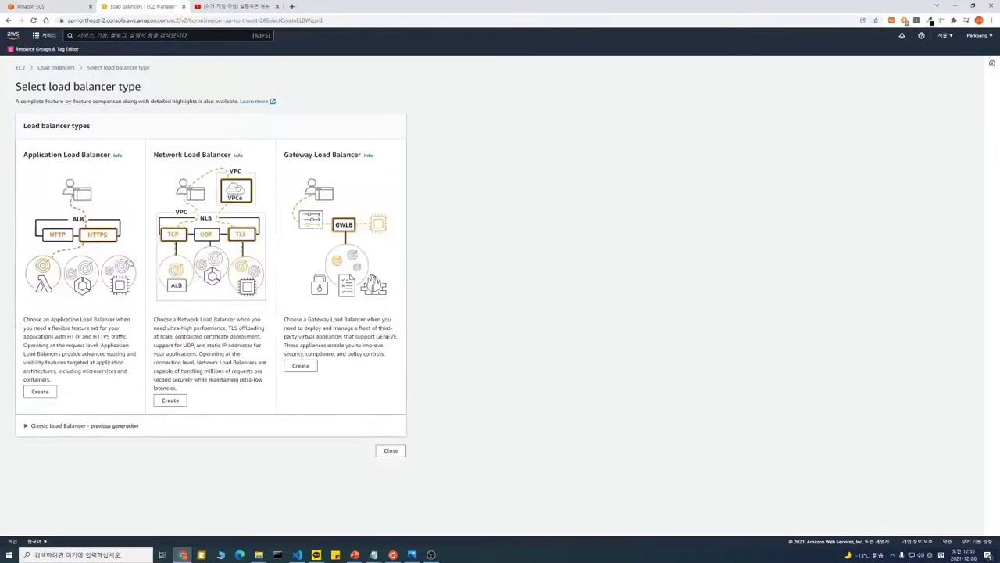
Step: Start an Application Load Balancer and name it hi-nest-alb
{"action": "left_click", "coordinate": [52, 391]}
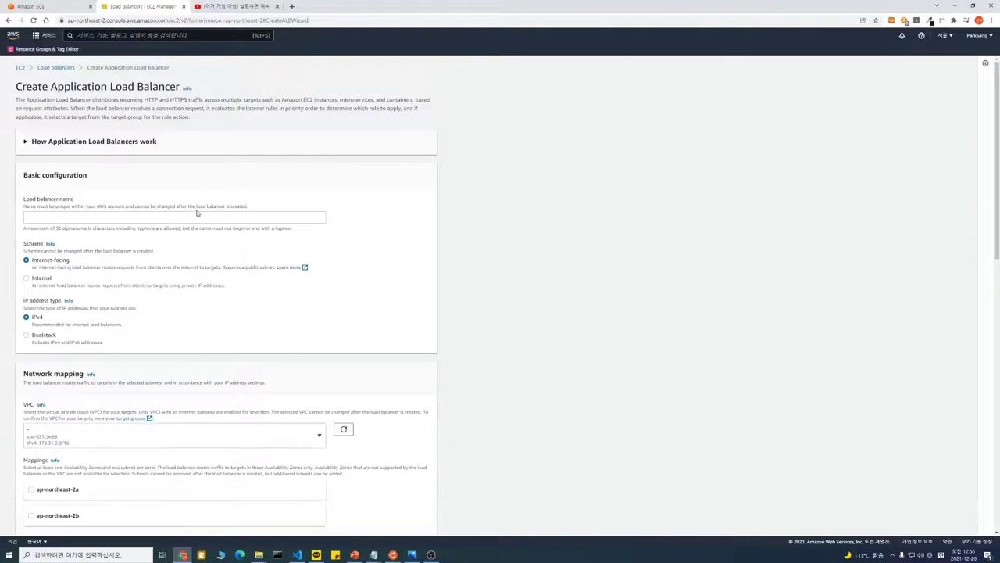
{"action": "left_click", "coordinate": [199, 217]}
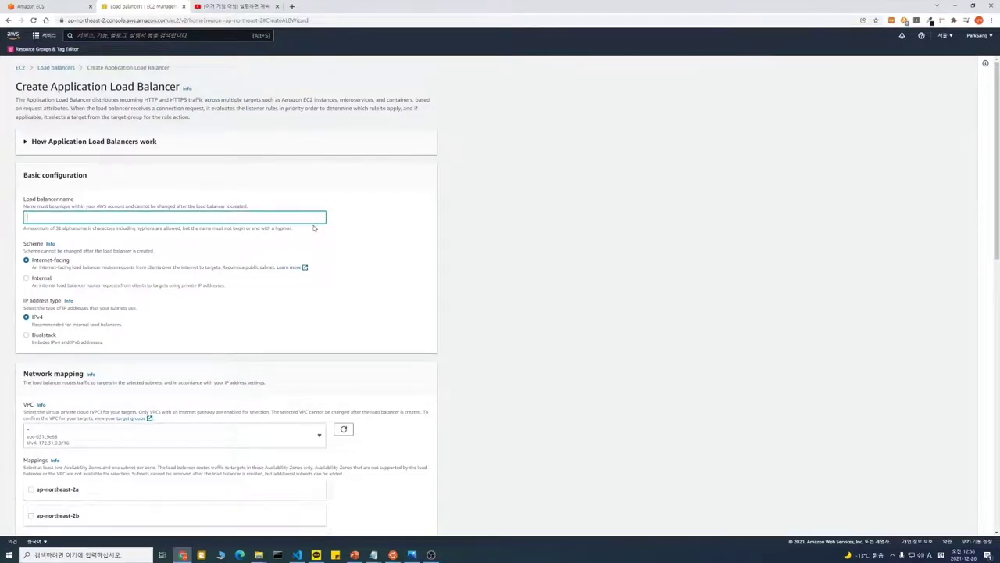
{"action": "type", "text": "hi-nest-alb"}
{"action": "left_click", "coordinate": [491, 209]}
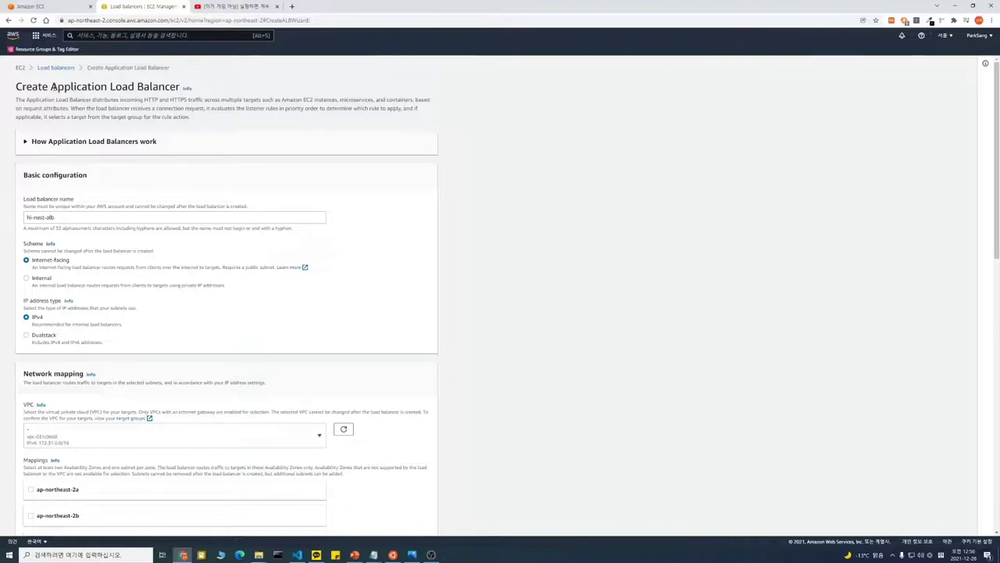
{"action": "left_click_drag", "start_coordinate": [52, 87], "coordinate": [179, 86]}
{"action": "left_click", "coordinate": [525, 208]}
Step: Choose the only VPC and map zones ap-northeast-2a and ap-northeast-2b
{"action": "scroll", "coordinate": [128, 285], "scroll_direction": "down", "scroll_amount": 2}
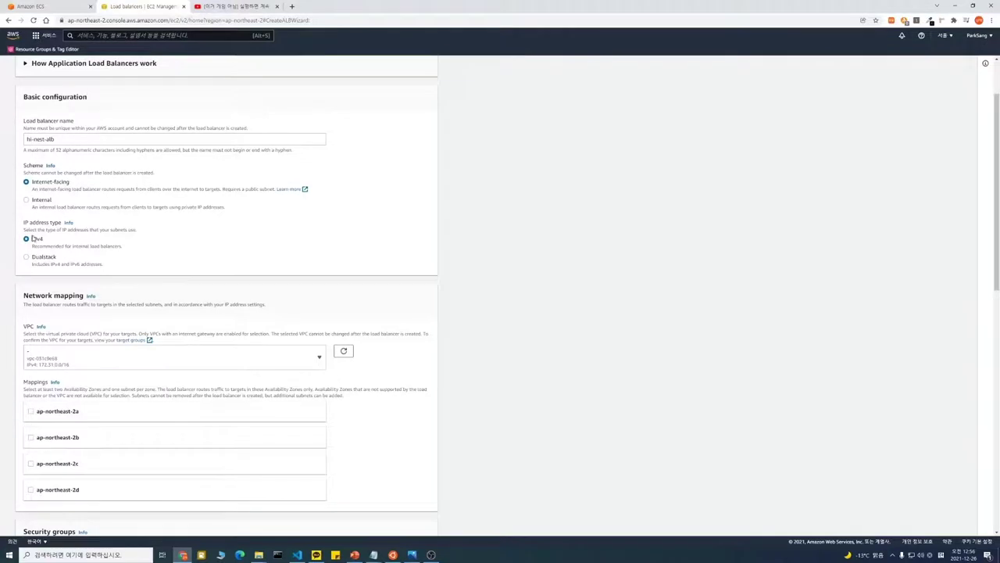
{"action": "scroll", "coordinate": [62, 242], "scroll_direction": "down", "scroll_amount": 2}
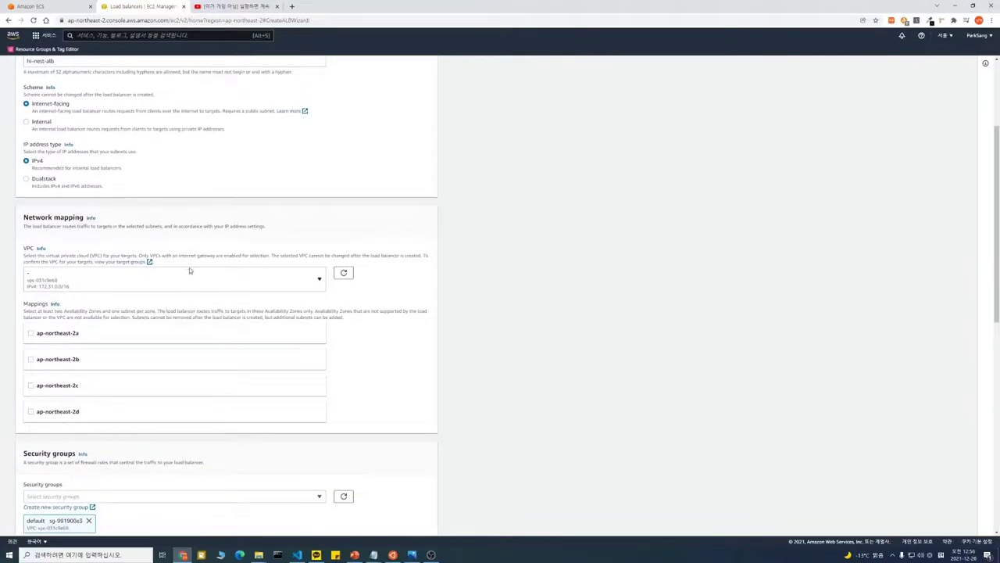
{"action": "left_click", "coordinate": [318, 282]}
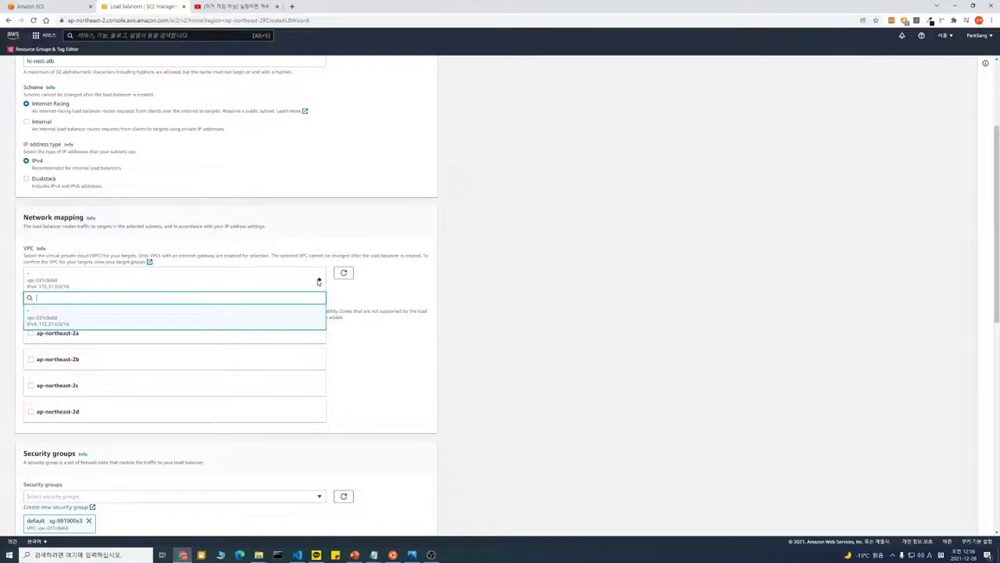
{"action": "left_click", "coordinate": [53, 320]}
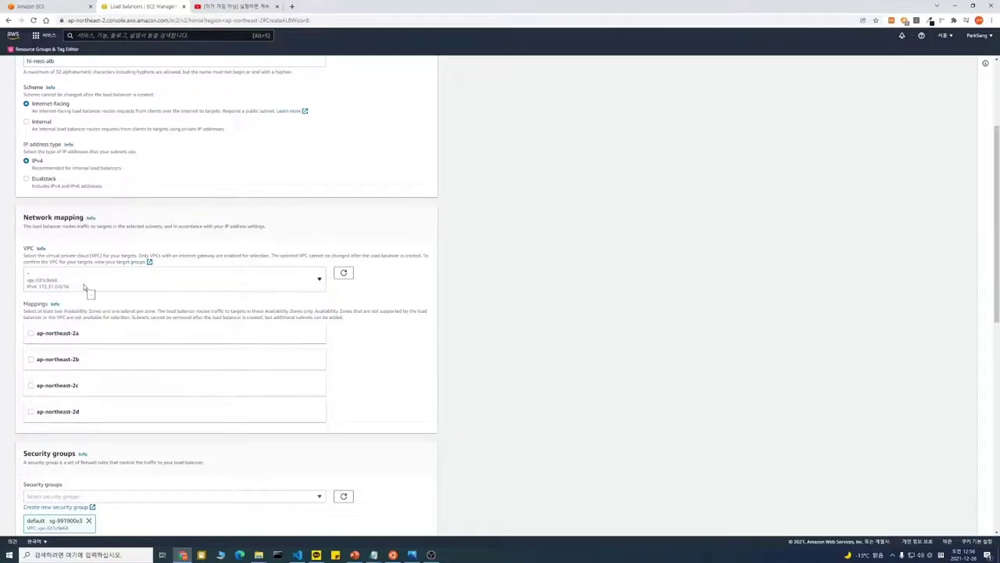
{"action": "scroll", "coordinate": [86, 301], "scroll_direction": "down", "scroll_amount": 2}
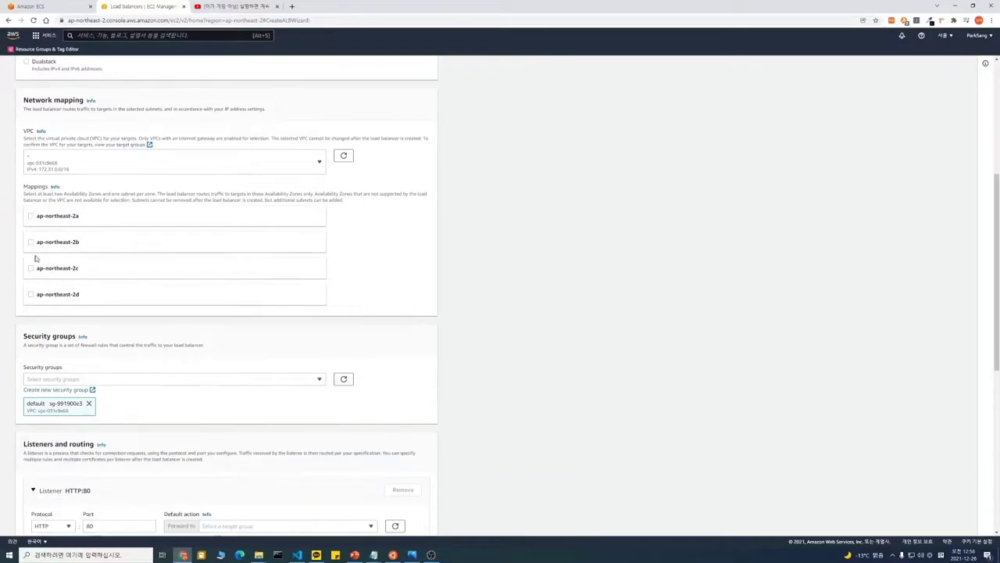
{"action": "left_click", "coordinate": [31, 216]}
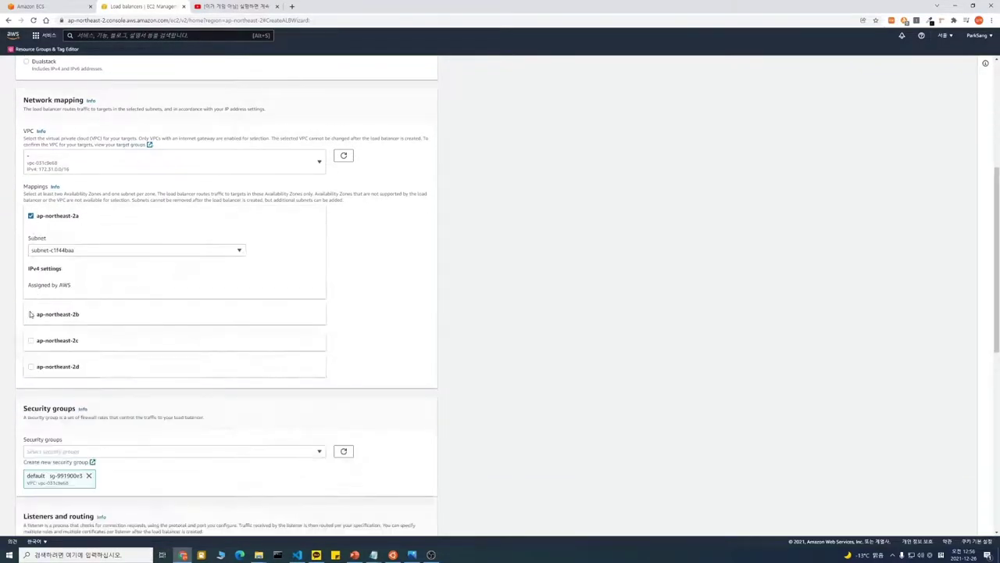
{"action": "left_click", "coordinate": [32, 314]}
Step: Keep the default security group and check the HTTP:80 listener's still-empty target group list
{"action": "scroll", "coordinate": [254, 323], "scroll_direction": "down", "scroll_amount": 2}
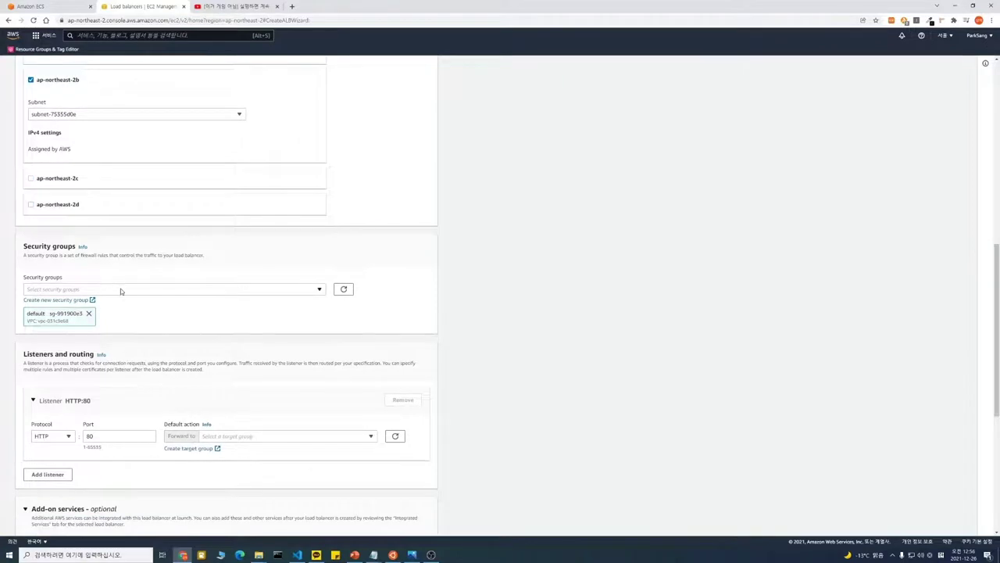
{"action": "left_click_drag", "start_coordinate": [51, 312], "coordinate": [84, 313]}
{"action": "double_click", "coordinate": [31, 314]}
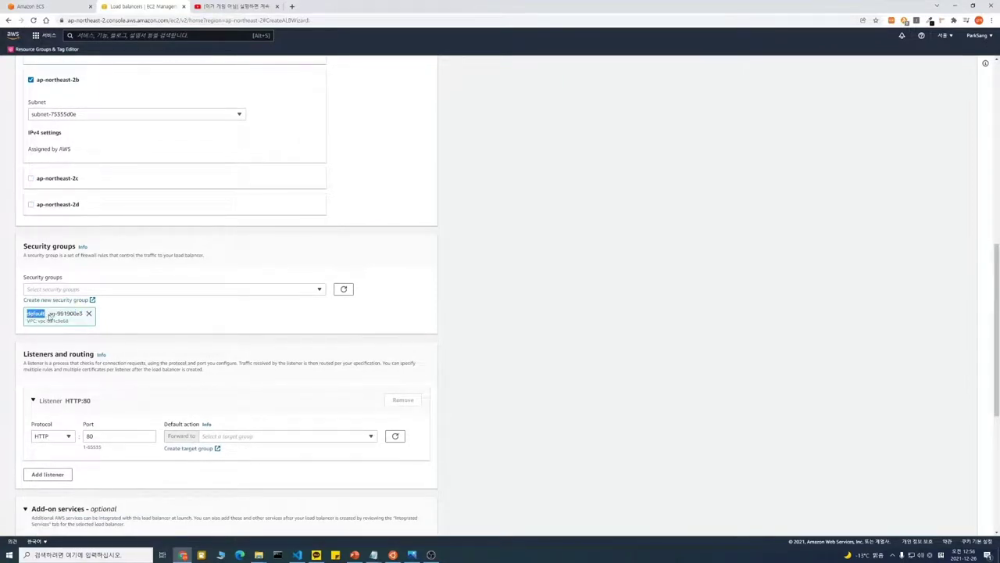
{"action": "left_click", "coordinate": [166, 315]}
{"action": "scroll", "coordinate": [154, 335], "scroll_direction": "down", "scroll_amount": 1}
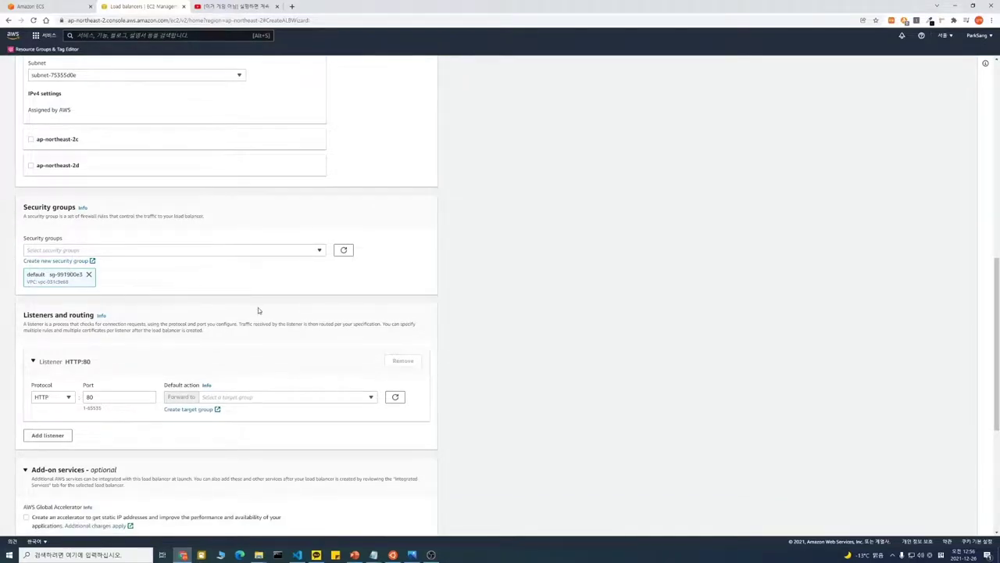
{"action": "scroll", "coordinate": [259, 311], "scroll_direction": "down", "scroll_amount": 2}
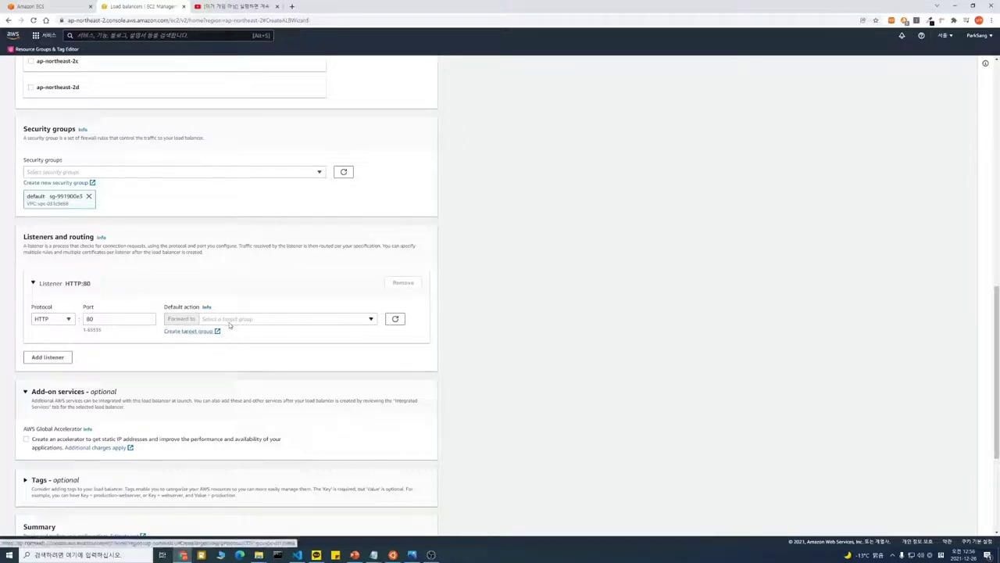
{"action": "left_click", "coordinate": [371, 320]}
{"action": "left_click", "coordinate": [371, 320]}
{"action": "left_click", "coordinate": [247, 320]}
{"action": "left_click", "coordinate": [270, 321]}
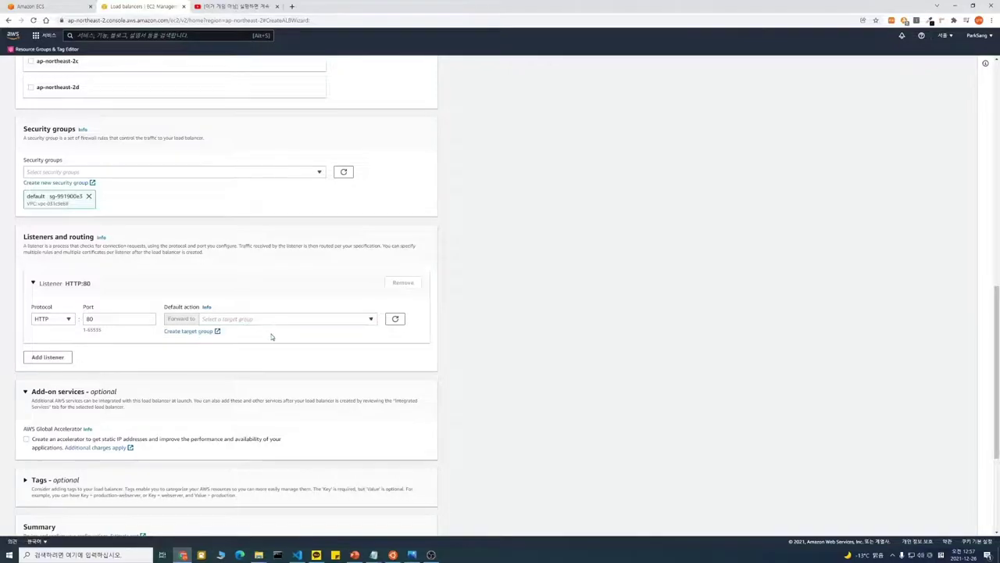
Step: Start a new IP-address target group named hi-nest-tg
{"action": "left_click", "coordinate": [188, 331]}
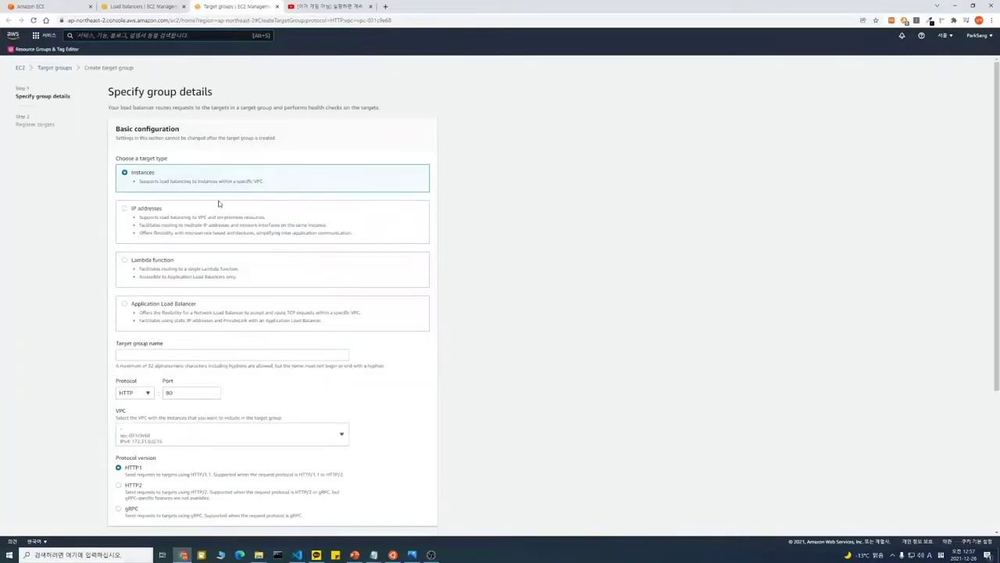
{"action": "left_click", "coordinate": [146, 209]}
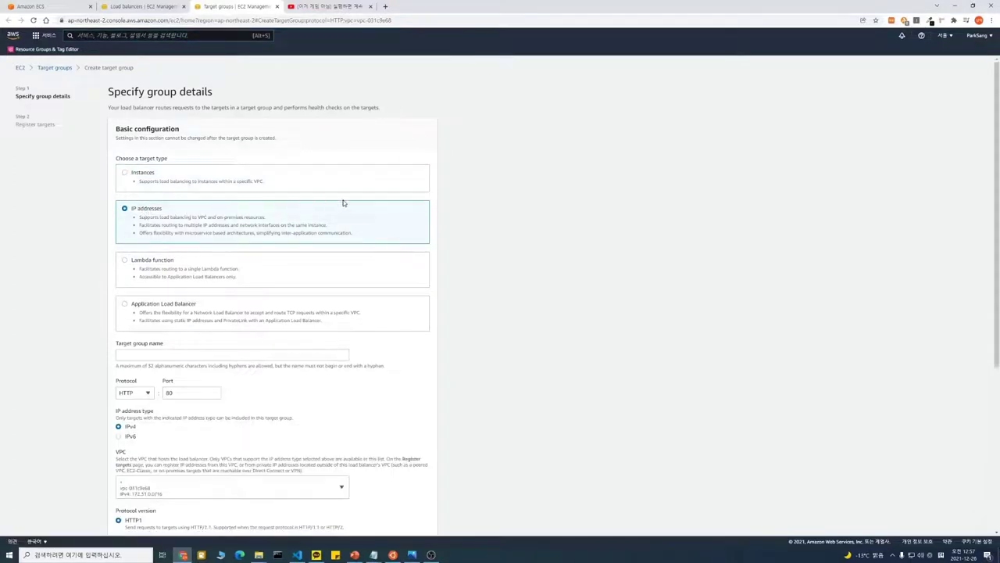
{"action": "scroll", "coordinate": [245, 228], "scroll_direction": "down", "scroll_amount": 3}
{"action": "left_click", "coordinate": [224, 238]}
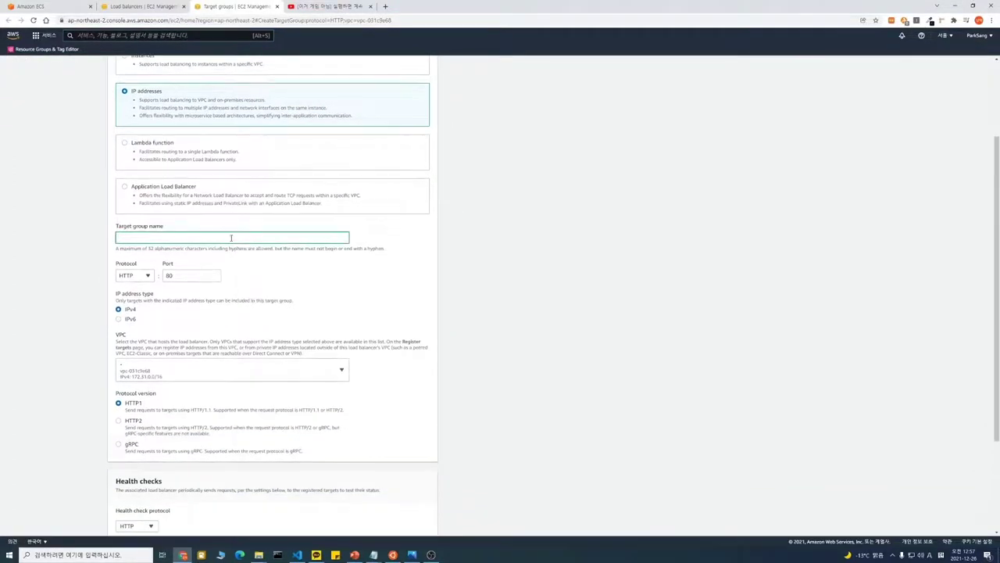
{"action": "type", "text": "hi-nest-tg"}
{"action": "left_click", "coordinate": [427, 283]}
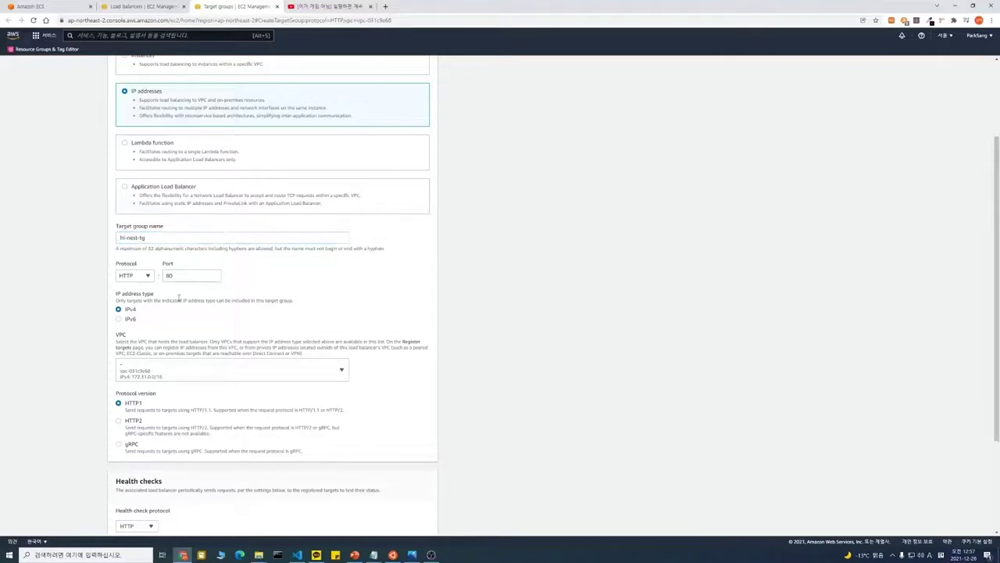
Step: Keep HTTP port 80 and health check path /, then proceed to registering targets
{"action": "scroll", "coordinate": [211, 293], "scroll_direction": "down", "scroll_amount": 2}
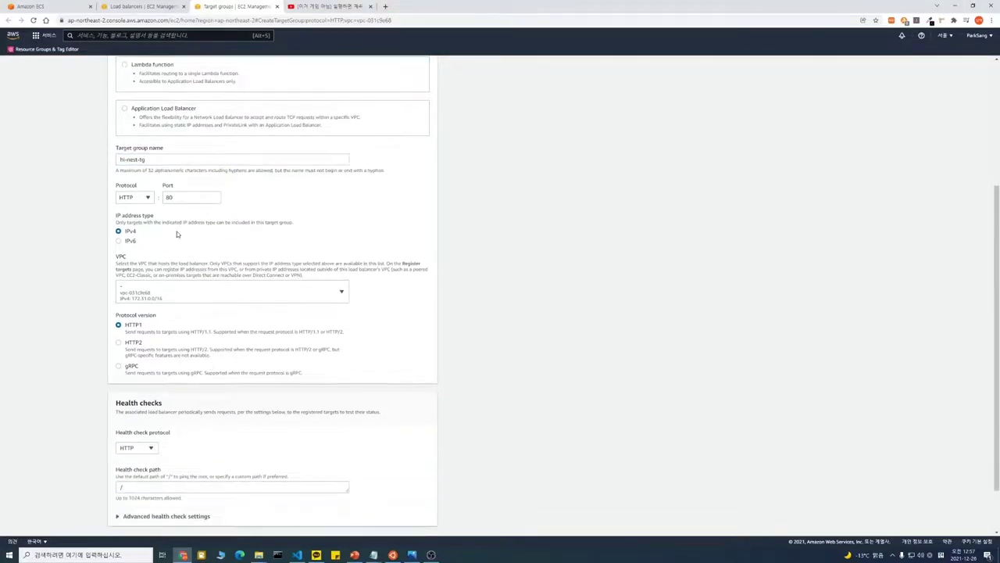
{"action": "scroll", "coordinate": [213, 278], "scroll_direction": "down", "scroll_amount": 2}
{"action": "left_click_drag", "start_coordinate": [129, 342], "coordinate": [264, 356]}
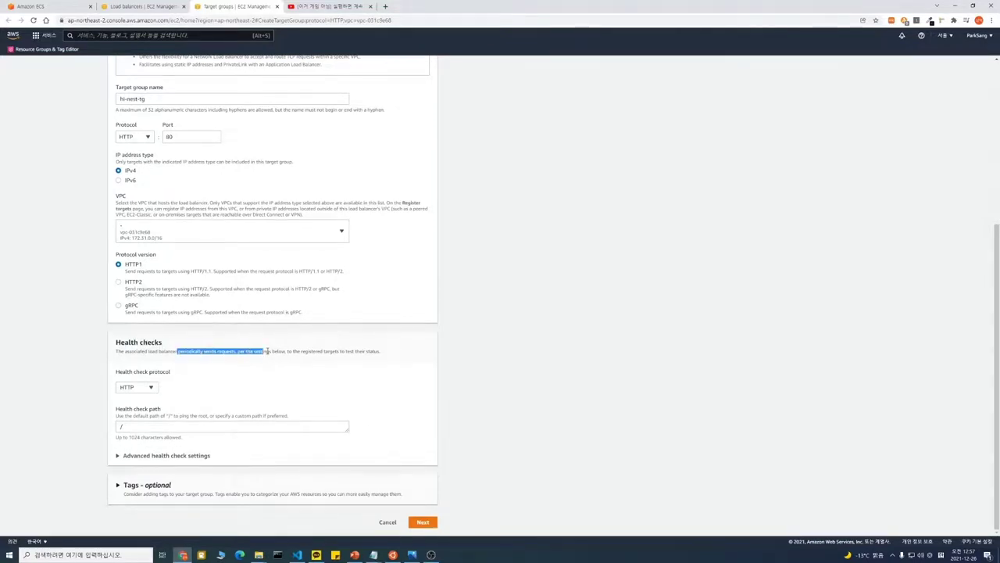
{"action": "left_click", "coordinate": [547, 357]}
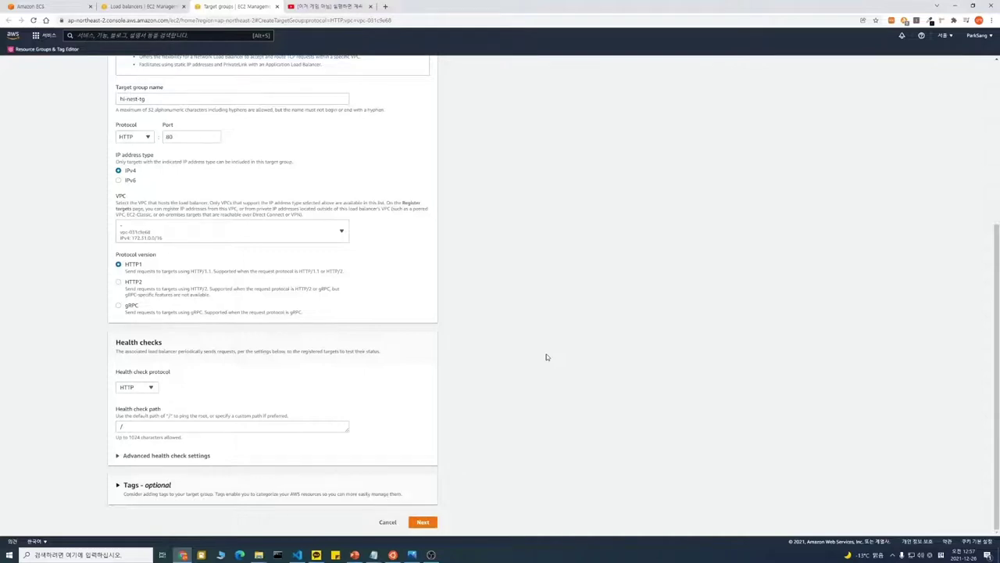
{"action": "left_click", "coordinate": [149, 427]}
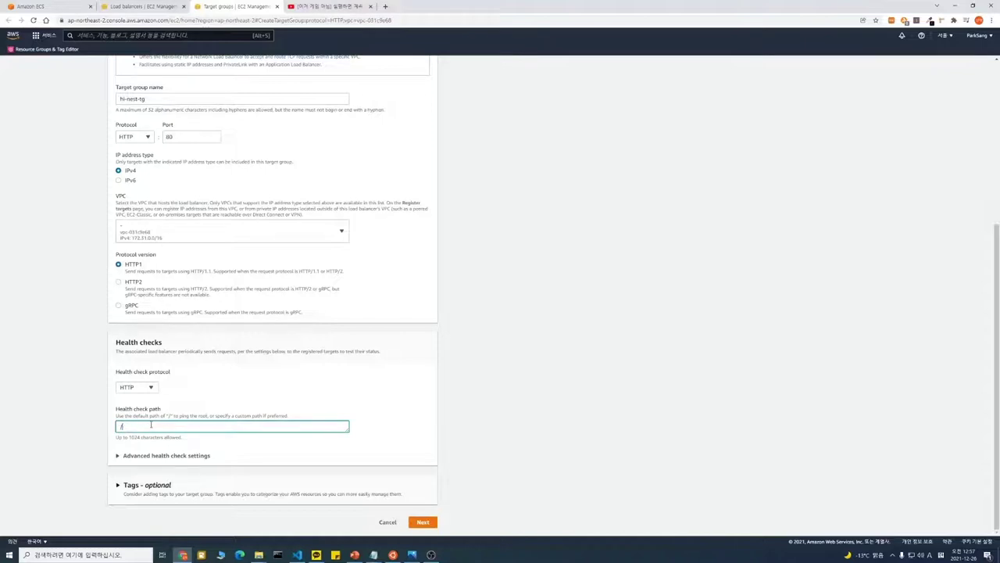
{"action": "left_click", "coordinate": [254, 443]}
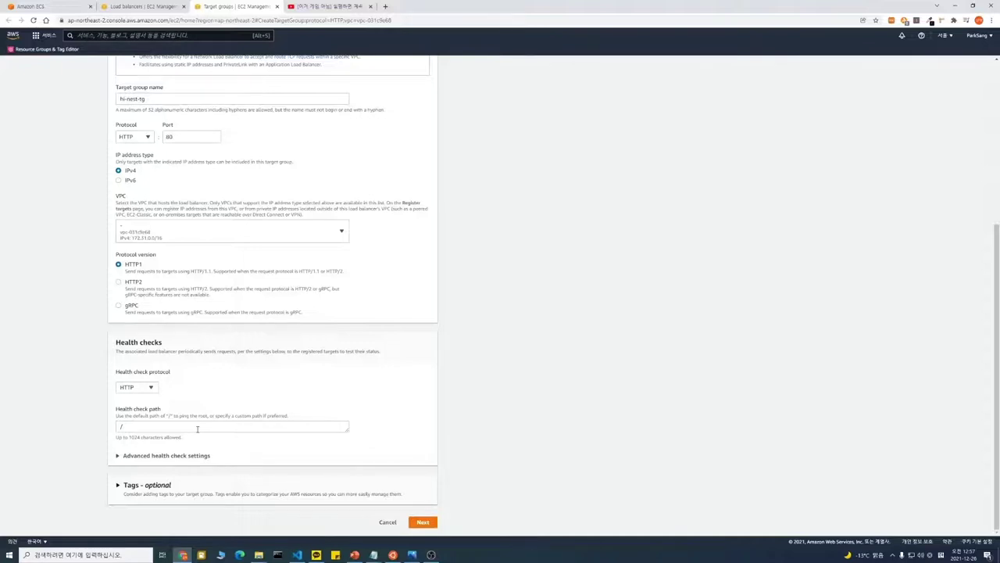
{"action": "left_click", "coordinate": [197, 428]}
{"action": "left_click", "coordinate": [269, 443]}
{"action": "left_click", "coordinate": [423, 521]}
Step: Create the hi-nest-tg target group and select it as the ALB listener's forward target
{"action": "scroll", "coordinate": [683, 336], "scroll_direction": "down", "scroll_amount": 1}
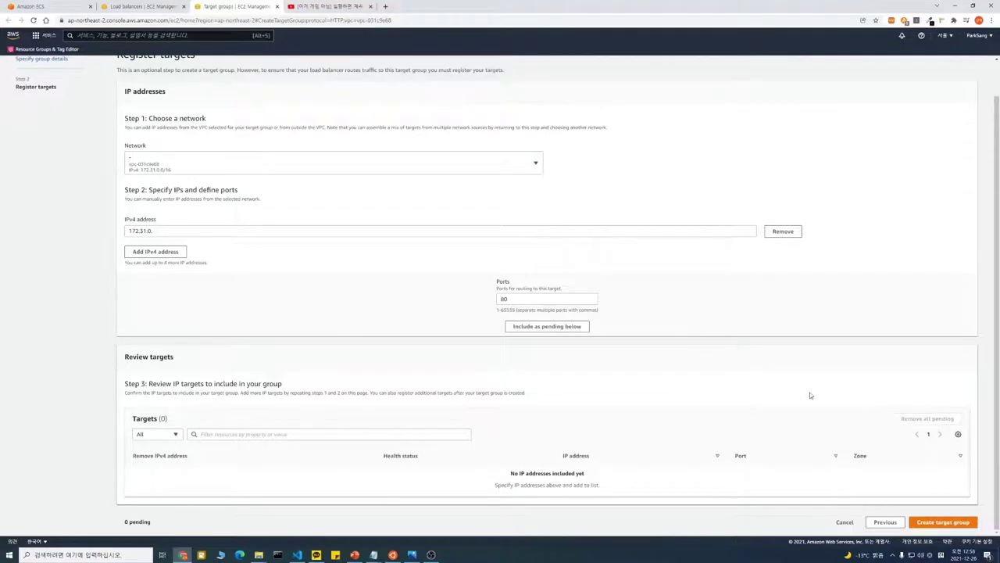
{"action": "left_click", "coordinate": [954, 522]}
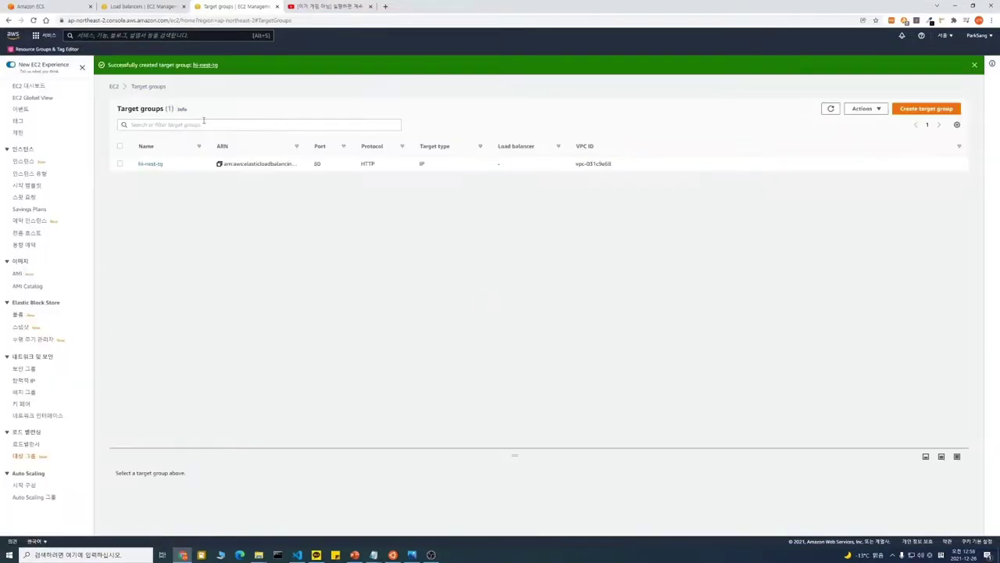
{"action": "left_click", "coordinate": [140, 6]}
{"action": "left_click", "coordinate": [281, 319]}
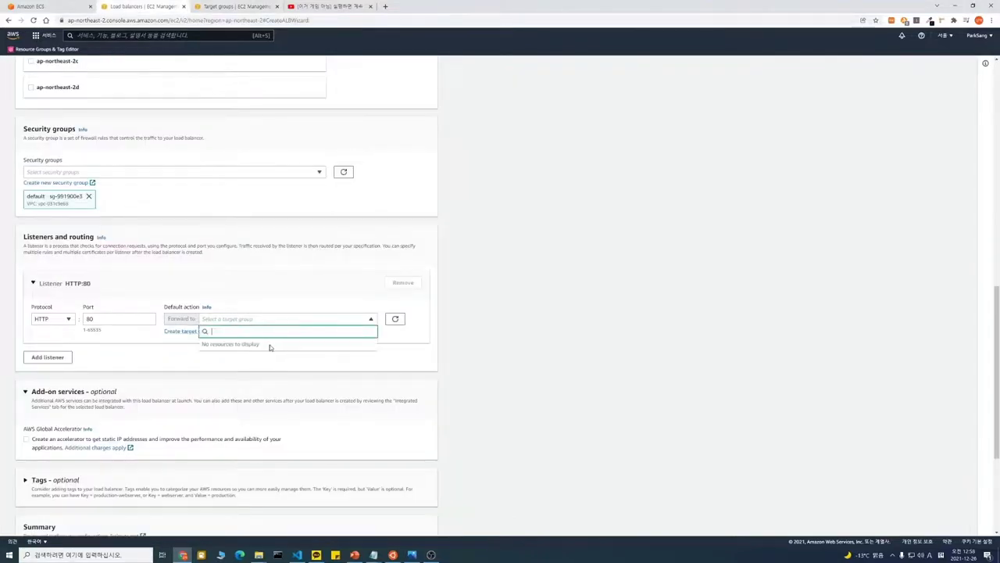
{"action": "left_click", "coordinate": [397, 320]}
{"action": "left_click", "coordinate": [352, 320]}
{"action": "left_click", "coordinate": [293, 346]}
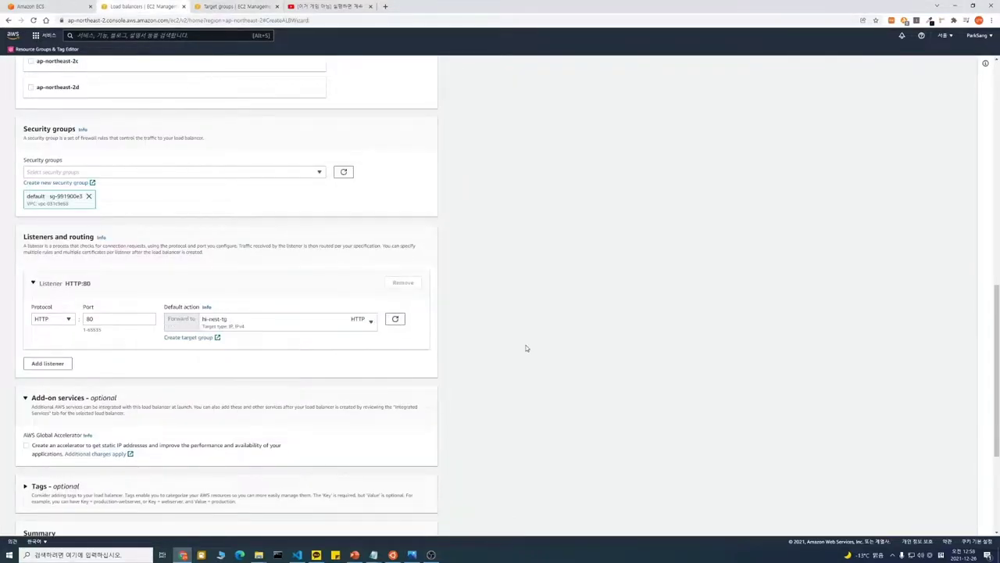
Step: Create hi-nest-alb and confirm its HTTP:80 listener forwards to hi-nest-tg
{"action": "scroll", "coordinate": [464, 364], "scroll_direction": "down", "scroll_amount": 4}
{"action": "left_click", "coordinate": [403, 522]}
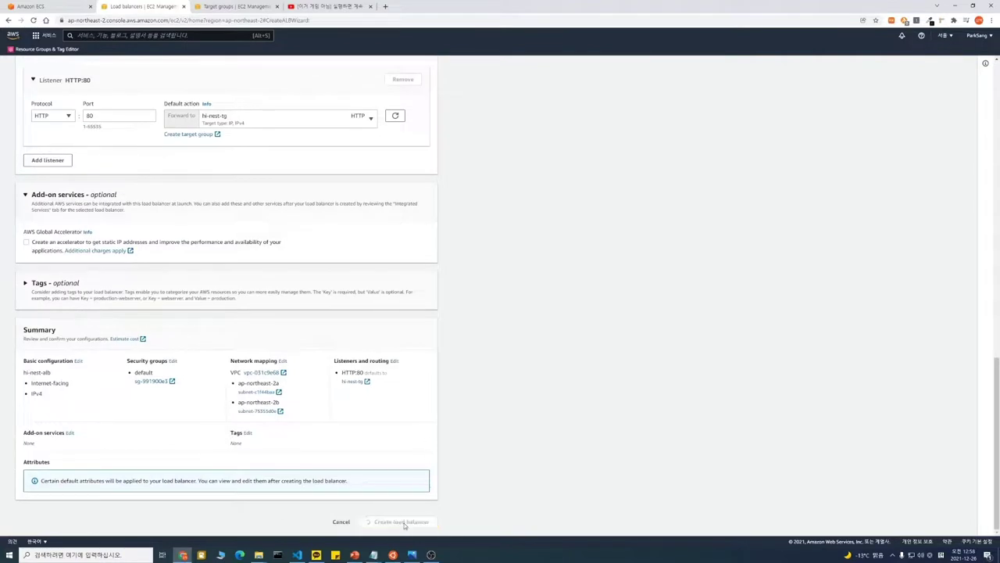
{"action": "left_click", "coordinate": [403, 185]}
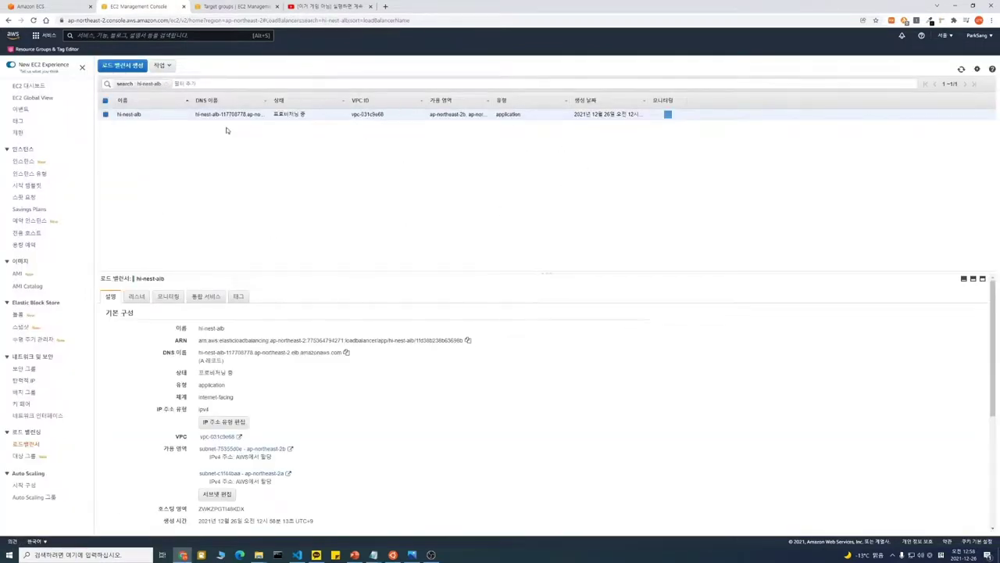
{"action": "left_click", "coordinate": [137, 297]}
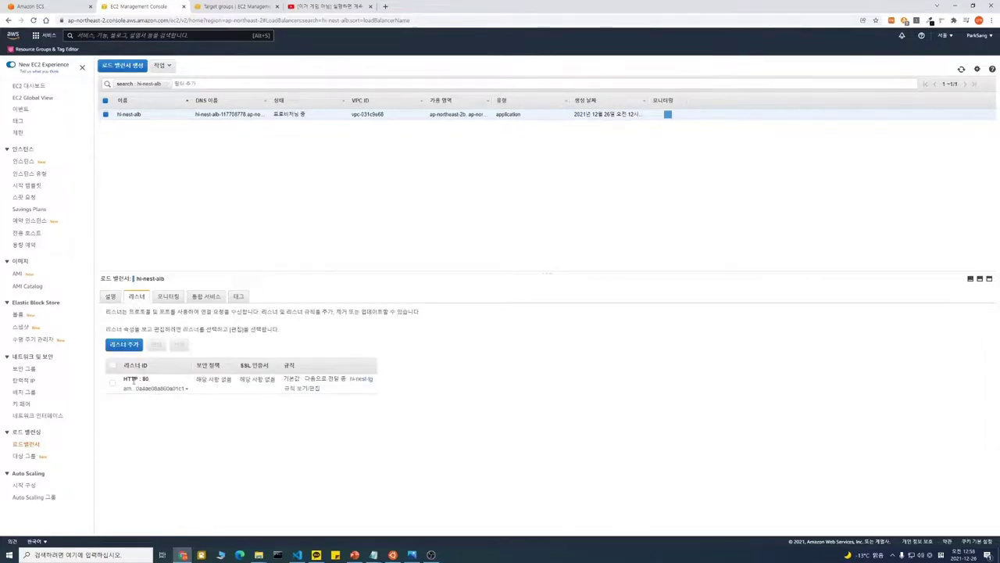
{"action": "left_click_drag", "start_coordinate": [132, 381], "coordinate": [154, 382]}
{"action": "left_click", "coordinate": [145, 385]}
{"action": "left_click_drag", "start_coordinate": [346, 378], "coordinate": [369, 378]}
{"action": "left_click", "coordinate": [396, 383]}
Step: Start a new Fargate service in the hi-nest cluster
{"action": "left_click", "coordinate": [78, 7]}
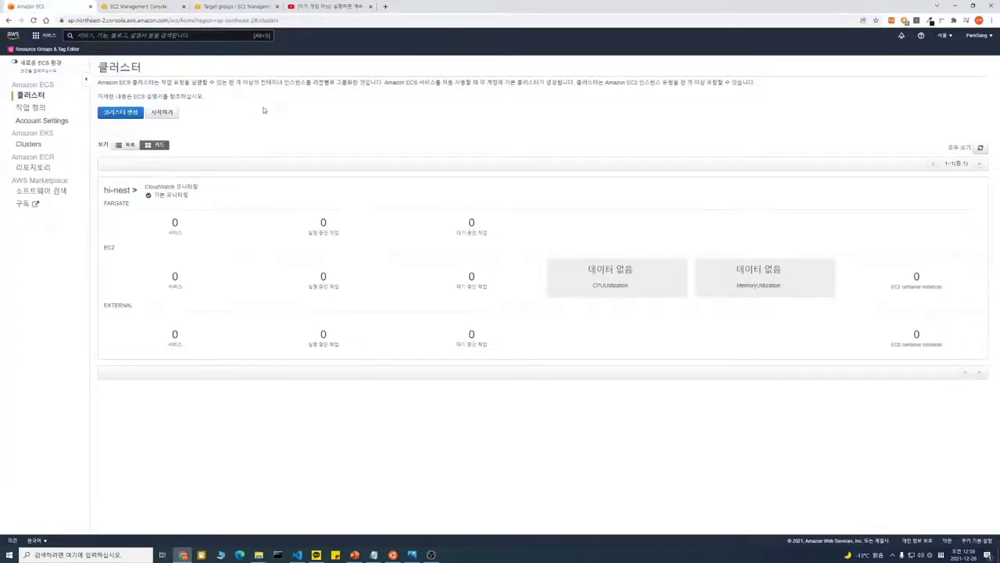
{"action": "left_click", "coordinate": [118, 190]}
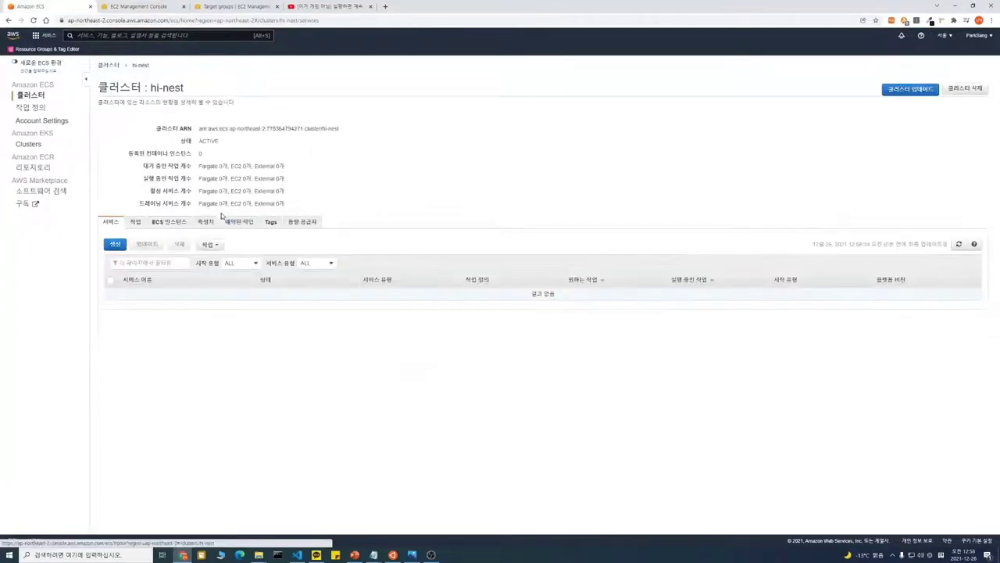
{"action": "left_click", "coordinate": [116, 245]}
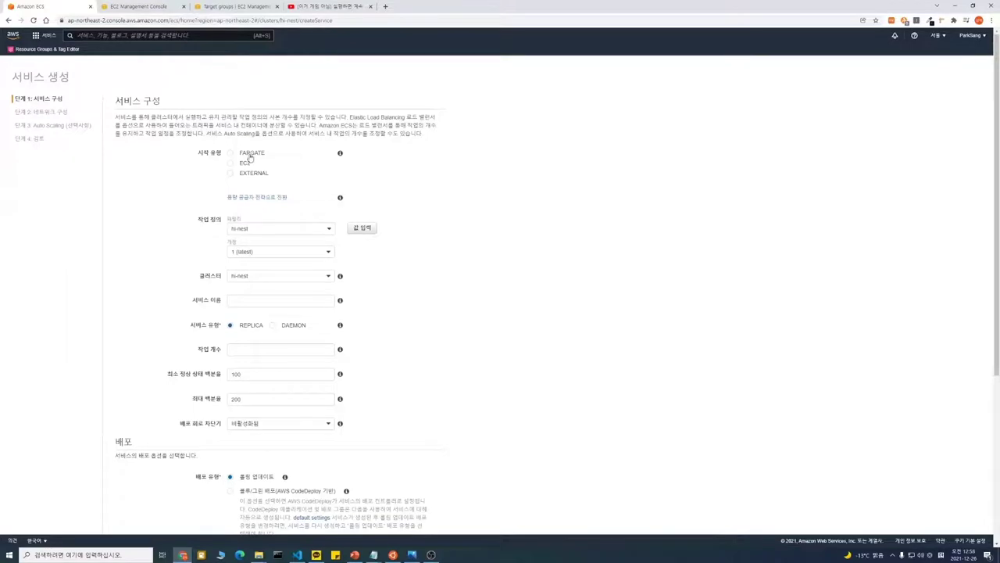
{"action": "left_click", "coordinate": [249, 156]}
Step: Keep task definition hi-nest revision 1, the LATEST platform version, and cluster hi-nest
{"action": "scroll", "coordinate": [264, 157], "scroll_direction": "down", "scroll_amount": 1}
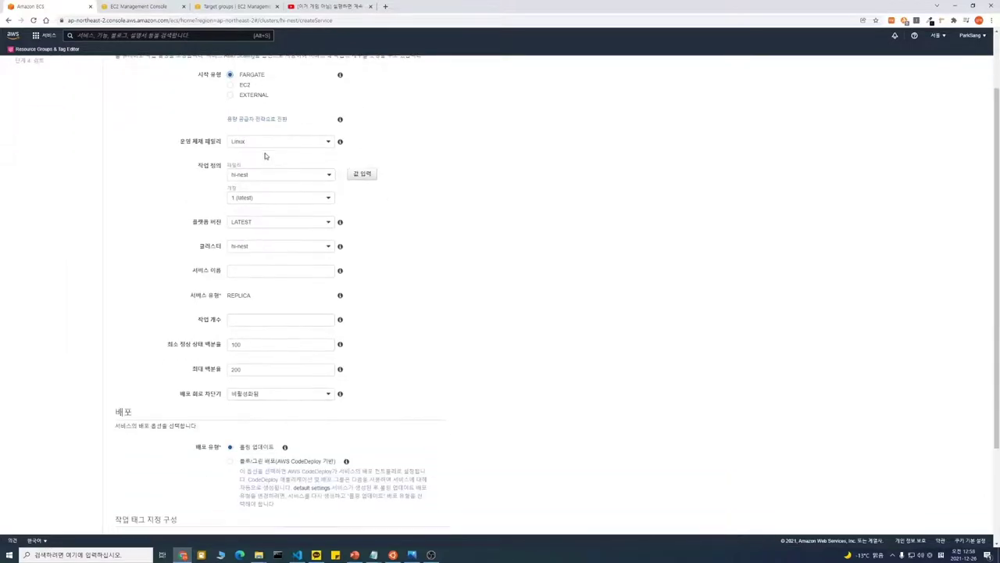
{"action": "left_click", "coordinate": [315, 178]}
{"action": "left_click", "coordinate": [316, 178]}
{"action": "left_click", "coordinate": [313, 197]}
{"action": "left_click", "coordinate": [312, 197]}
{"action": "left_click", "coordinate": [312, 196]}
{"action": "left_click", "coordinate": [297, 200]}
{"action": "left_click", "coordinate": [292, 201]}
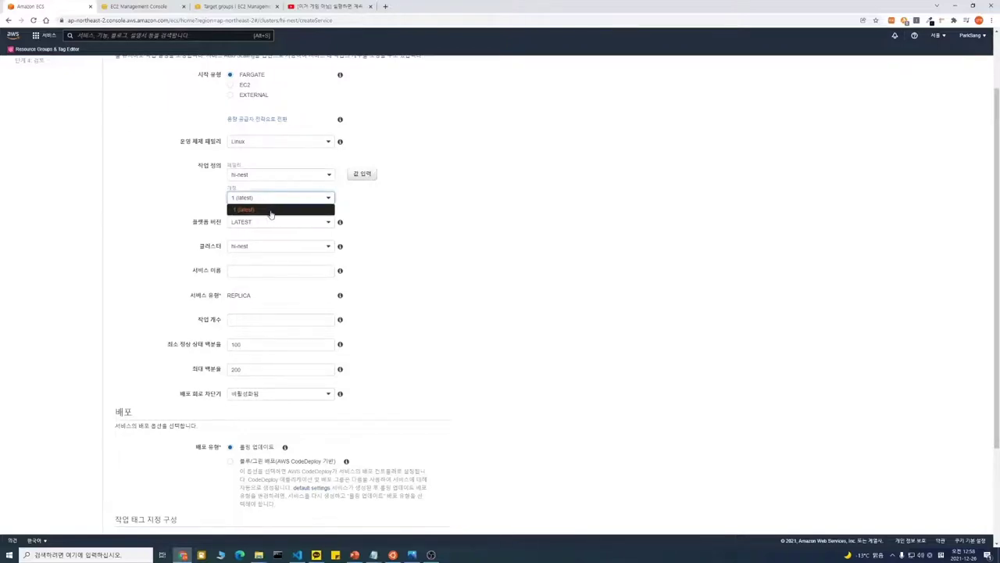
{"action": "left_click", "coordinate": [271, 210]}
{"action": "left_click", "coordinate": [310, 223]}
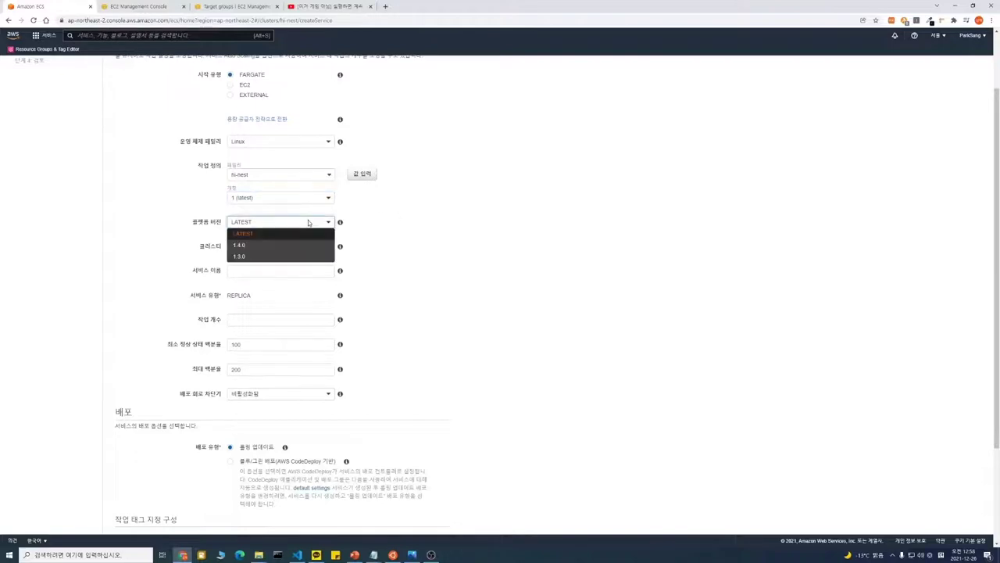
{"action": "left_click", "coordinate": [310, 223]}
{"action": "scroll", "coordinate": [387, 243], "scroll_direction": "down", "scroll_amount": 1}
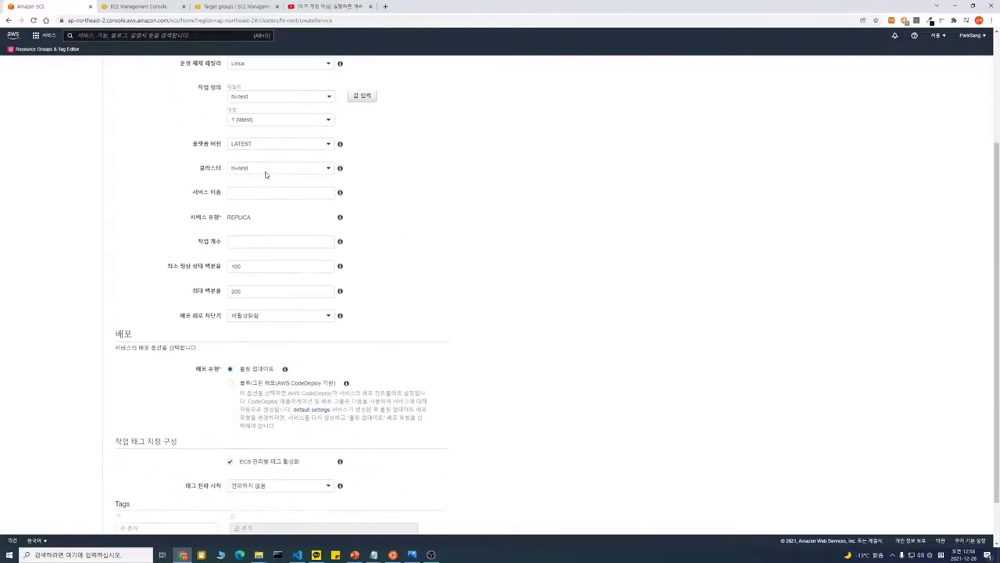
{"action": "left_click", "coordinate": [290, 170]}
{"action": "left_click", "coordinate": [290, 172]}
Step: Name the service hi-nest with 1 task and continue to network configuration
{"action": "left_click", "coordinate": [282, 191]}
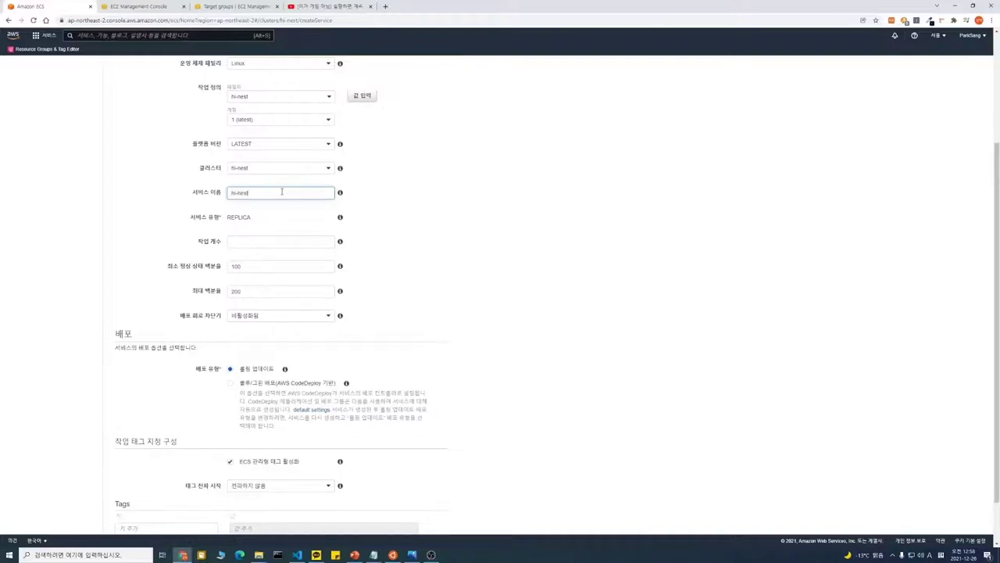
{"action": "left_click", "coordinate": [307, 243]}
{"action": "type", "text": "1"}
{"action": "left_click", "coordinate": [688, 295]}
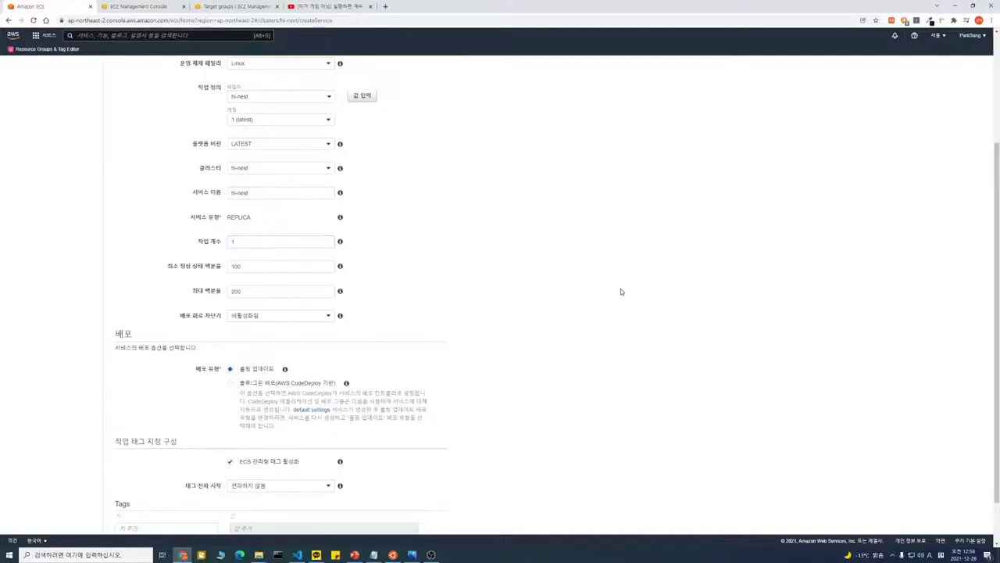
{"action": "scroll", "coordinate": [511, 292], "scroll_direction": "down", "scroll_amount": 1}
{"action": "scroll", "coordinate": [512, 292], "scroll_direction": "down", "scroll_amount": 1}
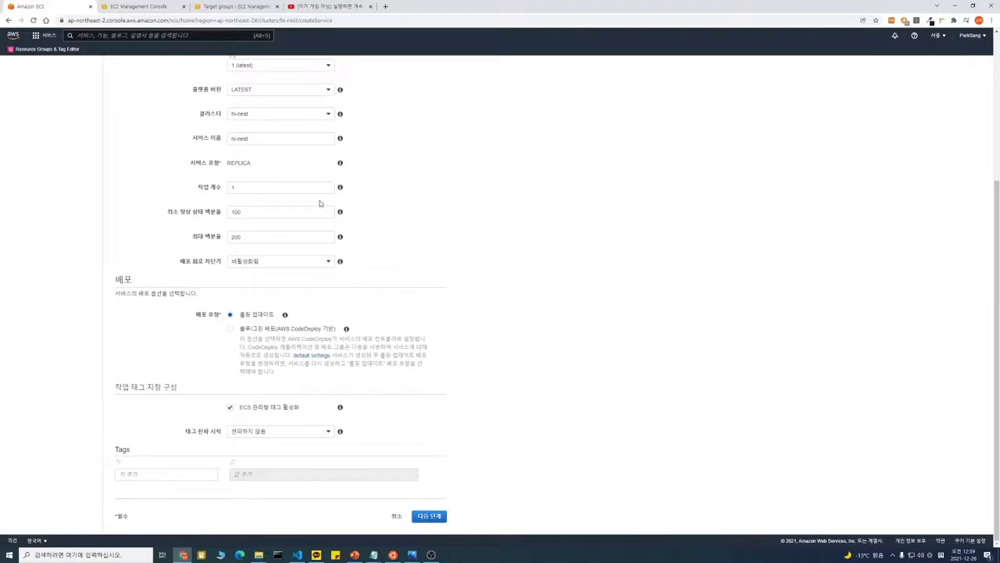
{"action": "left_click", "coordinate": [432, 515]}
Step: Use the only VPC, its first subnet, and the existing default security group
{"action": "scroll", "coordinate": [296, 129], "scroll_direction": "up", "scroll_amount": 1}
{"action": "left_click", "coordinate": [293, 150]}
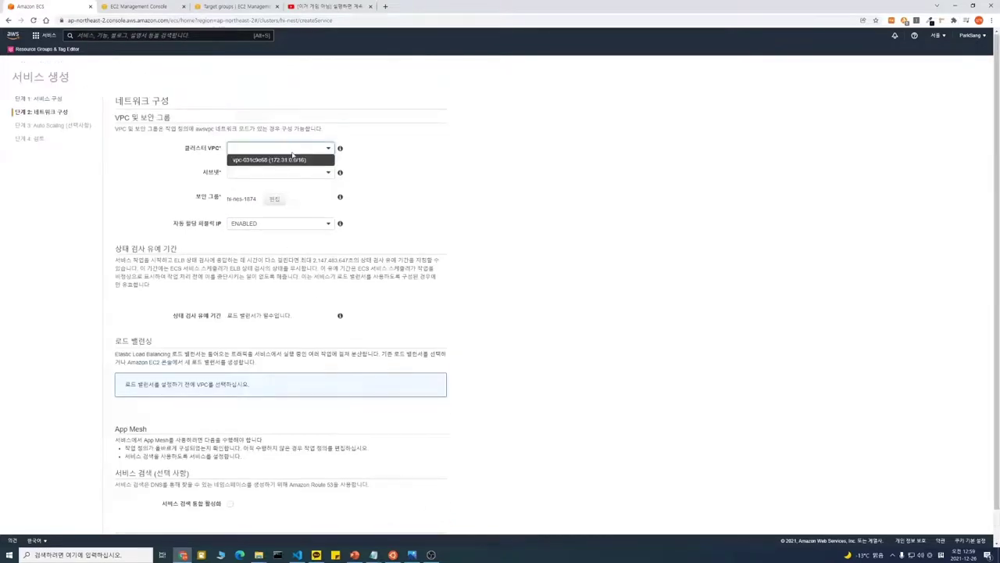
{"action": "left_click", "coordinate": [286, 159]}
{"action": "left_click", "coordinate": [286, 174]}
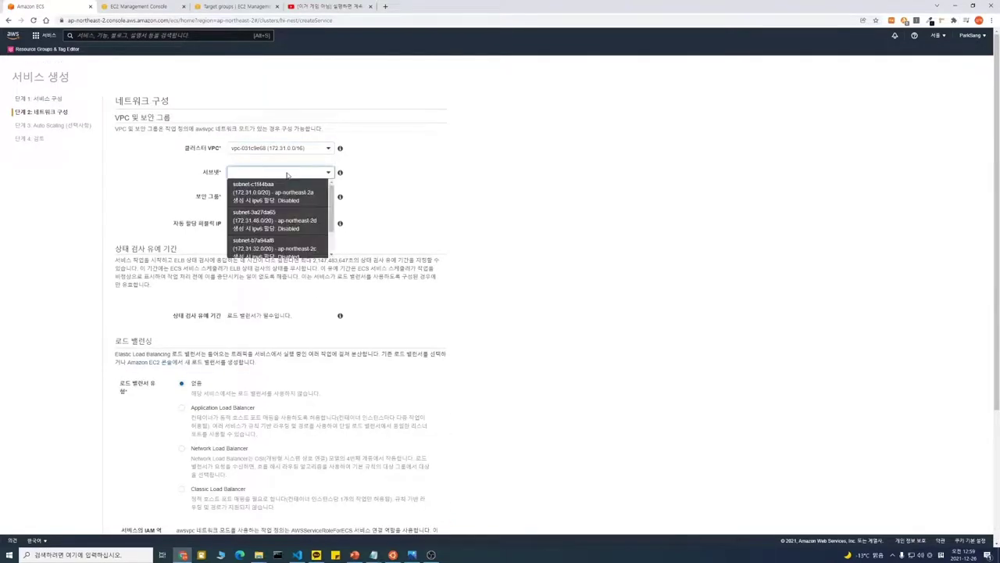
{"action": "left_click", "coordinate": [281, 195]}
{"action": "left_click", "coordinate": [274, 235]}
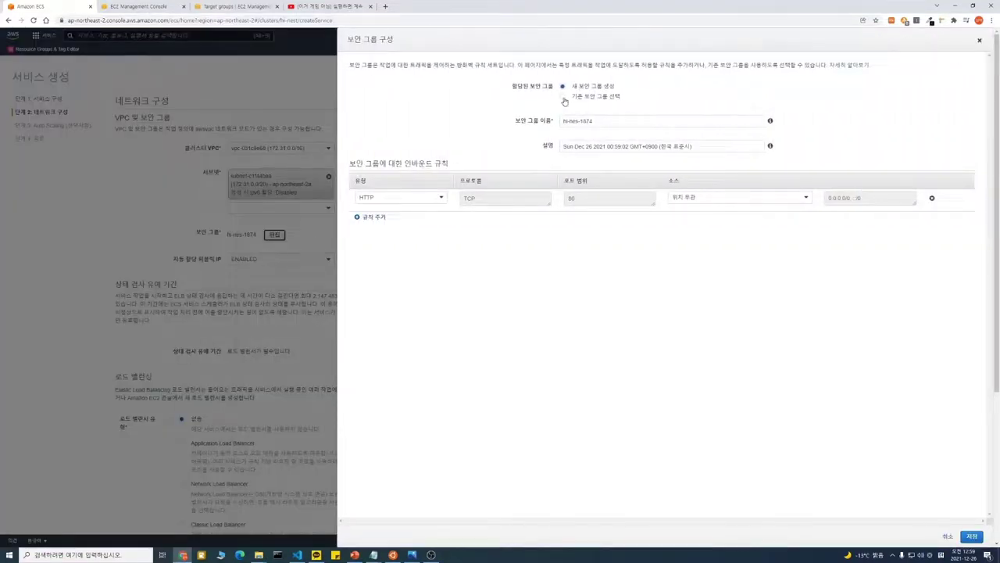
{"action": "left_click", "coordinate": [563, 97]}
{"action": "left_click", "coordinate": [356, 189]}
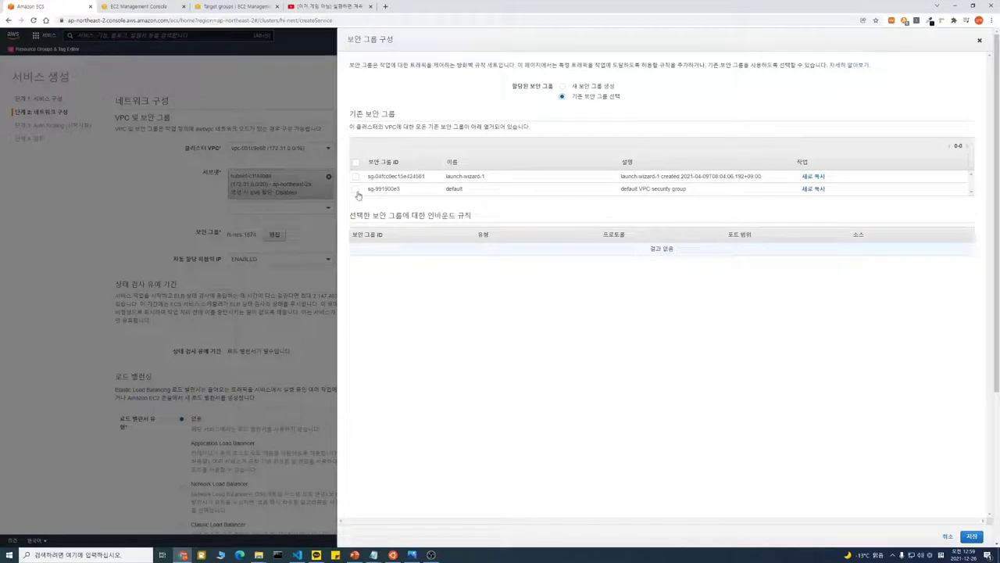
{"action": "left_click", "coordinate": [971, 536]}
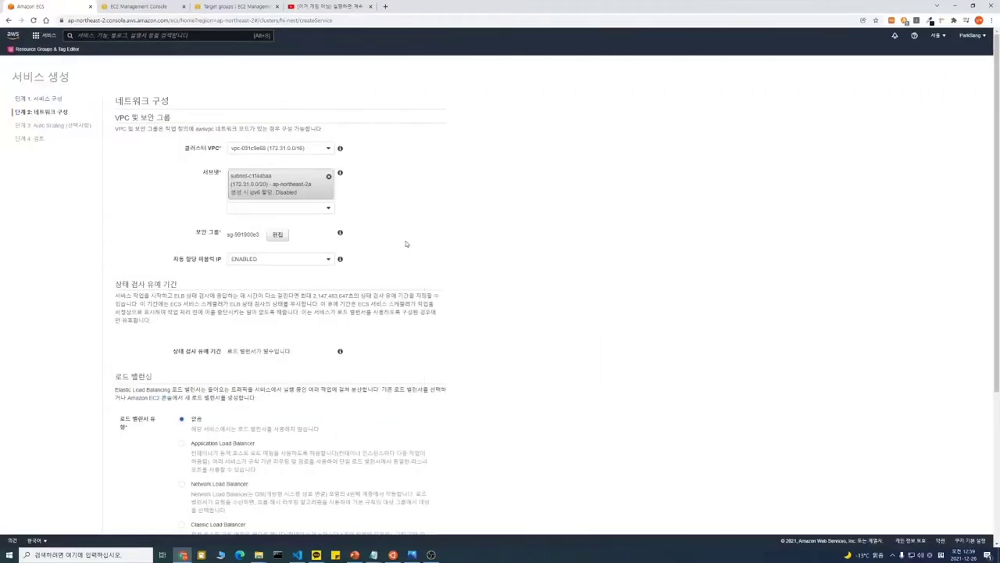
Step: Keep public IP assignment ENABLED
{"action": "scroll", "coordinate": [250, 208], "scroll_direction": "down", "scroll_amount": 1}
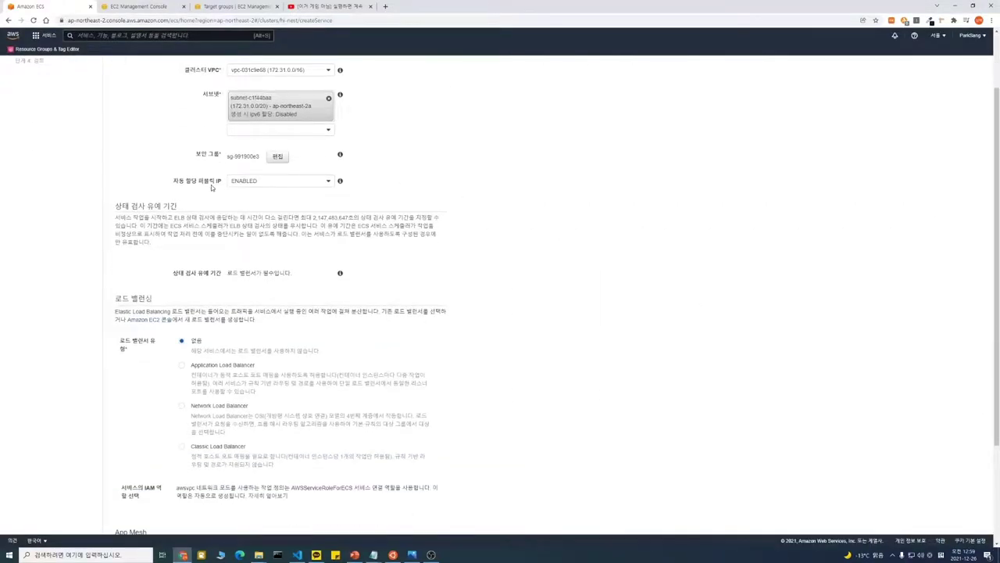
{"action": "left_click", "coordinate": [261, 181]}
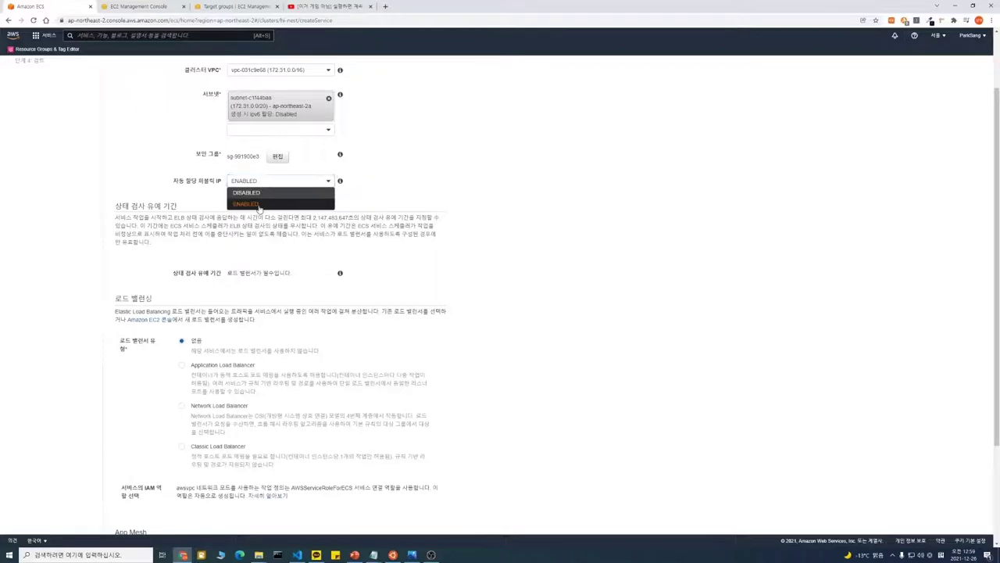
{"action": "left_click", "coordinate": [247, 226]}
{"action": "left_click", "coordinate": [579, 219]}
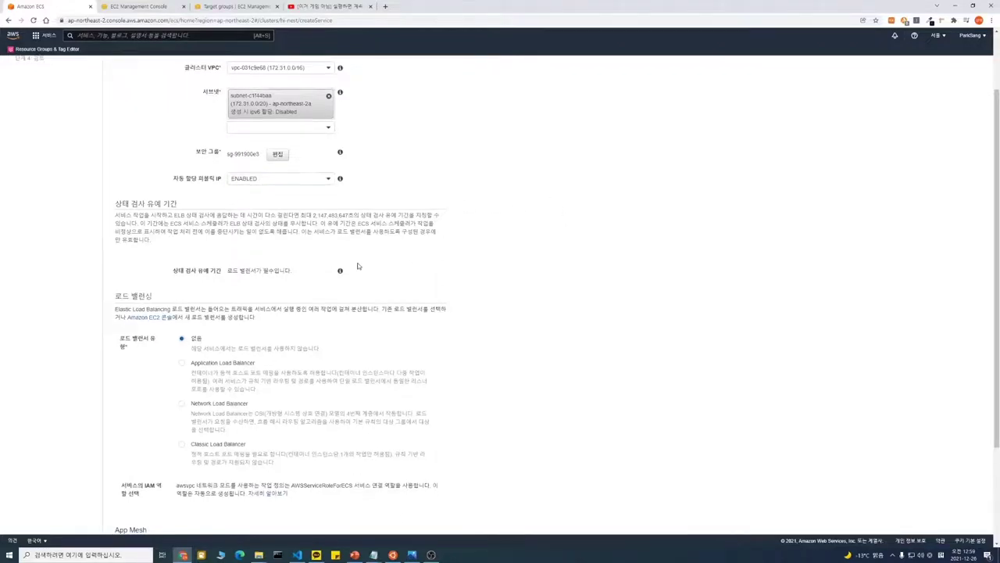
{"action": "scroll", "coordinate": [250, 282], "scroll_direction": "down", "scroll_amount": 1}
Step: Attach container hi-nest:3000:3000 to Application Load Balancer hi-nest-alb
{"action": "left_click", "coordinate": [200, 291]}
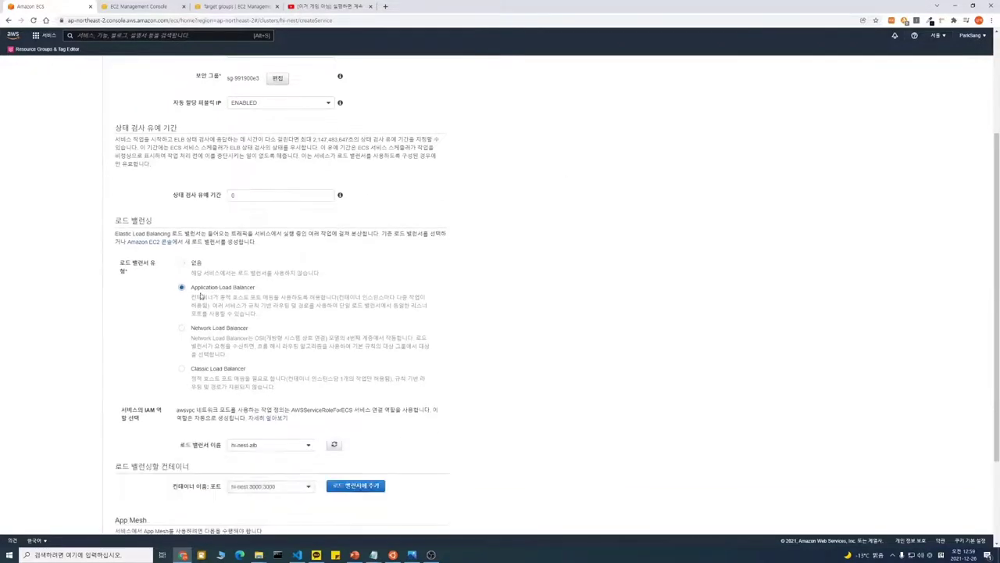
{"action": "scroll", "coordinate": [234, 283], "scroll_direction": "down", "scroll_amount": 2}
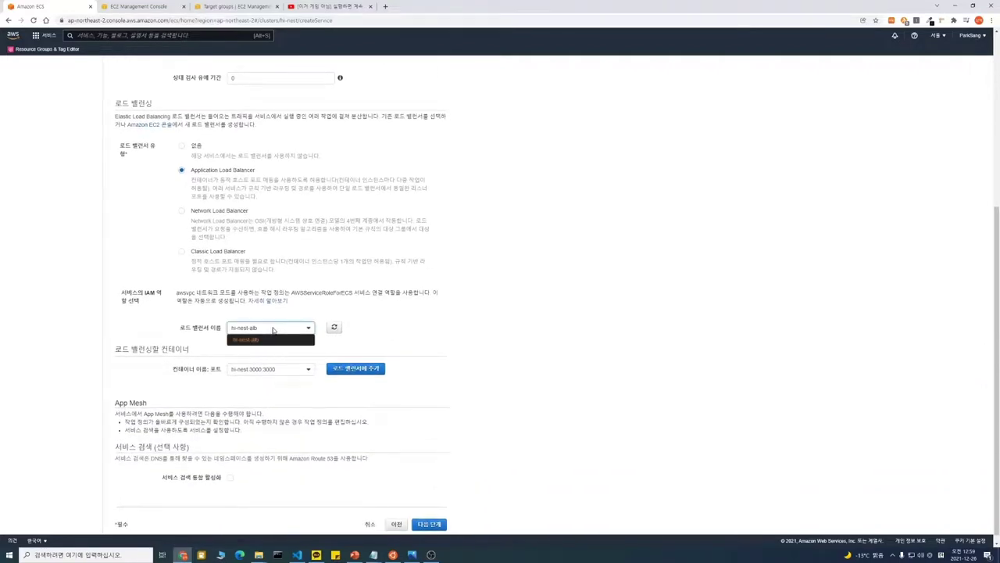
{"action": "left_click", "coordinate": [278, 329]}
{"action": "left_click", "coordinate": [258, 341]}
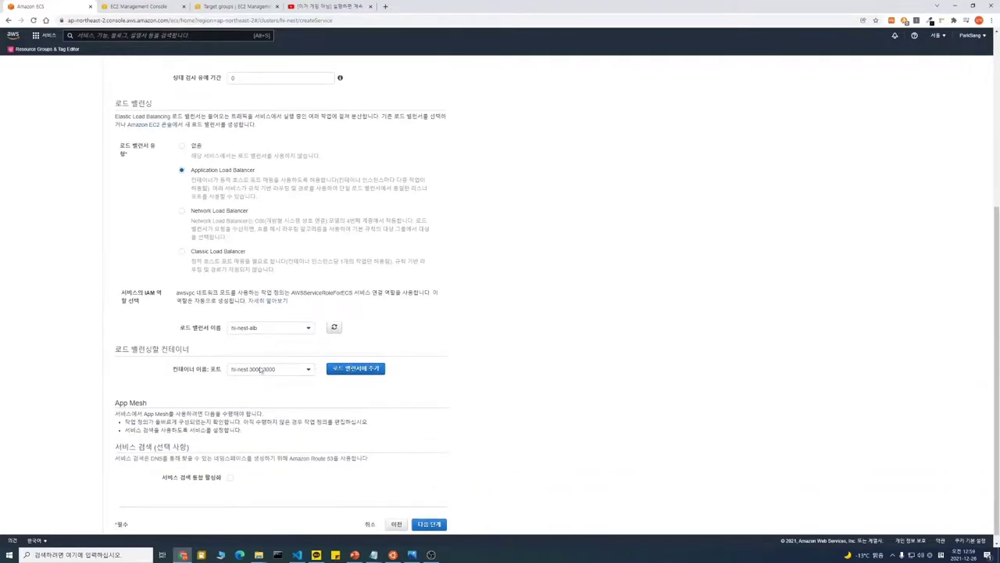
{"action": "left_click", "coordinate": [265, 371]}
{"action": "left_click", "coordinate": [268, 379]}
{"action": "scroll", "coordinate": [243, 359], "scroll_direction": "down", "scroll_amount": 1}
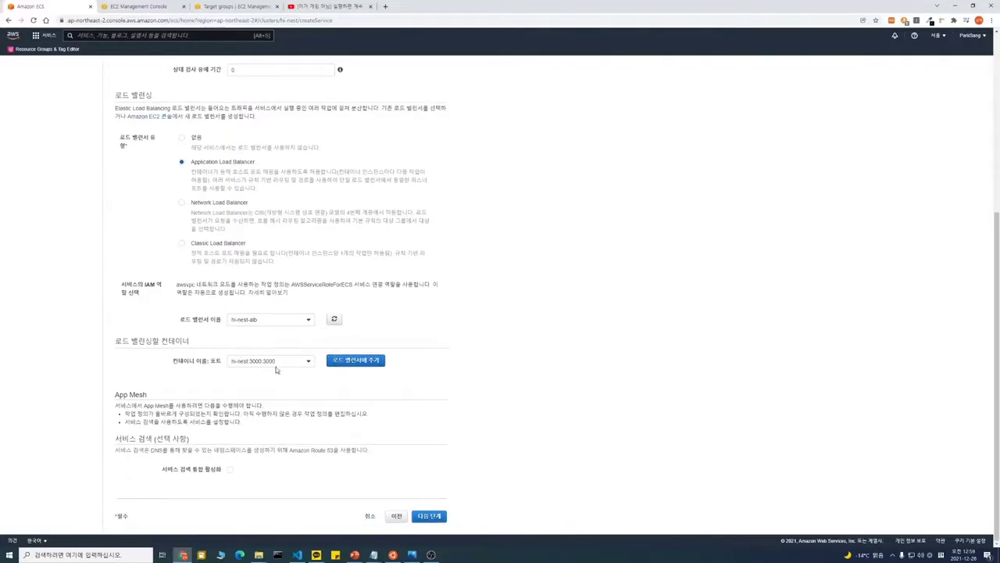
{"action": "left_click", "coordinate": [355, 360]}
Step: Route through the existing 80 HTTP listener to target group hi-nest-tg, then go to Auto Scaling
{"action": "scroll", "coordinate": [344, 360], "scroll_direction": "down", "scroll_amount": 3}
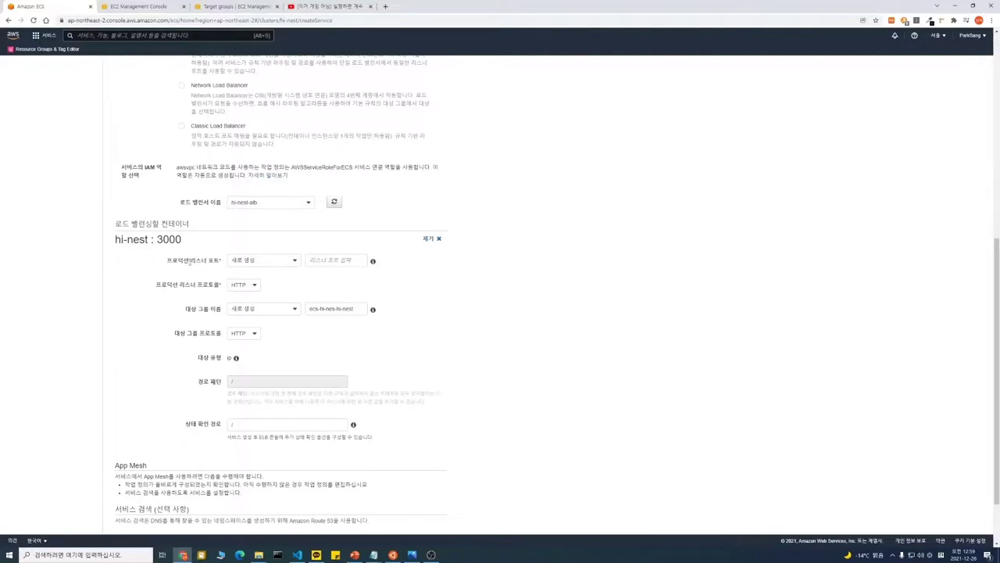
{"action": "left_click_drag", "start_coordinate": [195, 262], "coordinate": [223, 261]}
{"action": "left_click_drag", "start_coordinate": [190, 309], "coordinate": [221, 309]}
{"action": "left_click", "coordinate": [271, 259]}
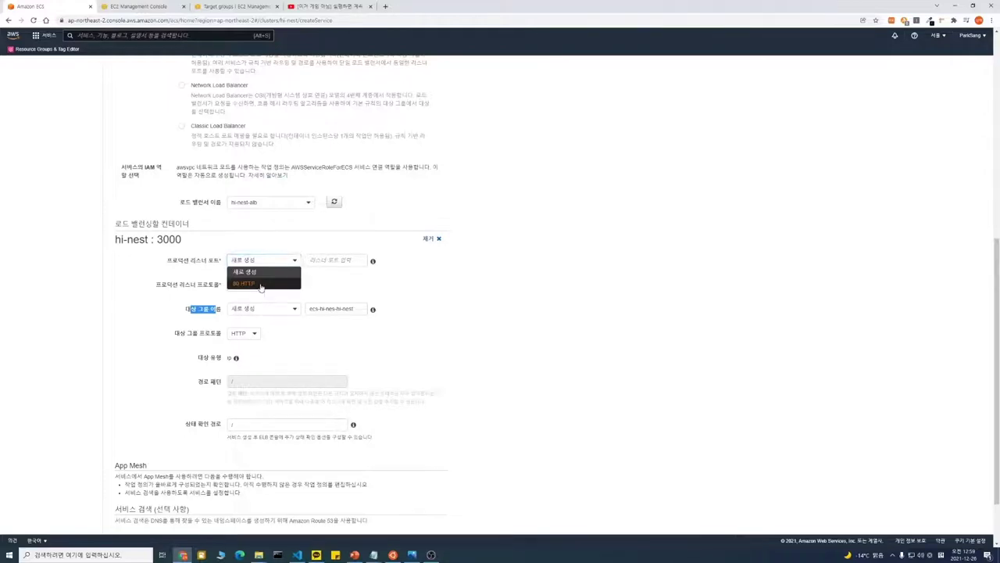
{"action": "left_click", "coordinate": [260, 285]}
{"action": "left_click", "coordinate": [262, 309]}
{"action": "left_click", "coordinate": [253, 331]}
{"action": "left_click", "coordinate": [461, 303]}
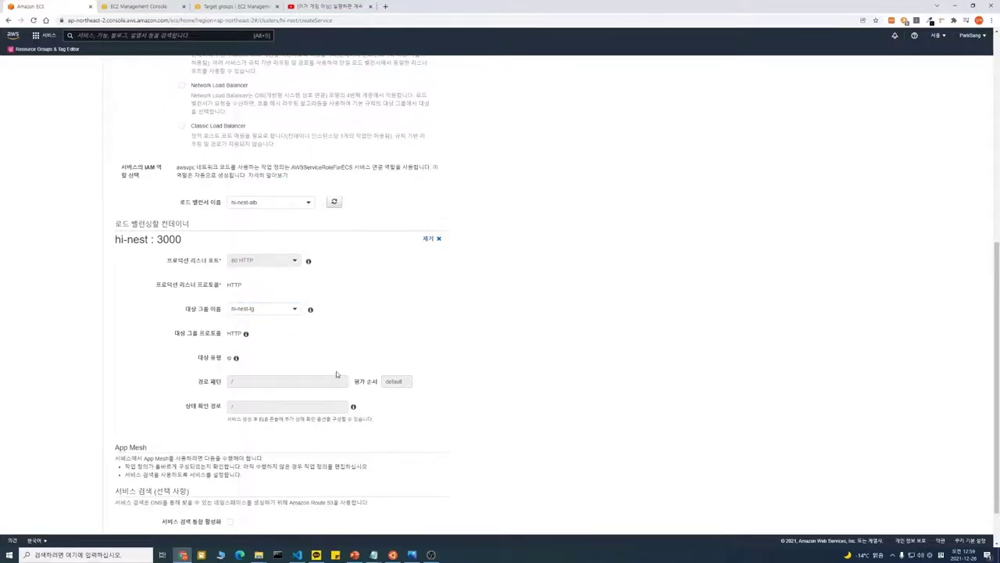
{"action": "scroll", "coordinate": [336, 371], "scroll_direction": "down", "scroll_amount": 3}
{"action": "left_click", "coordinate": [437, 521]}
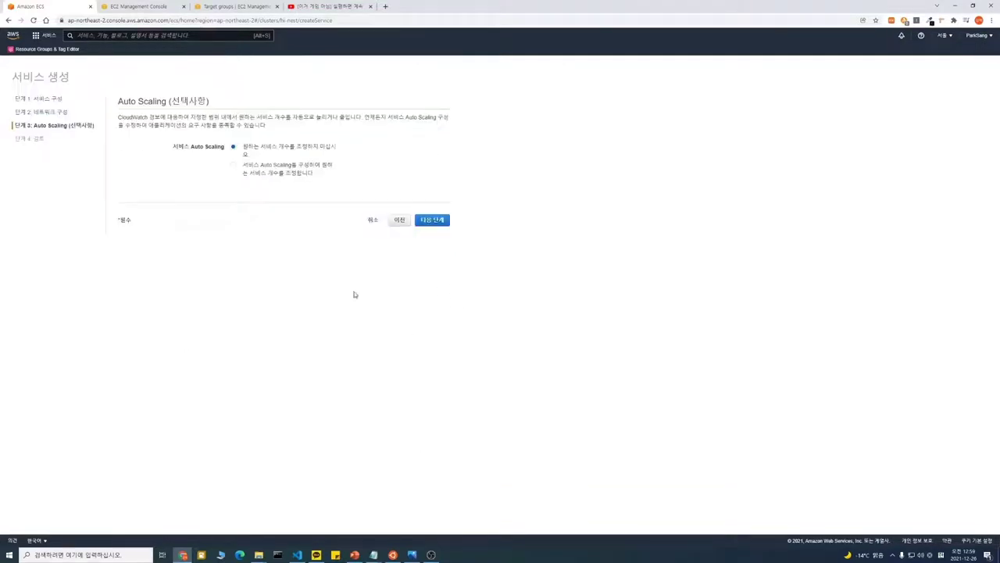
Step: Skip Auto Scaling and create the hi-nest service from the review page
{"action": "left_click", "coordinate": [442, 224]}
{"action": "scroll", "coordinate": [469, 317], "scroll_direction": "down", "scroll_amount": 3}
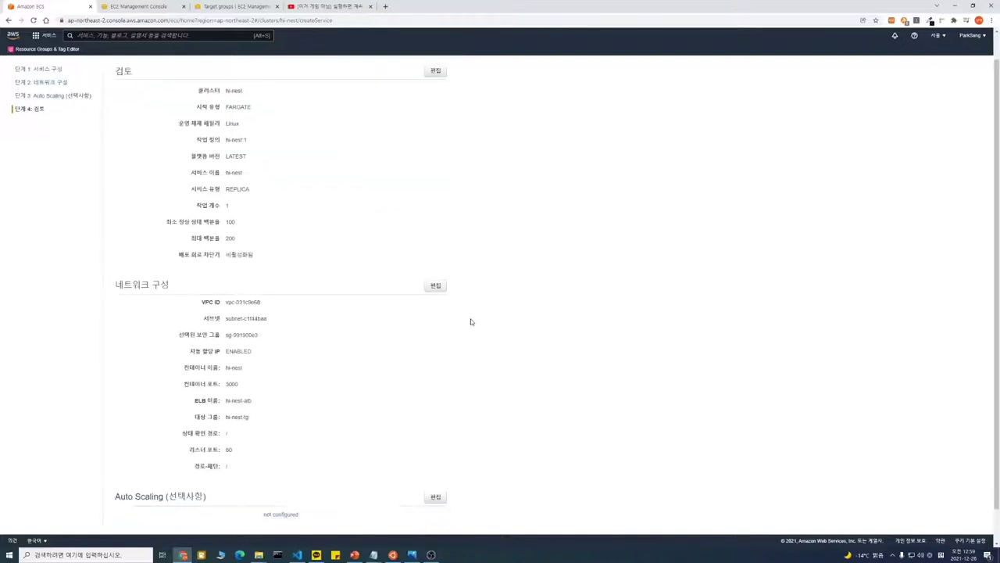
{"action": "left_click", "coordinate": [431, 518]}
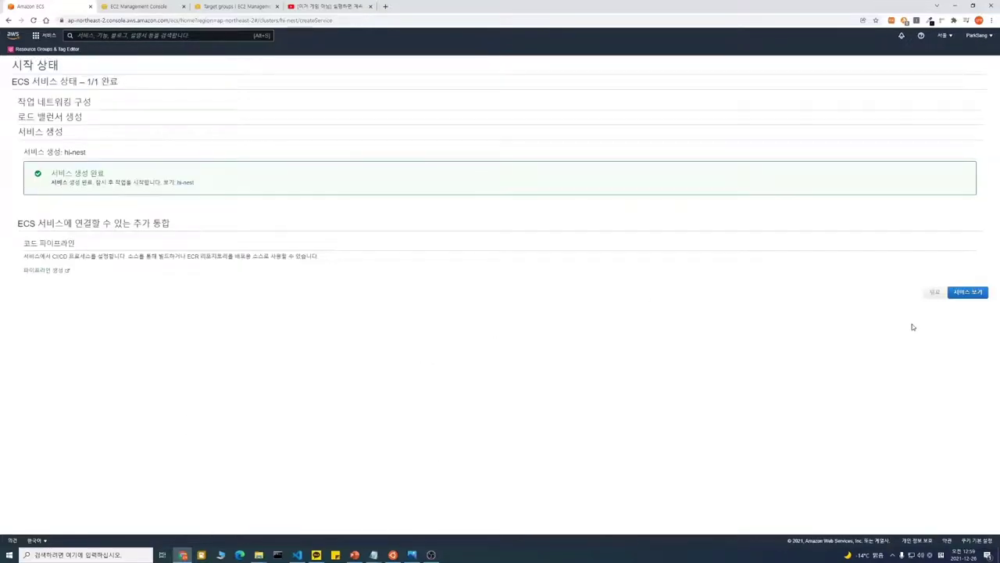
{"action": "left_click", "coordinate": [970, 292]}
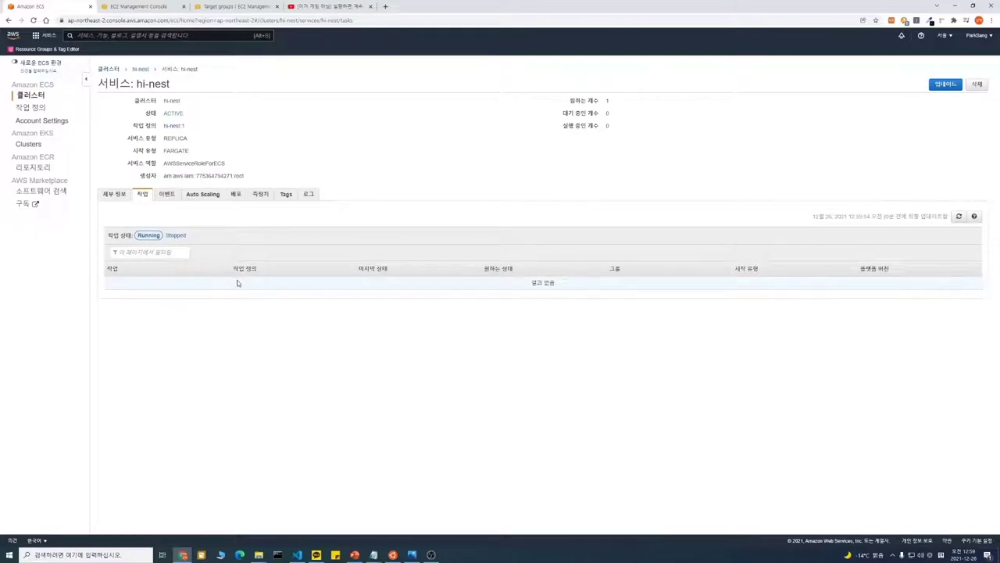
Step: Show the hi-nest service's task list with its one task PROVISIONING
{"action": "left_click", "coordinate": [167, 195]}
{"action": "left_click", "coordinate": [143, 196]}
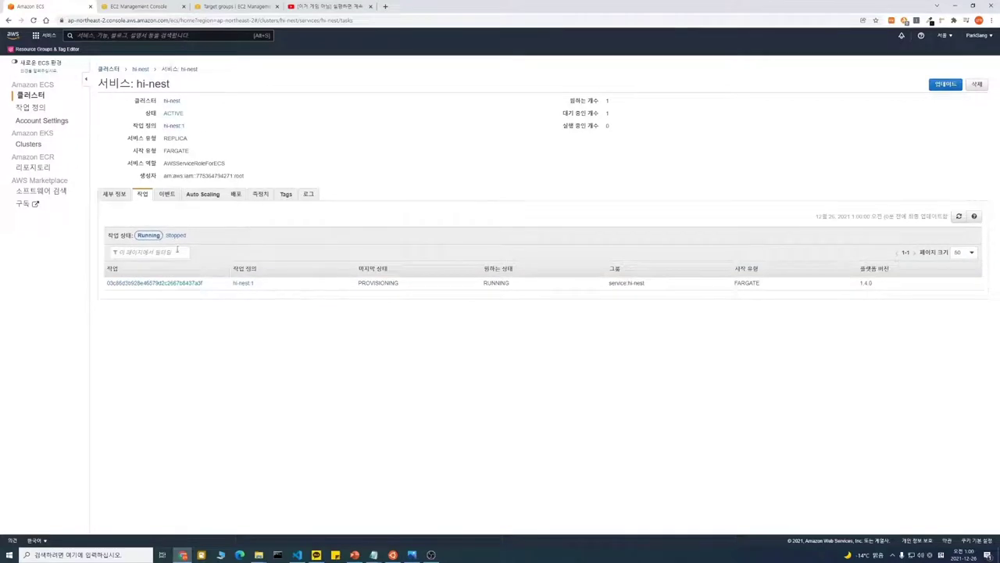
{"action": "left_click", "coordinate": [117, 195]}
{"action": "left_click", "coordinate": [143, 197]}
{"action": "left_click_drag", "start_coordinate": [359, 282], "coordinate": [401, 283]}
{"action": "left_click", "coordinate": [444, 309]}
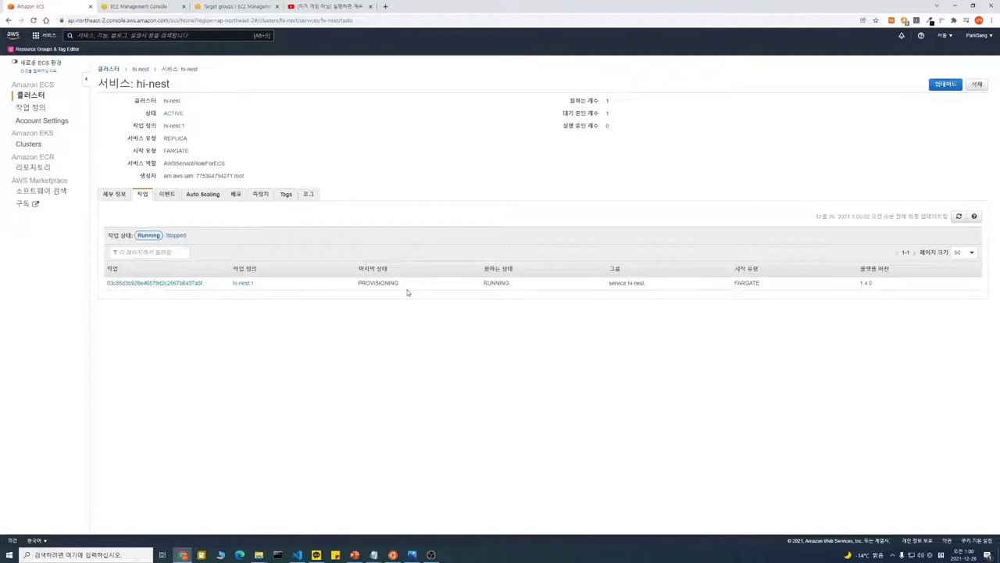
Step: Note the hi-nest task's PROVISIONING status, then switch to the hi-nest-alb load balancer view
{"action": "left_click_drag", "start_coordinate": [361, 282], "coordinate": [409, 297]}
{"action": "left_click", "coordinate": [399, 303]}
{"action": "left_click", "coordinate": [152, 7]}
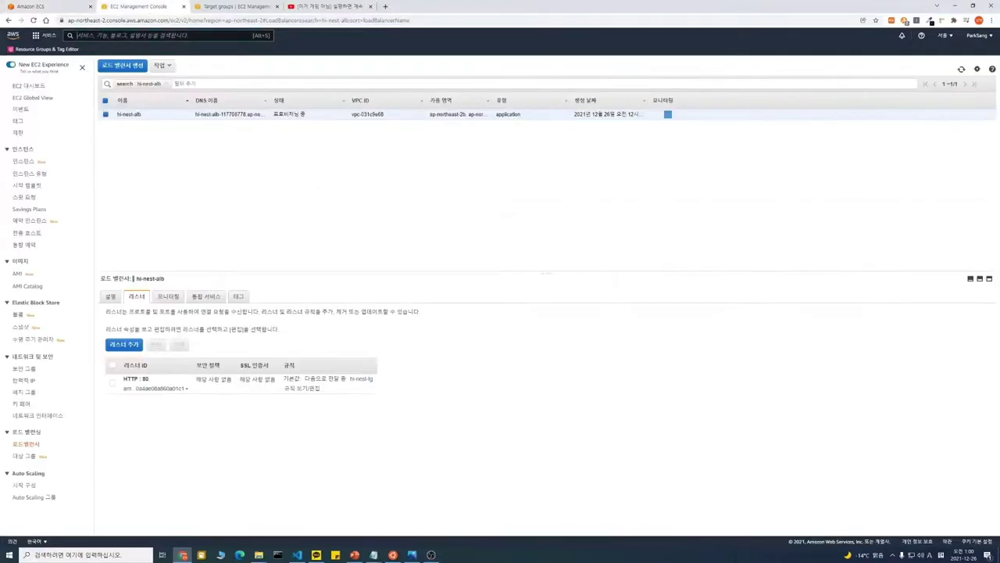
Step: Browse IAM users and roles, inspect ecsTaskExecutionRole, then return to the hi-nest ECS service
{"action": "key", "text": "alt+s"}
{"action": "type", "text": "IAM"}
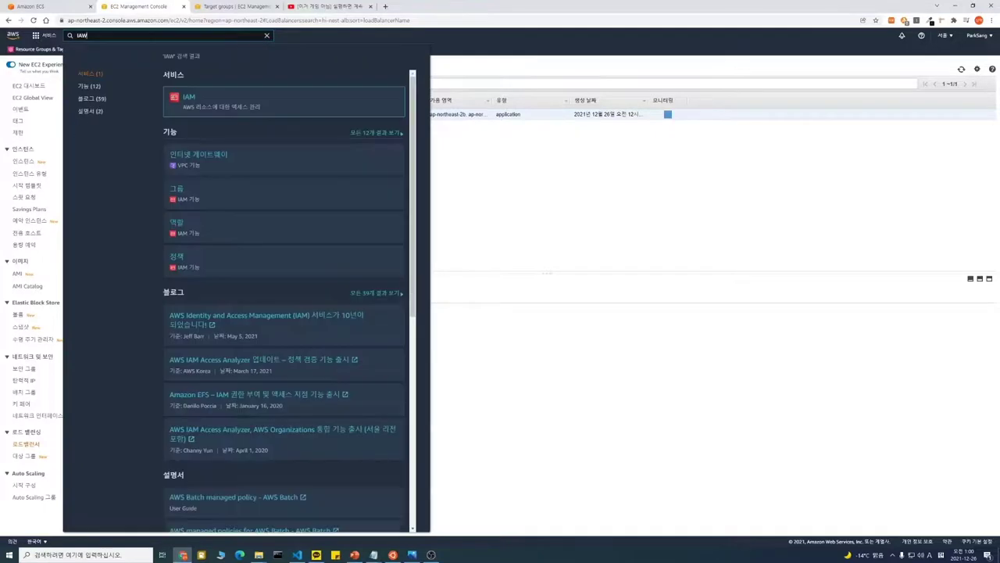
{"action": "left_click", "coordinate": [190, 97]}
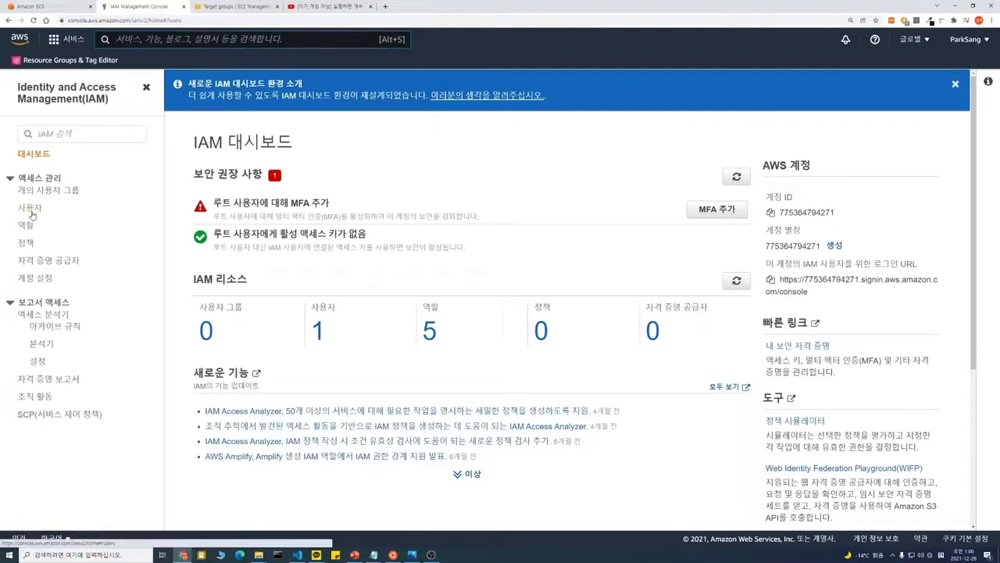
{"action": "left_click", "coordinate": [29, 209]}
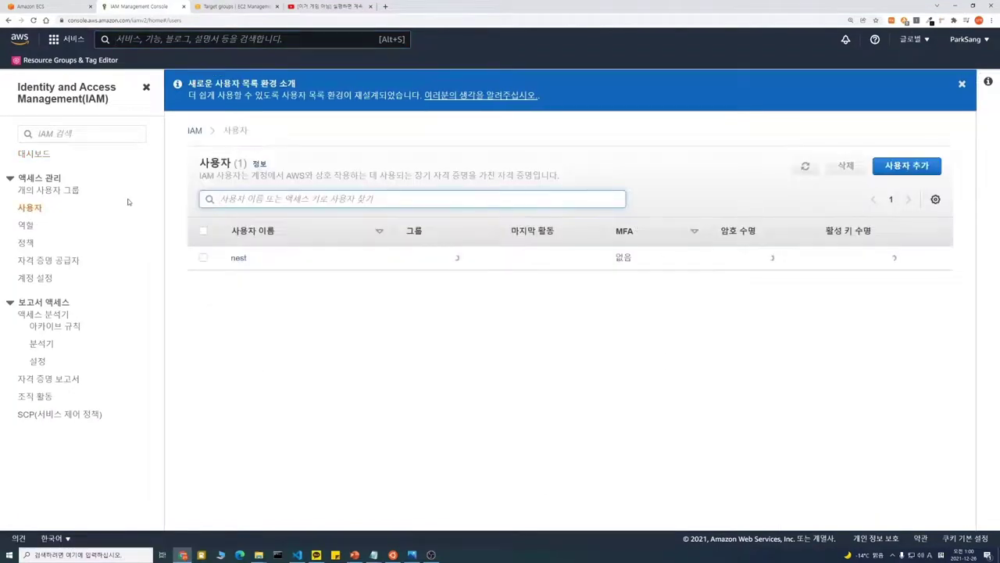
{"action": "left_click", "coordinate": [26, 225]}
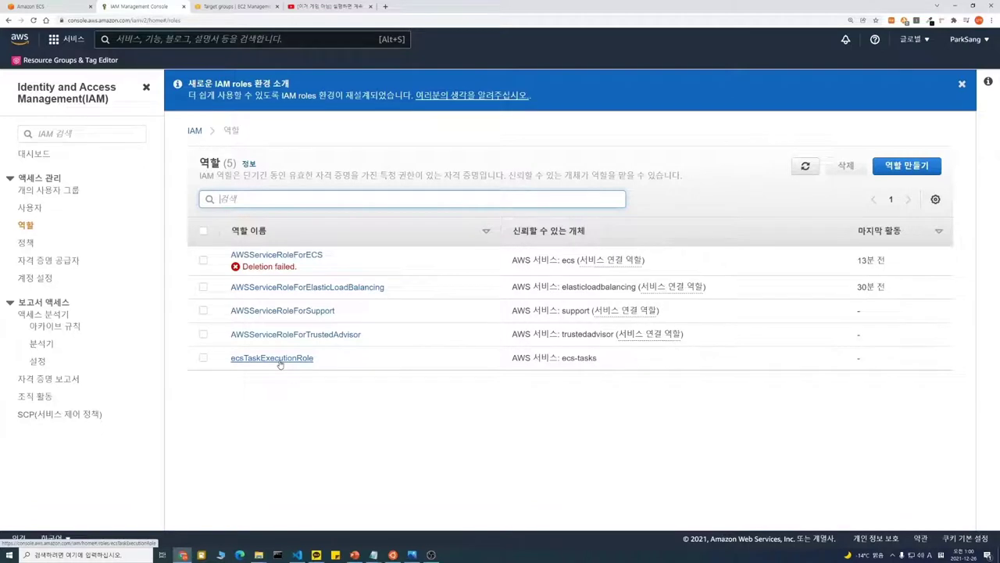
{"action": "left_click", "coordinate": [280, 362]}
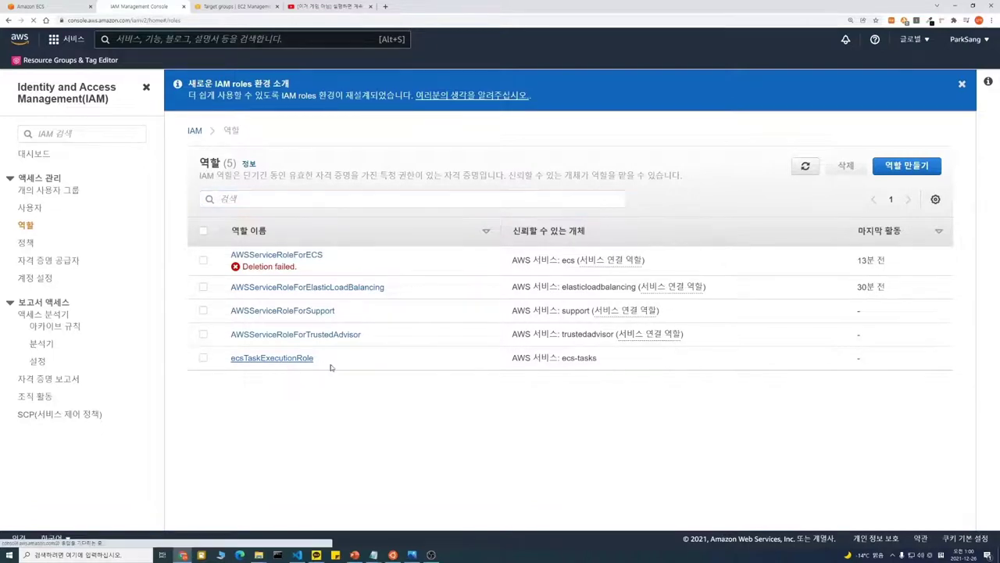
{"action": "left_click", "coordinate": [31, 6]}
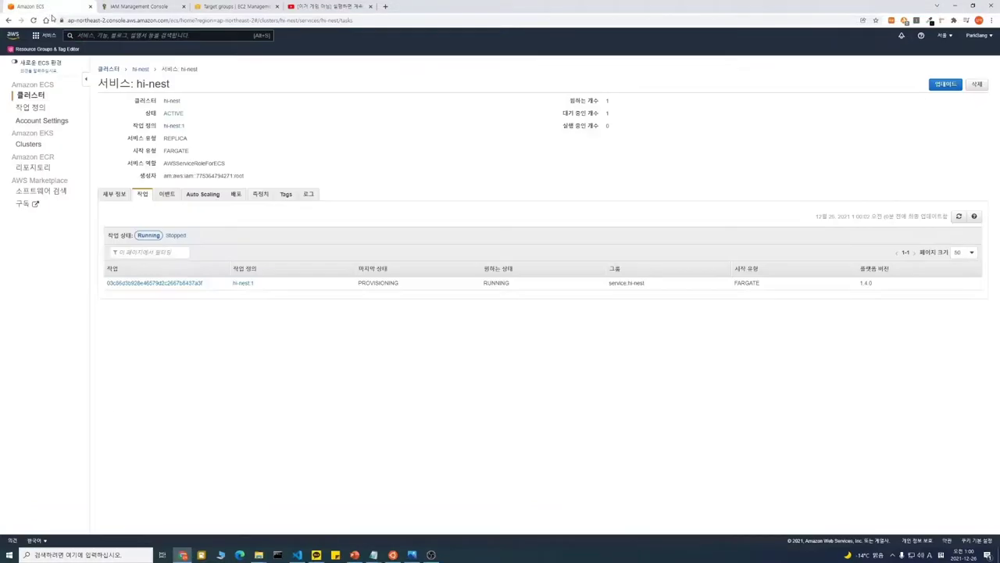
Step: Open the hi-nest:1 task definition and check its task execution IAM role
{"action": "left_click", "coordinate": [31, 107]}
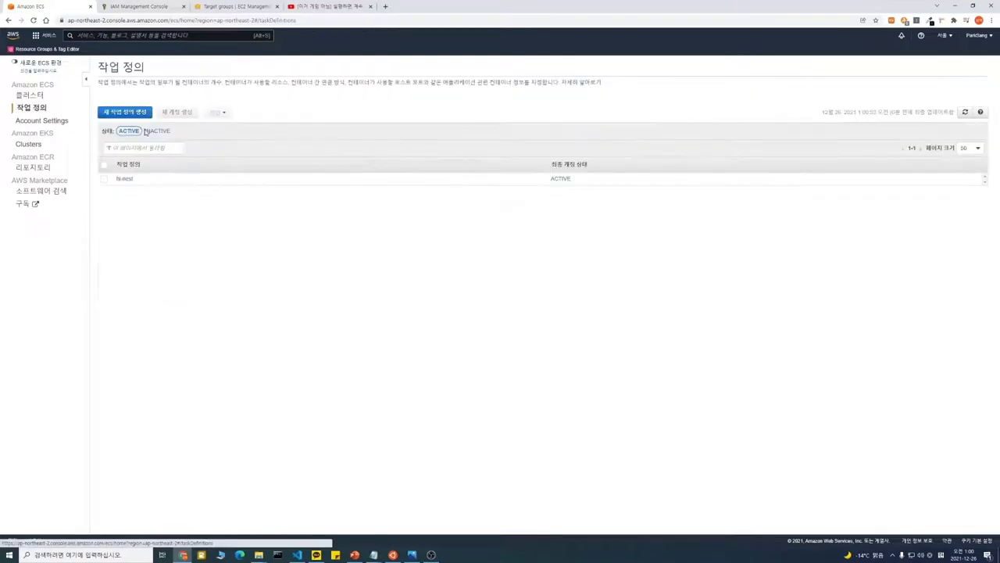
{"action": "left_click", "coordinate": [125, 181]}
{"action": "left_click", "coordinate": [129, 198]}
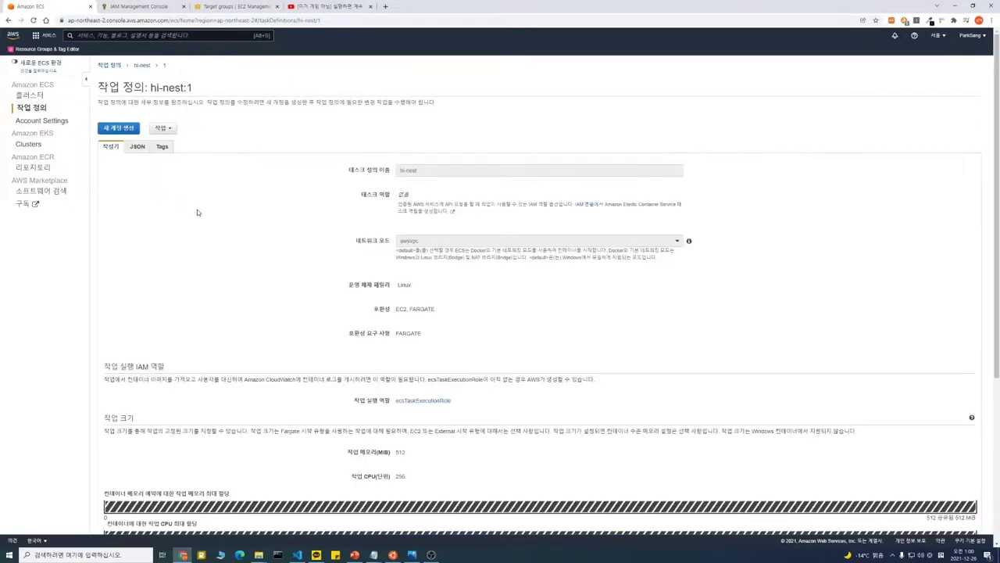
{"action": "scroll", "coordinate": [288, 243], "scroll_direction": "down", "scroll_amount": 2}
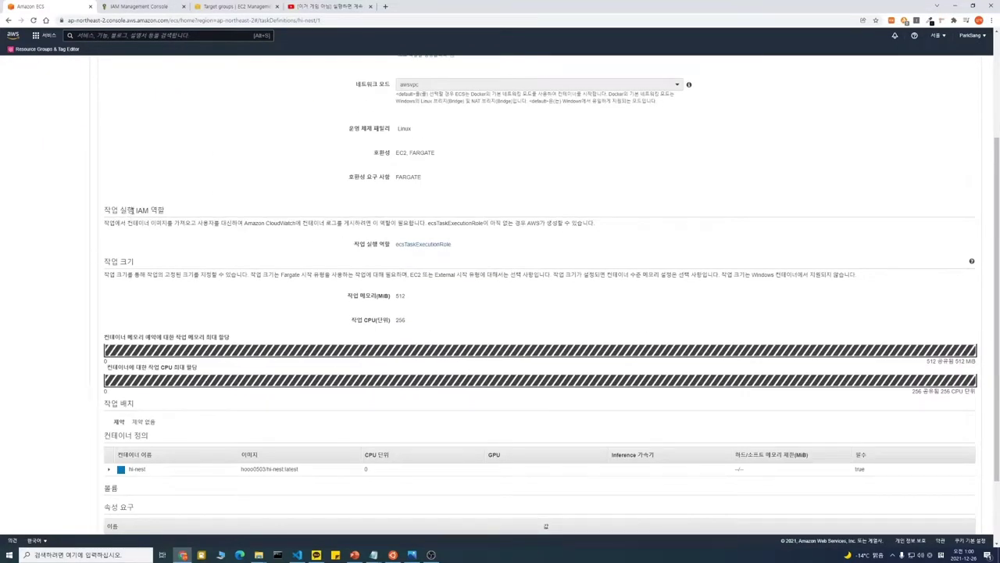
{"action": "left_click_drag", "start_coordinate": [131, 210], "coordinate": [234, 238]}
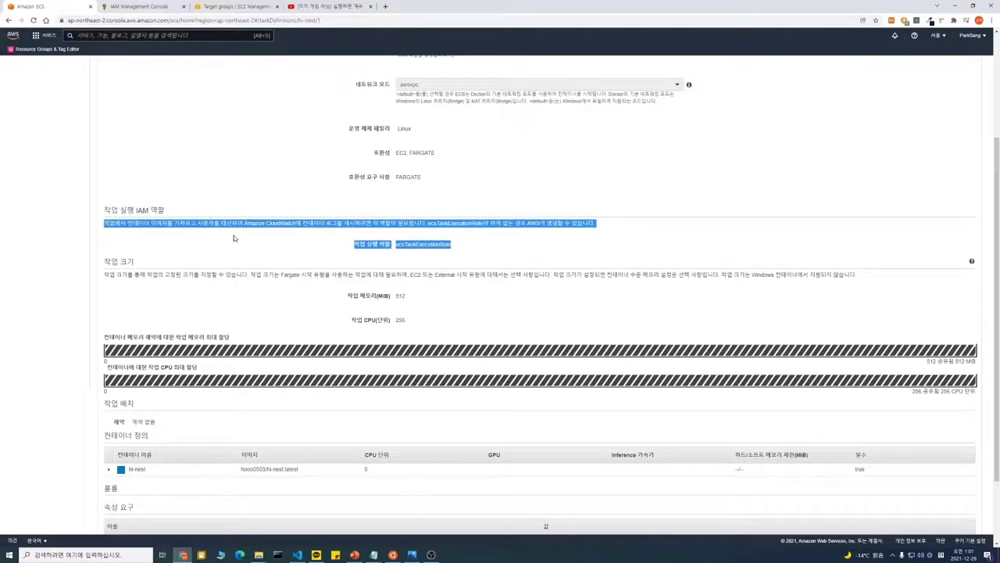
{"action": "left_click", "coordinate": [258, 253]}
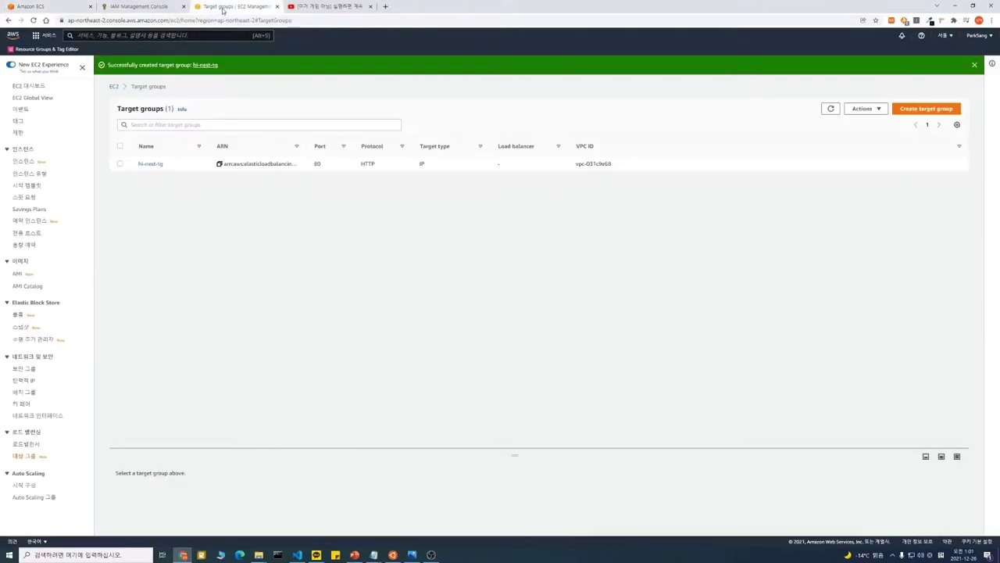
Step: Compare against the target groups and ecsTaskExecutionRole summary, then open the ECS clusters list
{"action": "left_click", "coordinate": [227, 6]}
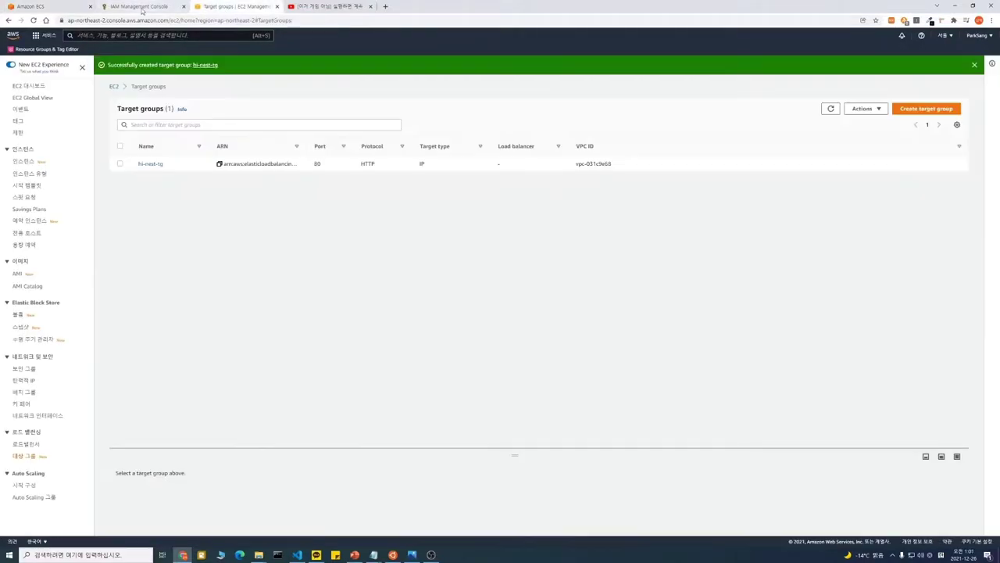
{"action": "left_click", "coordinate": [139, 6]}
{"action": "scroll", "coordinate": [282, 300], "scroll_direction": "down", "scroll_amount": 1}
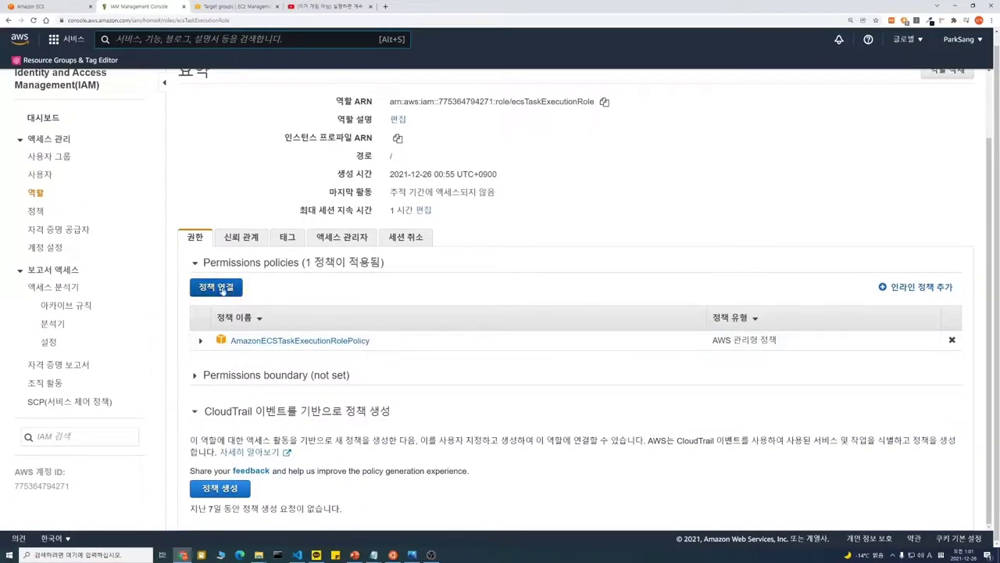
{"action": "left_click", "coordinate": [62, 10]}
{"action": "scroll", "coordinate": [111, 193], "scroll_direction": "up", "scroll_amount": 3}
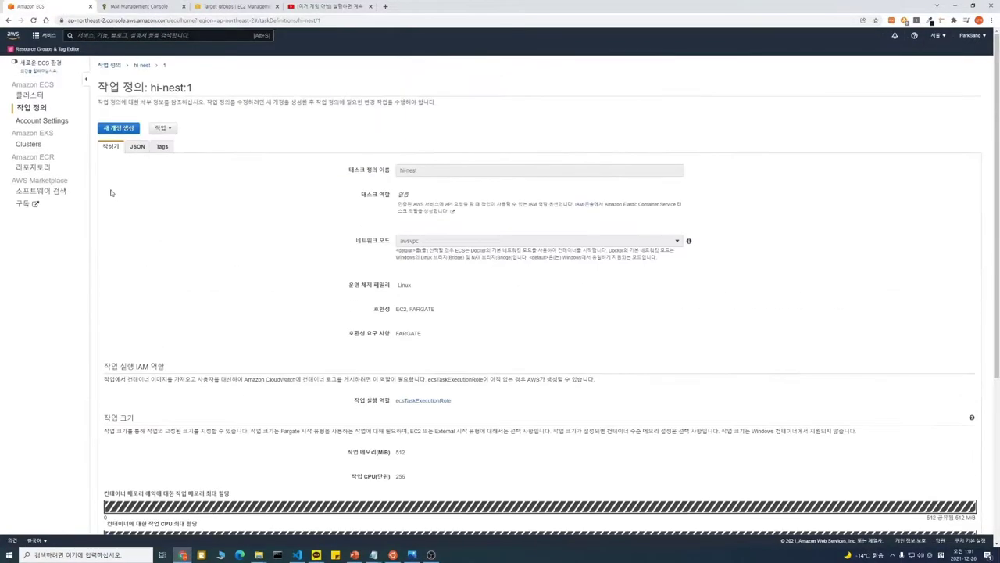
{"action": "left_click", "coordinate": [31, 94]}
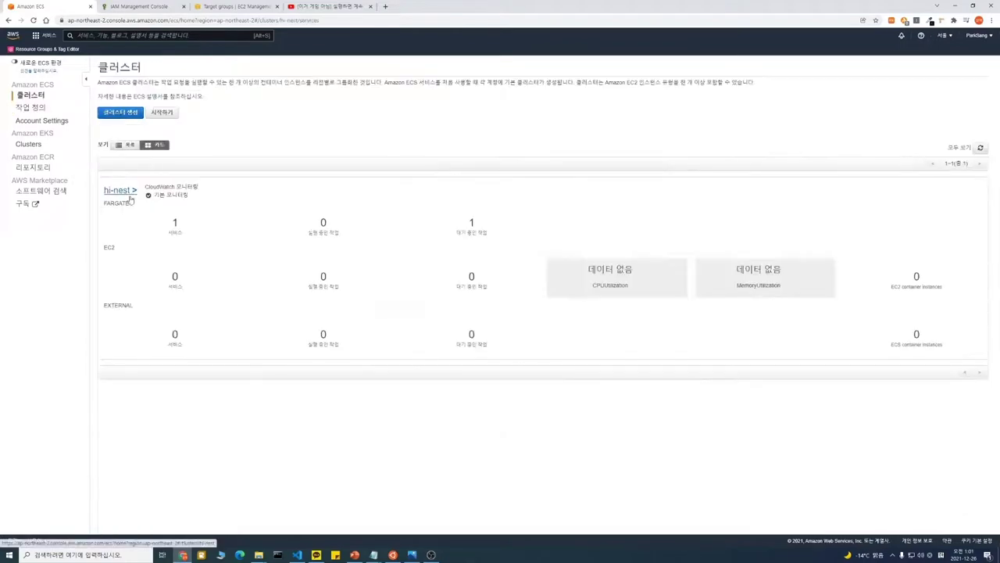
Step: Filter hi-nest's stopped tasks and read the secrets-pull ResourceInitializationError, then view ecsTaskExecutionRole
{"action": "left_click", "coordinate": [125, 194]}
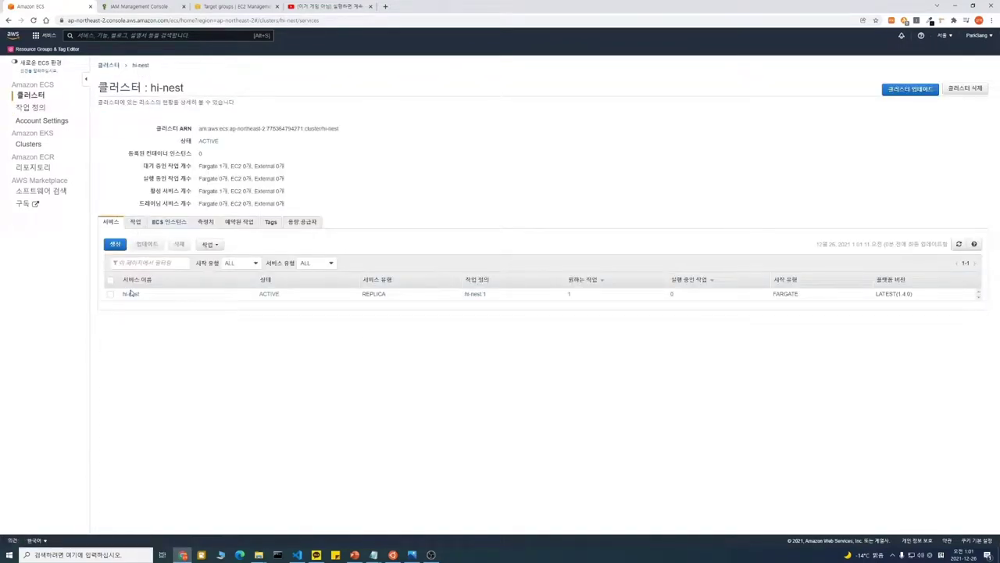
{"action": "left_click", "coordinate": [136, 196]}
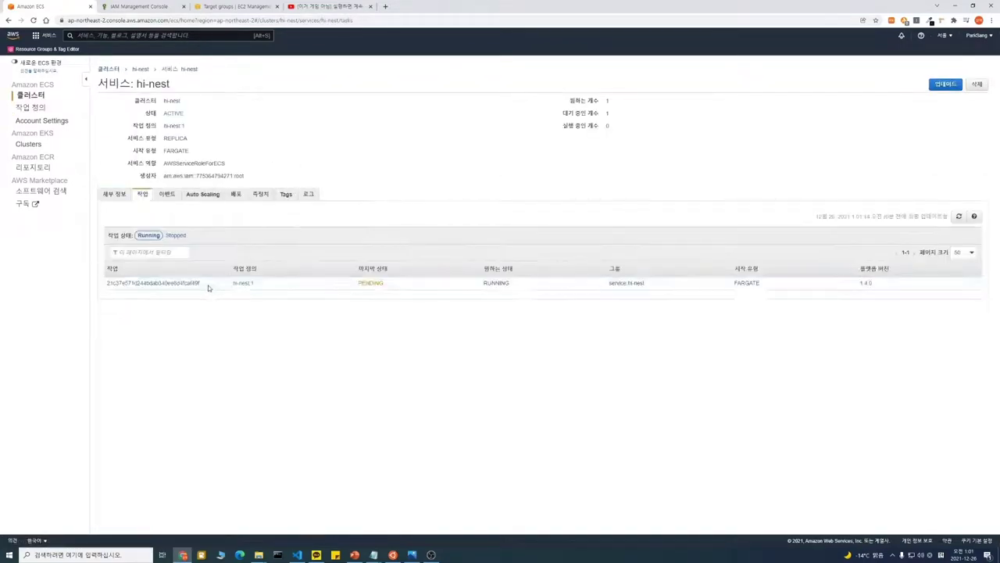
{"action": "left_click", "coordinate": [175, 236]}
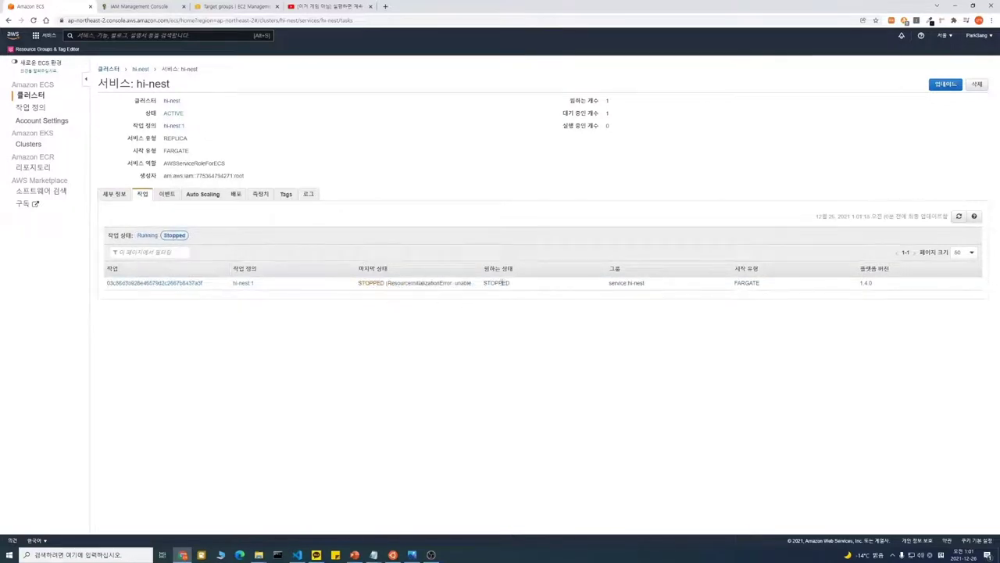
{"action": "left_click_drag", "start_coordinate": [501, 270], "coordinate": [665, 275]}
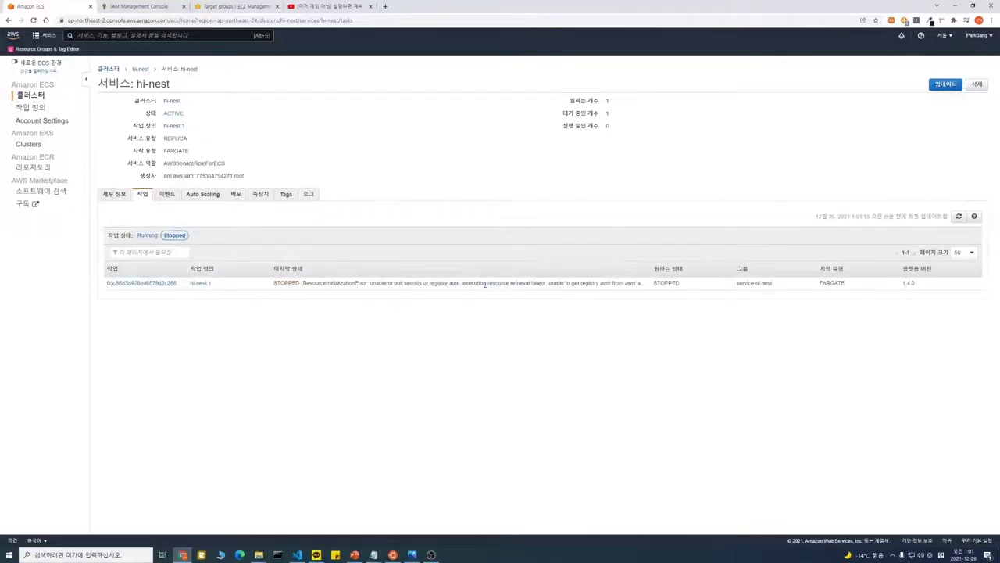
{"action": "left_click_drag", "start_coordinate": [389, 282], "coordinate": [432, 284]}
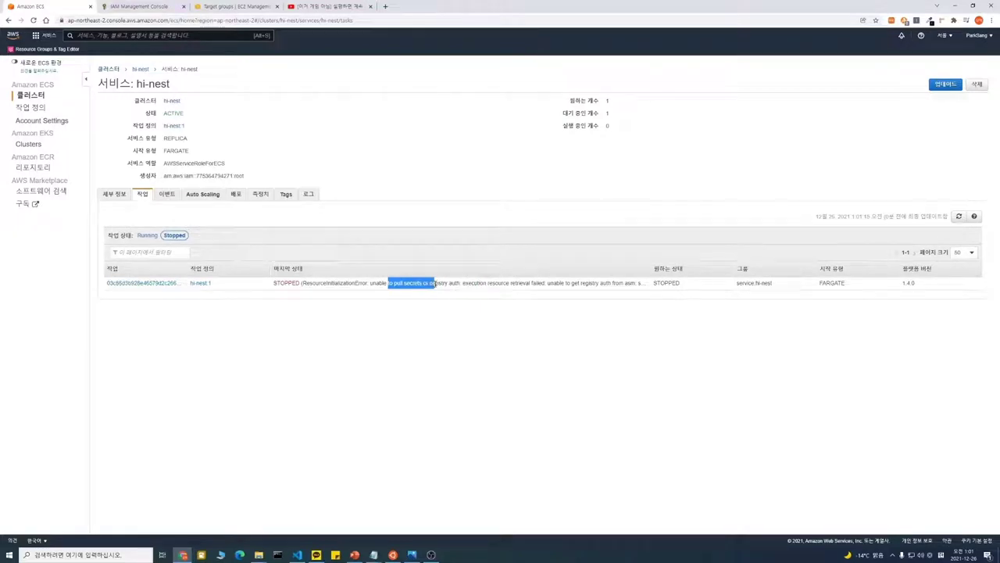
{"action": "left_click", "coordinate": [407, 317]}
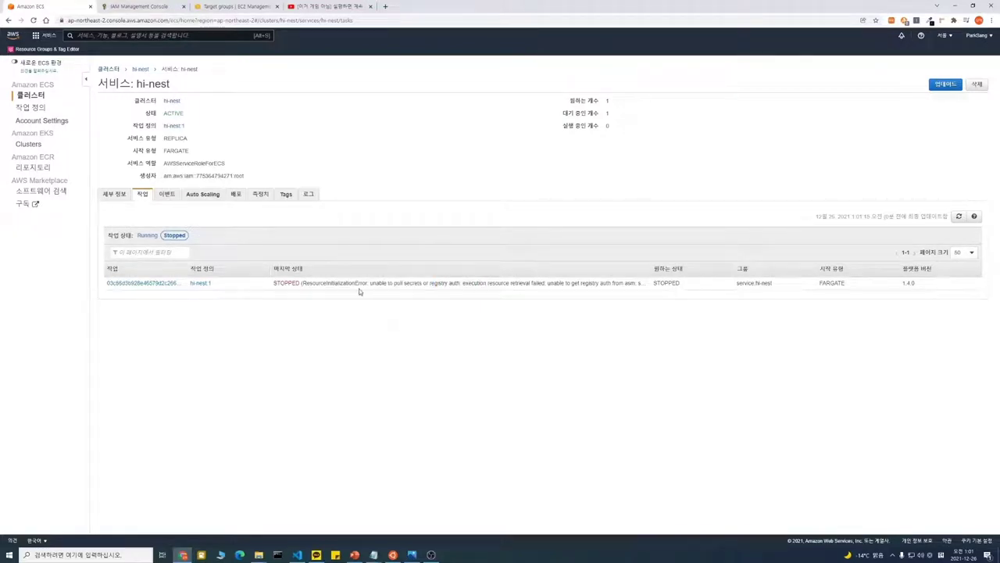
{"action": "key", "text": "ctrl+Tab"}
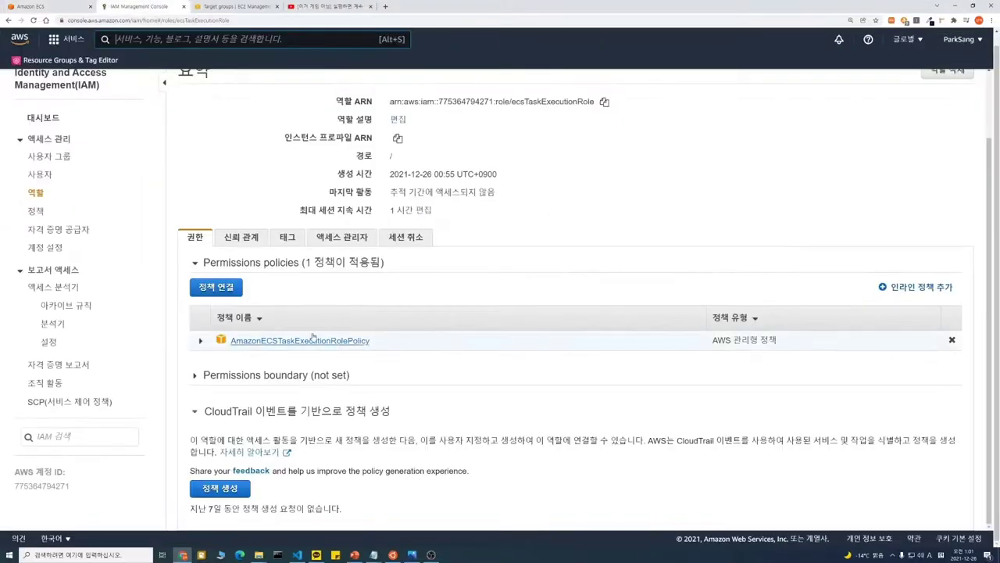
Step: Search policies for 'se' and attach SecretsManagerReadWrite to ecsTaskExecutionRole, then return to ECS
{"action": "left_click", "coordinate": [228, 288]}
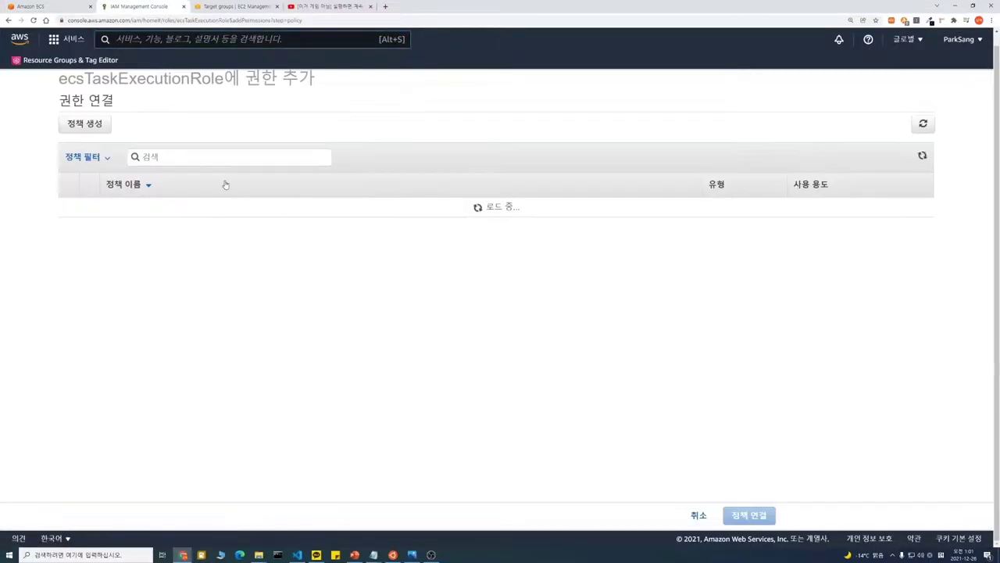
{"action": "left_click", "coordinate": [192, 155]}
{"action": "type", "text": "secret"}
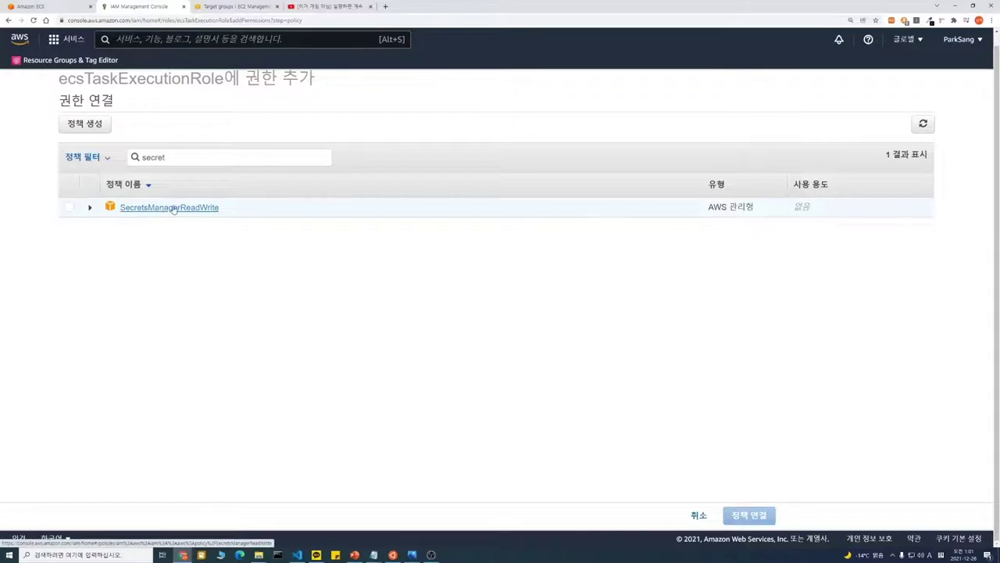
{"action": "left_click", "coordinate": [70, 208]}
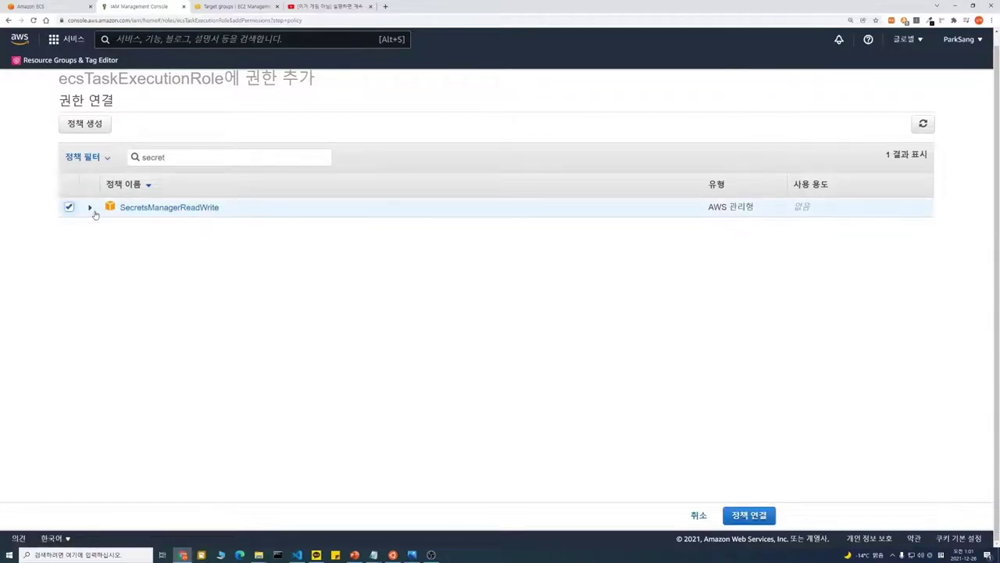
{"action": "left_click", "coordinate": [746, 512]}
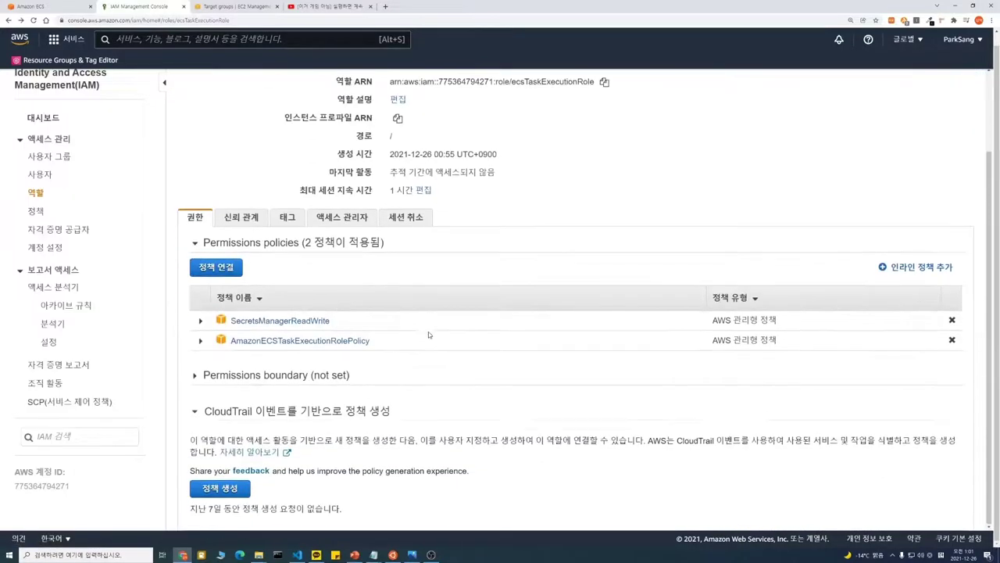
{"action": "left_click", "coordinate": [47, 7]}
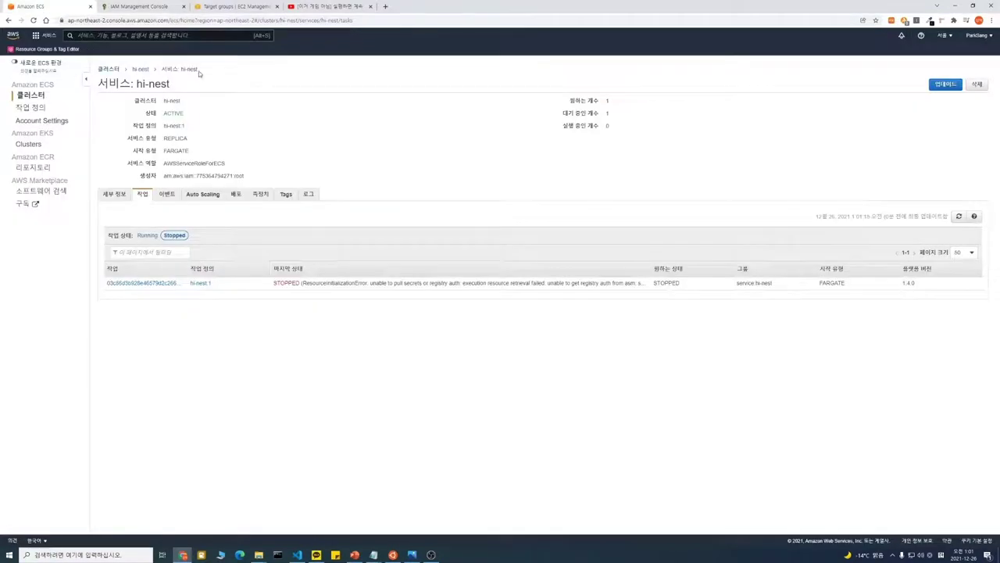
Step: Filter running tasks and refresh to confirm the hi-nest task is RUNNING
{"action": "left_click", "coordinate": [149, 235]}
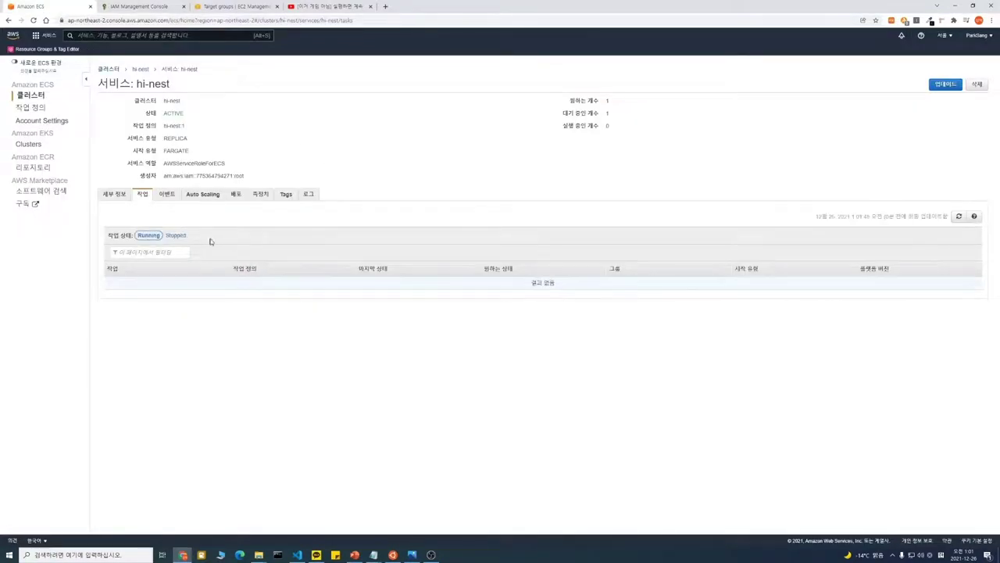
{"action": "left_click", "coordinate": [959, 216]}
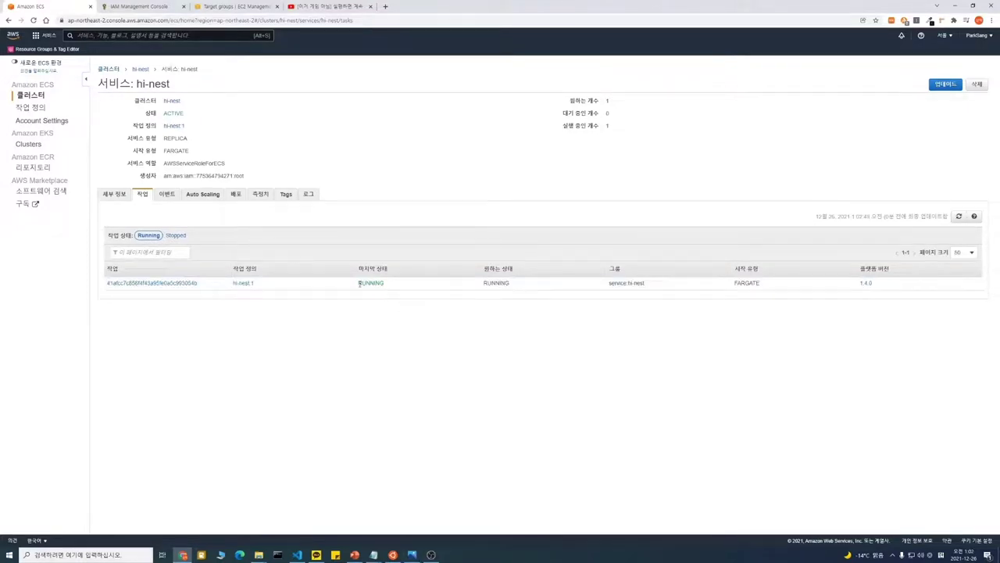
{"action": "left_click_drag", "start_coordinate": [360, 282], "coordinate": [393, 286]}
{"action": "left_click", "coordinate": [446, 340]}
Step: Review the service's events and container logs showing the Nest application started
{"action": "left_click", "coordinate": [172, 195]}
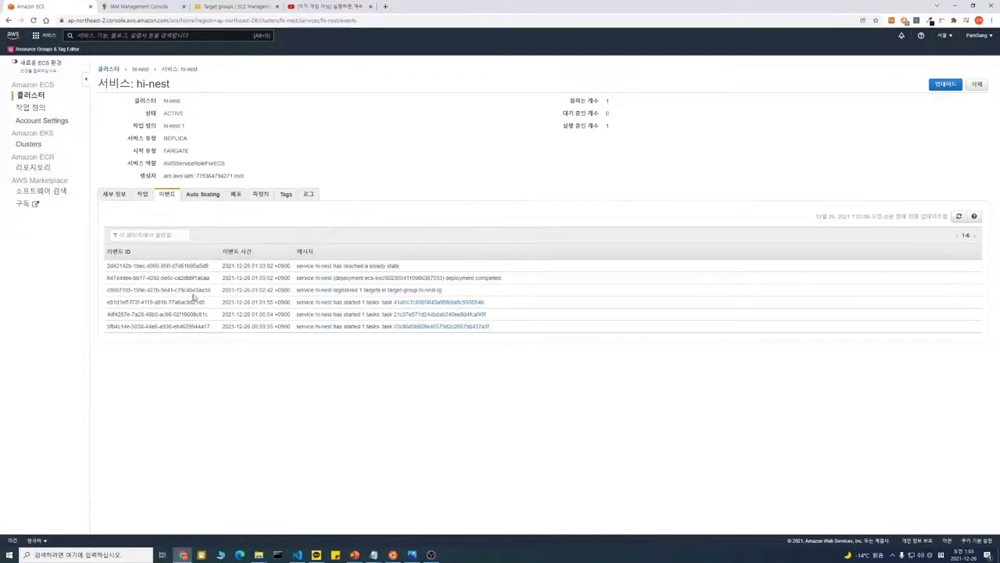
{"action": "left_click", "coordinate": [309, 196]}
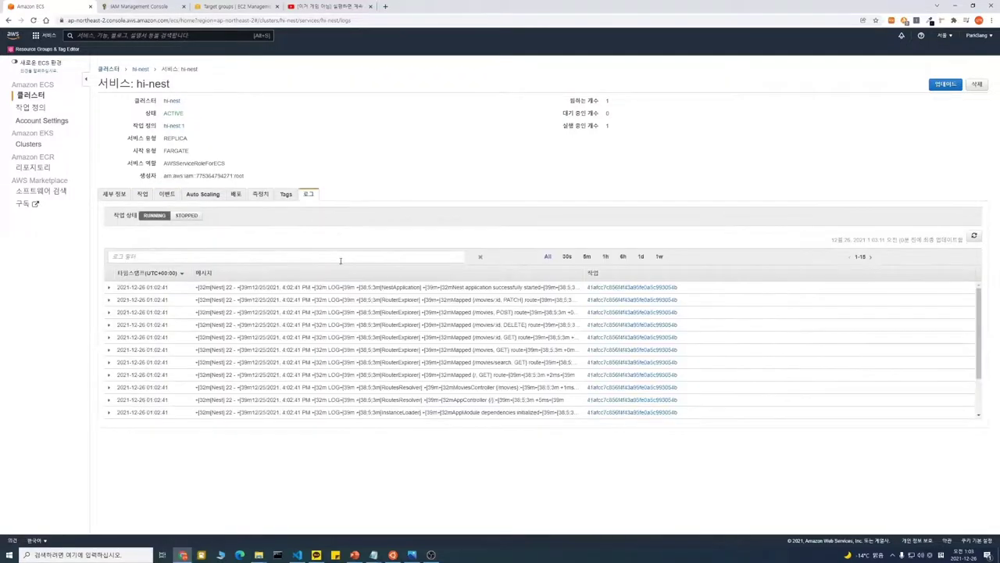
{"action": "left_click_drag", "start_coordinate": [269, 288], "coordinate": [484, 414]}
{"action": "left_click", "coordinate": [490, 372]}
{"action": "scroll", "coordinate": [469, 352], "scroll_direction": "up", "scroll_amount": 1}
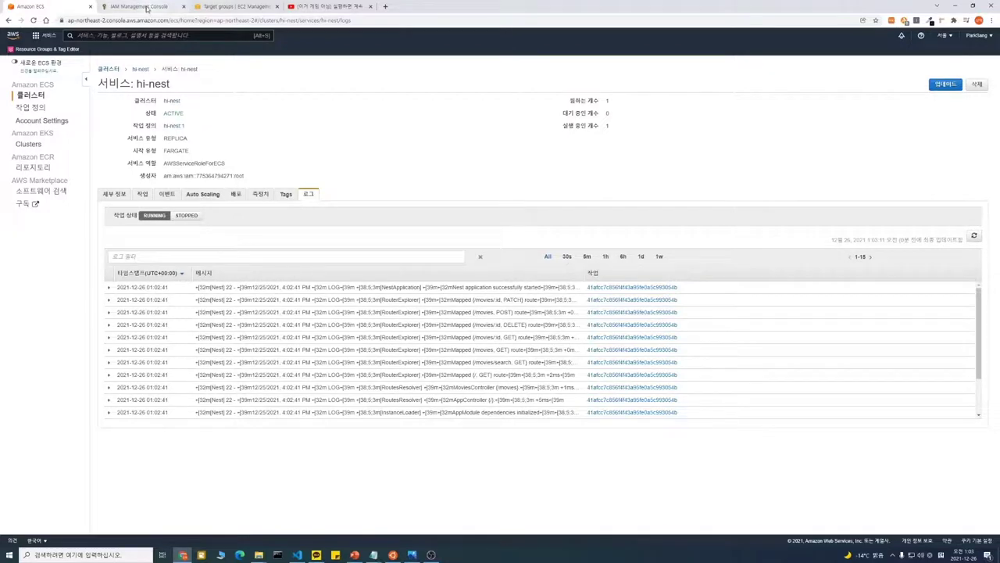
Step: From the IAM page, search 'ec2' and open the EC2 console
{"action": "left_click", "coordinate": [139, 6]}
{"action": "key", "text": "alt+s"}
{"action": "type", "text": "ecs"}
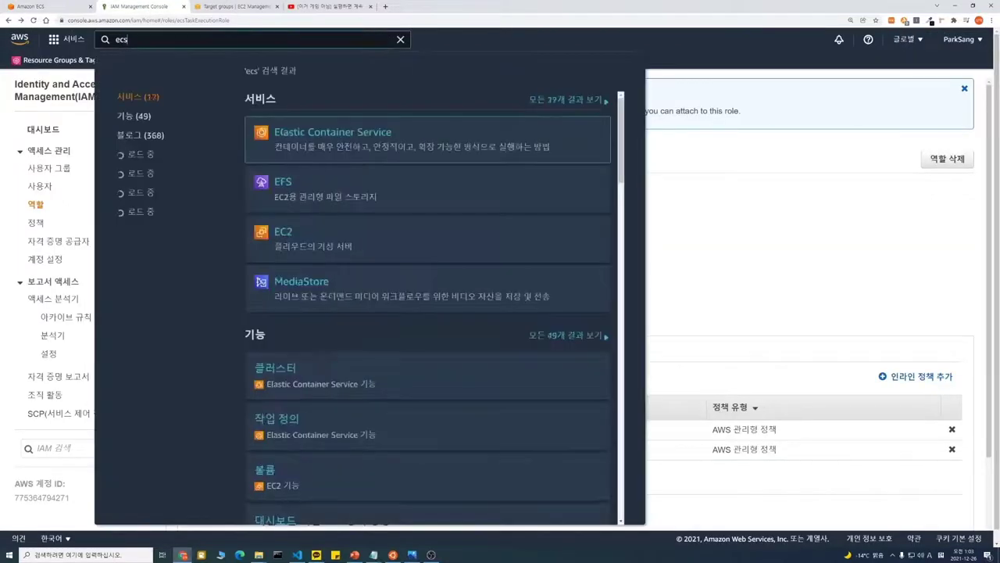
{"action": "key", "text": "BackSpace"}
{"action": "type", "text": "2"}
{"action": "left_click", "coordinate": [286, 136]}
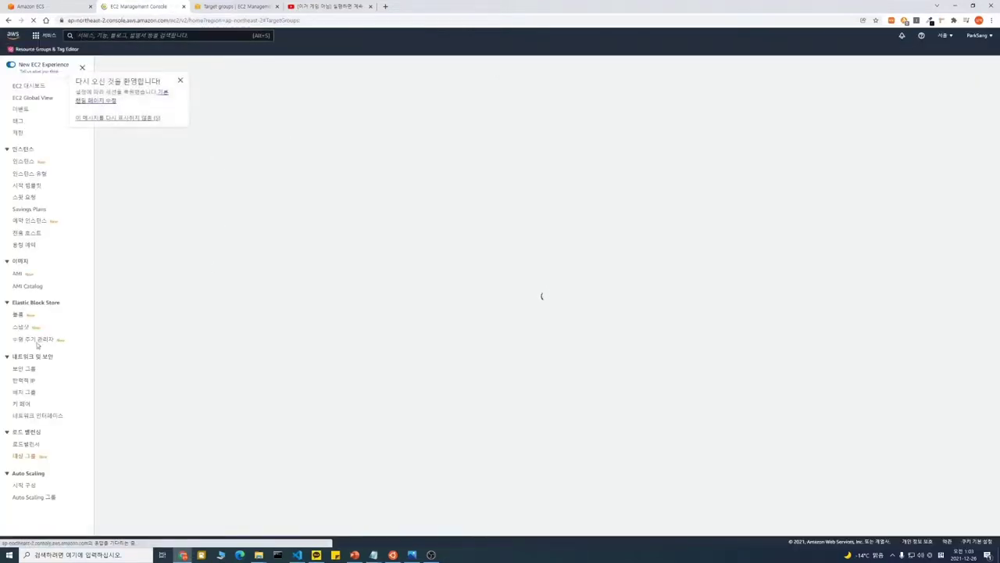
Step: Open hi-nest-tg and confirm it reports 1 healthy target, then go to the load balancers list
{"action": "left_click", "coordinate": [25, 456]}
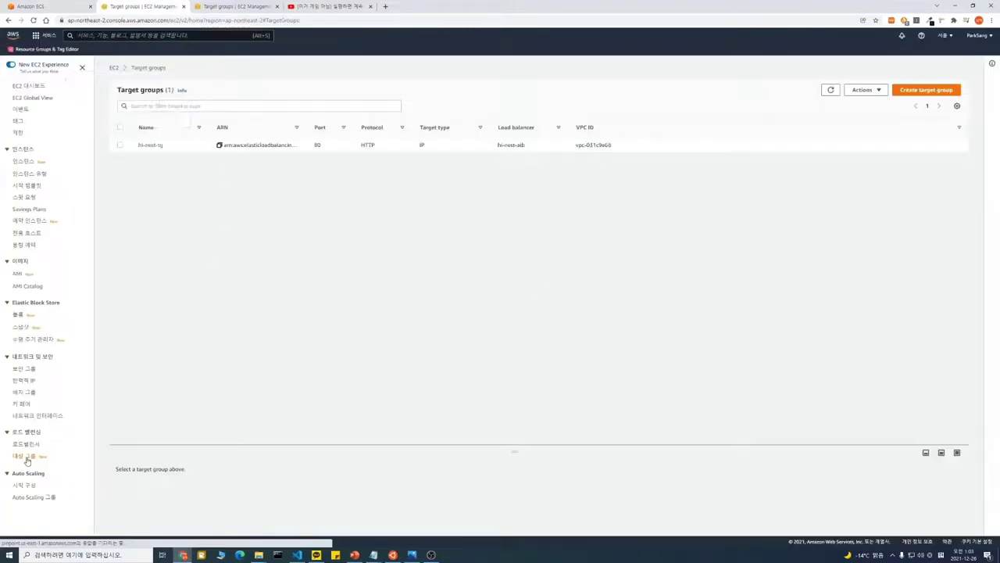
{"action": "left_click", "coordinate": [145, 145]}
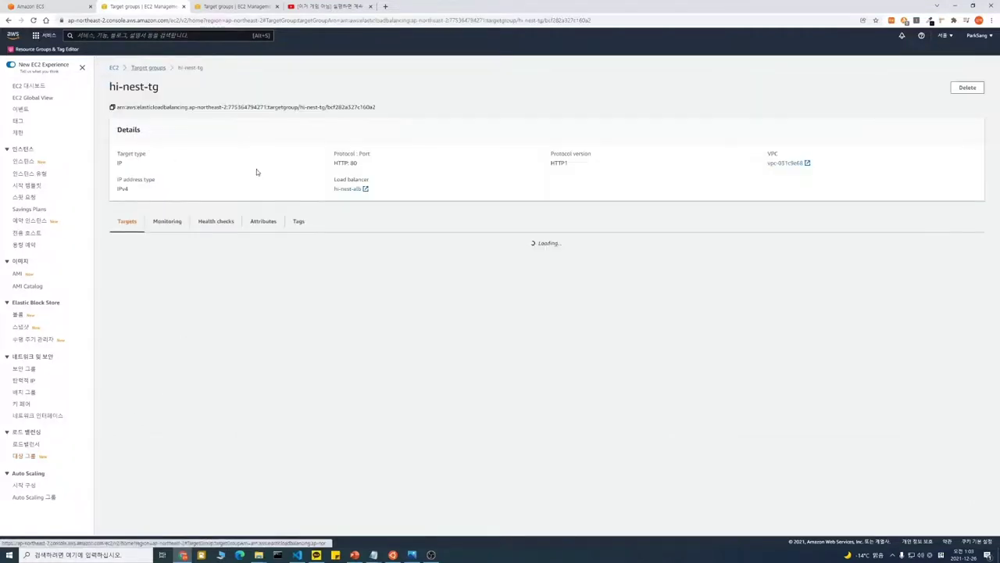
{"action": "mouse_move", "coordinate": [275, 202]}
{"action": "left_mouse_down"}
{"action": "mouse_move", "coordinate": [235, 262]}
{"action": "mouse_move", "coordinate": [318, 229]}
{"action": "mouse_move", "coordinate": [282, 204]}
{"action": "left_mouse_up"}
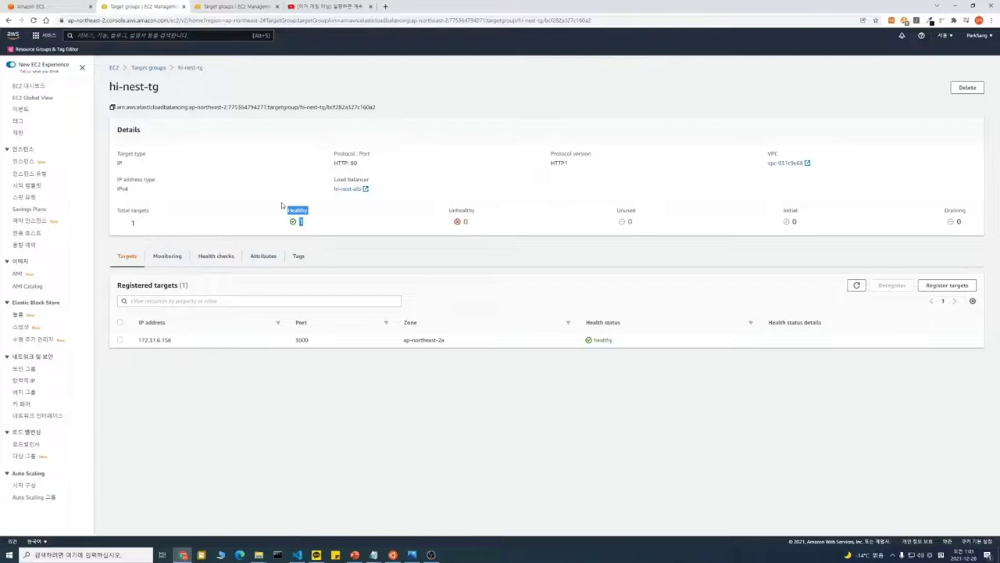
{"action": "left_click", "coordinate": [341, 235]}
{"action": "triple_click", "coordinate": [318, 235]}
{"action": "left_click", "coordinate": [436, 239]}
{"action": "triple_click", "coordinate": [489, 230]}
{"action": "left_click", "coordinate": [488, 239]}
{"action": "triple_click", "coordinate": [283, 201]}
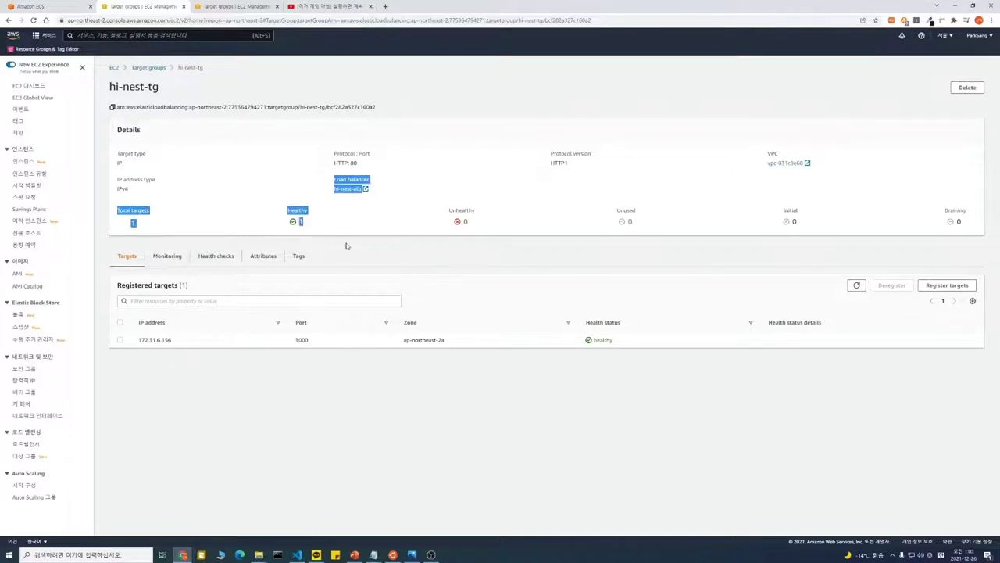
{"action": "left_click", "coordinate": [336, 242]}
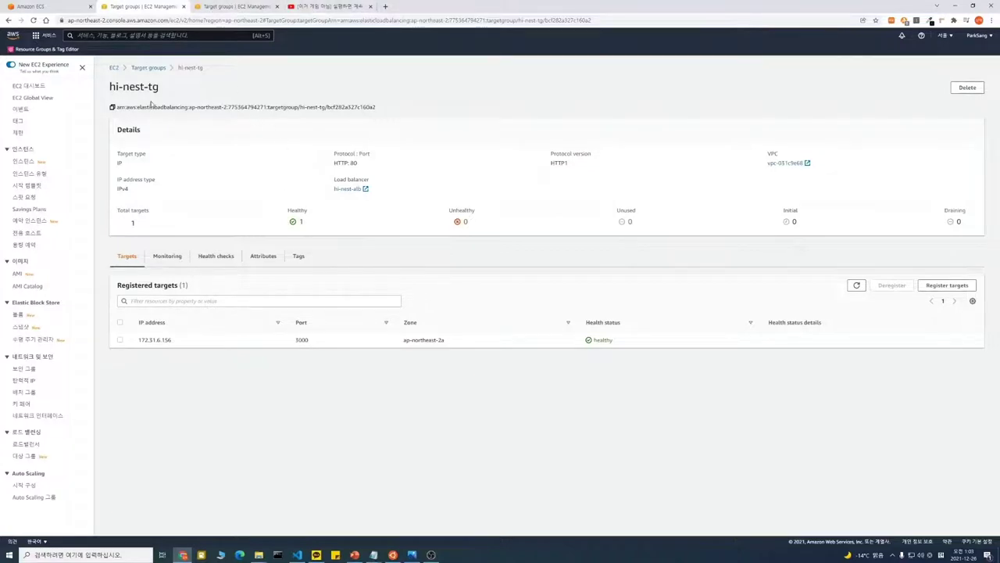
{"action": "left_click", "coordinate": [30, 443]}
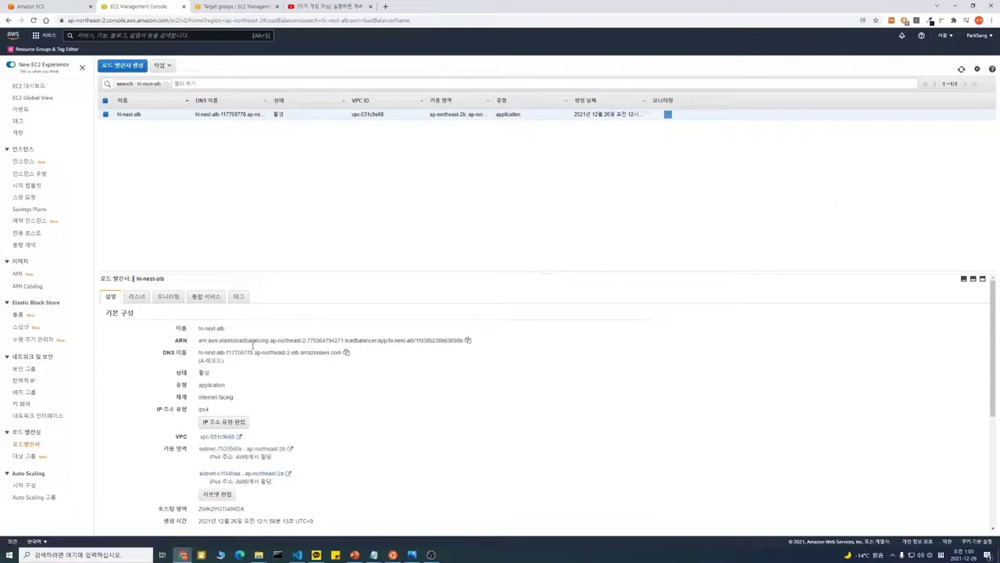
Step: Copy the hi-nest-alb load balancer's DNS name
{"action": "left_click_drag", "start_coordinate": [200, 353], "coordinate": [257, 361]}
{"action": "left_click", "coordinate": [214, 360]}
{"action": "left_click", "coordinate": [257, 360]}
{"action": "left_click", "coordinate": [347, 352]}
Step: Load the DNS address in a new browser tab, then return to EC2 and search 보안그룹
{"action": "left_click", "coordinate": [385, 6]}
{"action": "key", "text": "ctrl+v"}
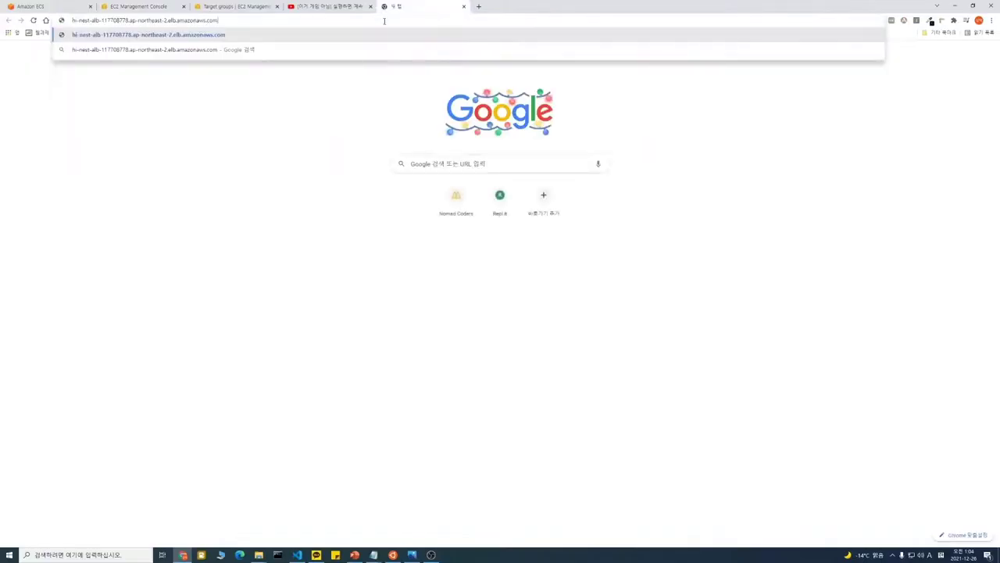
{"action": "key", "text": "Return"}
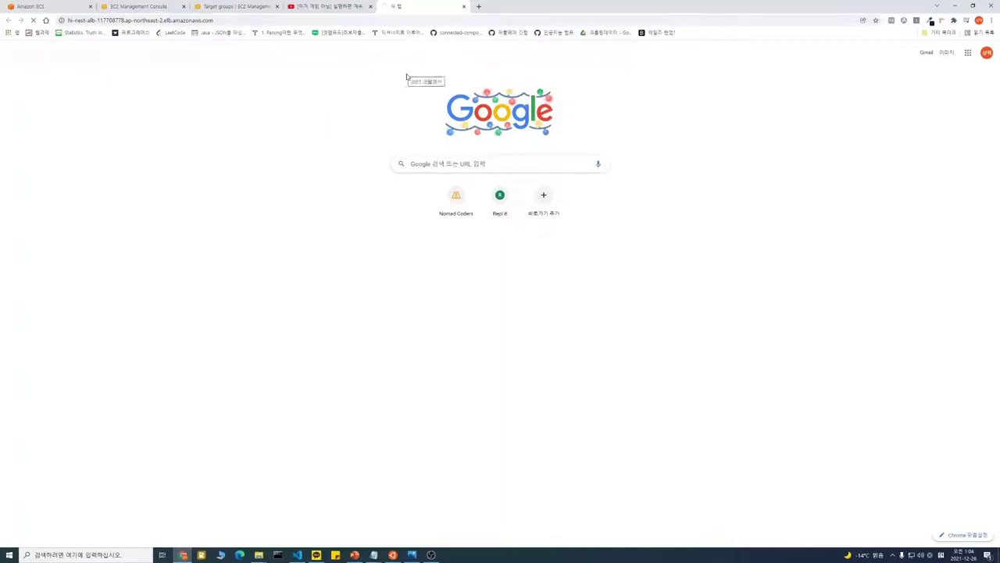
{"action": "left_click", "coordinate": [125, 5]}
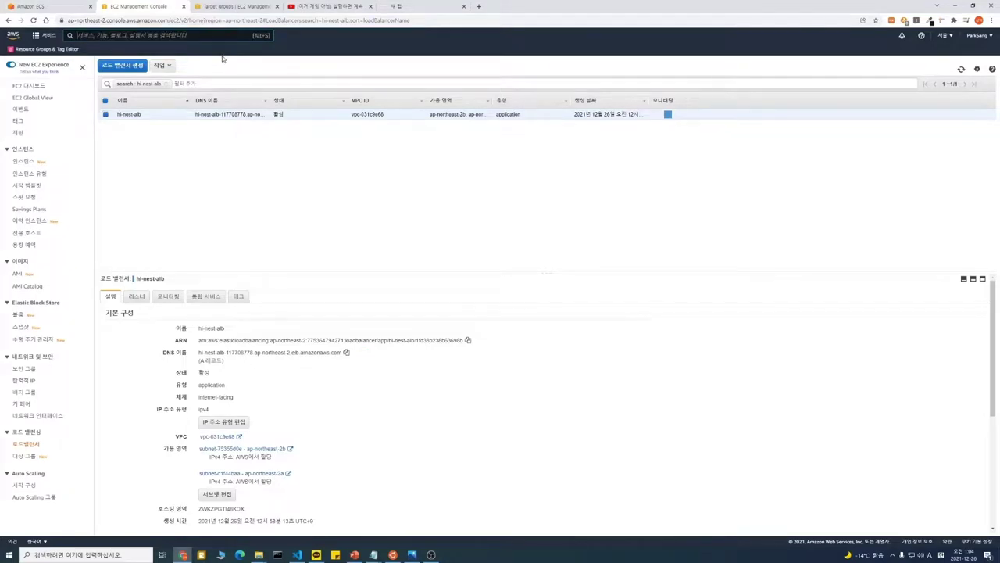
{"action": "type", "text": "보안그룹"}
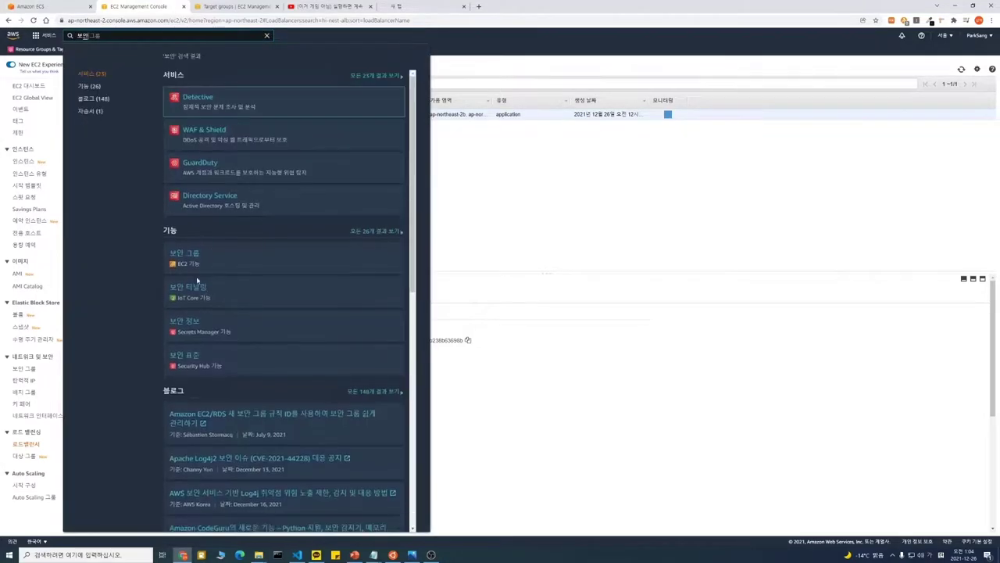
Step: Open the default security group sg-991900e3
{"action": "left_click", "coordinate": [204, 254]}
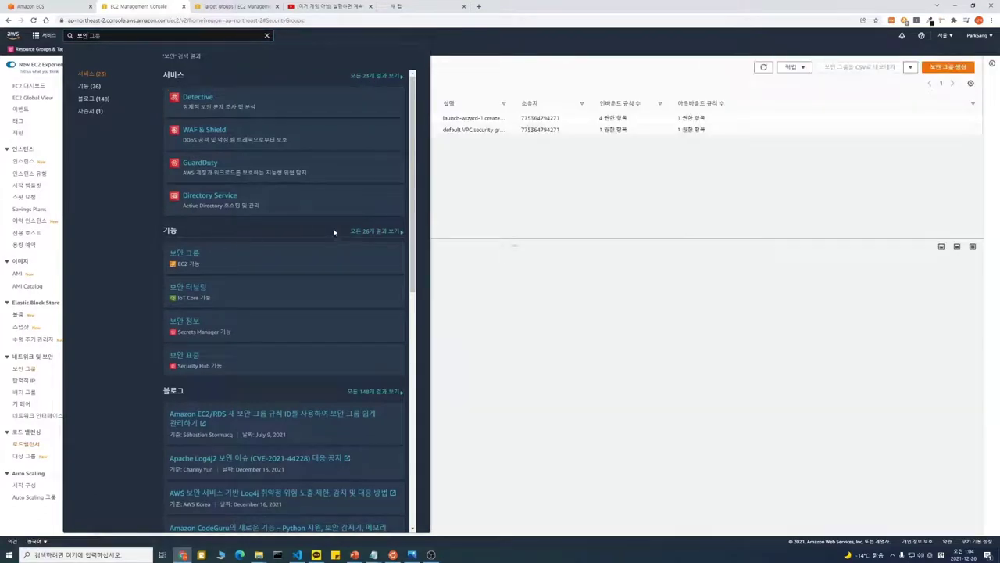
{"action": "left_click", "coordinate": [475, 168]}
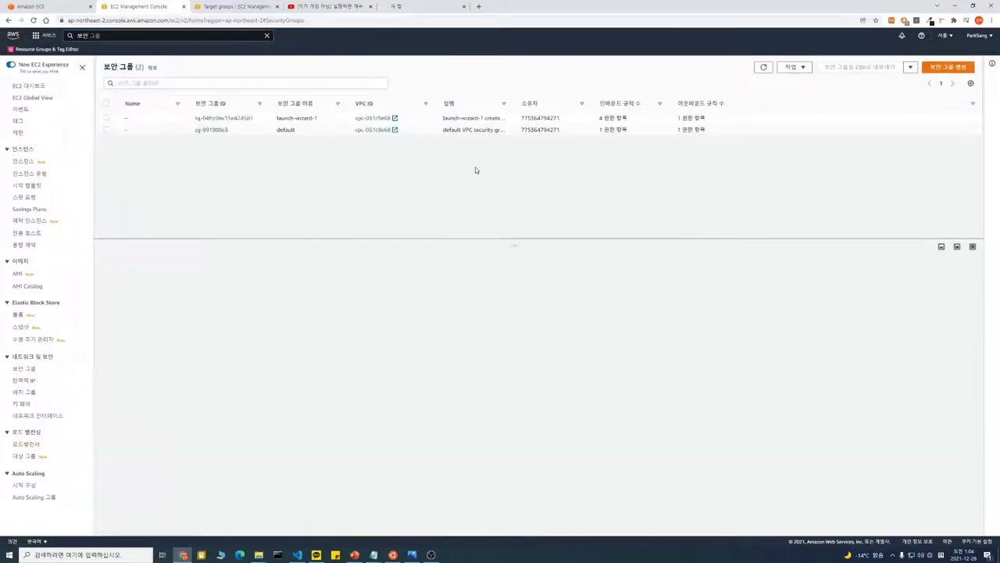
{"action": "left_click", "coordinate": [217, 130]}
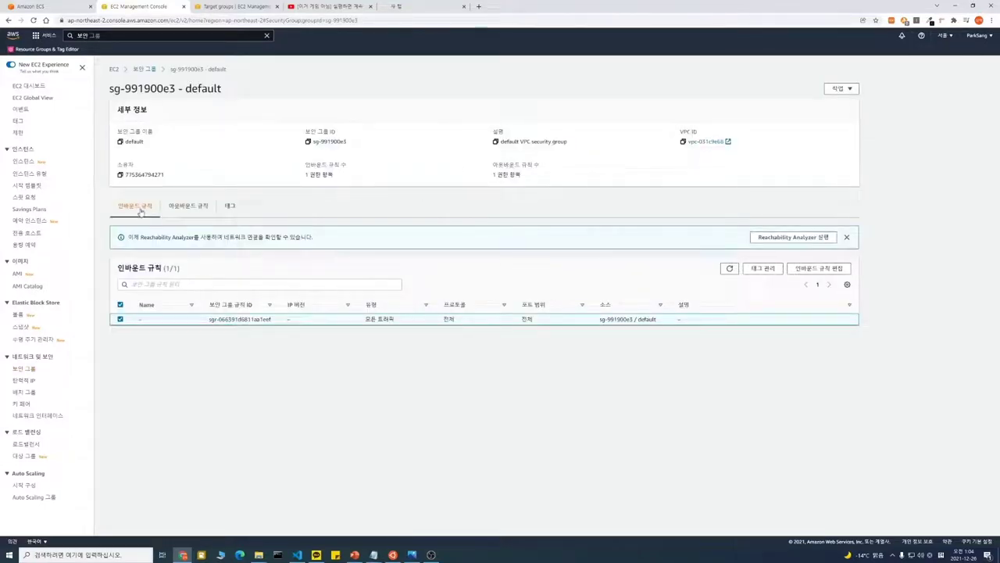
Step: Add and save an inbound HTTP port 80 rule from Anywhere-IPv4 (0.0.0.0/0), then review it
{"action": "left_click", "coordinate": [820, 270]}
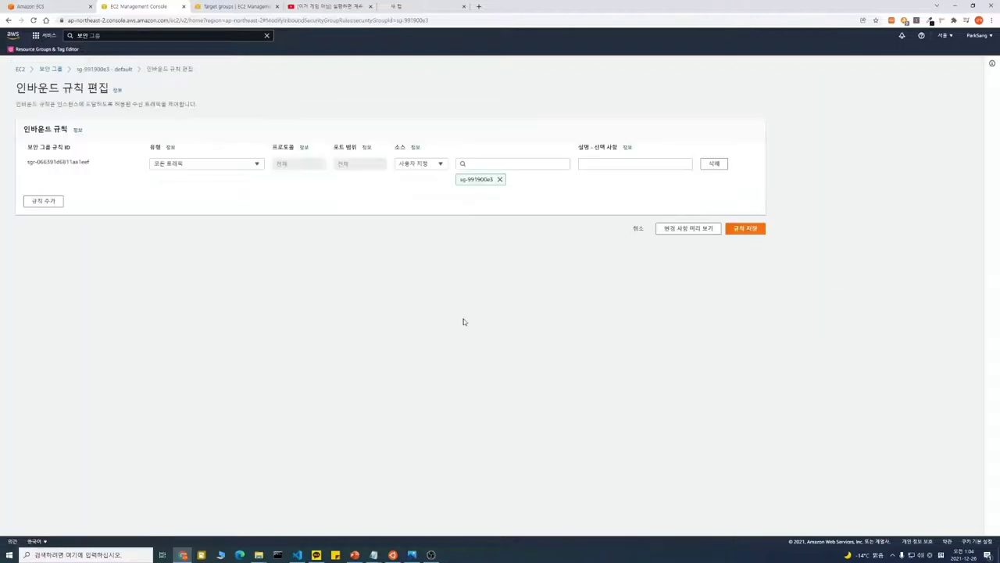
{"action": "left_click", "coordinate": [47, 203]}
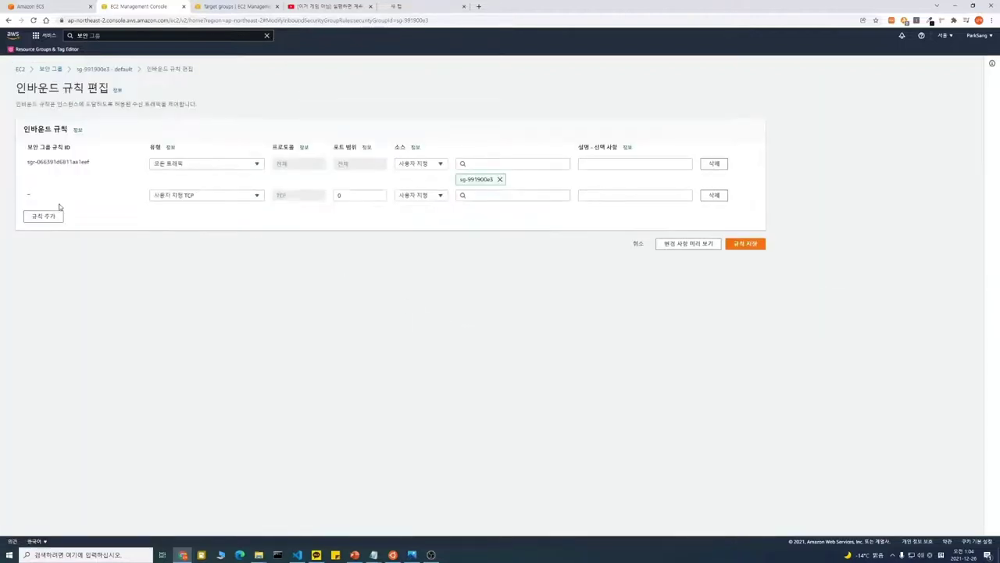
{"action": "left_click", "coordinate": [206, 195]}
{"action": "left_click", "coordinate": [169, 367]}
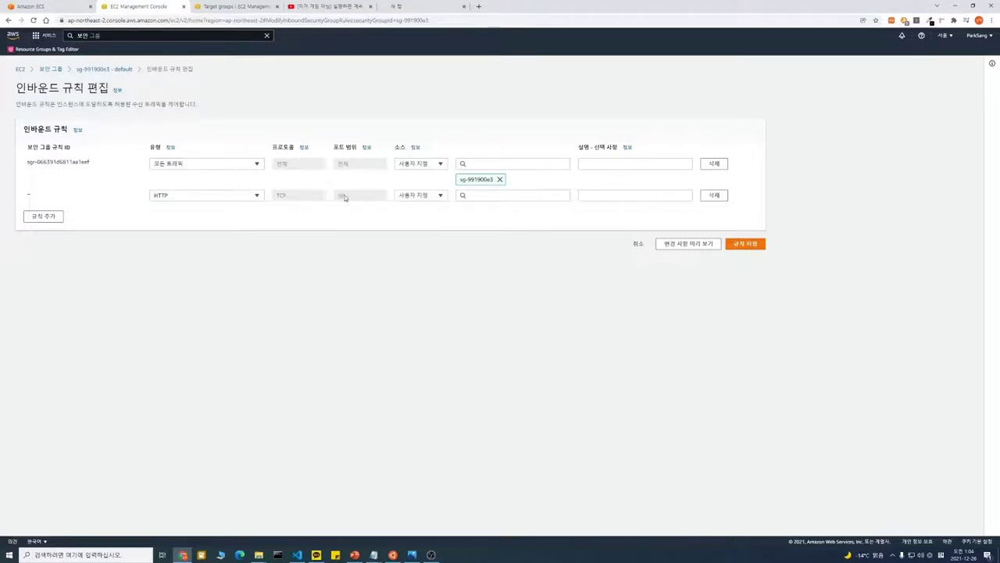
{"action": "left_click", "coordinate": [432, 196]}
{"action": "left_click", "coordinate": [423, 219]}
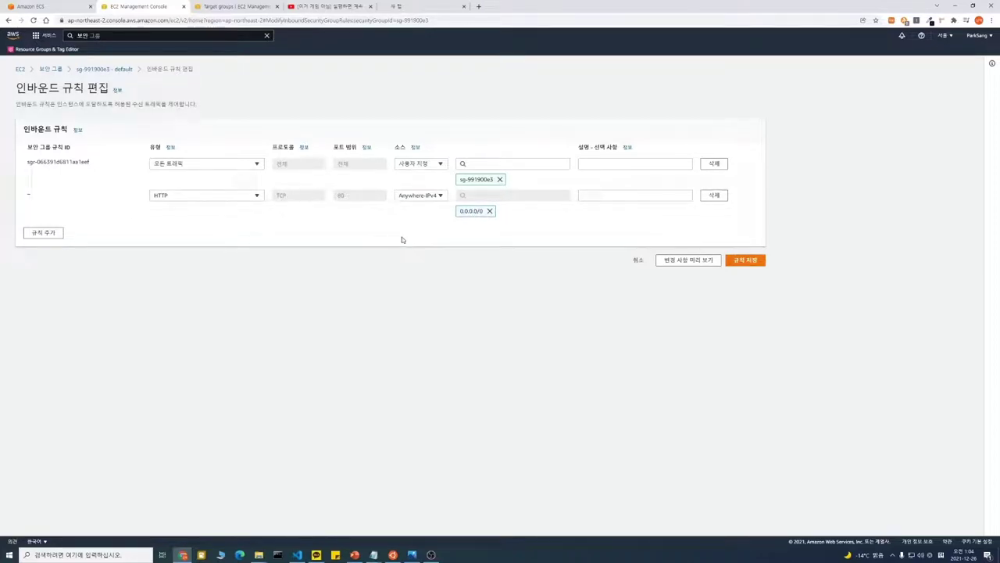
{"action": "left_click", "coordinate": [746, 260]}
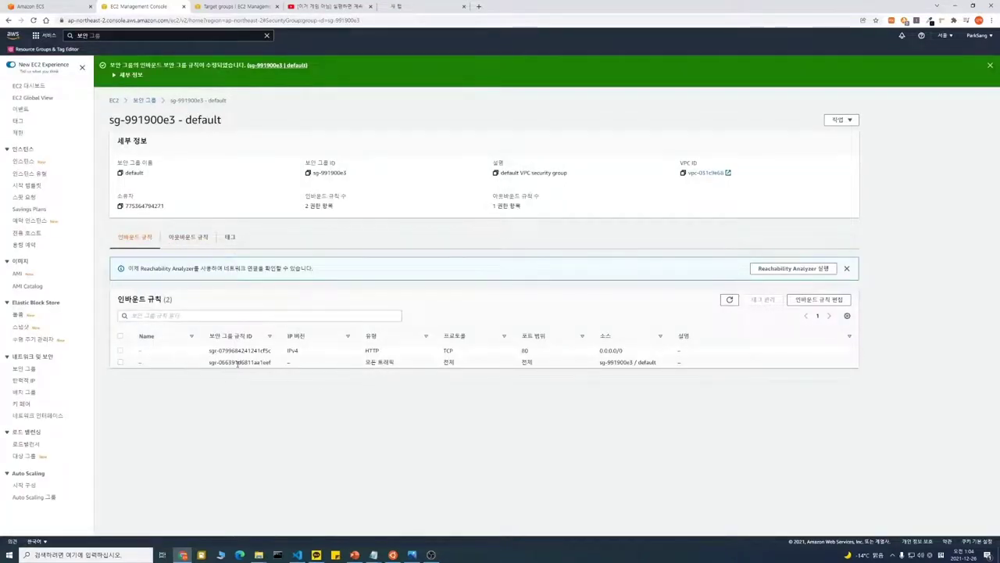
{"action": "left_click_drag", "start_coordinate": [204, 350], "coordinate": [327, 353]}
{"action": "left_click_drag", "start_coordinate": [138, 350], "coordinate": [681, 352]}
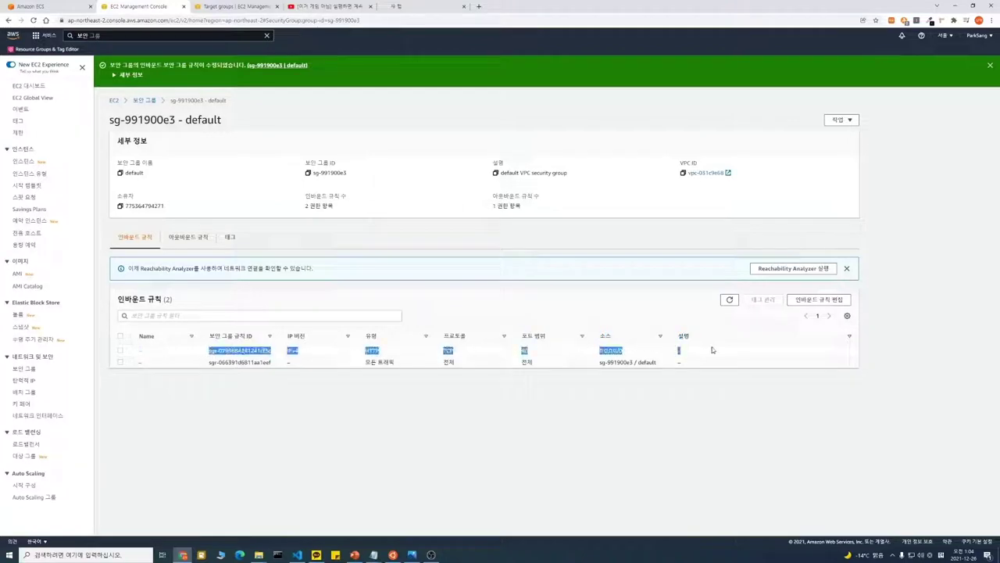
{"action": "left_click", "coordinate": [680, 350]}
Step: Reload the hi-nest-alb address and confirm the JSON response reports connection success
{"action": "left_click", "coordinate": [421, 6]}
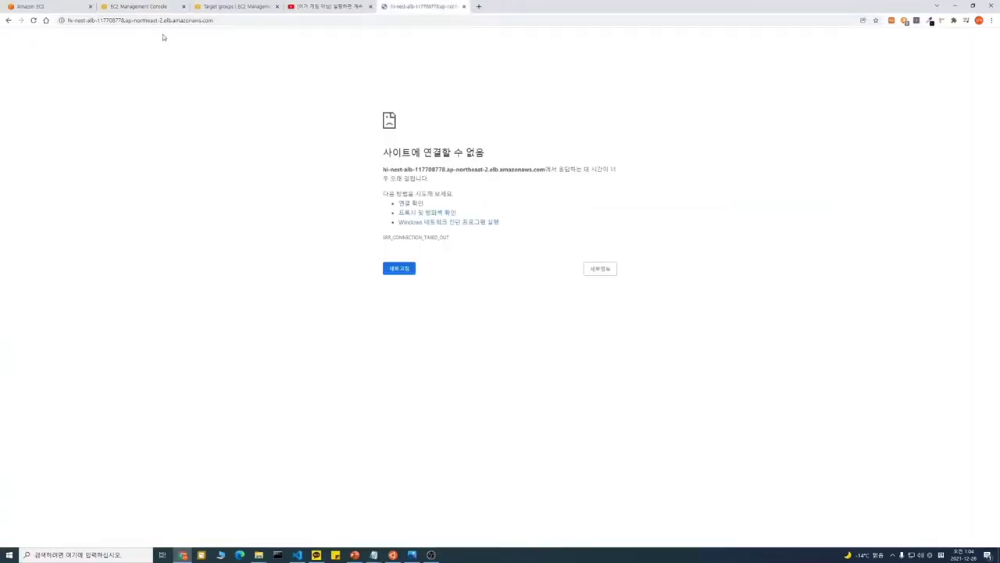
{"action": "left_click", "coordinate": [33, 20]}
{"action": "key", "text": "ctrl+a"}
{"action": "left_click", "coordinate": [54, 104]}
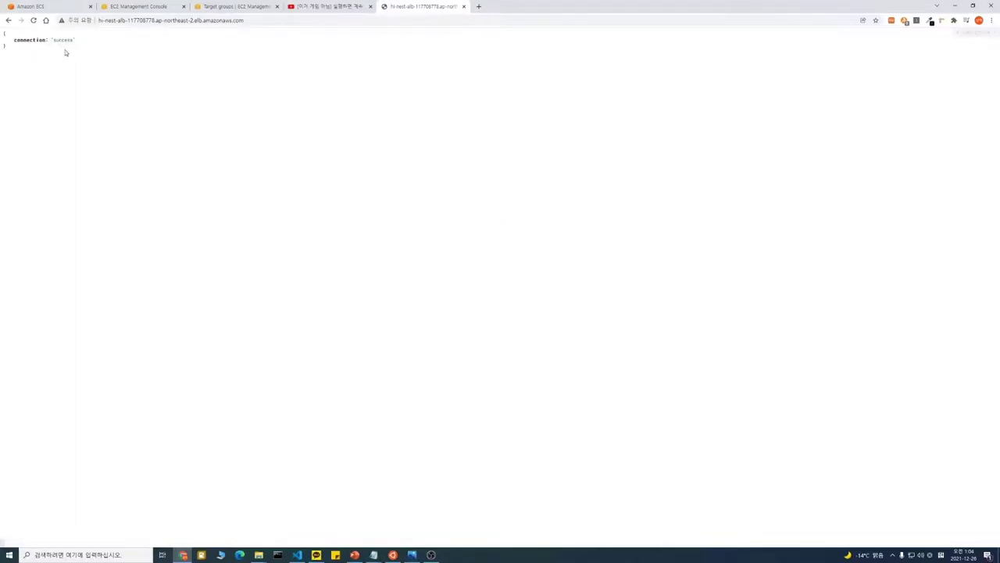
{"action": "left_click", "coordinate": [291, 21]}
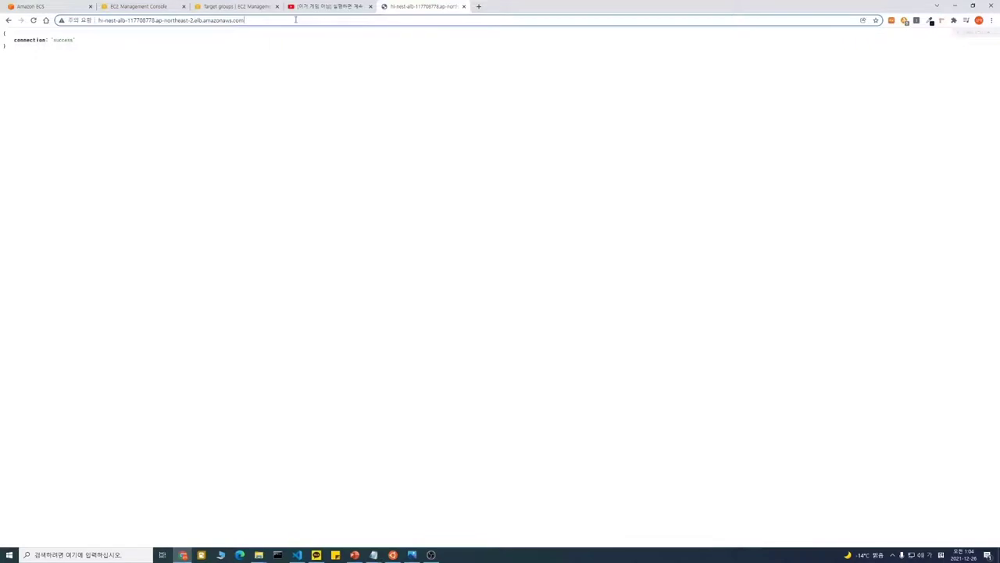
{"action": "left_click", "coordinate": [274, 106]}
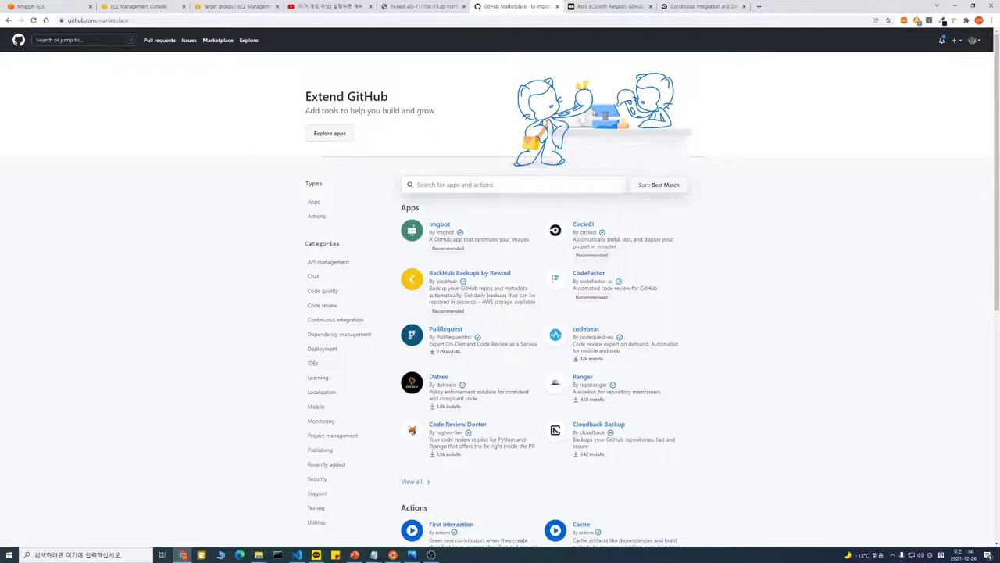
Step: Search GitHub Marketplace for circleci to find the CircleCI app, then go to the circleci.com tab
{"action": "left_click", "coordinate": [476, 185]}
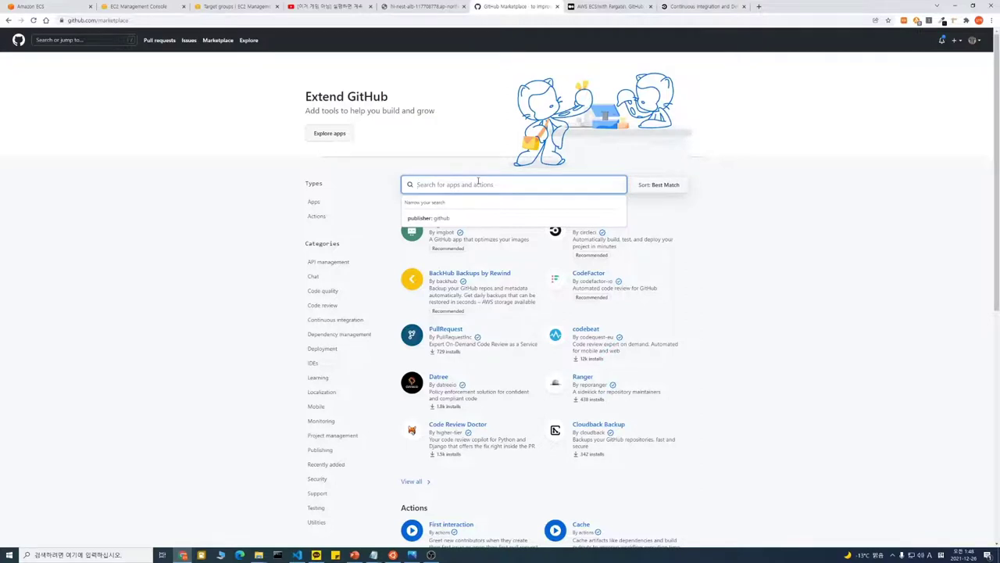
{"action": "type", "text": "circleci"}
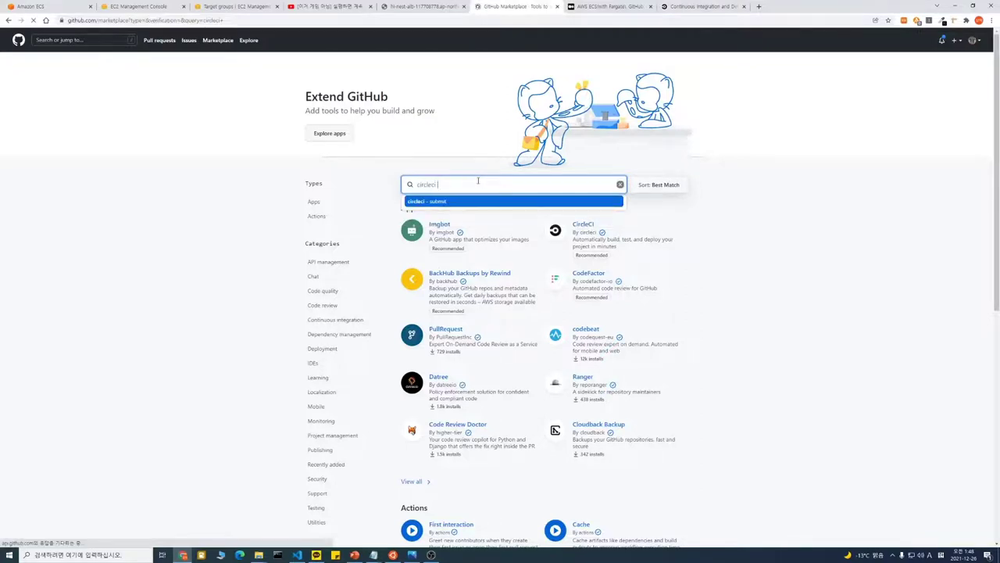
{"action": "key", "text": "Return"}
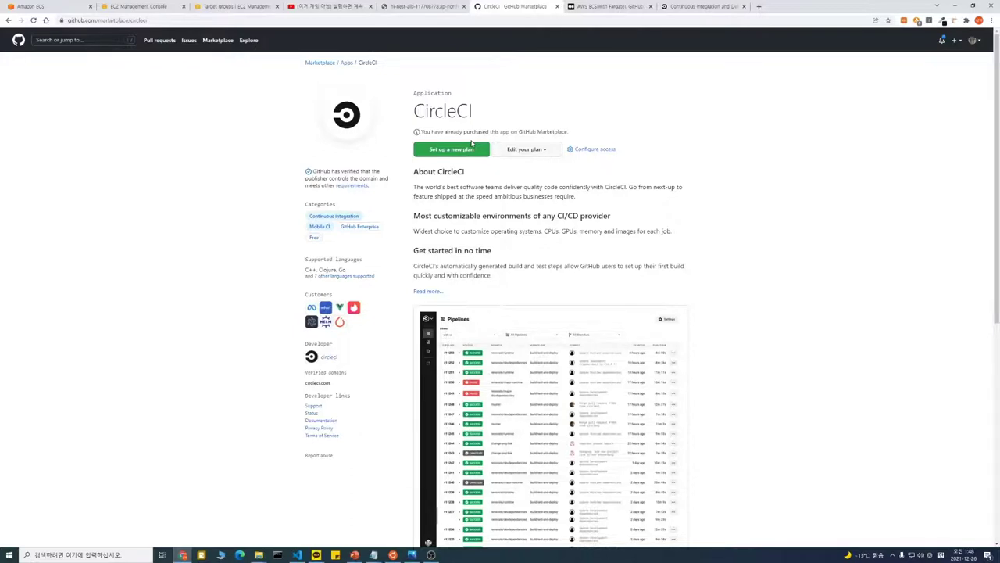
{"action": "left_click", "coordinate": [672, 8]}
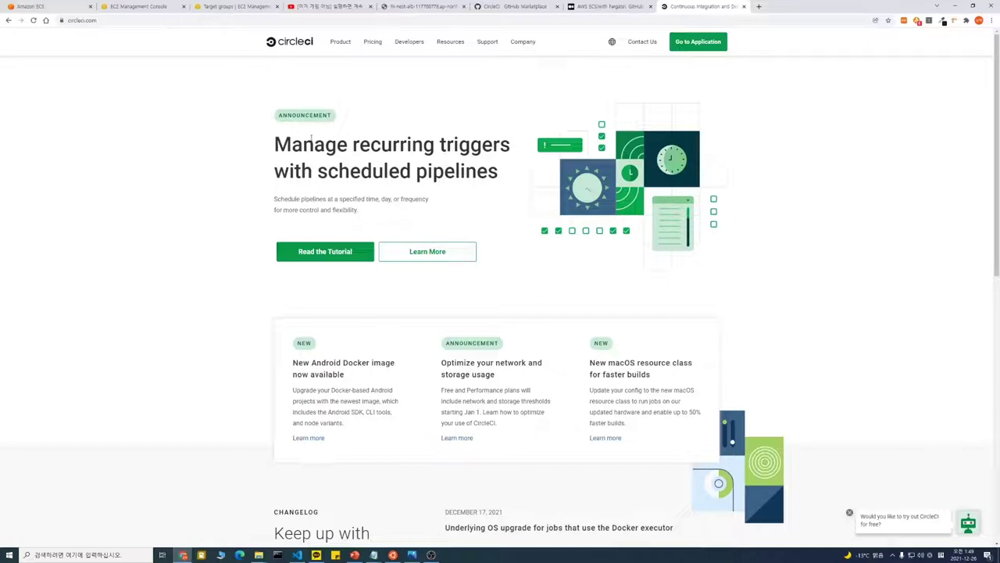
Step: Open the CircleCI app's Projects list and start Set Up Project for hi-nest
{"action": "left_click", "coordinate": [697, 43]}
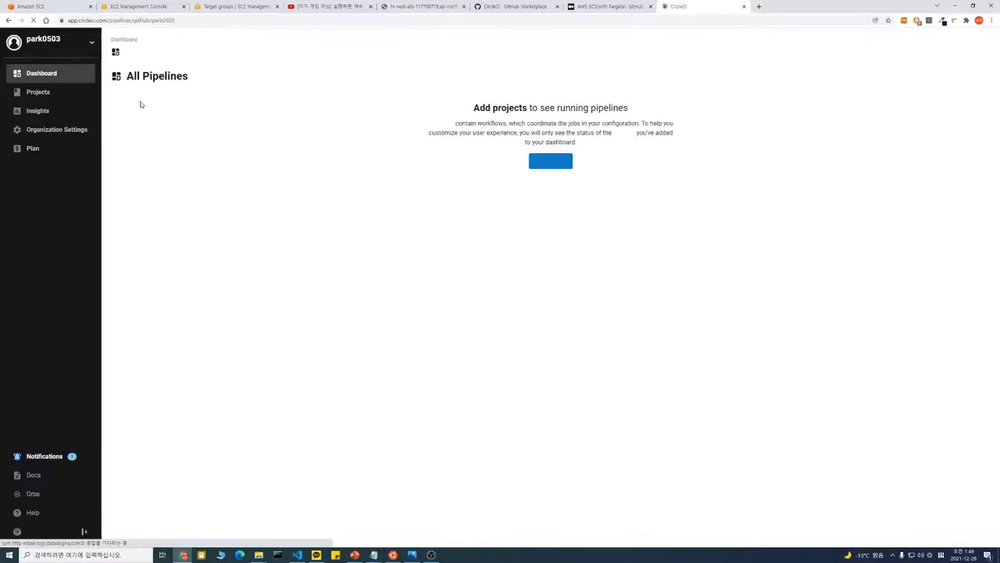
{"action": "left_click", "coordinate": [55, 94]}
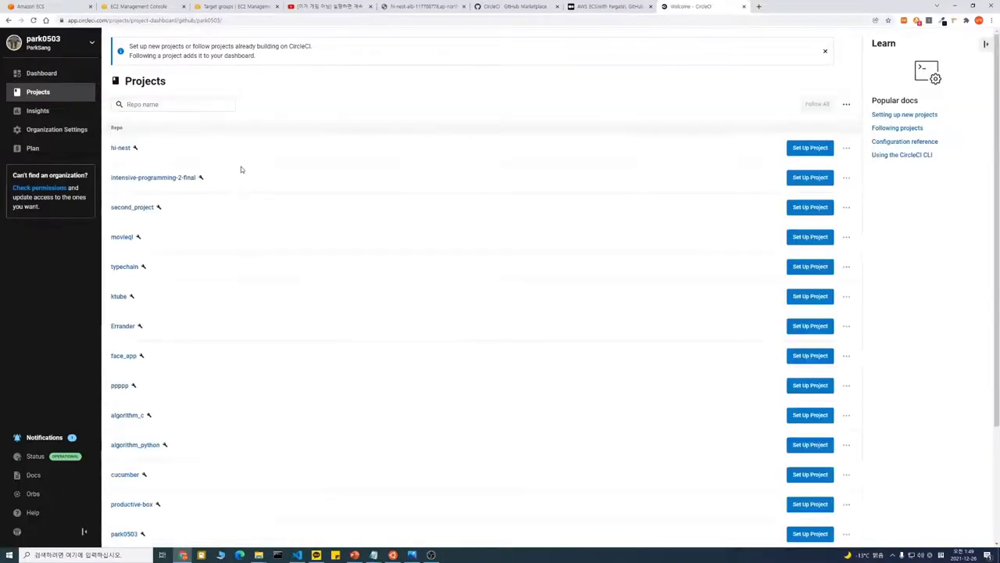
{"action": "scroll", "coordinate": [265, 171], "scroll_direction": "down", "scroll_amount": 2}
{"action": "scroll", "coordinate": [403, 209], "scroll_direction": "up", "scroll_amount": 2}
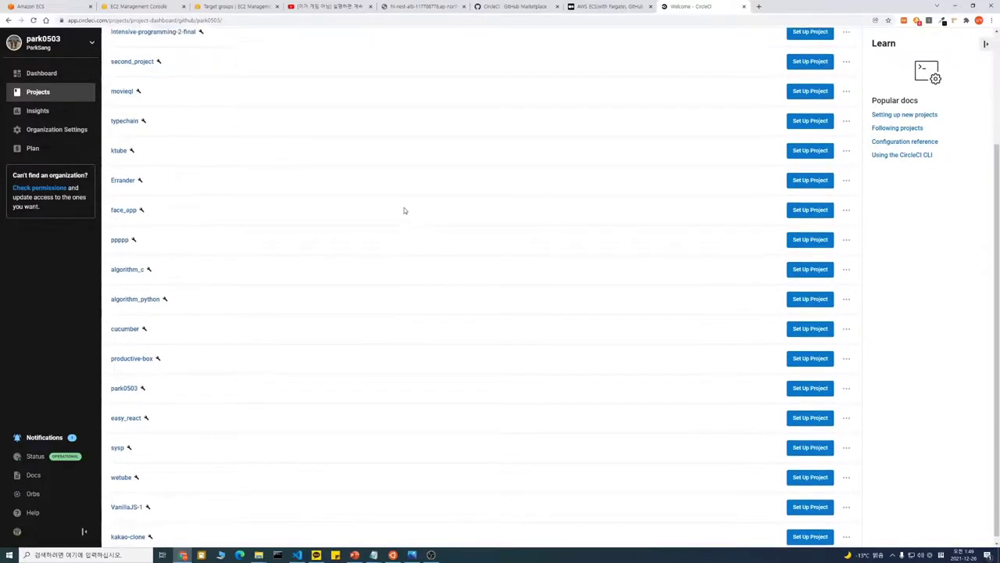
{"action": "scroll", "coordinate": [274, 206], "scroll_direction": "down", "scroll_amount": 2}
{"action": "scroll", "coordinate": [274, 208], "scroll_direction": "up", "scroll_amount": 2}
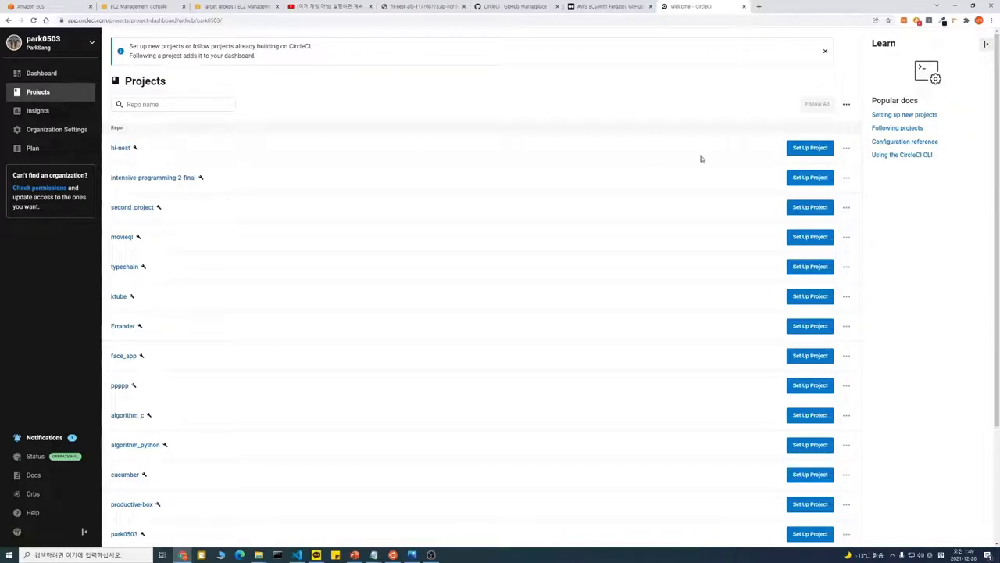
{"action": "left_click", "coordinate": [808, 150]}
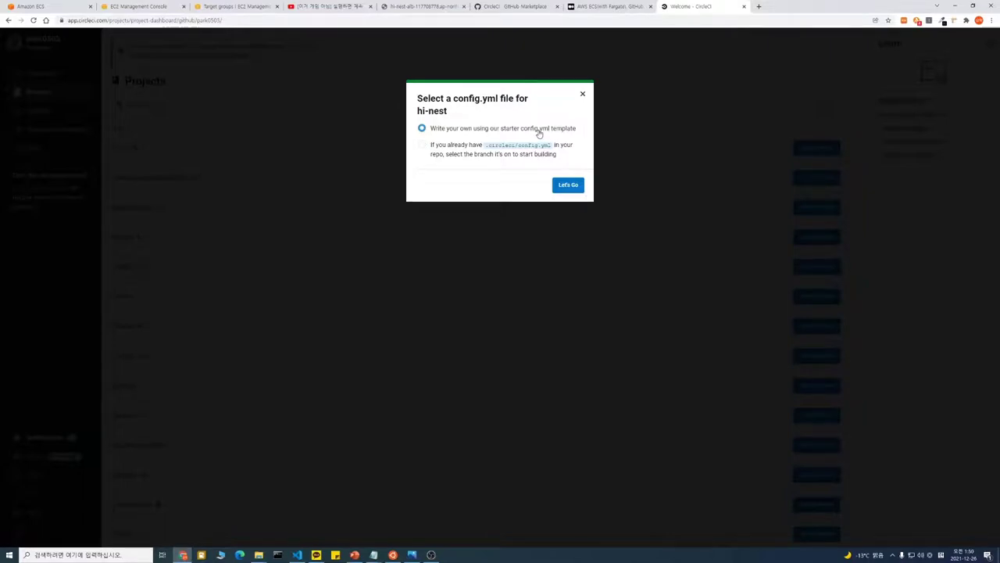
Step: Keep the starter template option and select the Node sample as hi-nest's config.yml
{"action": "left_click", "coordinate": [571, 187]}
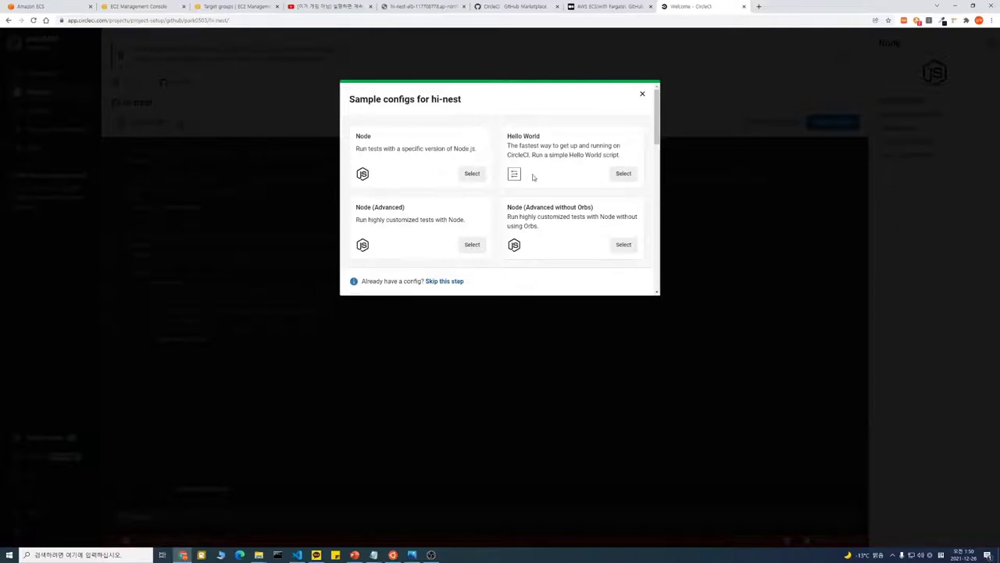
{"action": "scroll", "coordinate": [539, 181], "scroll_direction": "down", "scroll_amount": 3}
{"action": "scroll", "coordinate": [545, 185], "scroll_direction": "up", "scroll_amount": 3}
{"action": "left_click_drag", "start_coordinate": [363, 136], "coordinate": [424, 172]}
{"action": "left_click", "coordinate": [425, 172]}
{"action": "scroll", "coordinate": [469, 174], "scroll_direction": "down", "scroll_amount": 5}
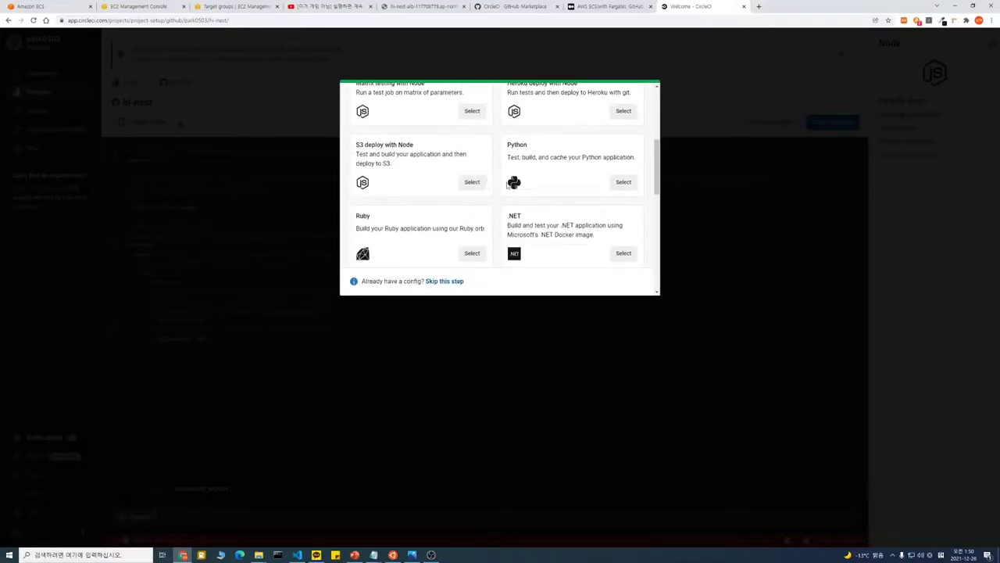
{"action": "scroll", "coordinate": [513, 182], "scroll_direction": "down", "scroll_amount": 1}
{"action": "scroll", "coordinate": [516, 172], "scroll_direction": "up", "scroll_amount": 1}
{"action": "left_click_drag", "start_coordinate": [525, 156], "coordinate": [519, 144]}
{"action": "left_click", "coordinate": [542, 178]}
{"action": "scroll", "coordinate": [449, 190], "scroll_direction": "down", "scroll_amount": 2}
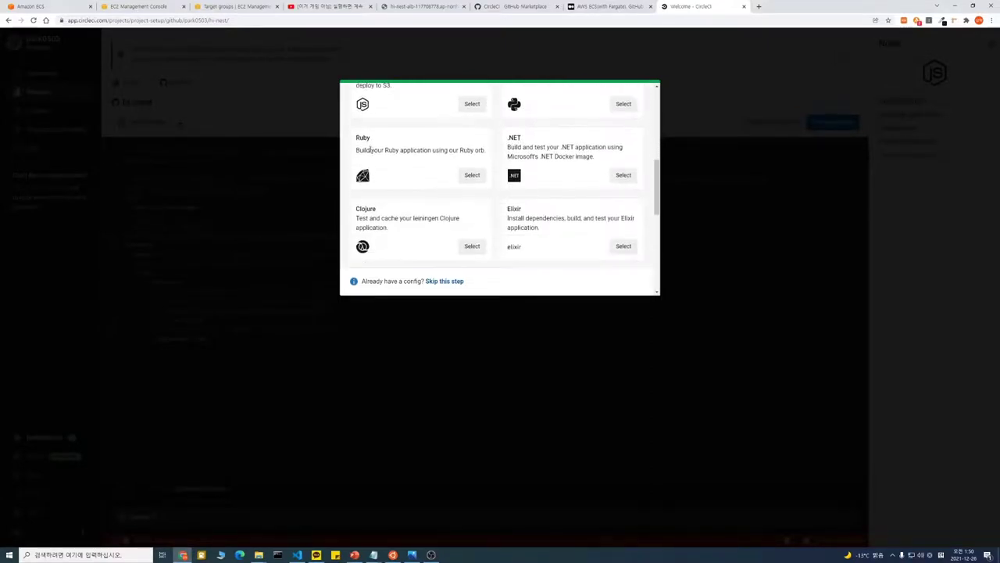
{"action": "left_click_drag", "start_coordinate": [370, 149], "coordinate": [391, 172]}
{"action": "left_click", "coordinate": [418, 179]}
{"action": "scroll", "coordinate": [428, 180], "scroll_direction": "down", "scroll_amount": 3}
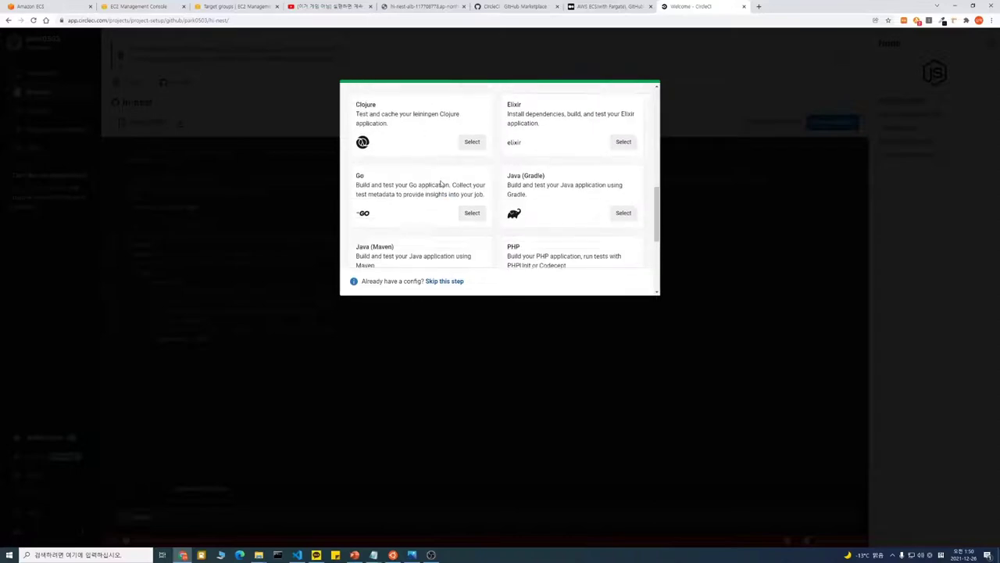
{"action": "scroll", "coordinate": [454, 195], "scroll_direction": "down", "scroll_amount": 2}
{"action": "scroll", "coordinate": [468, 207], "scroll_direction": "up", "scroll_amount": 5}
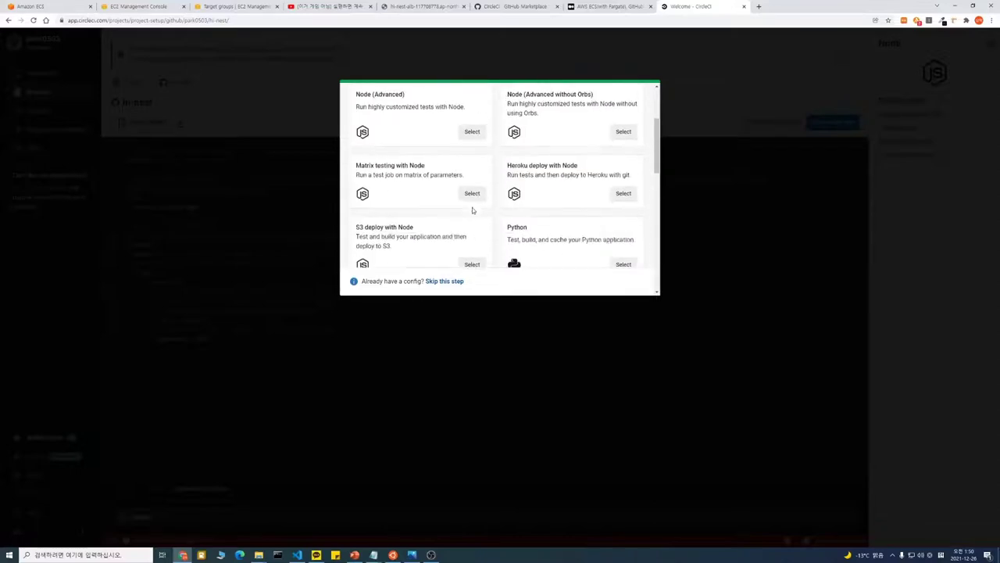
{"action": "scroll", "coordinate": [472, 207], "scroll_direction": "up", "scroll_amount": 2}
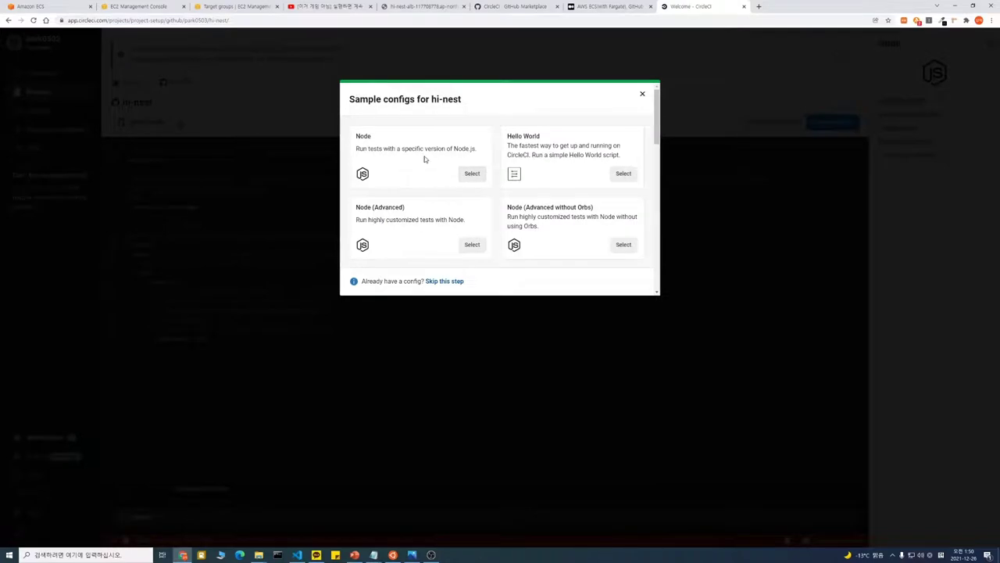
{"action": "left_click", "coordinate": [472, 174]}
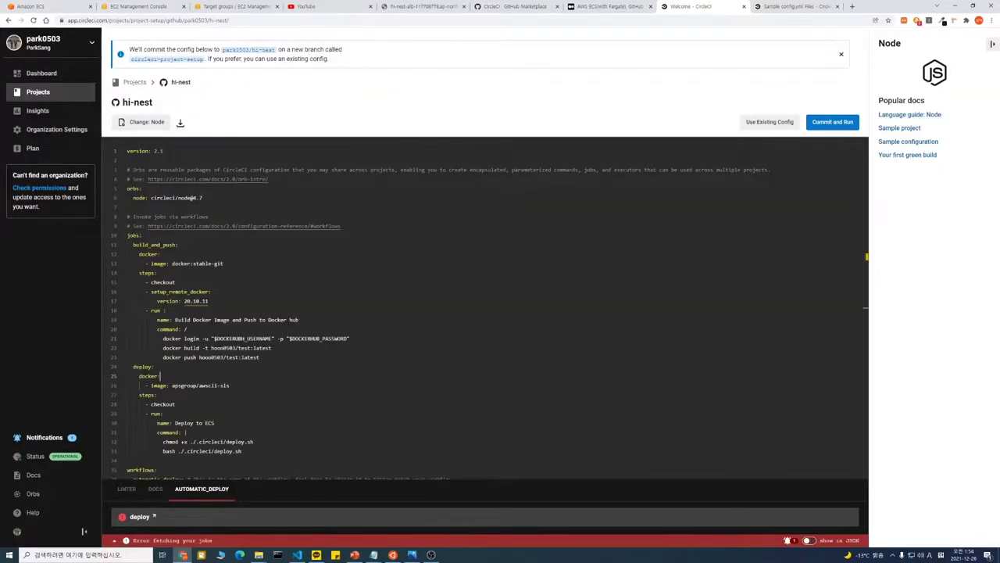
{"action": "scroll", "coordinate": [485, 308], "scroll_direction": "down", "scroll_amount": 3}
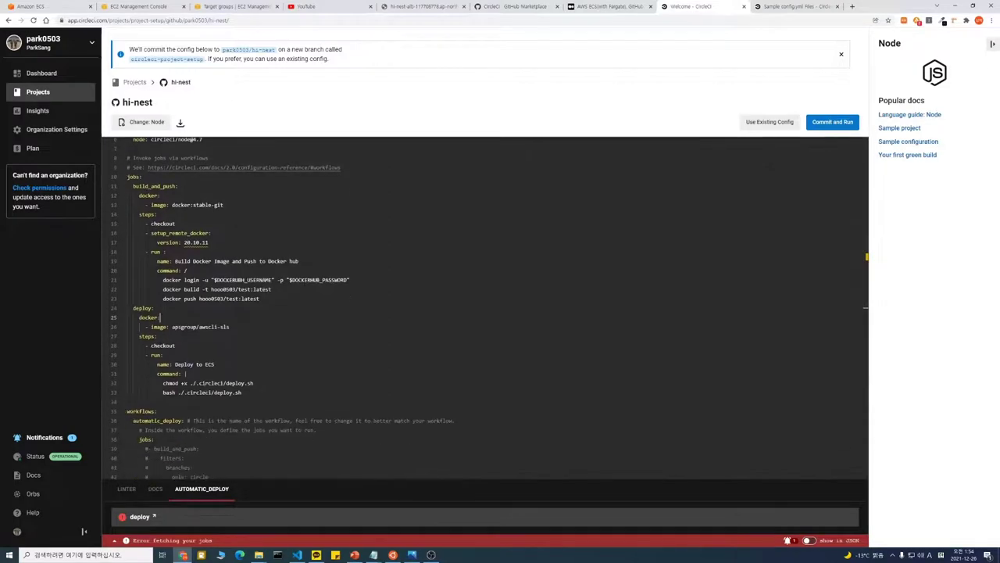
{"action": "scroll", "coordinate": [485, 308], "scroll_direction": "up", "scroll_amount": 3}
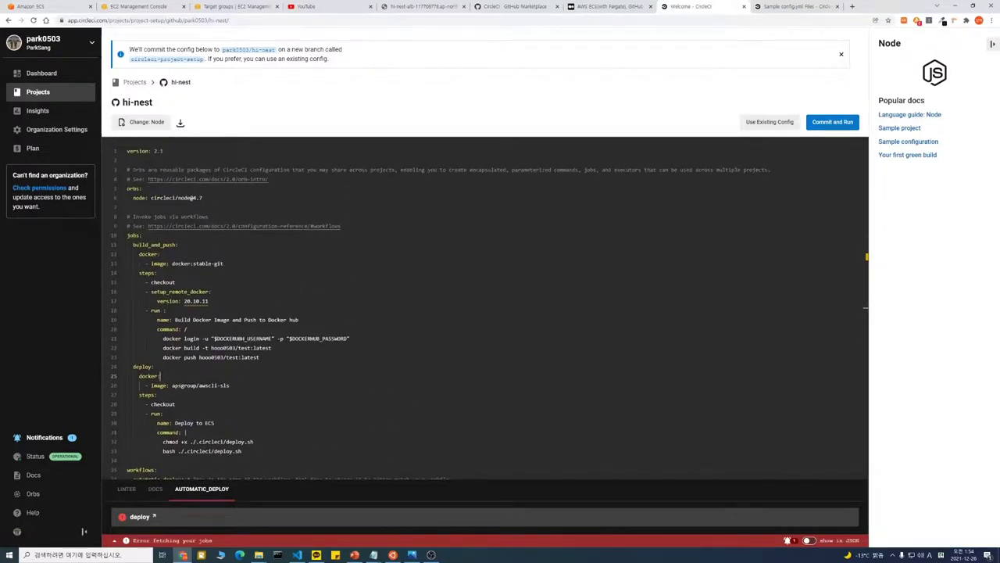
{"action": "left_click_drag", "start_coordinate": [186, 432], "coordinate": [127, 226]}
{"action": "left_click", "coordinate": [364, 406]}
{"action": "scroll", "coordinate": [364, 406], "scroll_direction": "down", "scroll_amount": 3}
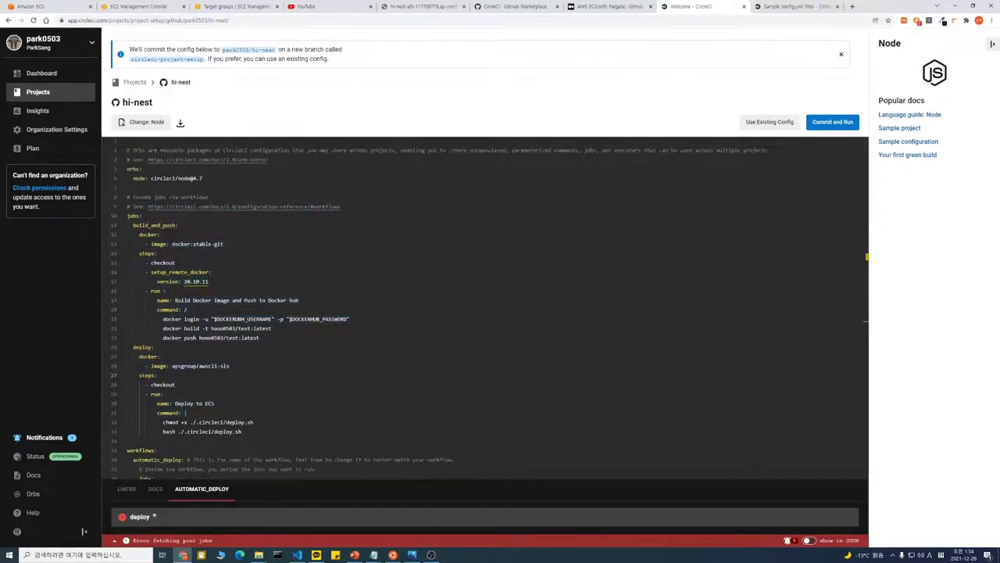
{"action": "scroll", "coordinate": [364, 406], "scroll_direction": "up", "scroll_amount": 3}
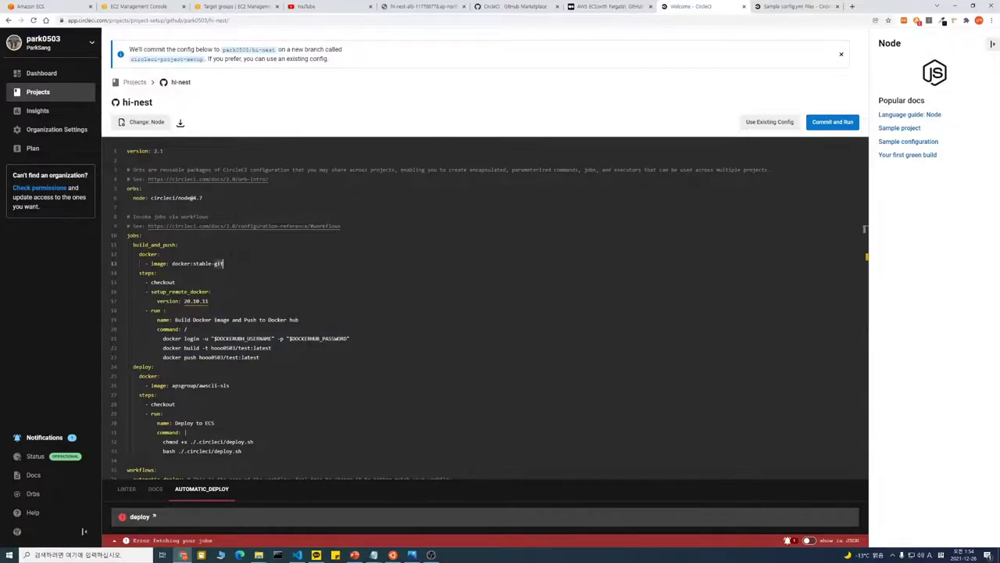
{"action": "left_click_drag", "start_coordinate": [865, 229], "coordinate": [16, 145]}
{"action": "left_click", "coordinate": [178, 245]}
{"action": "scroll", "coordinate": [485, 312], "scroll_direction": "down", "scroll_amount": 2}
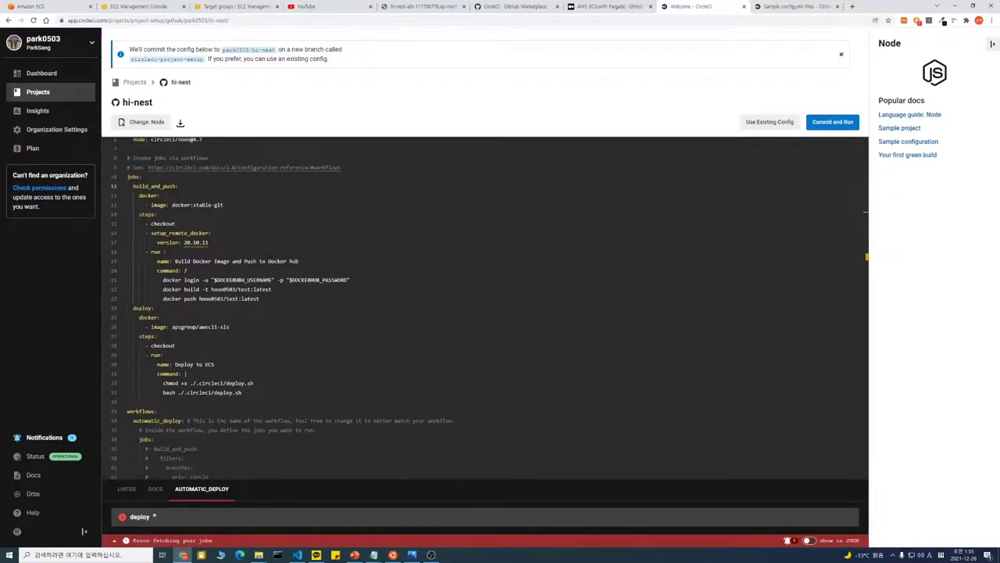
{"action": "left_click_drag", "start_coordinate": [244, 392], "coordinate": [127, 181]}
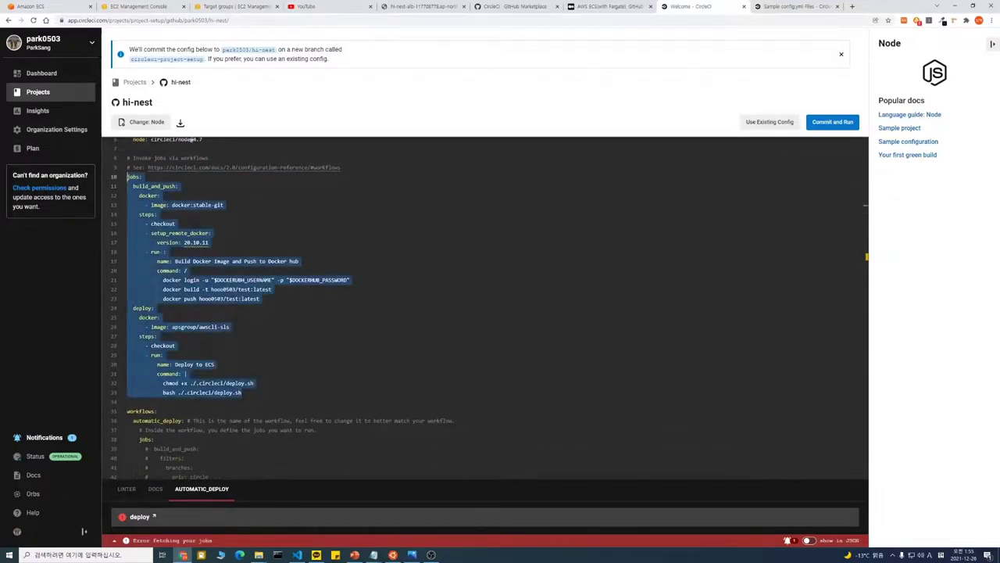
{"action": "scroll", "coordinate": [485, 312], "scroll_direction": "down", "scroll_amount": 2}
{"action": "left_click_drag", "start_coordinate": [206, 446], "coordinate": [47, 351]}
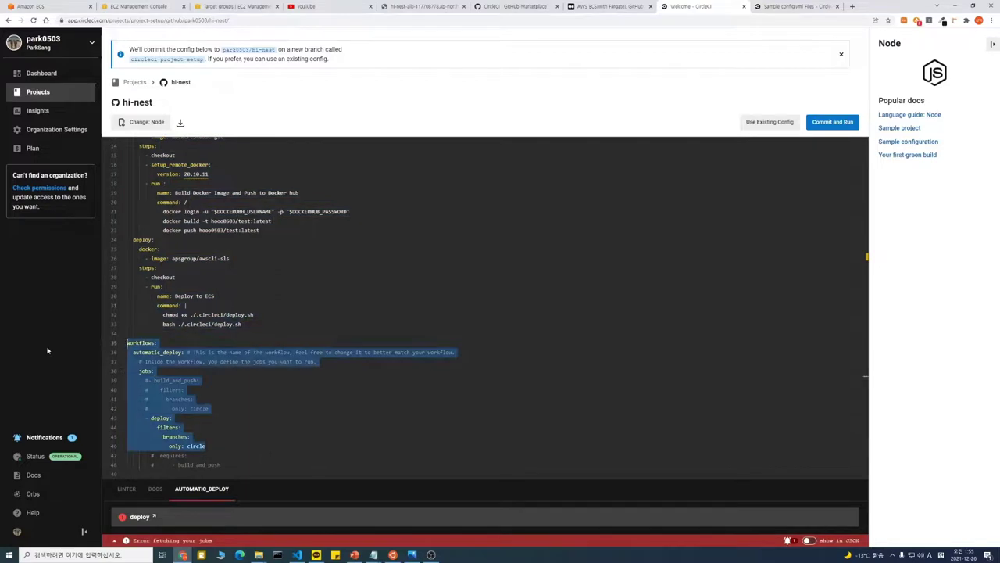
{"action": "scroll", "coordinate": [290, 307], "scroll_direction": "up", "scroll_amount": 2}
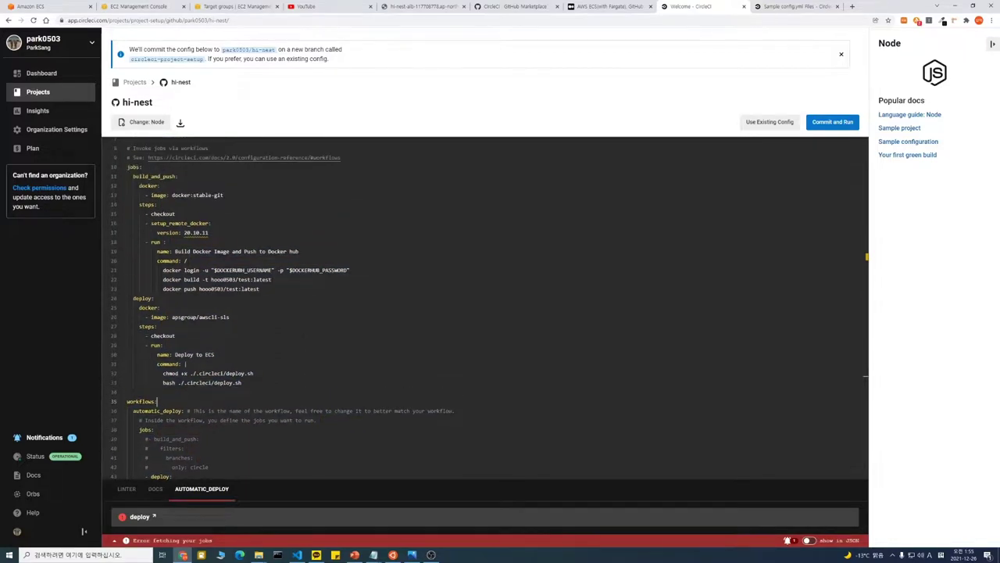
{"action": "left_click", "coordinate": [178, 176]}
{"action": "left_click_drag", "start_coordinate": [133, 176], "coordinate": [177, 176]}
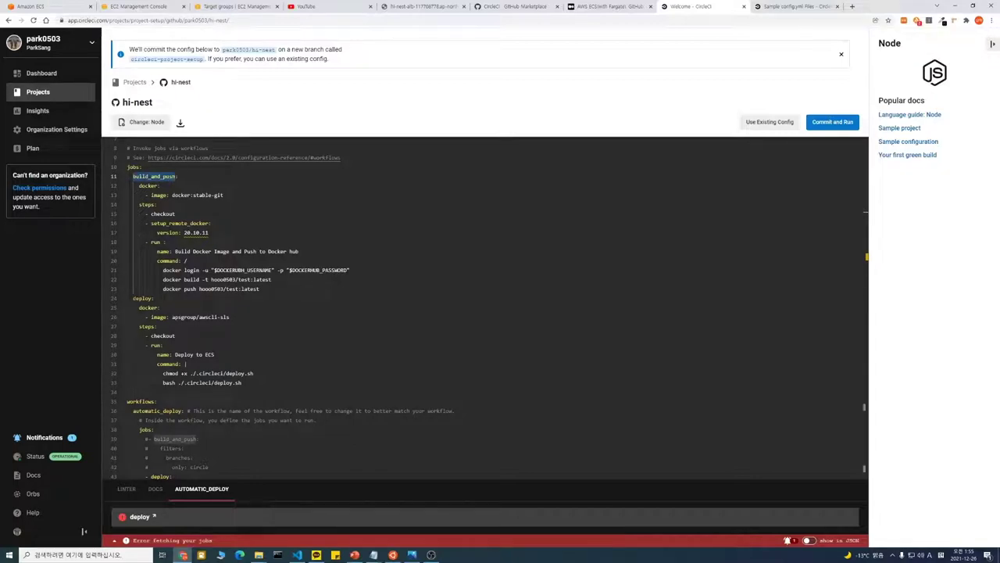
{"action": "left_click_drag", "start_coordinate": [133, 298], "coordinate": [152, 297]}
{"action": "key", "text": "ctrl+u"}
{"action": "key", "text": "ctrl+u"}
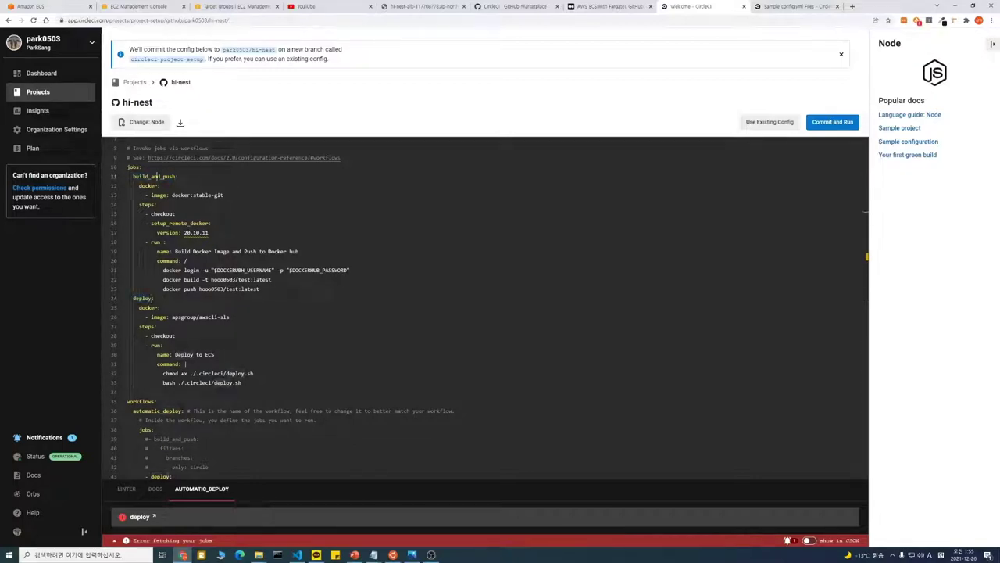
{"action": "key", "text": "ctrl+shift+u"}
{"action": "key", "text": "ctrl+shift+u"}
{"action": "key", "text": "ctrl+u"}
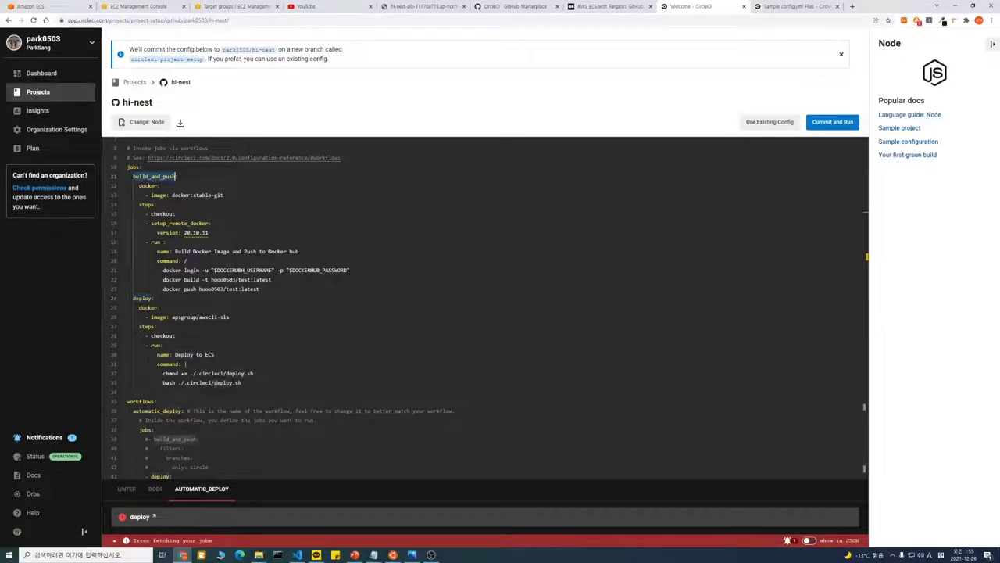
{"action": "key", "text": "ctrl+shift+u"}
{"action": "key", "text": "ctrl+u"}
{"action": "scroll", "coordinate": [485, 309], "scroll_direction": "down", "scroll_amount": 2}
{"action": "key", "text": "ctrl+u"}
{"action": "key", "text": "ctrl+u"}
{"action": "key", "text": "ctrl+u"}
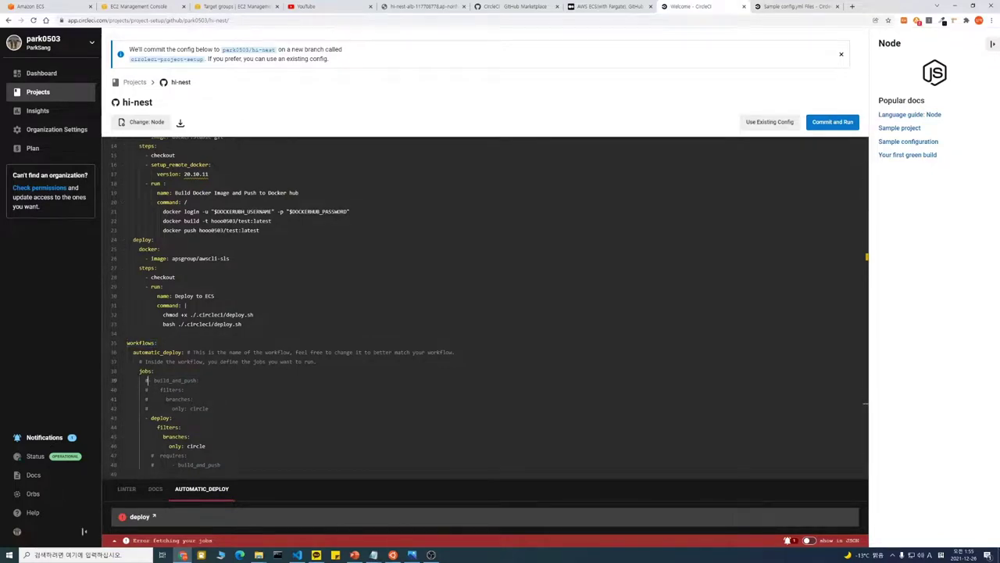
{"action": "key", "text": "ctrl+slash"}
{"action": "key", "text": "Down"}
{"action": "key", "text": "ctrl+slash"}
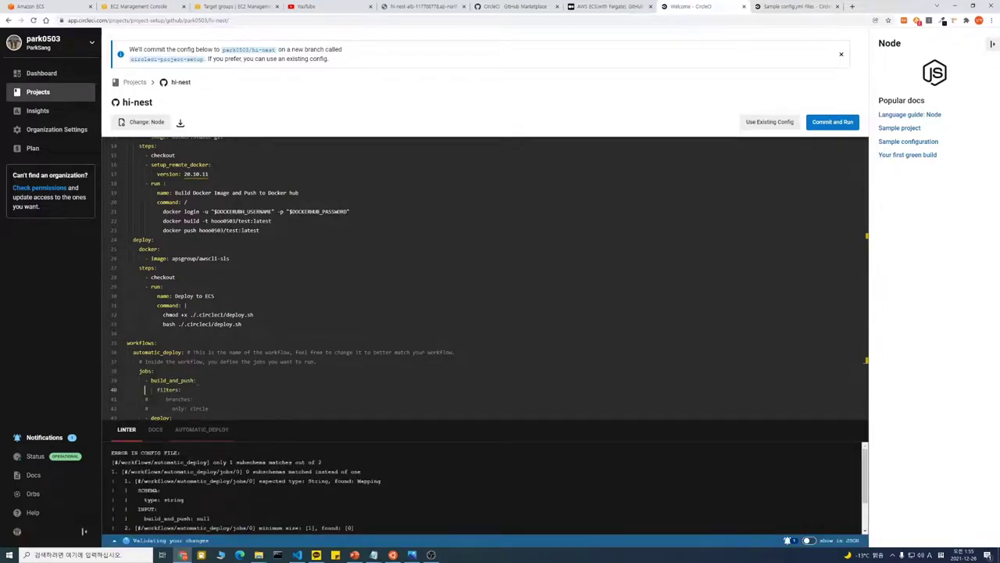
{"action": "key", "text": "Down"}
{"action": "key", "text": "ctrl+slash"}
{"action": "key", "text": "Down"}
{"action": "key", "text": "ctrl+slash"}
{"action": "scroll", "coordinate": [484, 309], "scroll_direction": "down", "scroll_amount": 2}
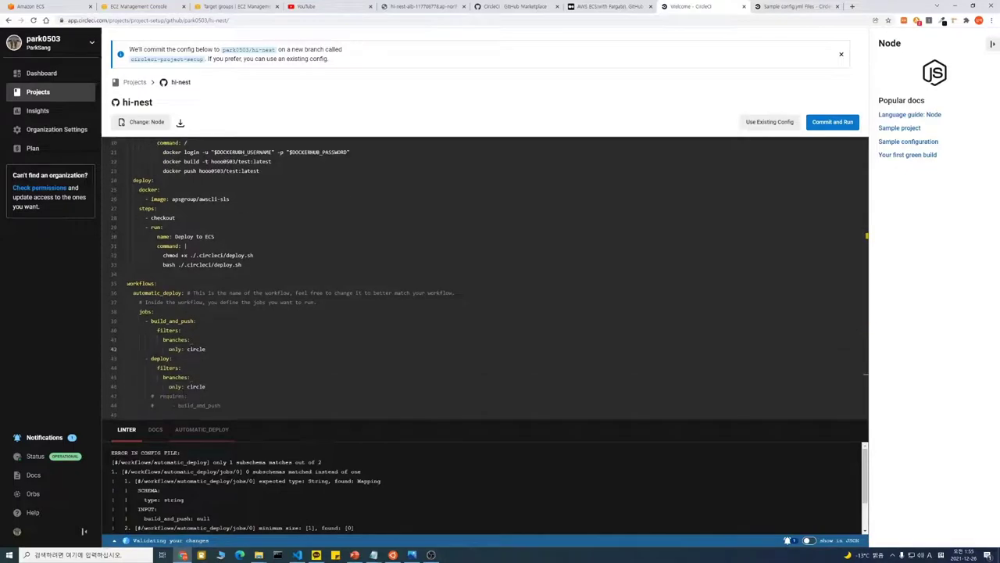
{"action": "left_click", "coordinate": [152, 396]}
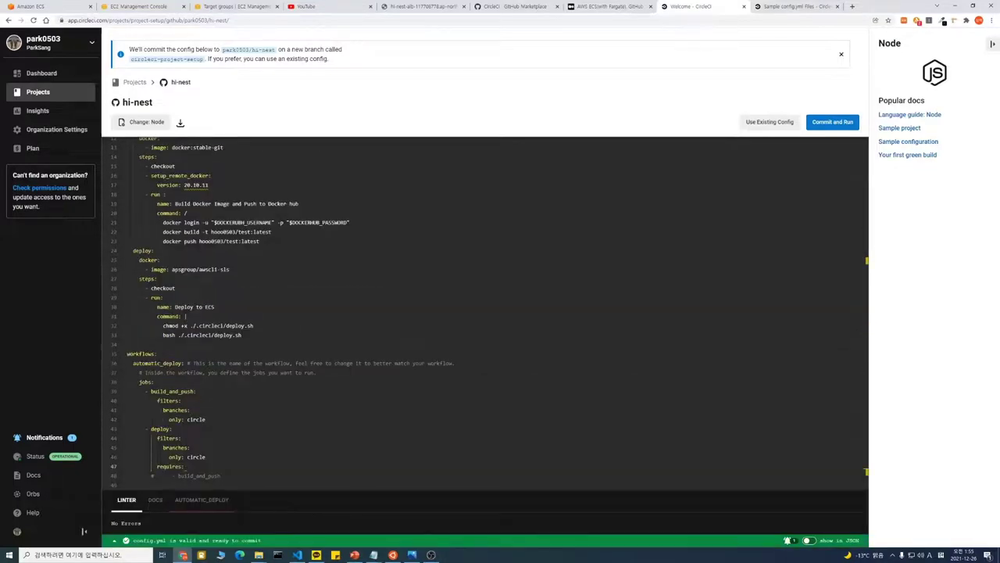
{"action": "key", "text": "ctrl+slash"}
{"action": "scroll", "coordinate": [484, 312], "scroll_direction": "up", "scroll_amount": 3}
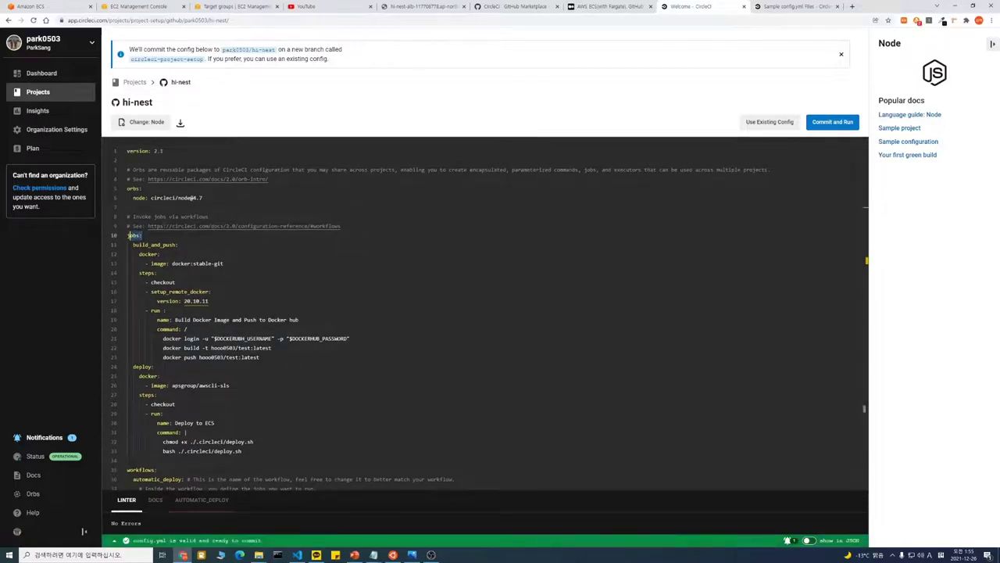
{"action": "left_click", "coordinate": [178, 244]}
{"action": "scroll", "coordinate": [178, 245], "scroll_direction": "down", "scroll_amount": 1}
{"action": "double_click", "coordinate": [154, 206]}
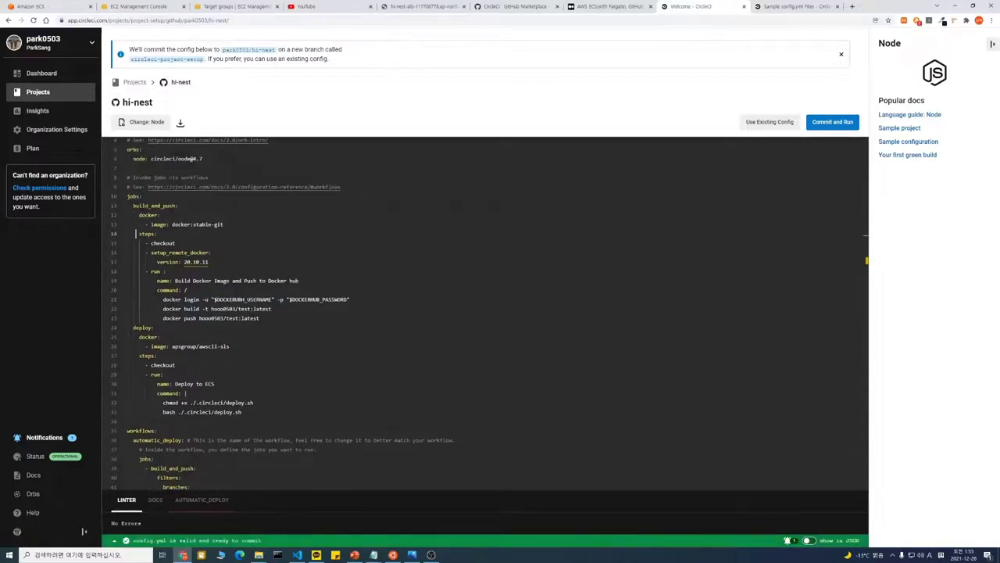
{"action": "left_click", "coordinate": [143, 328]}
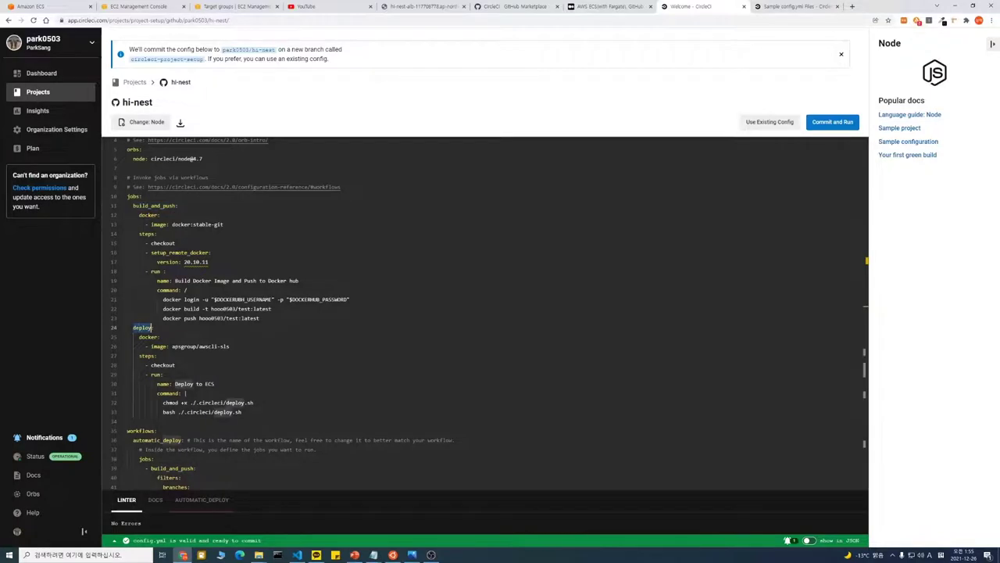
{"action": "left_click", "coordinate": [186, 290]}
{"action": "left_click", "coordinate": [154, 205]}
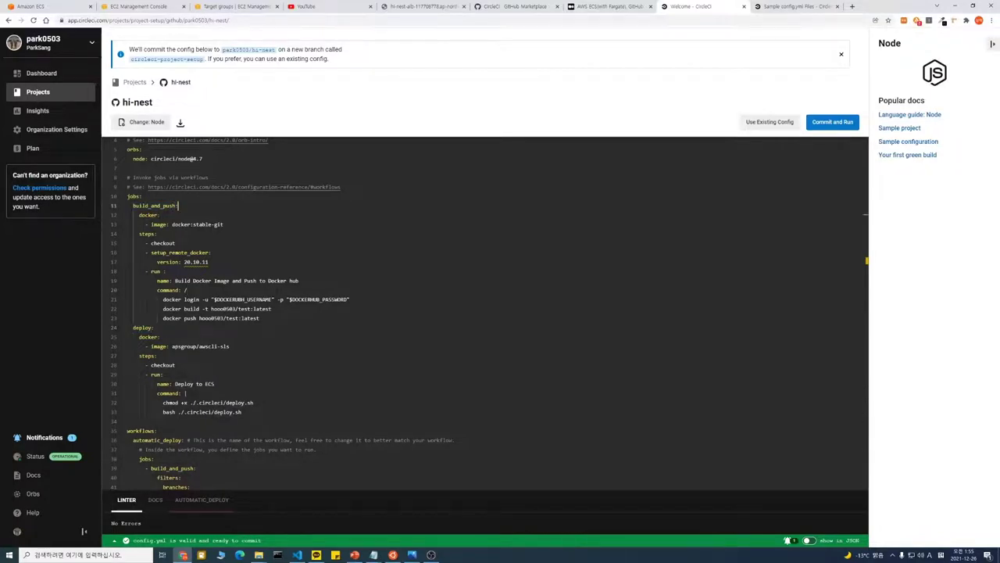
{"action": "left_click", "coordinate": [148, 215]}
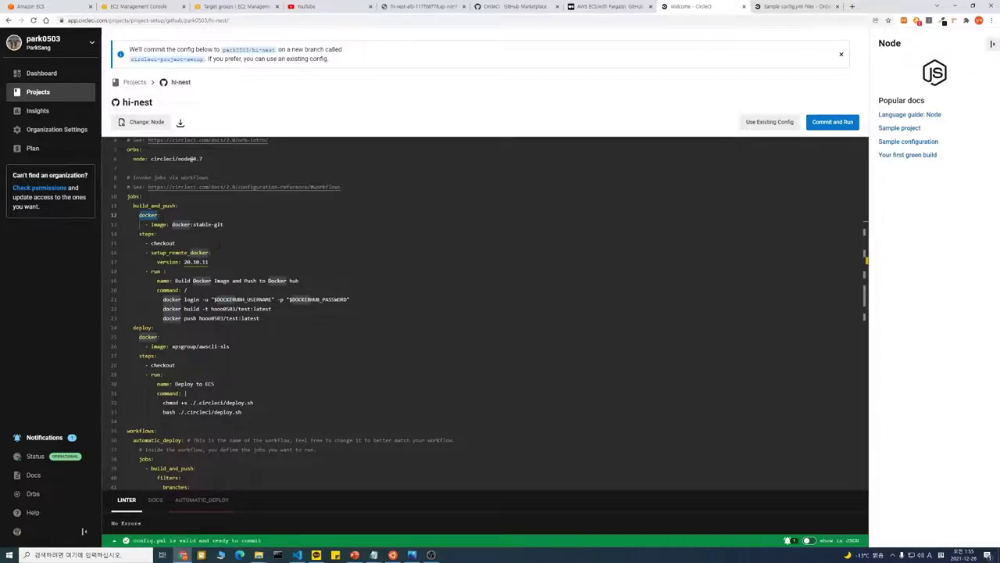
{"action": "key", "text": "End"}
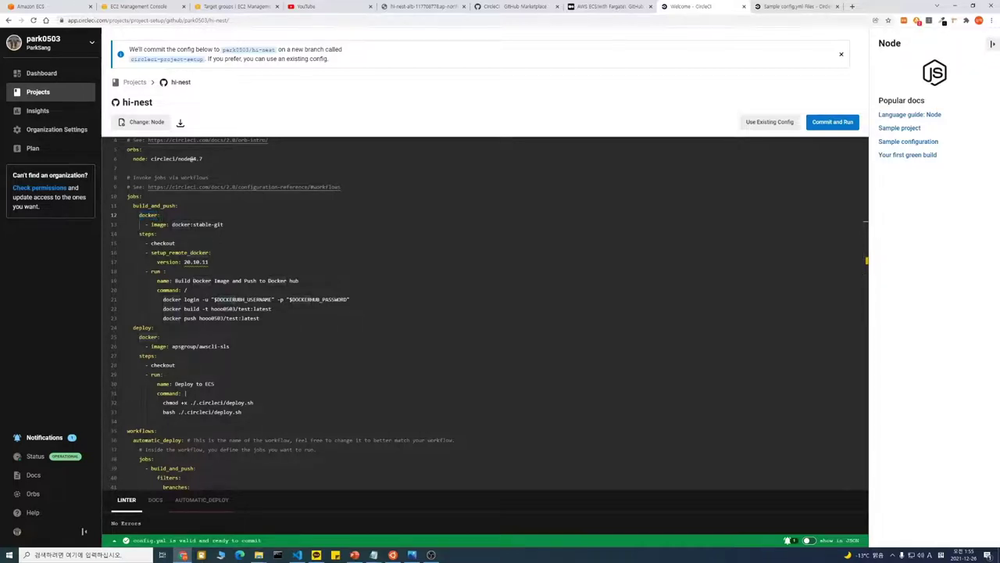
{"action": "double_click", "coordinate": [180, 224]}
{"action": "mouse_move", "coordinate": [224, 225]}
{"action": "left_mouse_down"}
{"action": "mouse_move", "coordinate": [147, 225]}
{"action": "mouse_move", "coordinate": [224, 225]}
{"action": "left_mouse_up"}
{"action": "left_click", "coordinate": [224, 224]}
{"action": "left_click", "coordinate": [224, 224]}
{"action": "left_click", "coordinate": [160, 215]}
{"action": "left_click_drag", "start_coordinate": [172, 224], "coordinate": [223, 224]}
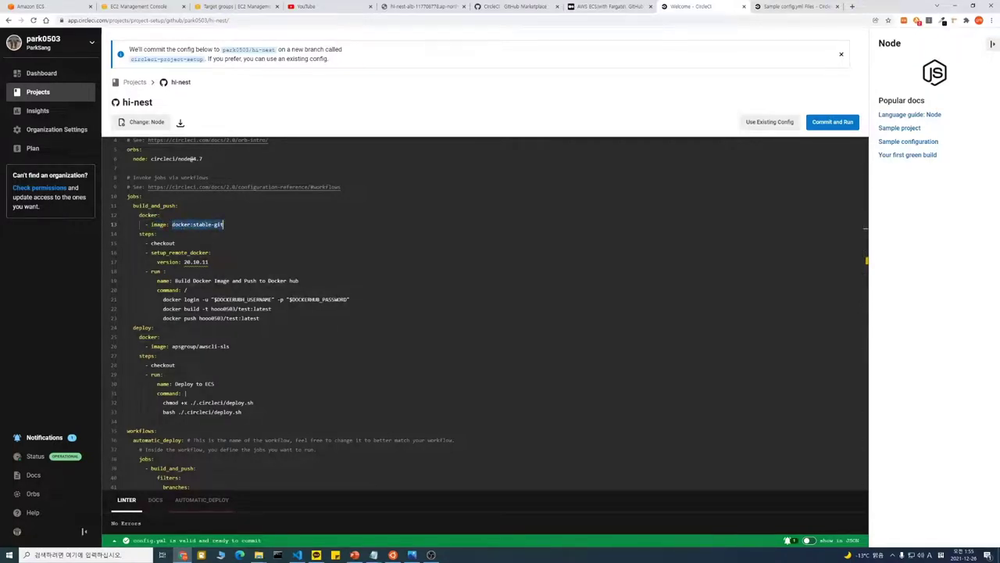
{"action": "left_click", "coordinate": [222, 224]}
{"action": "left_click_drag", "start_coordinate": [259, 318], "coordinate": [111, 301]}
{"action": "left_click_drag", "start_coordinate": [172, 224], "coordinate": [223, 225]}
{"action": "mouse_move", "coordinate": [259, 318]}
{"action": "left_mouse_down"}
{"action": "mouse_move", "coordinate": [127, 301]}
{"action": "mouse_move", "coordinate": [260, 318]}
{"action": "left_mouse_up"}
{"action": "left_click", "coordinate": [318, 327]}
{"action": "left_click", "coordinate": [260, 318]}
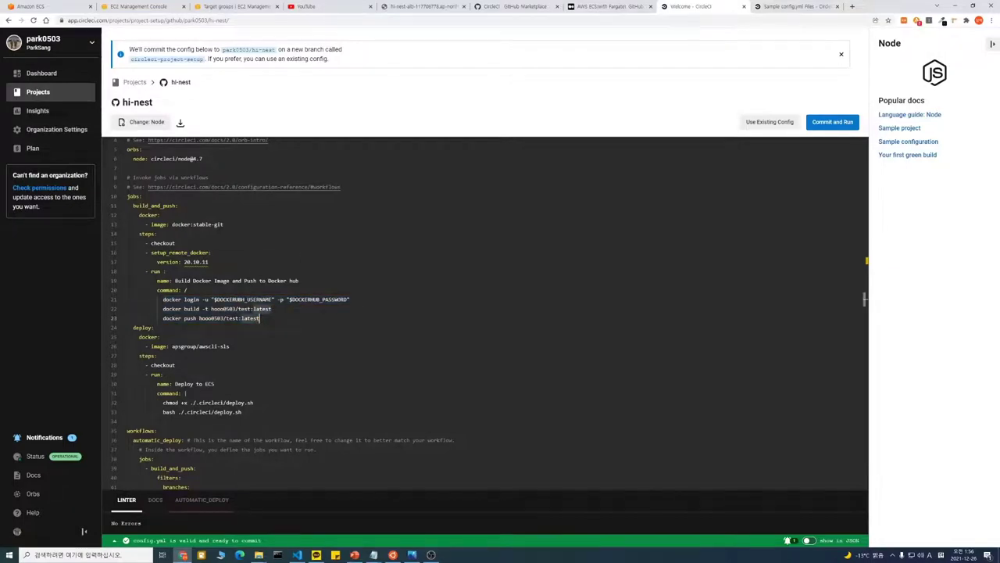
{"action": "left_click", "coordinate": [175, 243]}
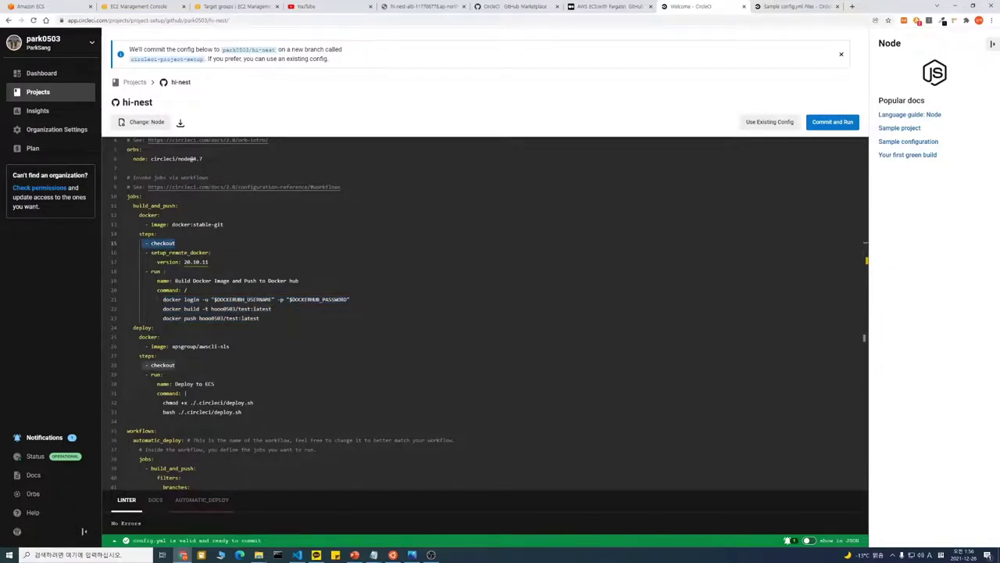
{"action": "left_click", "coordinate": [153, 243]}
{"action": "key", "text": "End"}
{"action": "left_click_drag", "start_coordinate": [123, 102], "coordinate": [154, 105]}
{"action": "left_click", "coordinate": [176, 243]}
{"action": "left_click_drag", "start_coordinate": [211, 253], "coordinate": [144, 253]}
{"action": "left_click_drag", "start_coordinate": [209, 261], "coordinate": [156, 262]}
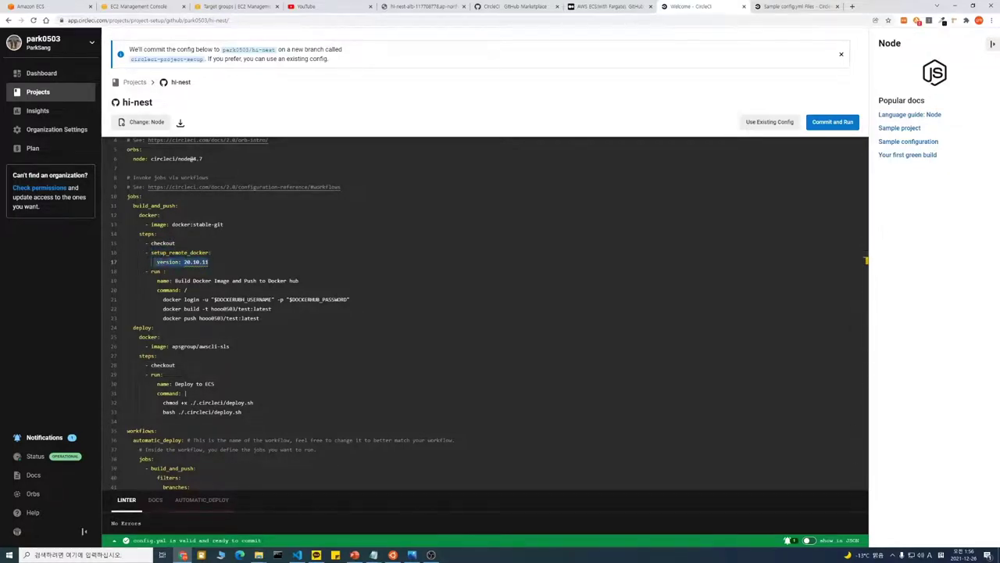
{"action": "left_click", "coordinate": [209, 262]}
{"action": "left_click", "coordinate": [164, 271]}
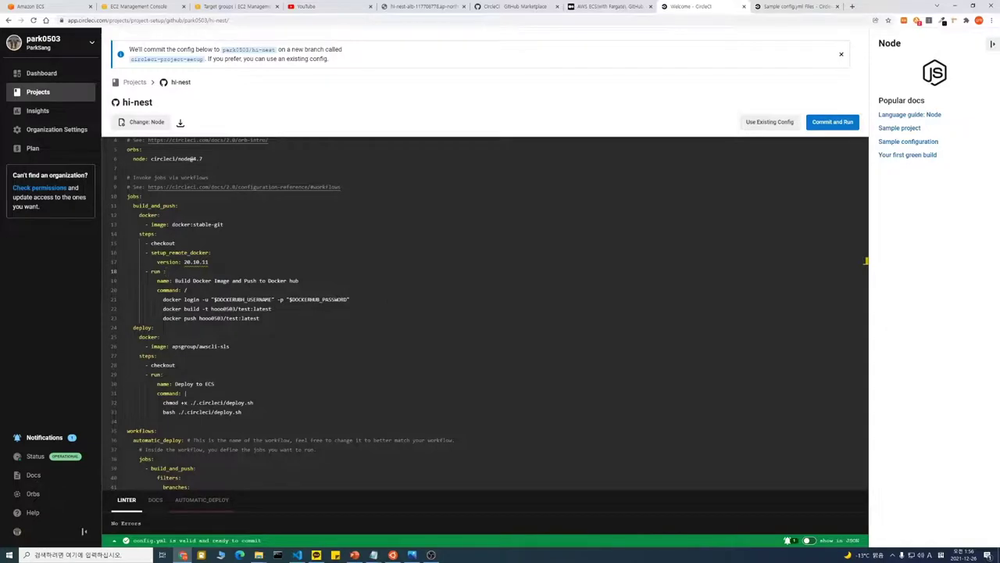
{"action": "left_click_drag", "start_coordinate": [208, 262], "coordinate": [183, 262]}
{"action": "left_click", "coordinate": [184, 262]}
{"action": "scroll", "coordinate": [312, 313], "scroll_direction": "down", "scroll_amount": 3}
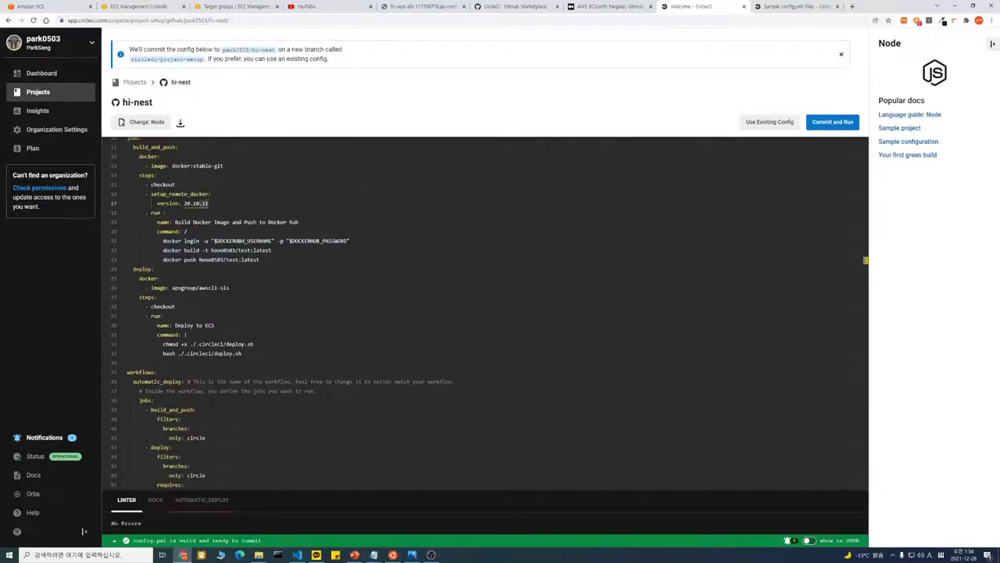
{"action": "mouse_move", "coordinate": [199, 203]}
{"action": "left_mouse_down"}
{"action": "mouse_move", "coordinate": [154, 203]}
{"action": "mouse_move", "coordinate": [182, 203]}
{"action": "left_mouse_up"}
{"action": "left_click", "coordinate": [205, 203]}
{"action": "left_click", "coordinate": [204, 204]}
{"action": "scroll", "coordinate": [204, 222], "scroll_direction": "up", "scroll_amount": 1}
{"action": "left_click", "coordinate": [208, 222]}
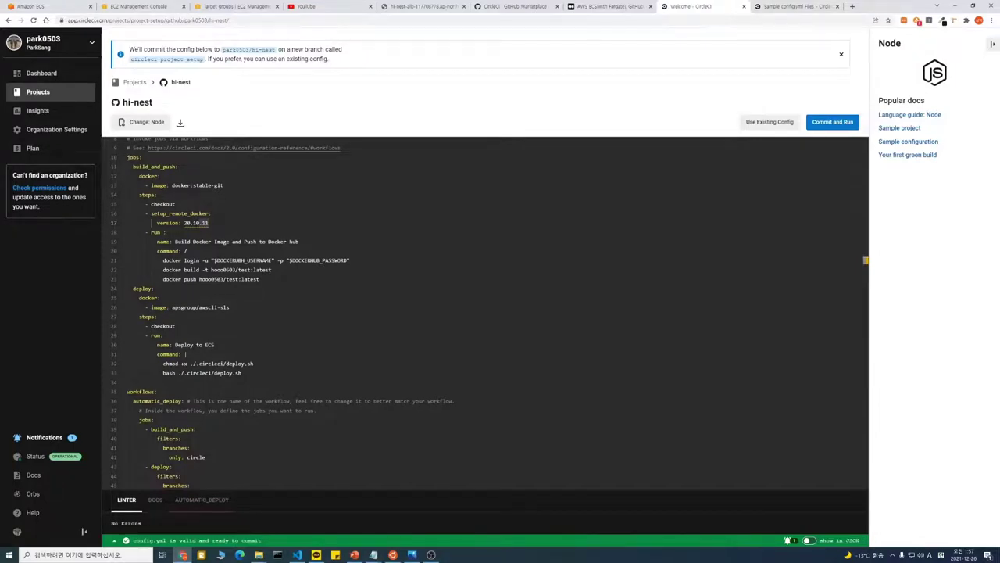
{"action": "scroll", "coordinate": [208, 223], "scroll_direction": "down", "scroll_amount": 1}
{"action": "scroll", "coordinate": [208, 223], "scroll_direction": "up", "scroll_amount": 1}
{"action": "left_click_drag", "start_coordinate": [208, 222], "coordinate": [184, 223]}
{"action": "left_click", "coordinate": [183, 222]}
{"action": "left_click_drag", "start_coordinate": [164, 232], "coordinate": [260, 279]}
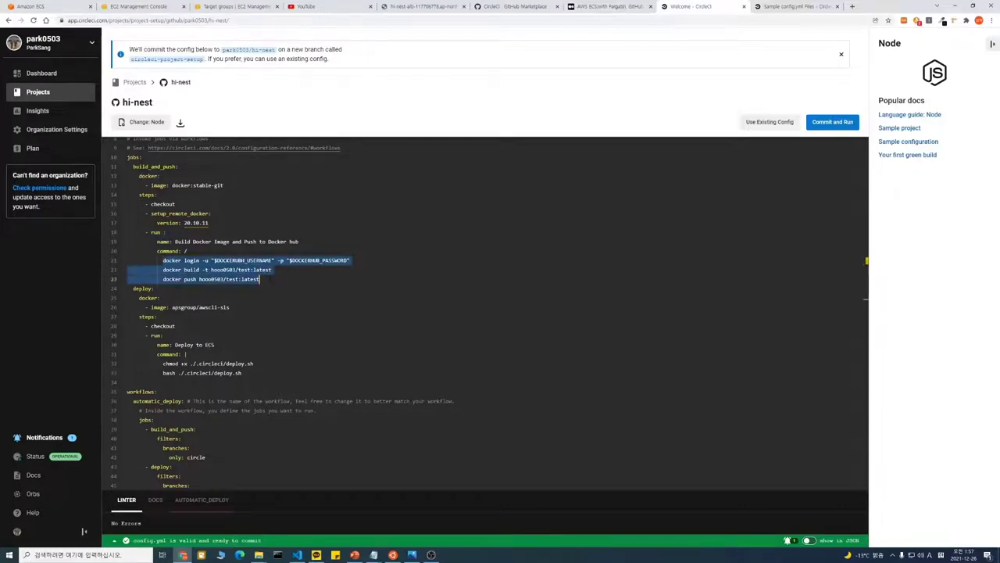
{"action": "left_click_drag", "start_coordinate": [299, 241], "coordinate": [156, 241]}
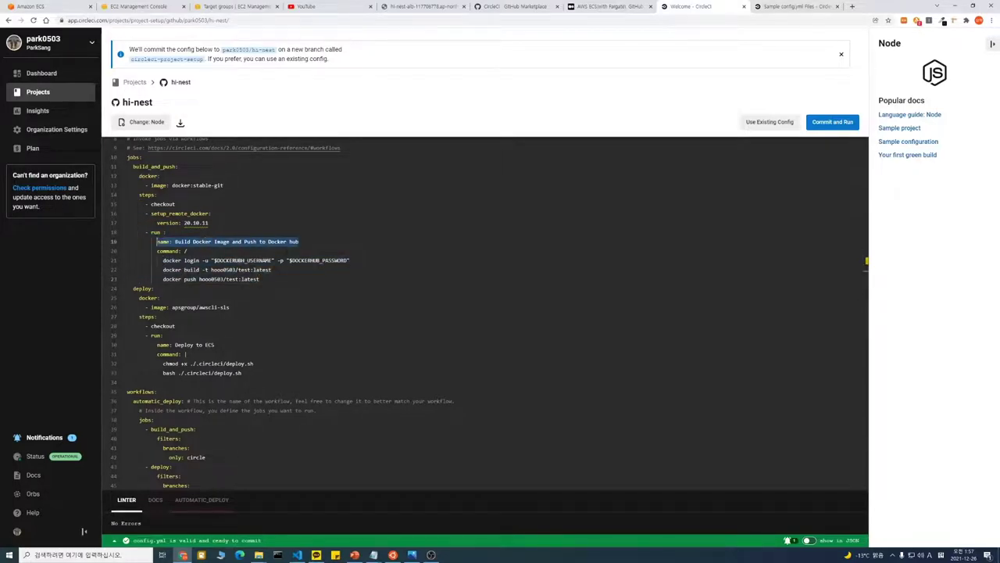
{"action": "left_click", "coordinate": [297, 242]}
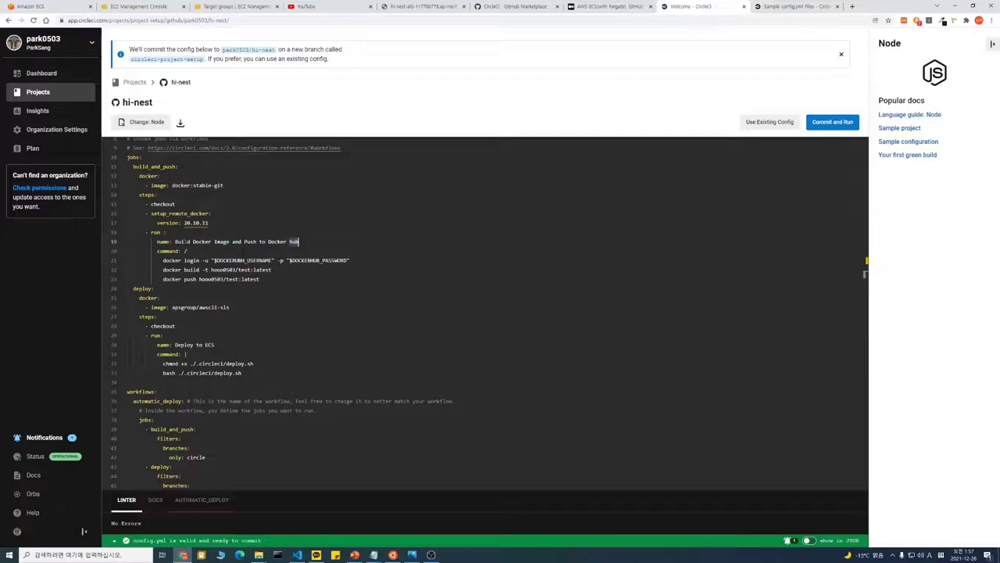
{"action": "left_click_drag", "start_coordinate": [298, 242], "coordinate": [175, 242]}
{"action": "left_click", "coordinate": [297, 241]}
{"action": "left_click_drag", "start_coordinate": [260, 279], "coordinate": [176, 269]}
{"action": "left_click", "coordinate": [154, 289]}
{"action": "left_click", "coordinate": [349, 261]}
{"action": "scroll", "coordinate": [350, 260], "scroll_direction": "down", "scroll_amount": 1}
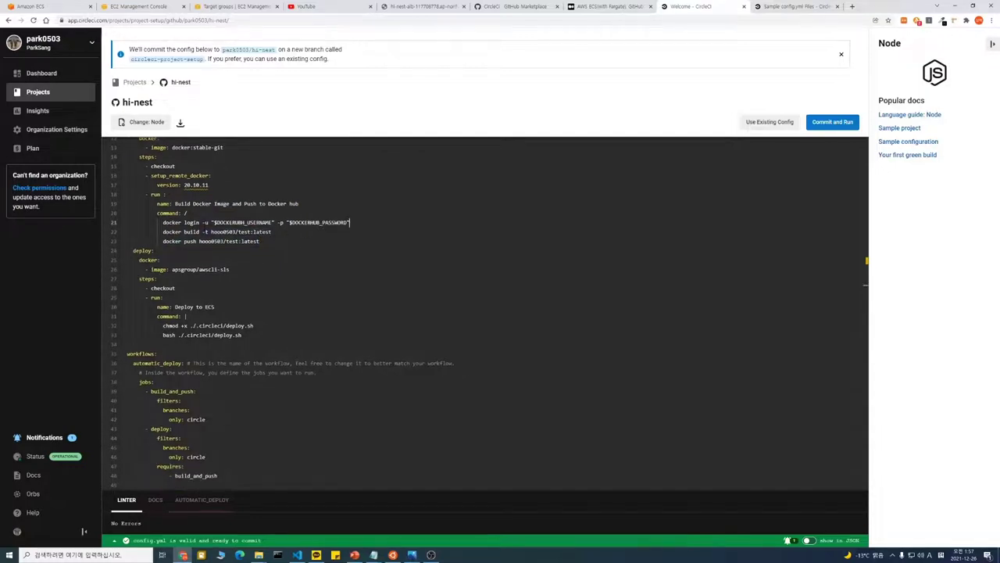
{"action": "double_click", "coordinate": [193, 223]}
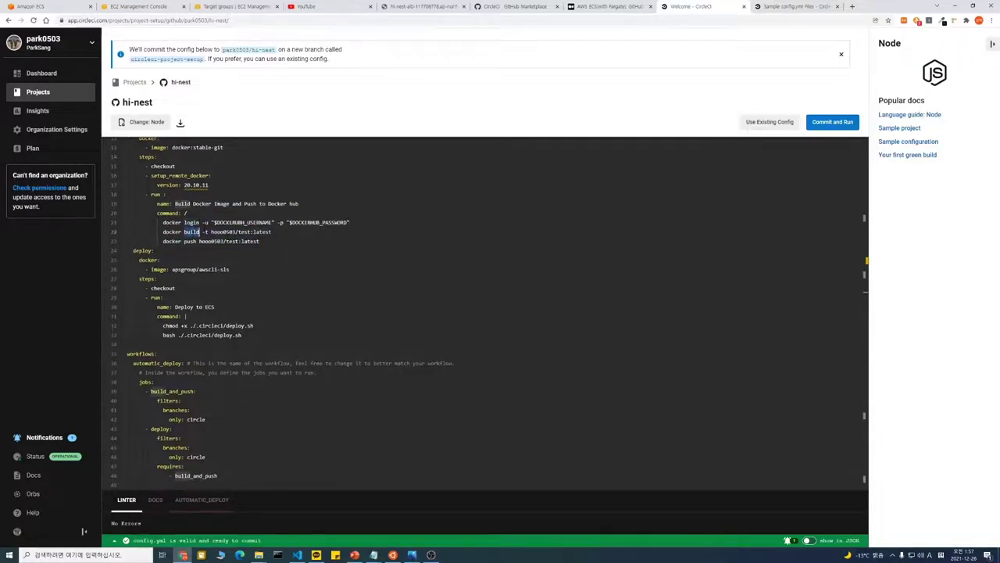
{"action": "left_click", "coordinate": [272, 232]}
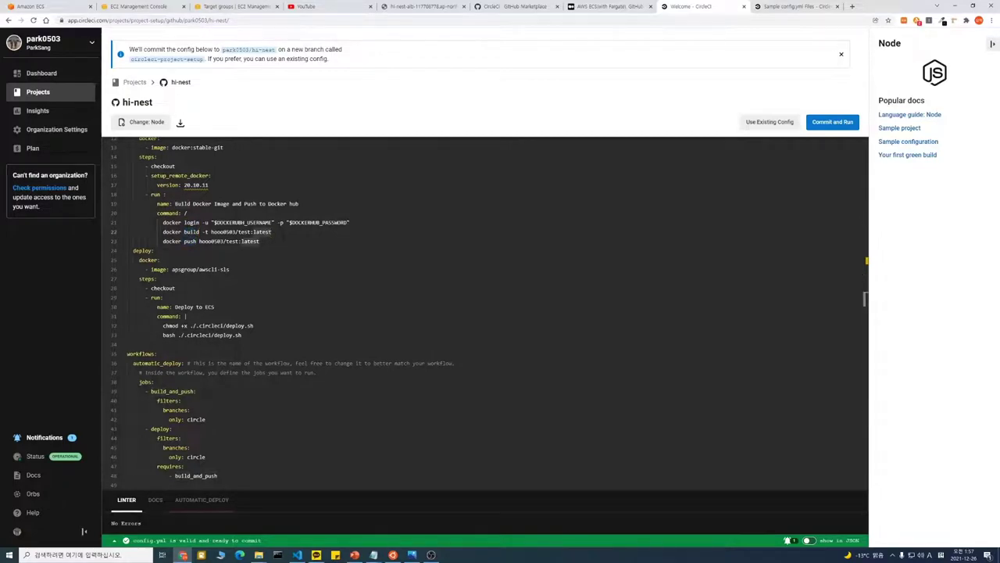
{"action": "left_click", "coordinate": [272, 232]}
{"action": "double_click", "coordinate": [243, 222]}
{"action": "double_click", "coordinate": [319, 223]}
{"action": "scroll", "coordinate": [319, 234], "scroll_direction": "up", "scroll_amount": 2}
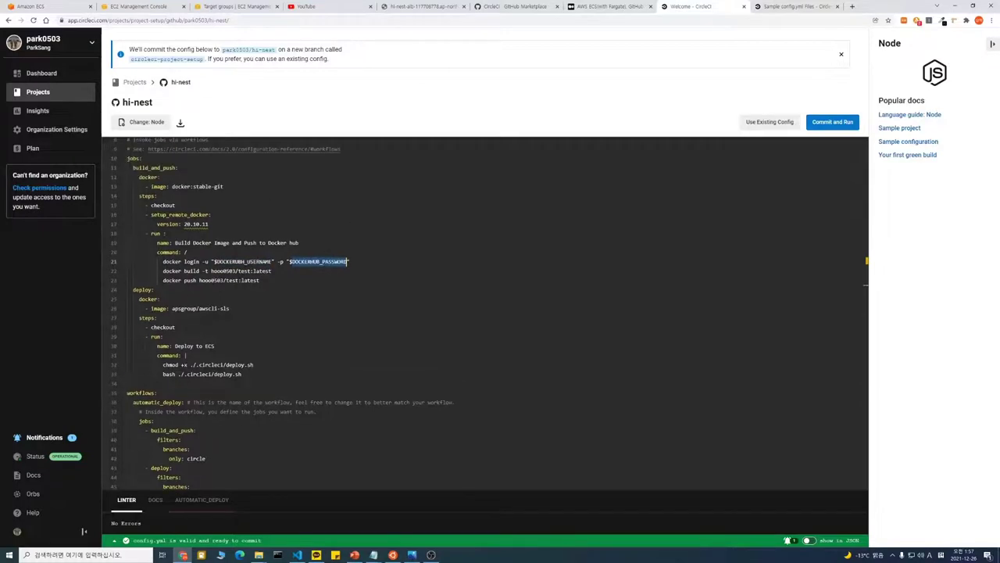
{"action": "double_click", "coordinate": [243, 281]}
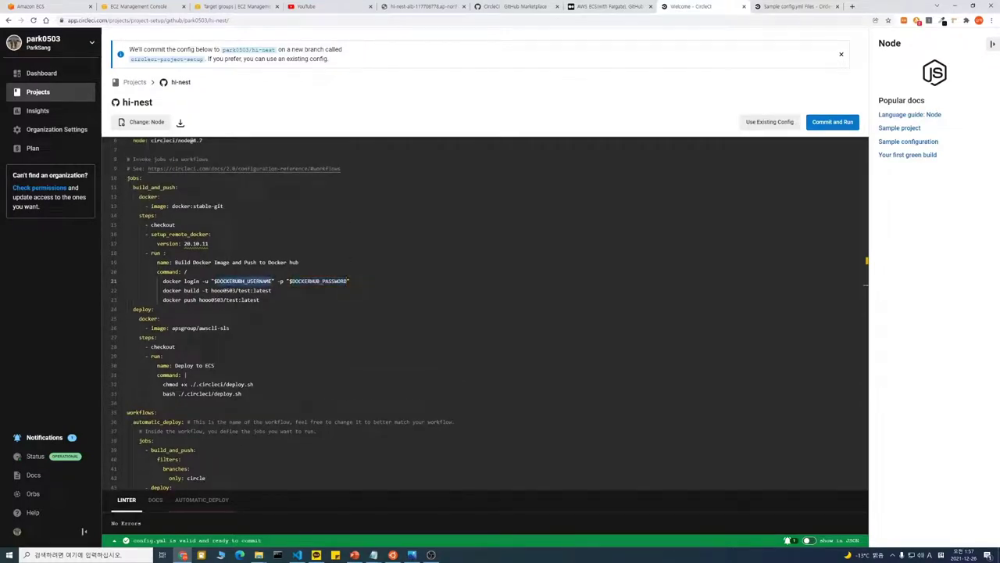
{"action": "left_click_drag", "start_coordinate": [289, 280], "coordinate": [347, 280]}
{"action": "left_click", "coordinate": [258, 290]}
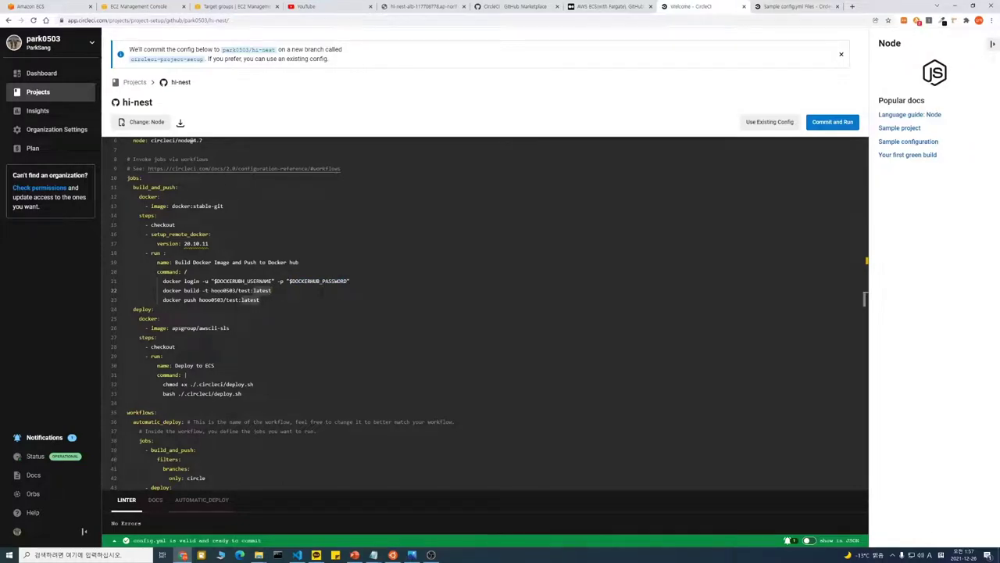
{"action": "double_click", "coordinate": [244, 280]}
{"action": "double_click", "coordinate": [320, 281]}
{"action": "left_click", "coordinate": [259, 299]}
{"action": "scroll", "coordinate": [290, 312], "scroll_direction": "down", "scroll_amount": 1}
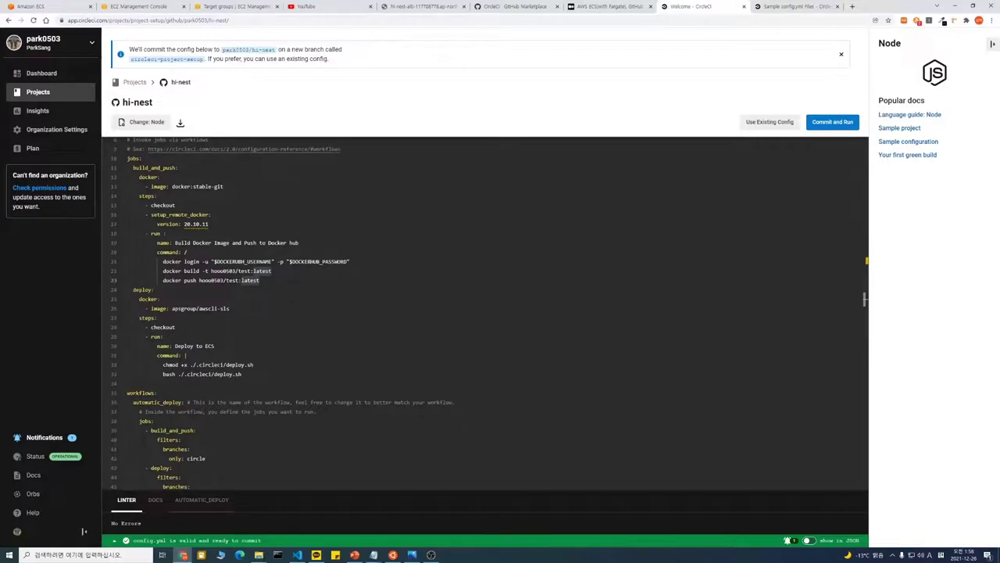
{"action": "left_click", "coordinate": [154, 289]}
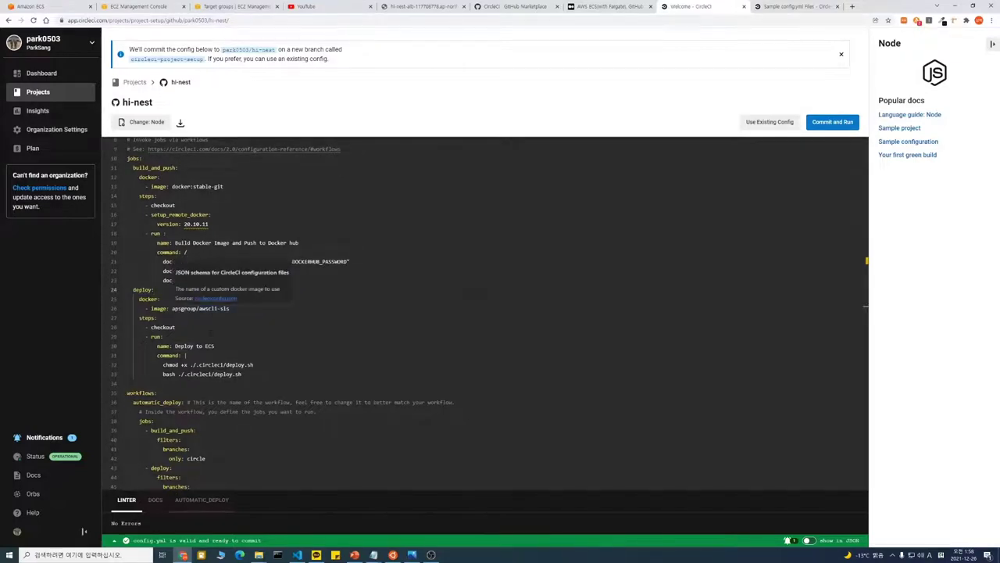
{"action": "left_click", "coordinate": [230, 308]}
{"action": "left_click", "coordinate": [218, 308]}
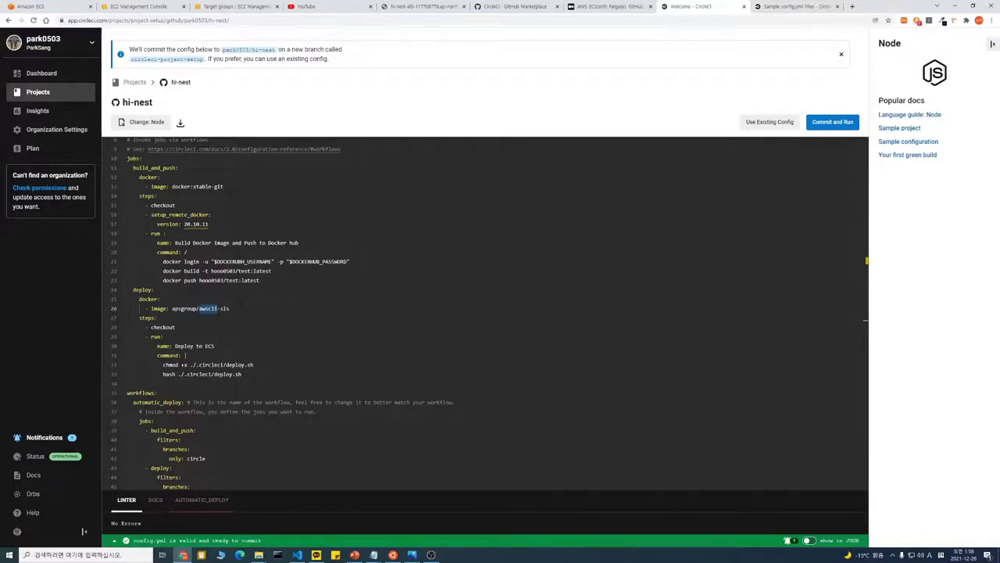
{"action": "left_click", "coordinate": [226, 309]}
{"action": "left_click_drag", "start_coordinate": [229, 308], "coordinate": [166, 309]}
{"action": "left_click_drag", "start_coordinate": [229, 308], "coordinate": [172, 309]}
{"action": "left_click", "coordinate": [172, 308]}
{"action": "double_click", "coordinate": [174, 328]}
{"action": "scroll", "coordinate": [173, 327], "scroll_direction": "down", "scroll_amount": 1}
{"action": "scroll", "coordinate": [175, 313], "scroll_direction": "down", "scroll_amount": 1}
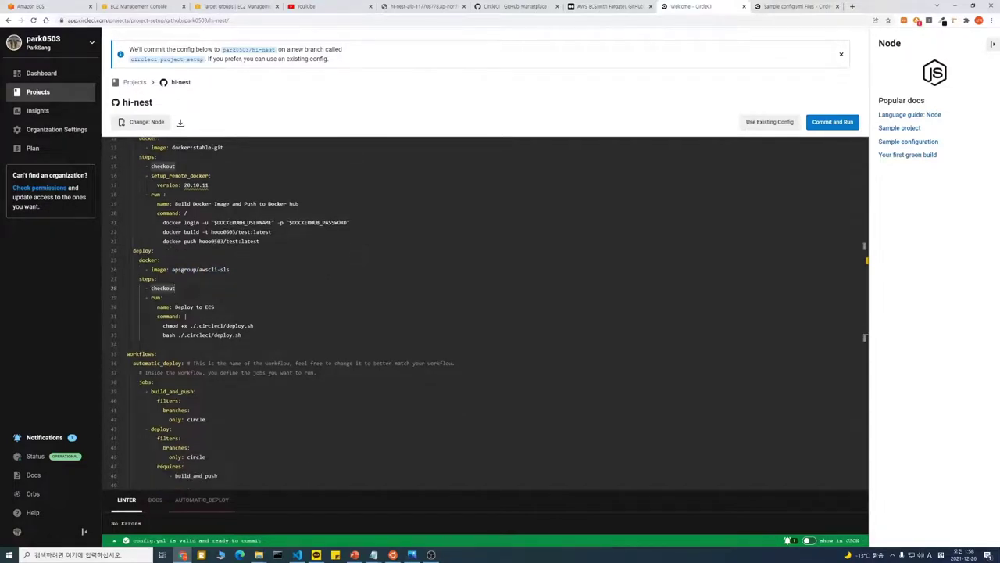
{"action": "left_click", "coordinate": [213, 306]}
{"action": "left_click", "coordinate": [253, 325]}
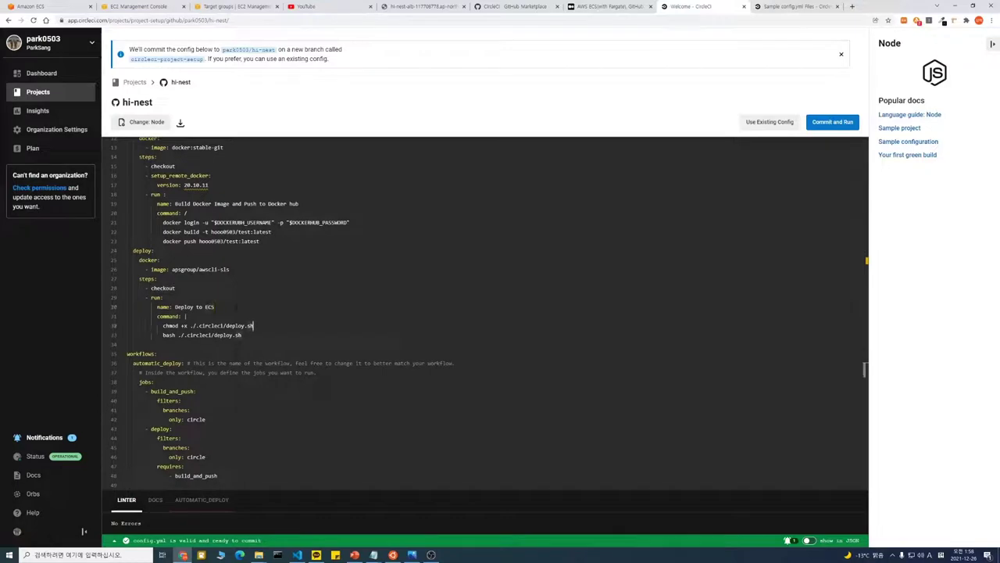
{"action": "double_click", "coordinate": [226, 334]}
{"action": "left_click", "coordinate": [242, 335]}
{"action": "double_click", "coordinate": [228, 334]}
{"action": "left_click", "coordinate": [172, 334]}
{"action": "double_click", "coordinate": [173, 325]}
{"action": "left_click", "coordinate": [175, 335]}
{"action": "left_click_drag", "start_coordinate": [175, 334], "coordinate": [162, 334]}
{"action": "left_click", "coordinate": [164, 335]}
{"action": "left_click", "coordinate": [181, 400]}
{"action": "double_click", "coordinate": [182, 363]}
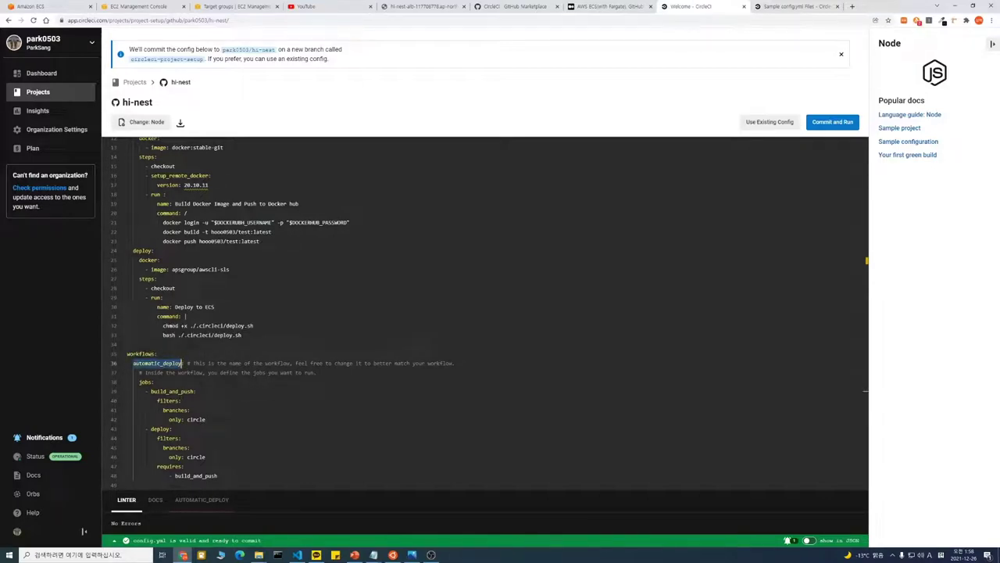
Step: Replace 'circle' with 'main' in the branches filter of the build_and_push and deploy jobs
{"action": "left_click", "coordinate": [172, 391]}
{"action": "left_click", "coordinate": [156, 428]}
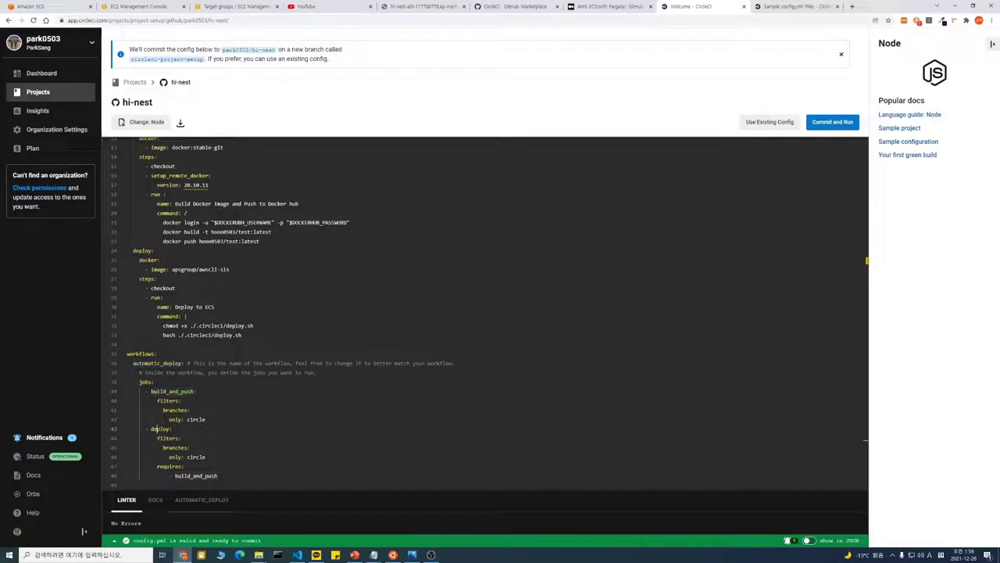
{"action": "double_click", "coordinate": [193, 391]}
{"action": "left_click", "coordinate": [171, 428]}
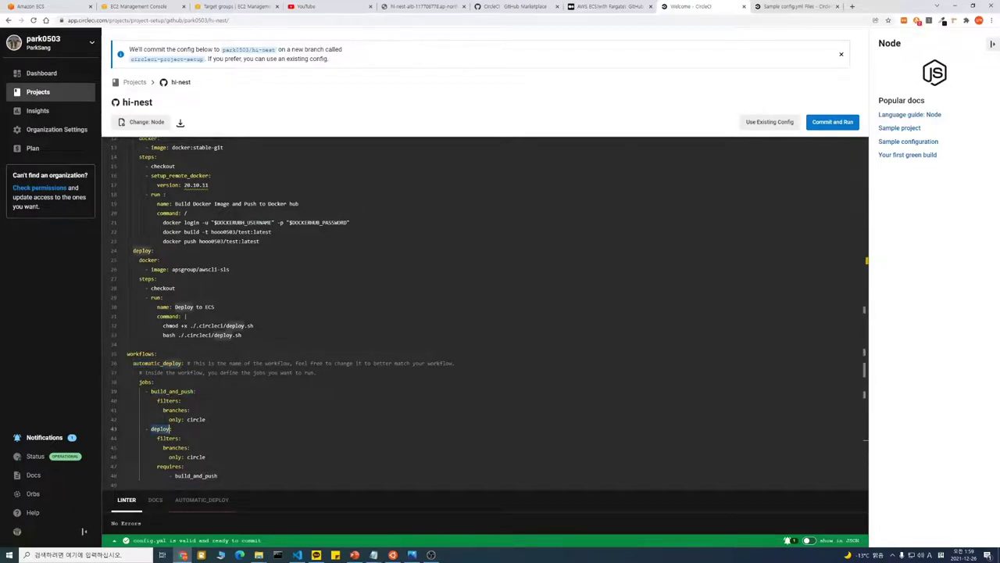
{"action": "scroll", "coordinate": [484, 312], "scroll_direction": "up", "scroll_amount": 1}
{"action": "scroll", "coordinate": [484, 312], "scroll_direction": "down", "scroll_amount": 1}
{"action": "left_click", "coordinate": [195, 391]}
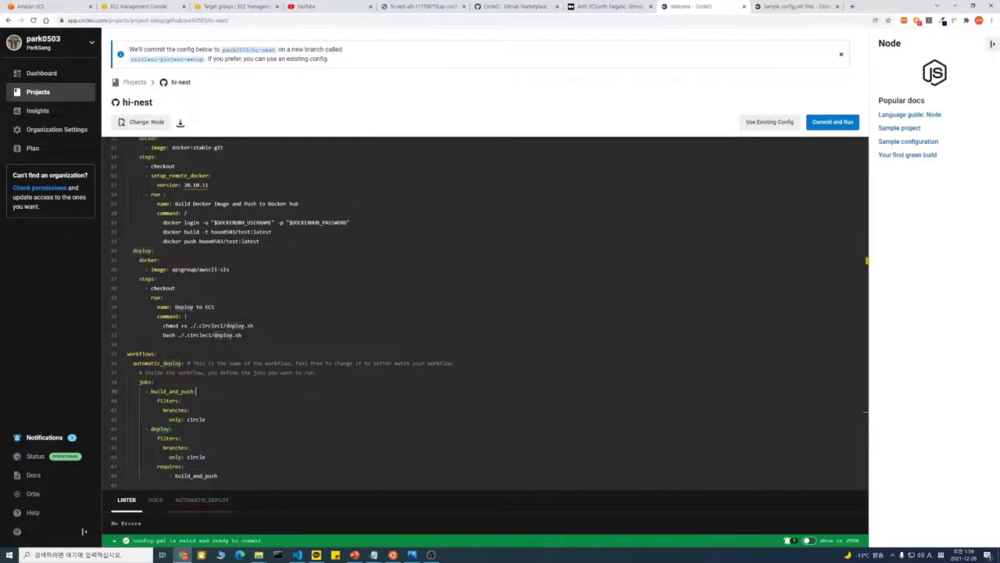
{"action": "left_click", "coordinate": [179, 400]}
{"action": "left_click", "coordinate": [190, 409]}
{"action": "double_click", "coordinate": [195, 419]}
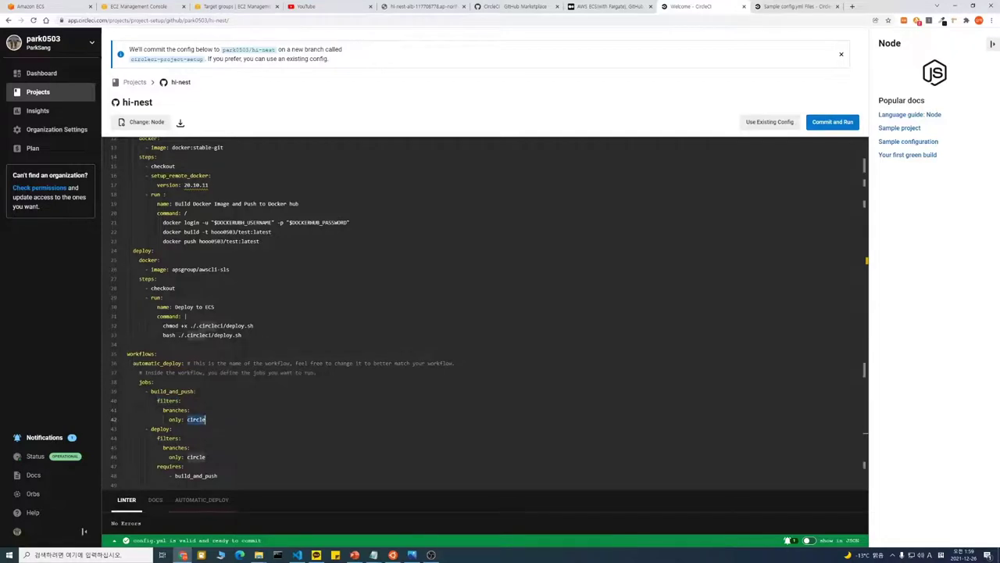
{"action": "type", "text": "main"}
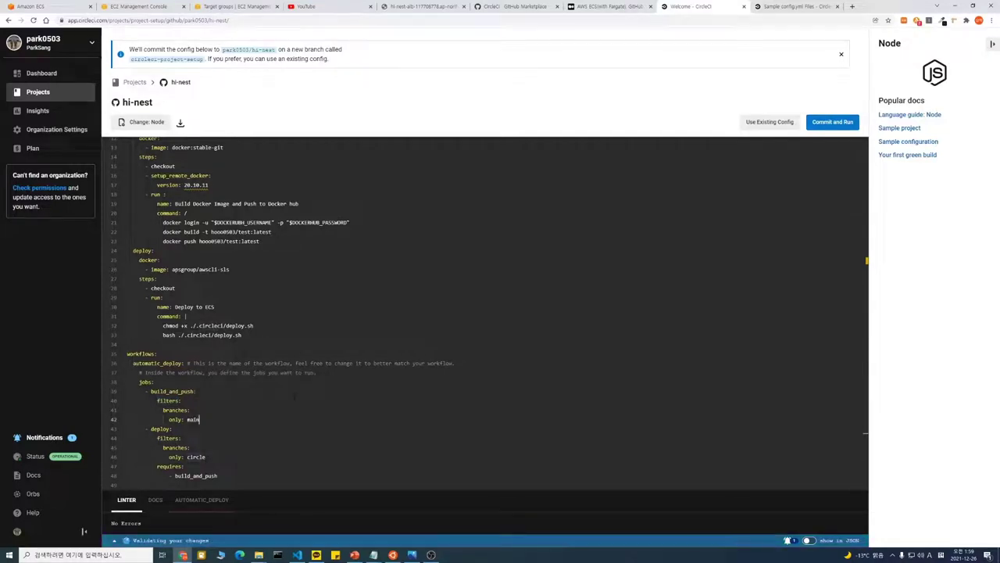
{"action": "double_click", "coordinate": [195, 457]}
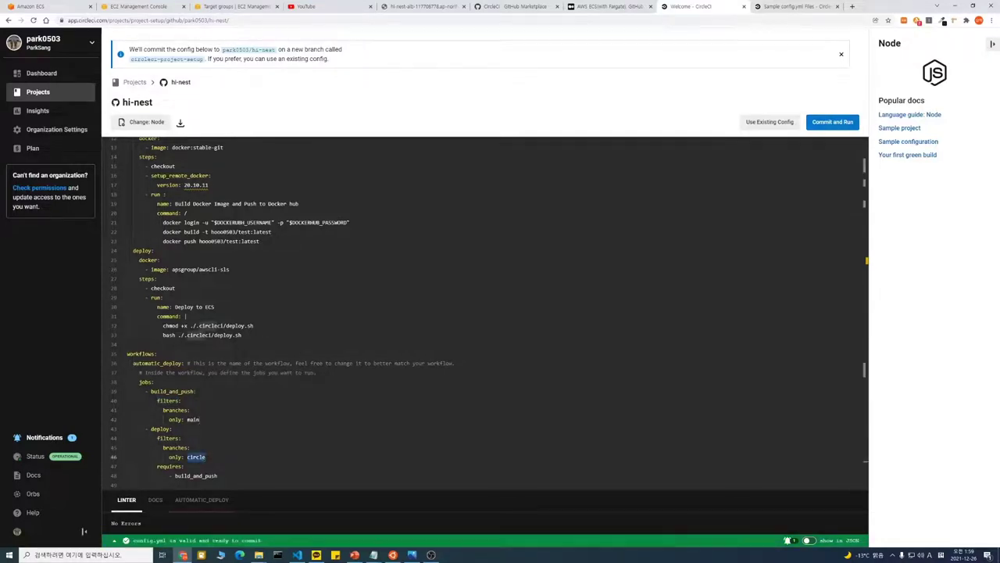
{"action": "type", "text": "main"}
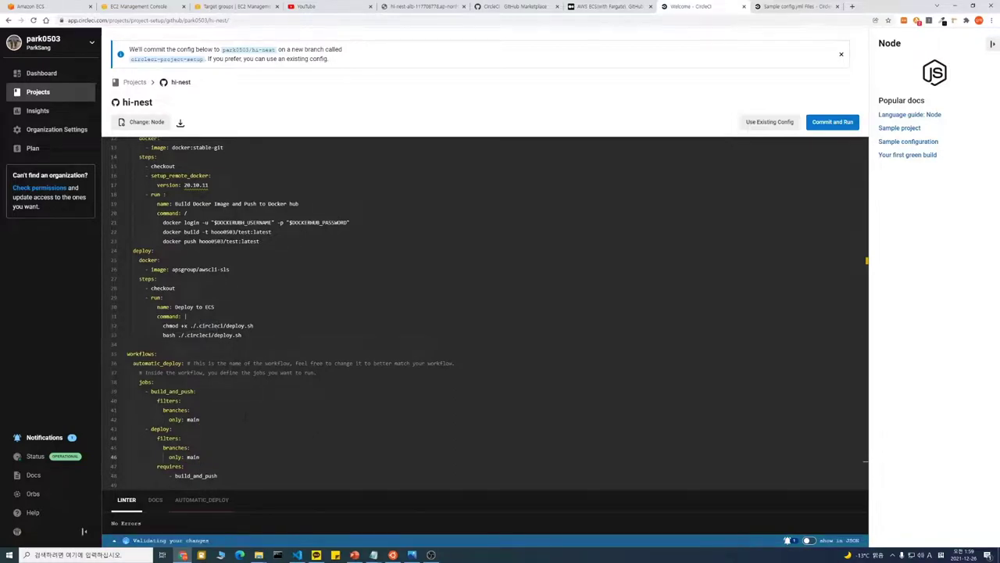
{"action": "left_click", "coordinate": [200, 420]}
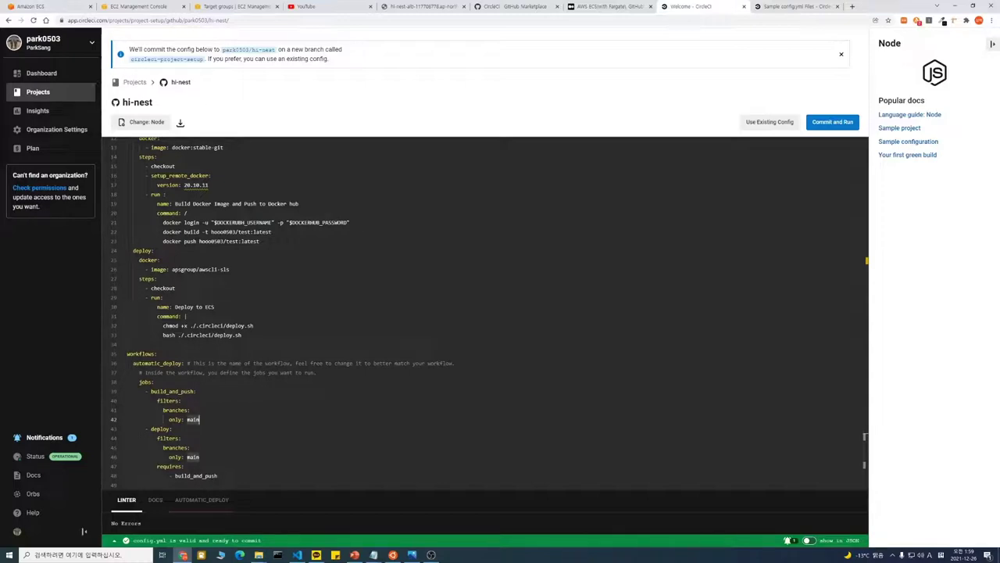
Step: Review the workflow jobs, noting that deploy requires build_and_push
{"action": "left_click_drag", "start_coordinate": [128, 475], "coordinate": [218, 475]}
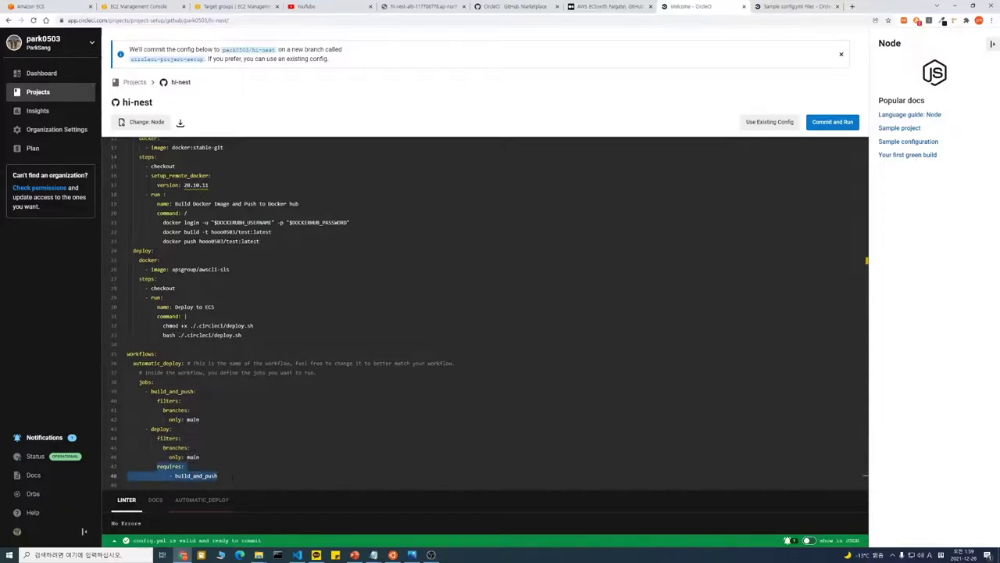
{"action": "left_click", "coordinate": [184, 466]}
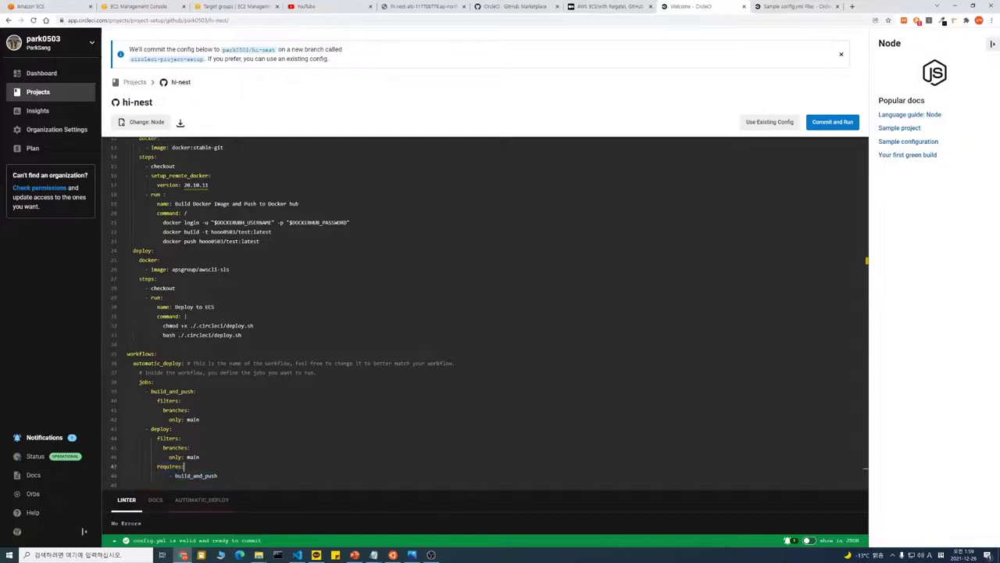
{"action": "left_click_drag", "start_coordinate": [218, 475], "coordinate": [169, 475]}
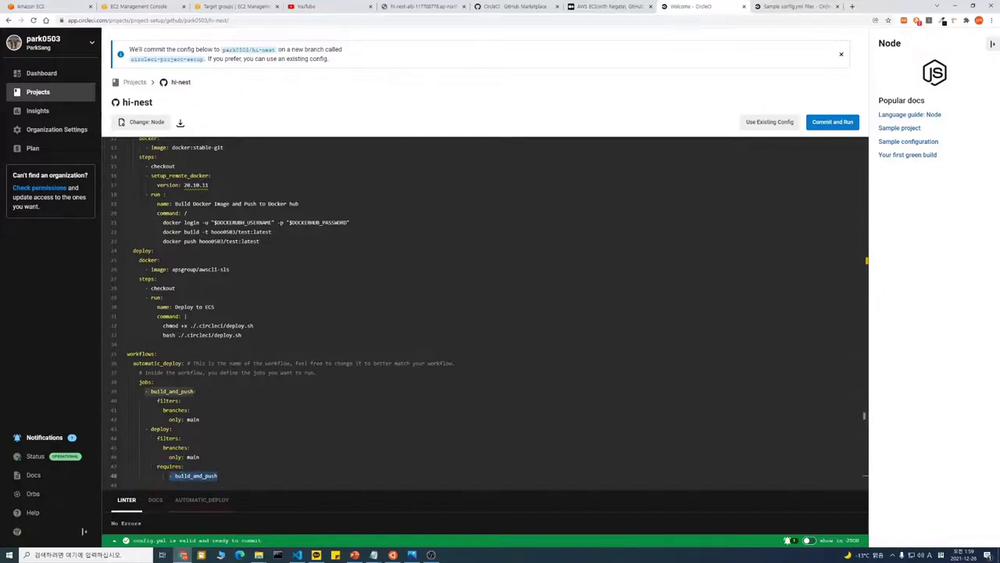
{"action": "left_click_drag", "start_coordinate": [195, 391], "coordinate": [130, 391]}
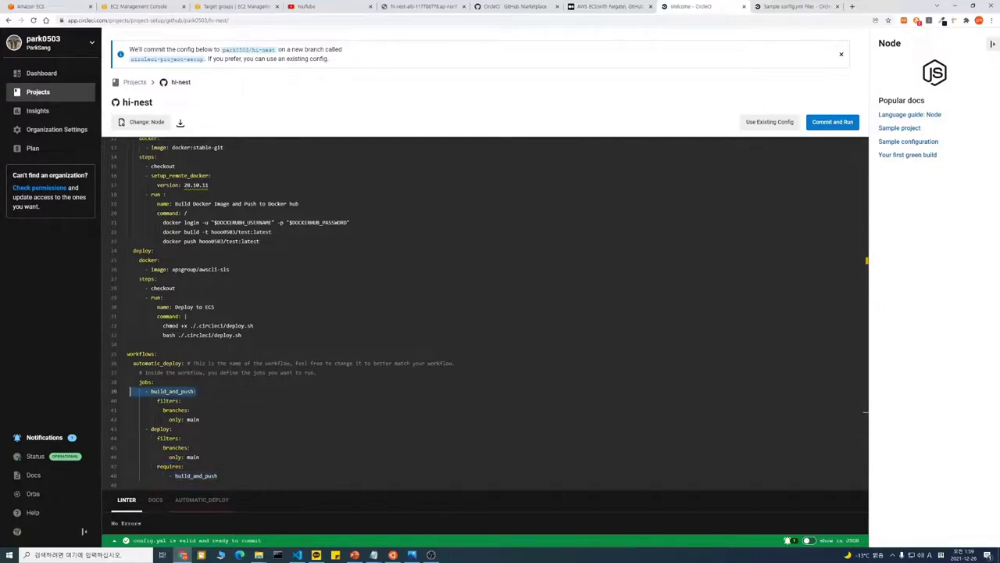
{"action": "left_click", "coordinate": [144, 429]}
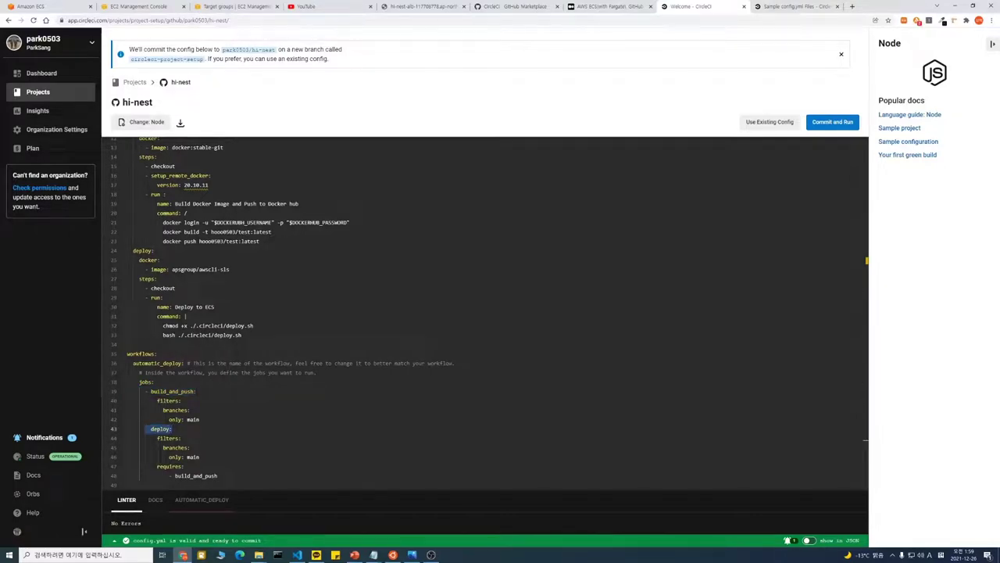
{"action": "left_click", "coordinate": [197, 391]}
{"action": "left_click", "coordinate": [152, 429]}
{"action": "left_click_drag", "start_coordinate": [199, 419], "coordinate": [152, 391]}
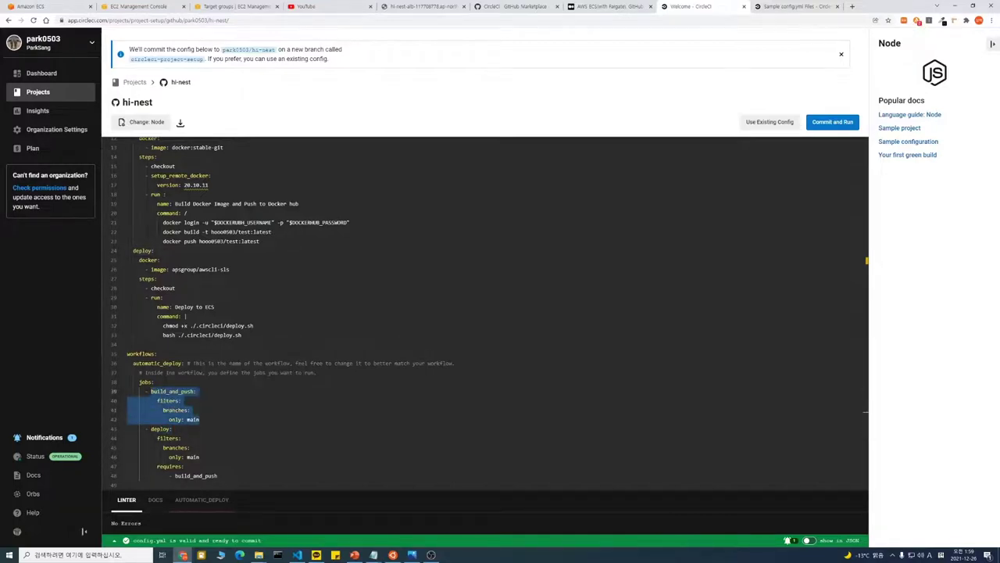
{"action": "left_click_drag", "start_coordinate": [219, 476], "coordinate": [148, 428]}
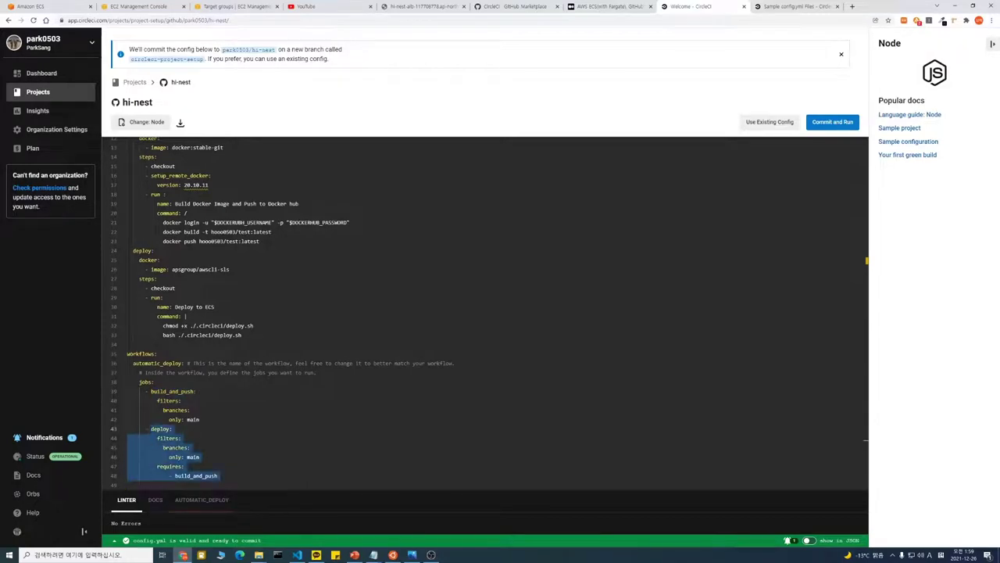
{"action": "left_click", "coordinate": [260, 461]}
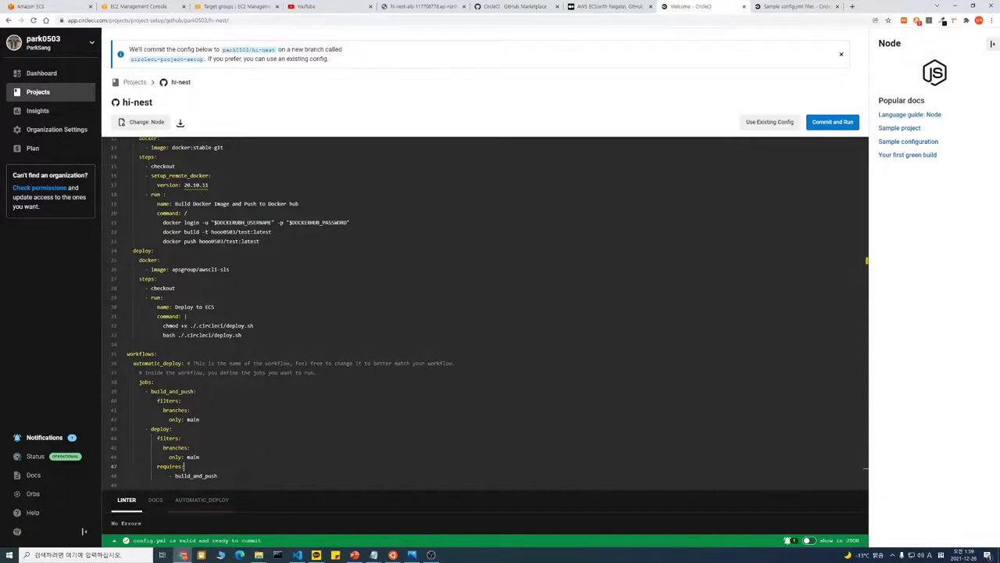
{"action": "left_click_drag", "start_coordinate": [217, 475], "coordinate": [127, 467]}
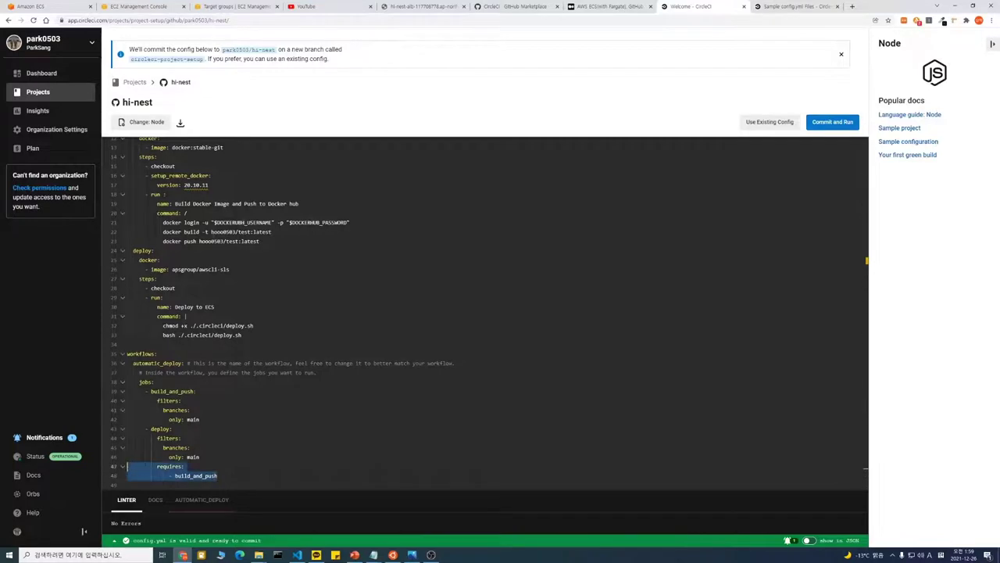
{"action": "left_click", "coordinate": [217, 475]}
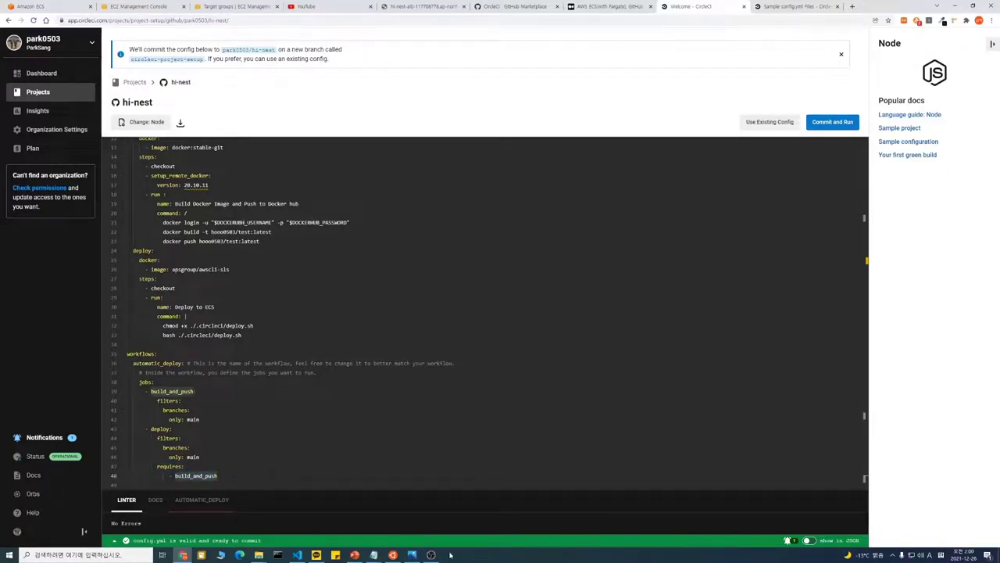
Step: Commit and run the config.yml, confirming the browser's leave-page dialog
{"action": "left_click", "coordinate": [234, 325]}
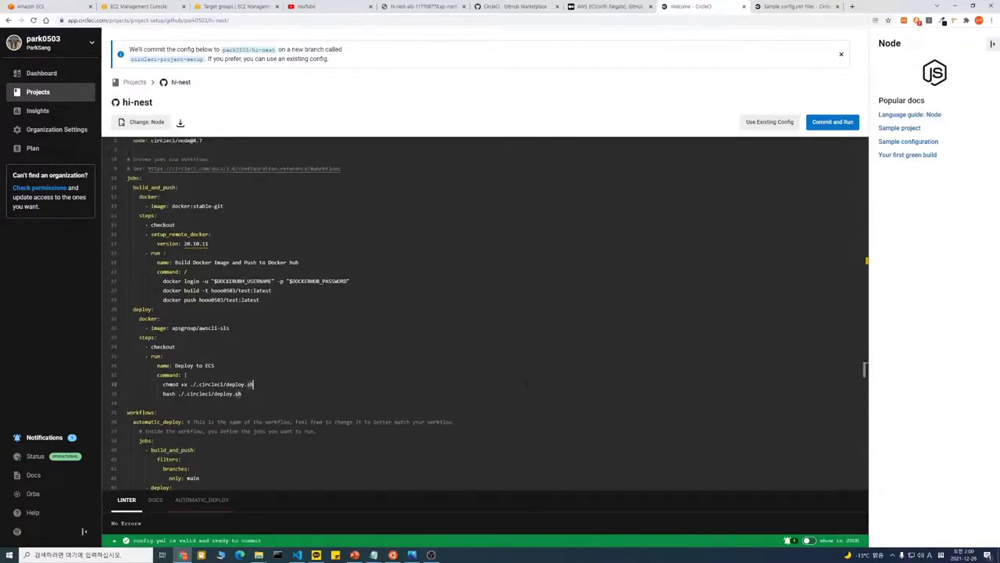
{"action": "left_click", "coordinate": [838, 123]}
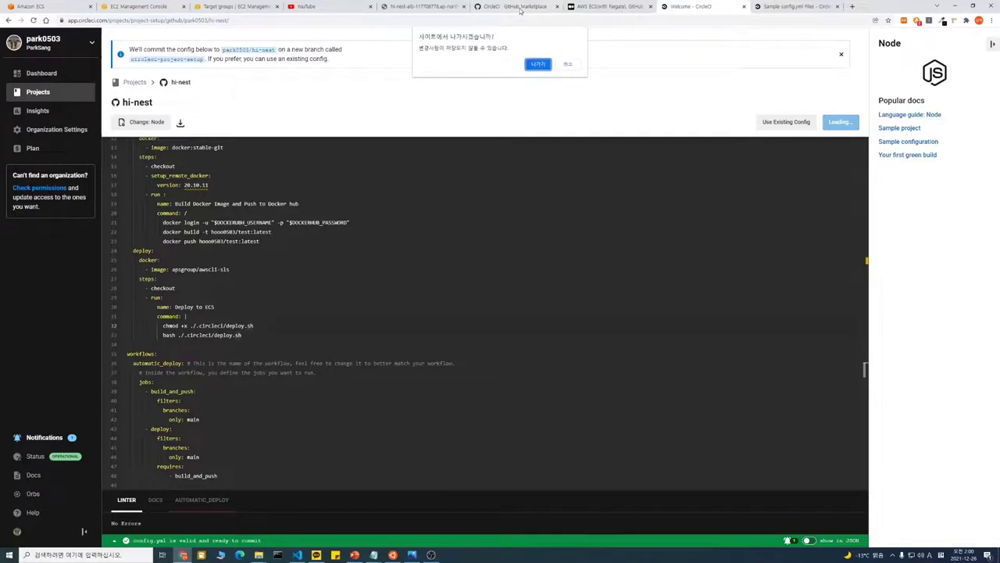
{"action": "left_click", "coordinate": [540, 69]}
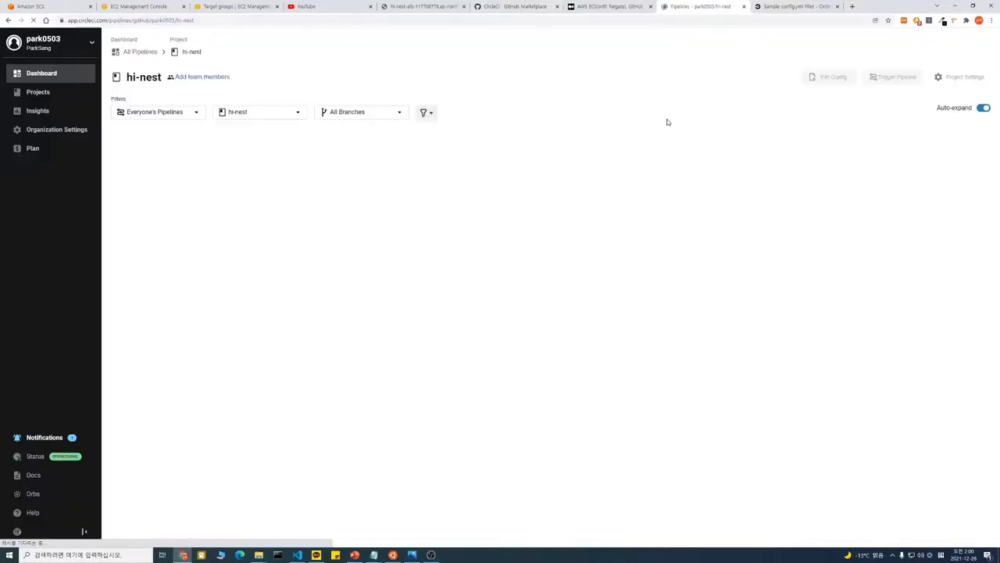
Step: Return to GitHub and open the hi-nest repository on the circleci-project-setup branch
{"action": "left_click", "coordinate": [539, 7]}
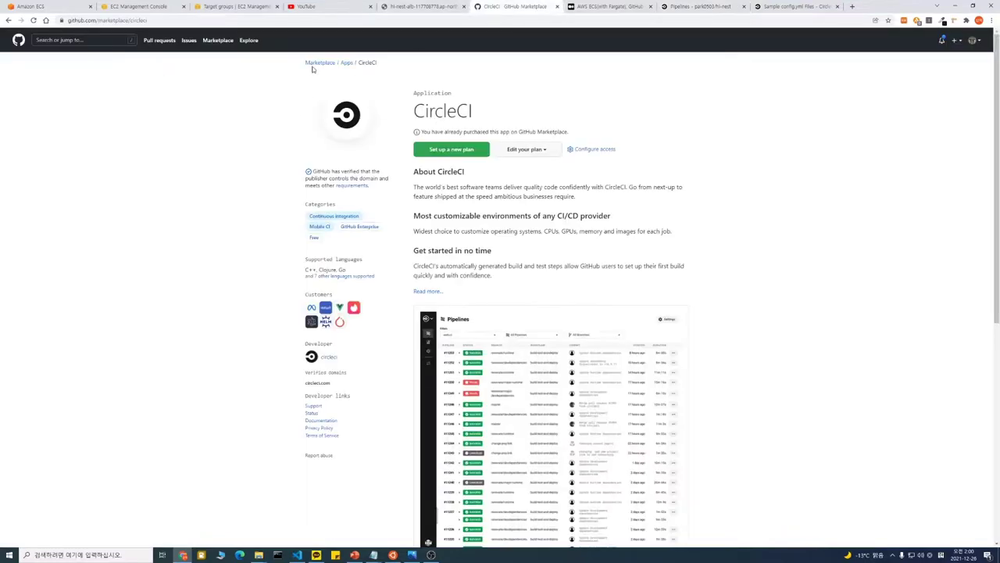
{"action": "left_click", "coordinate": [8, 21]}
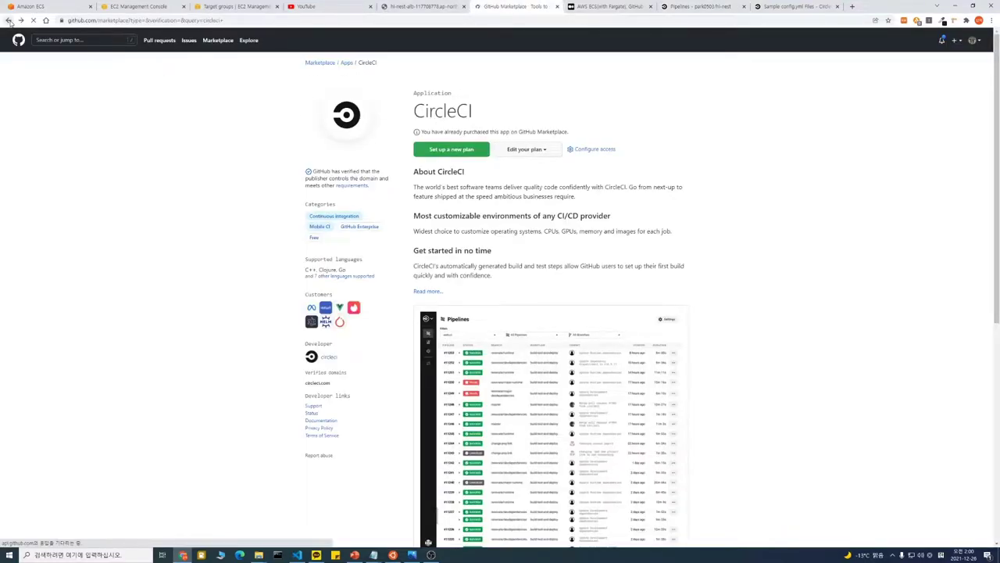
{"action": "left_click", "coordinate": [8, 21]}
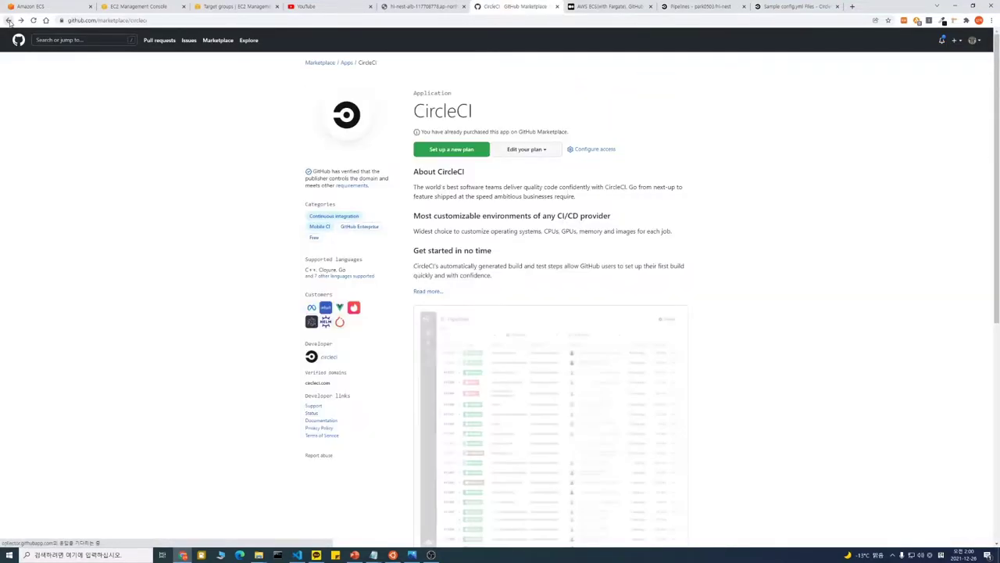
{"action": "left_click", "coordinate": [8, 21]}
{"action": "left_click", "coordinate": [8, 22]}
{"action": "left_click", "coordinate": [8, 21]}
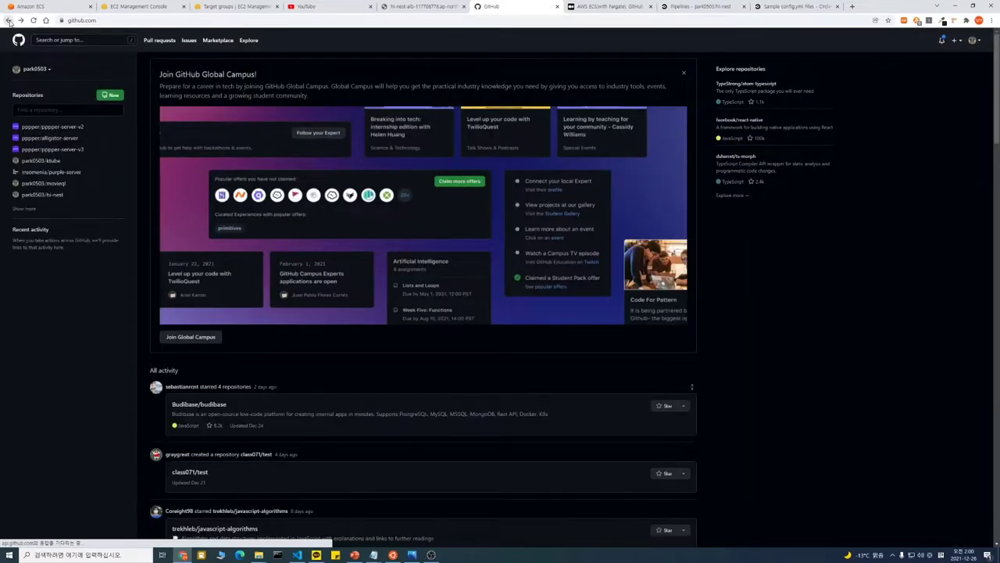
{"action": "left_click", "coordinate": [43, 194]}
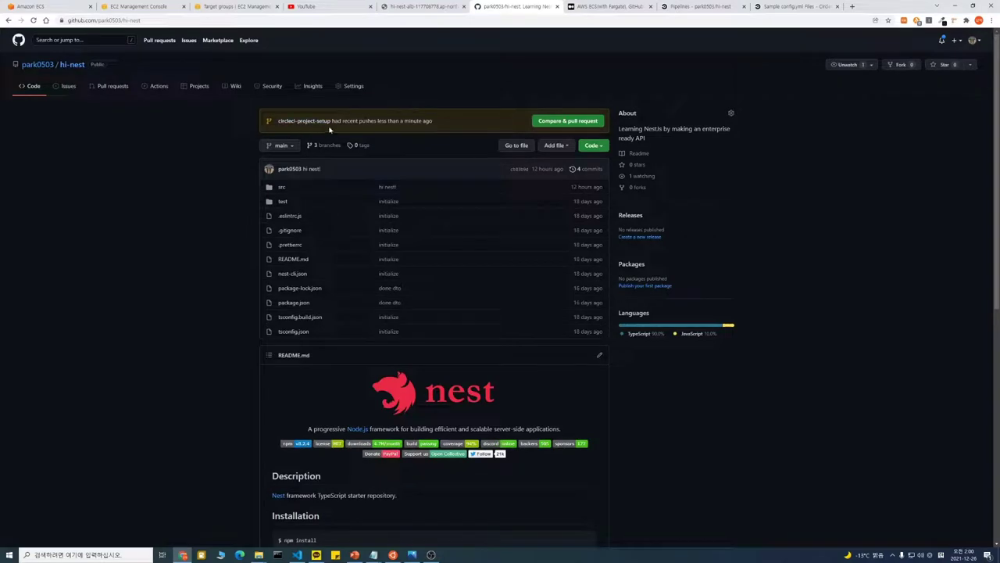
{"action": "left_click", "coordinate": [317, 125]}
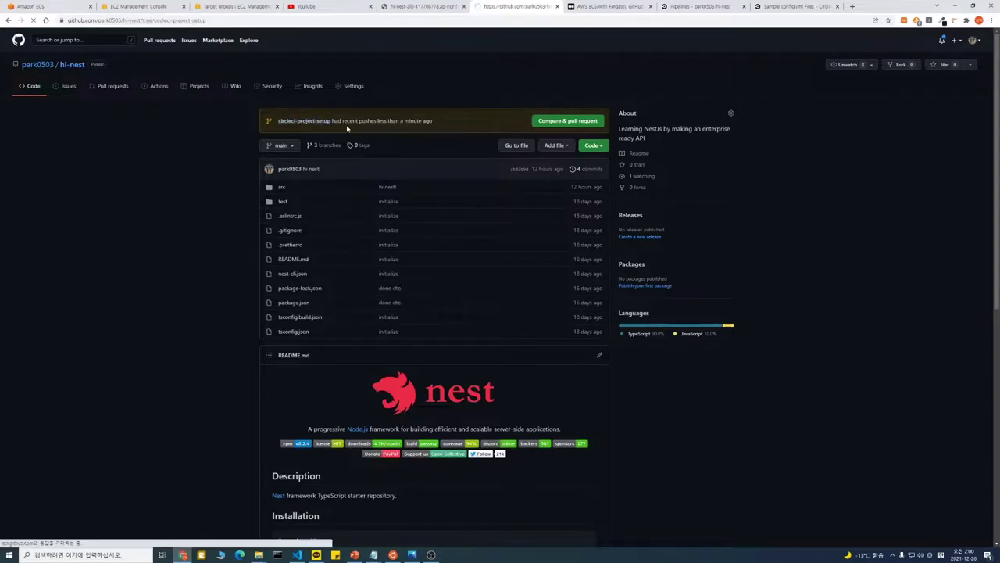
Step: Open the branch's commit history and review the Add .circleci/config.yml diff
{"action": "scroll", "coordinate": [363, 239], "scroll_direction": "down", "scroll_amount": 5}
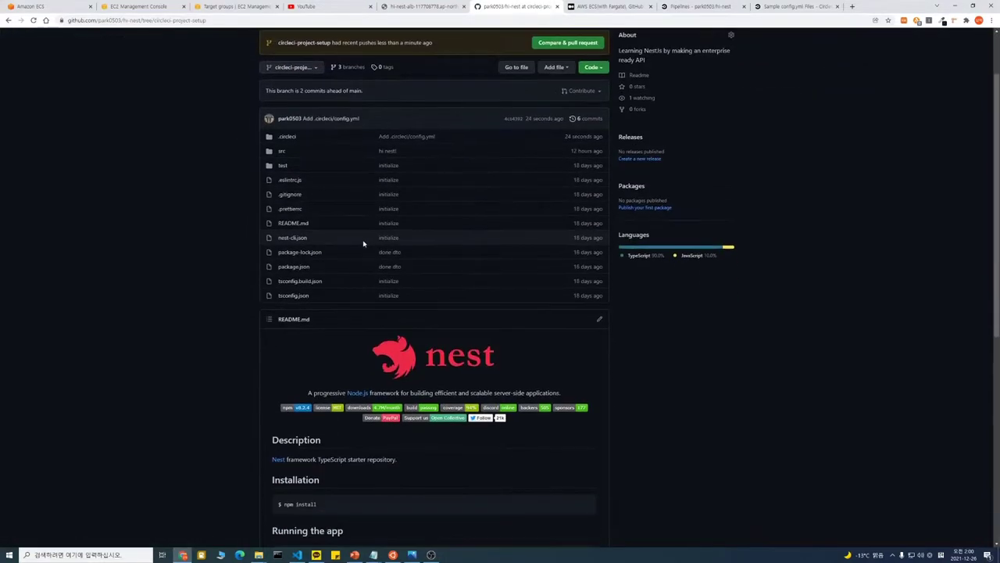
{"action": "scroll", "coordinate": [383, 248], "scroll_direction": "up", "scroll_amount": 3}
{"action": "scroll", "coordinate": [378, 239], "scroll_direction": "up", "scroll_amount": 2}
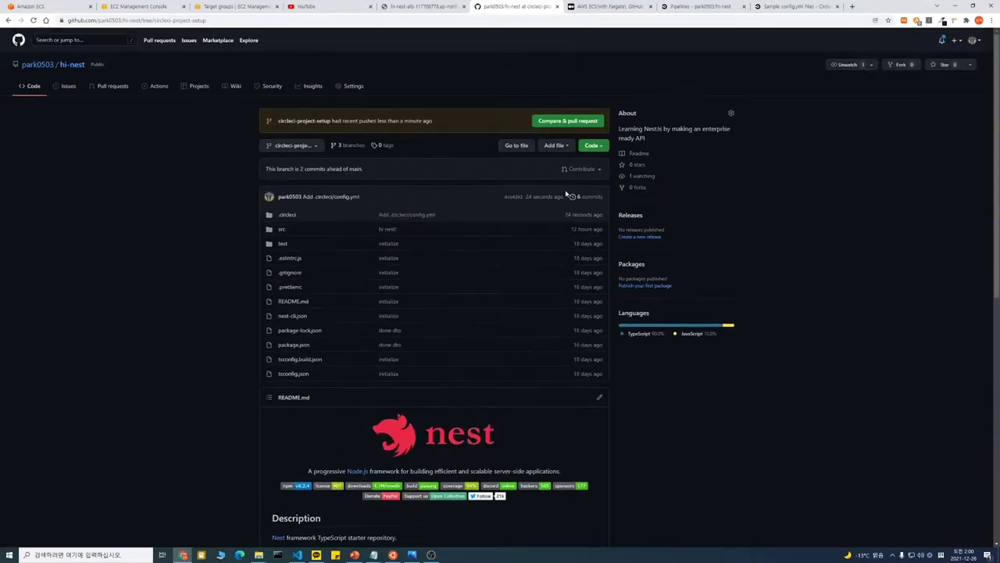
{"action": "left_click", "coordinate": [570, 196]}
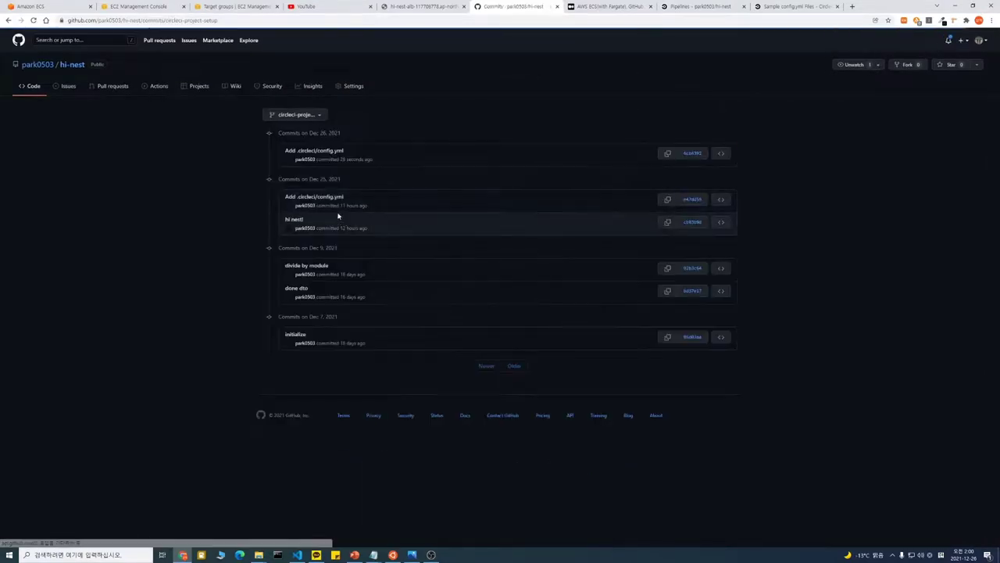
{"action": "left_click", "coordinate": [317, 150]}
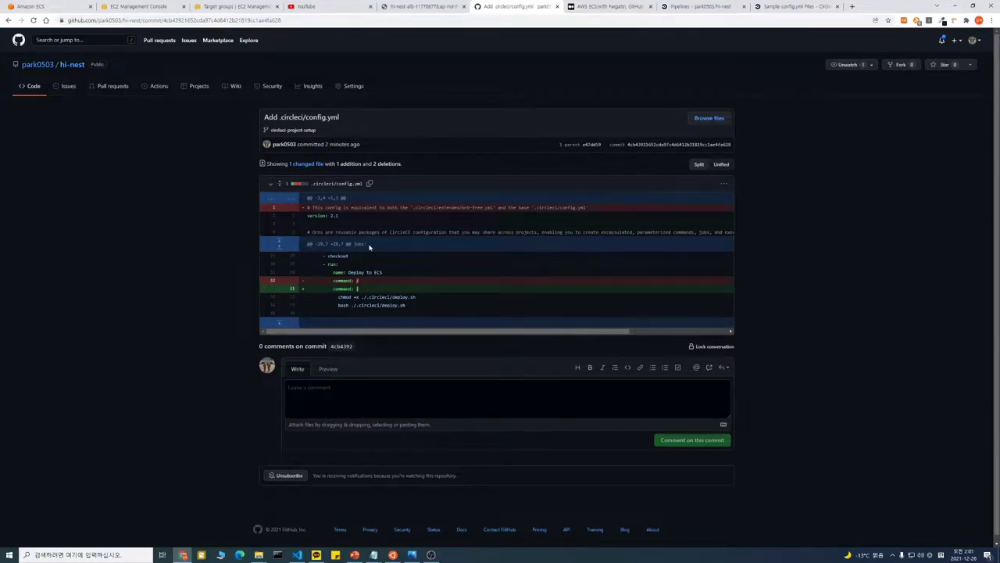
{"action": "left_click_drag", "start_coordinate": [325, 208], "coordinate": [486, 309]}
{"action": "left_click_drag", "start_coordinate": [428, 306], "coordinate": [299, 206]}
{"action": "left_click", "coordinate": [435, 277]}
Step: Run git branch locally, then open GitHub's branch list to compare main, circle and circleci-project-setup
{"action": "left_click", "coordinate": [297, 554]}
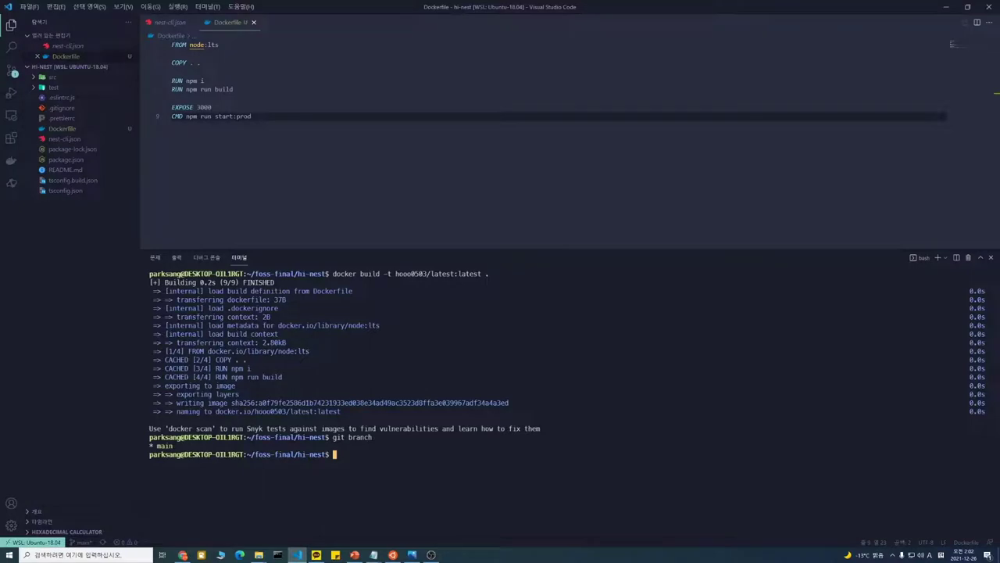
{"action": "type", "text": "git branch"}
{"action": "left_click", "coordinate": [182, 554]}
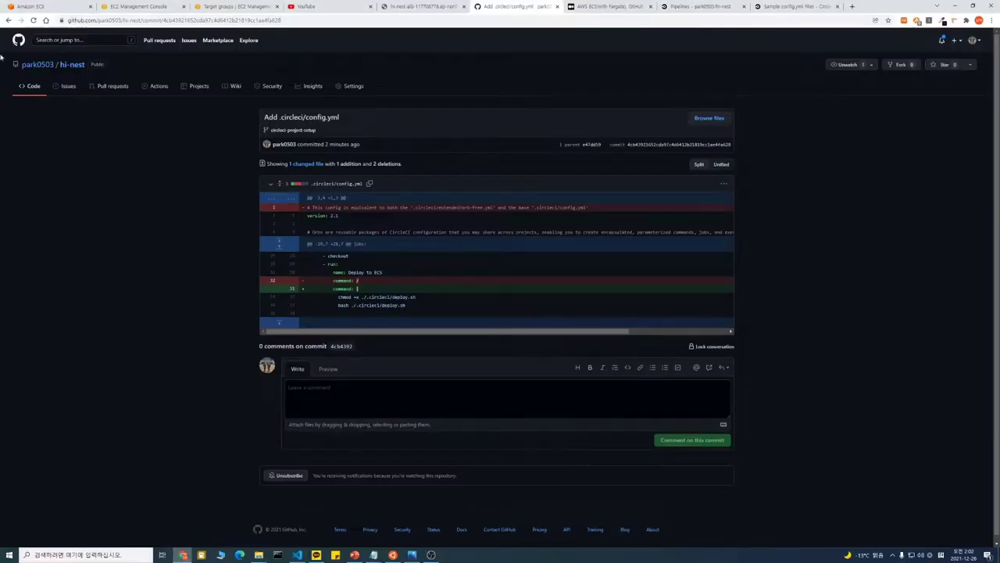
{"action": "left_click", "coordinate": [7, 20]}
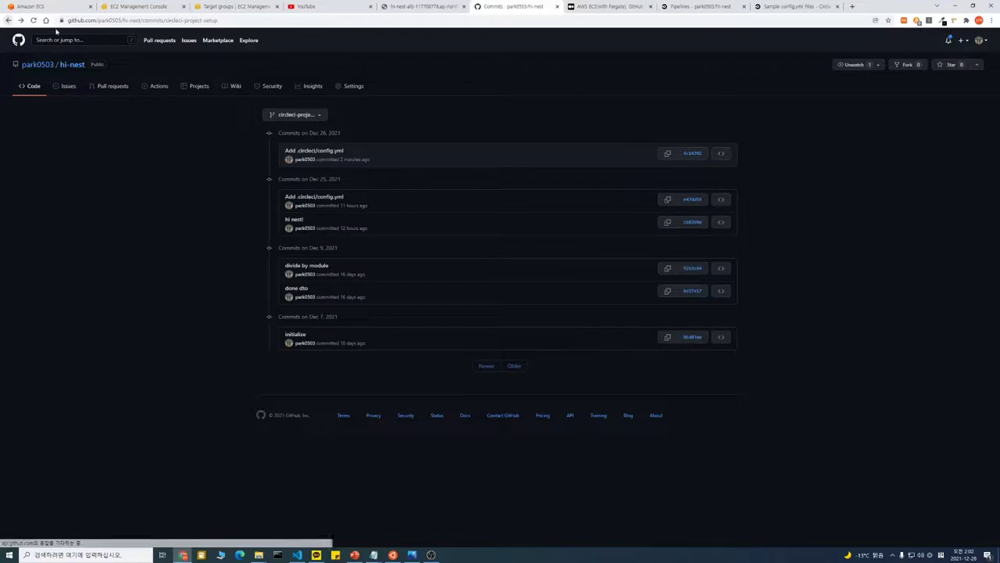
{"action": "left_click", "coordinate": [315, 115]}
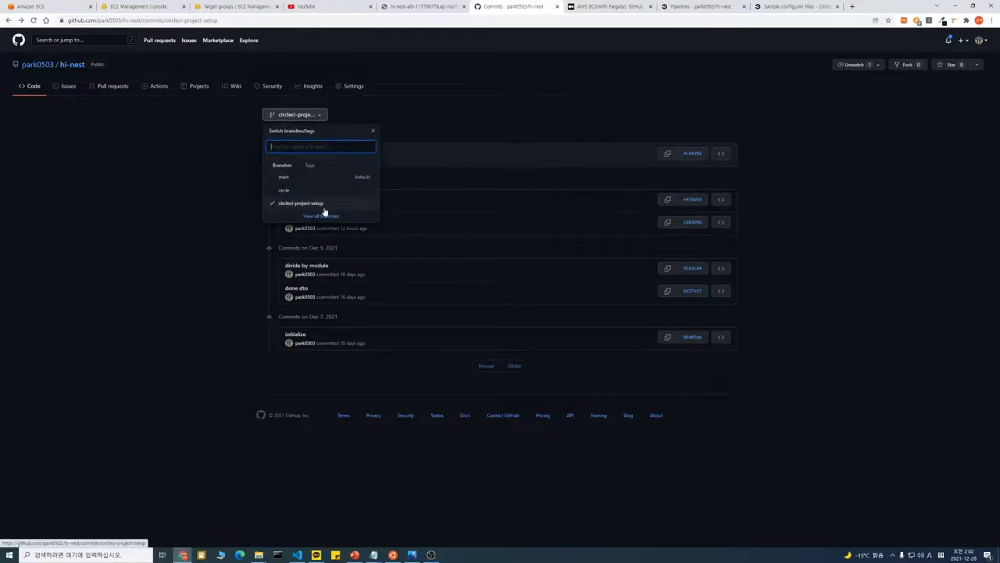
Step: Create a local circleci-project-setup branch with git branch in the VS Code terminal
{"action": "mouse_move", "coordinate": [435, 556]}
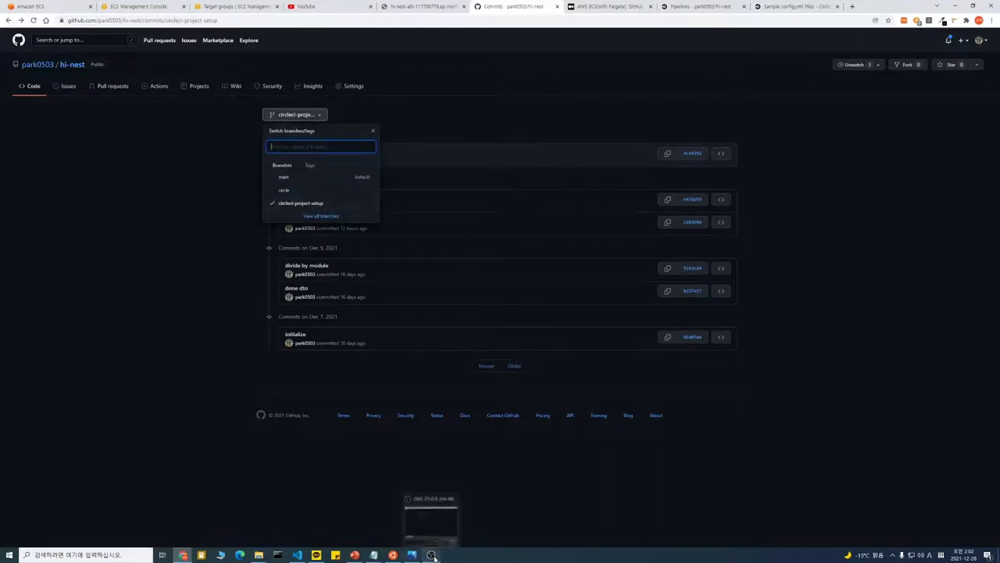
{"action": "mouse_move", "coordinate": [297, 555]}
{"action": "left_click", "coordinate": [295, 522]}
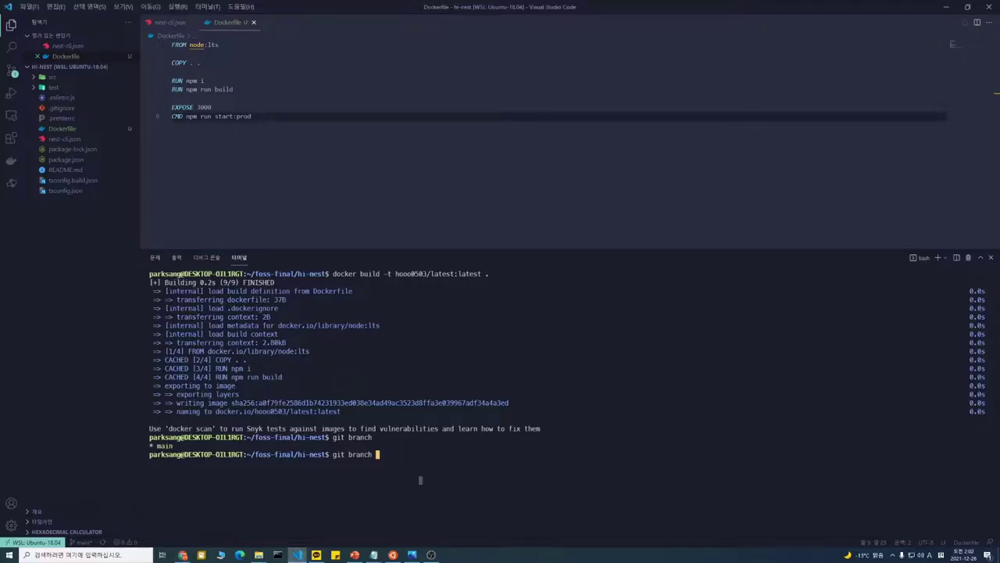
{"action": "type", "text": "circle"}
{"action": "key", "text": "alt+Tab"}
{"action": "key", "text": "alt+Tab"}
{"action": "type", "text": "ci-project-setup"}
{"action": "key", "text": "Return"}
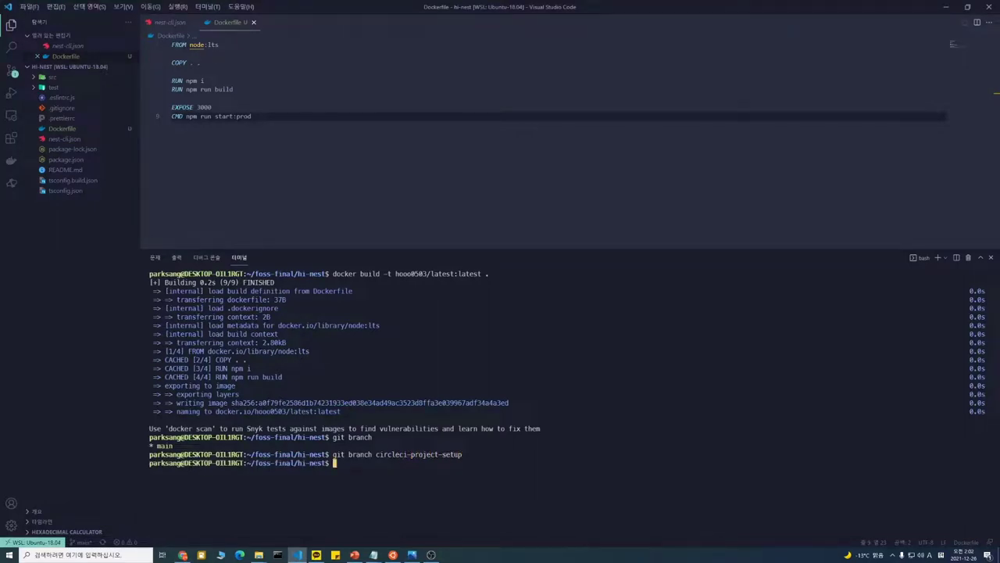
Step: Check out circleci-project-setup and pull it from origin, entering the SSH key passphrase
{"action": "type", "text": "git checkout ci"}
{"action": "key", "text": "Tab"}
{"action": "key", "text": "Return"}
{"action": "type", "text": "git pull origin "}
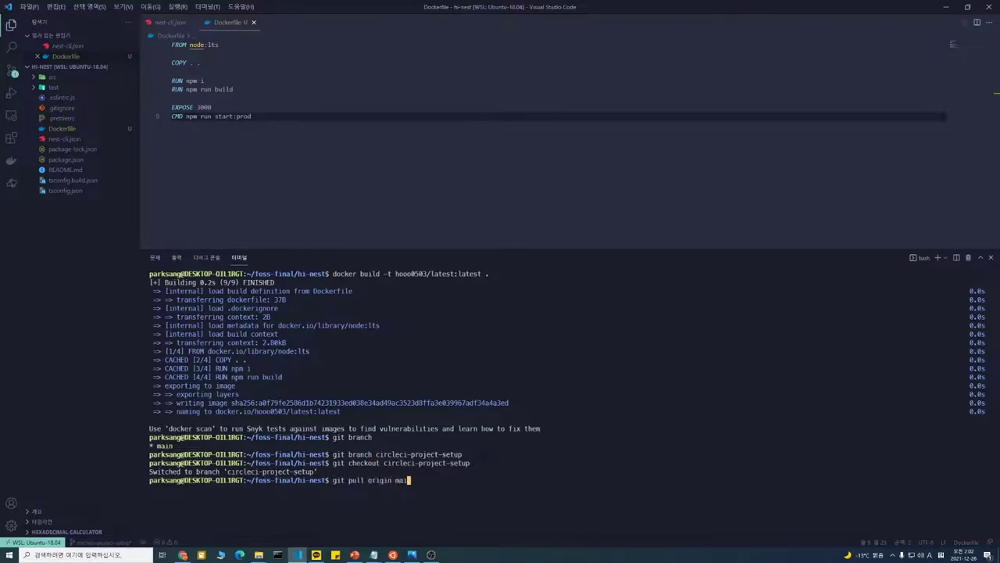
{"action": "type", "text": "circleci-project-setup"}
{"action": "key", "text": "Return"}
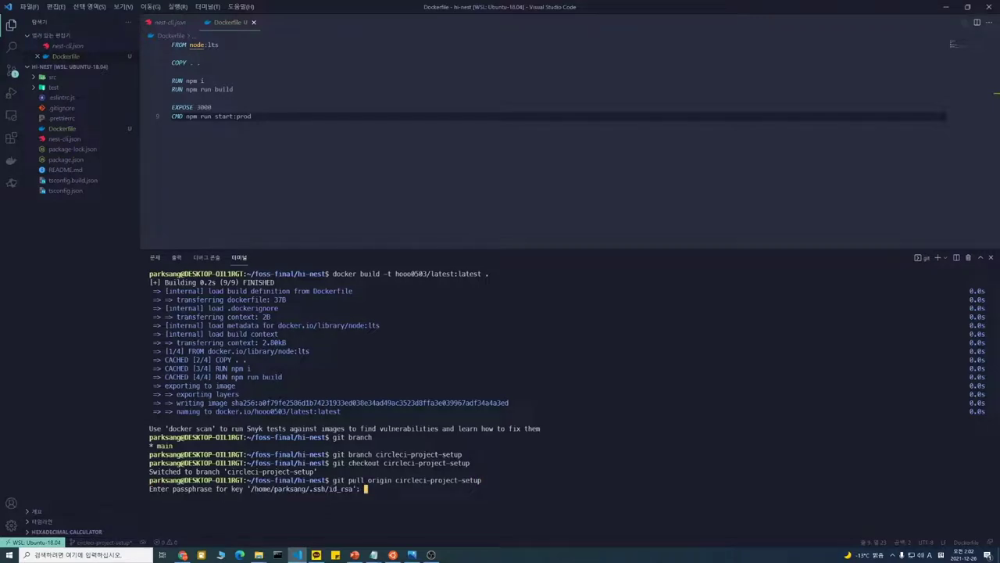
{"action": "key", "text": "Return"}
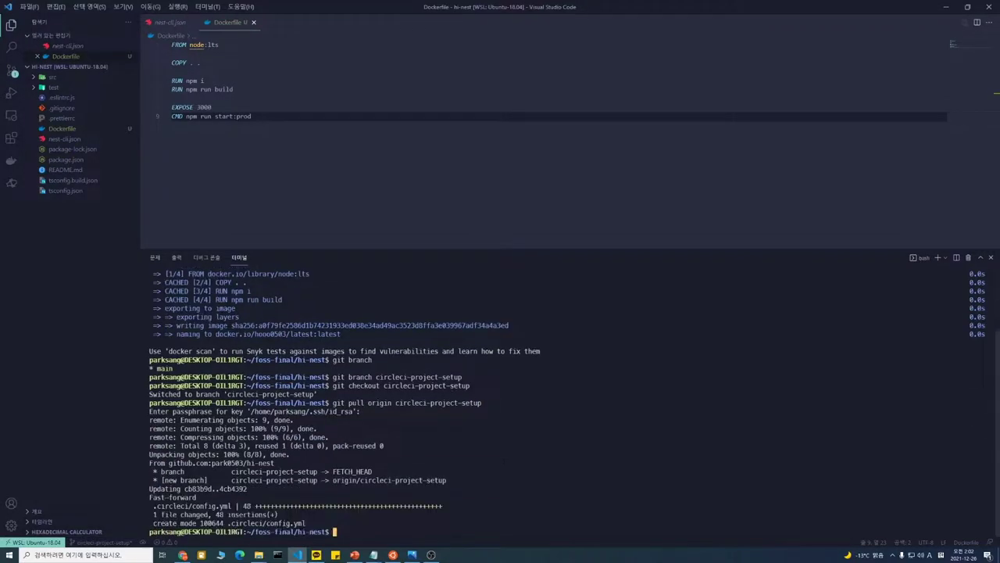
Step: Open .circleci/config.yml and review its build_and_push, deploy and chmod deploy.sh lines
{"action": "left_click", "coordinate": [59, 76]}
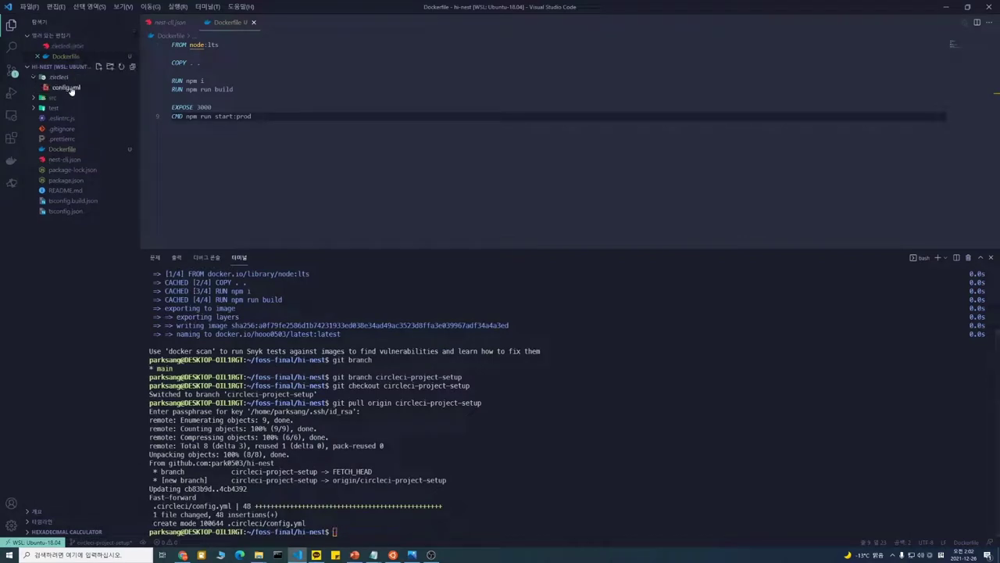
{"action": "left_click", "coordinate": [67, 87]}
{"action": "scroll", "coordinate": [547, 141], "scroll_direction": "down", "scroll_amount": 3}
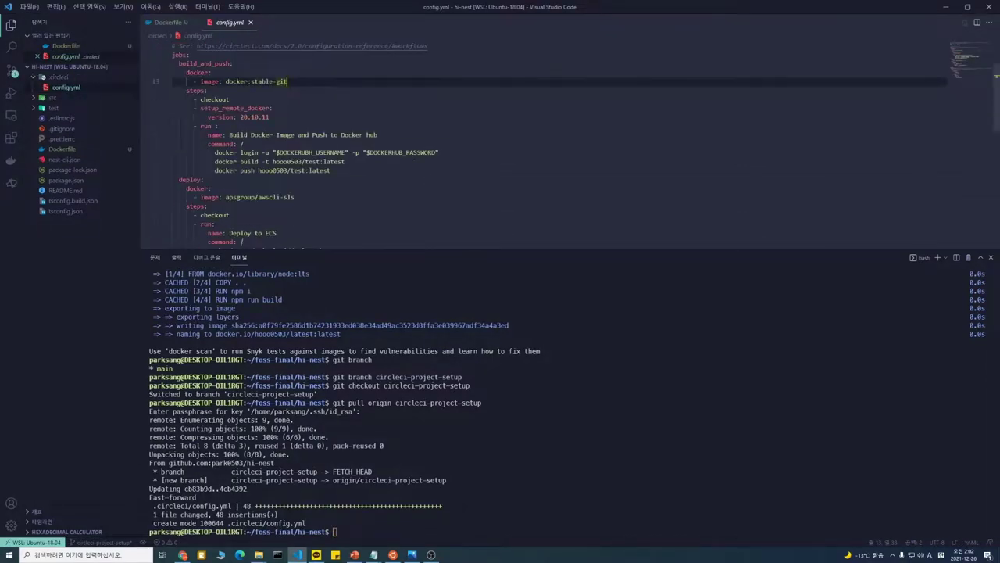
{"action": "left_click_drag", "start_coordinate": [448, 255], "coordinate": [448, 414]}
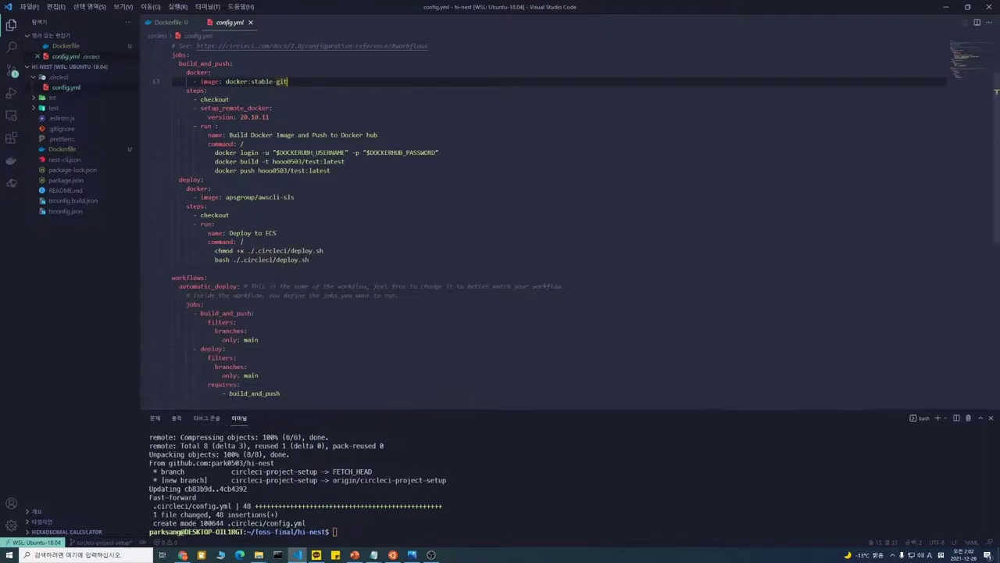
{"action": "left_click", "coordinate": [256, 312]}
{"action": "scroll", "coordinate": [385, 287], "scroll_direction": "up", "scroll_amount": 3}
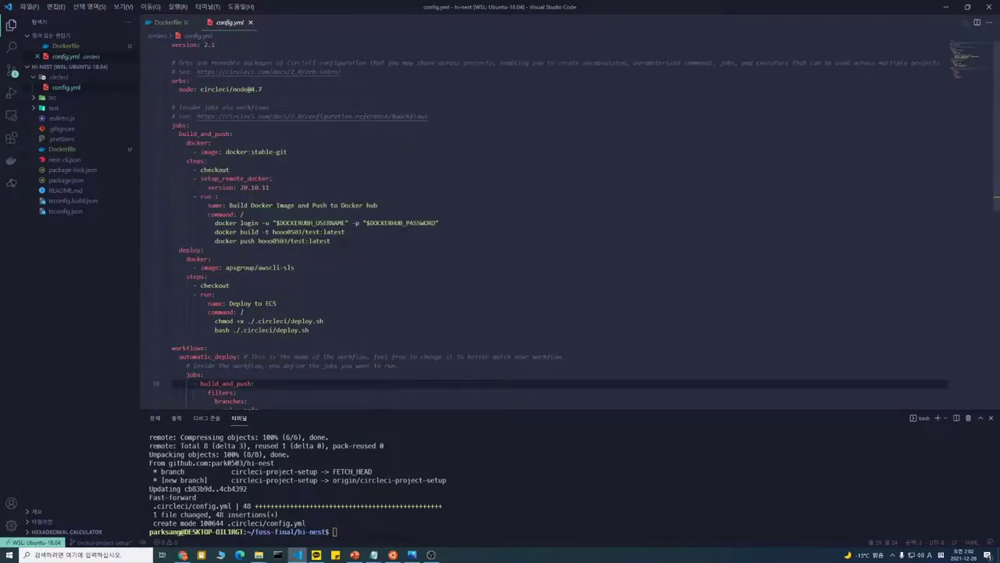
{"action": "left_click", "coordinate": [244, 312]}
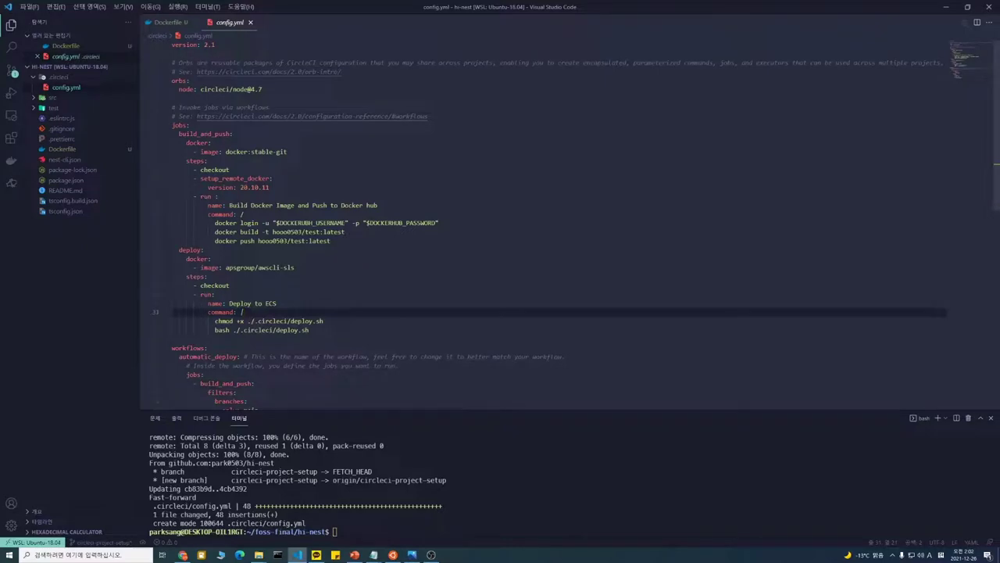
{"action": "left_click", "coordinate": [296, 320]}
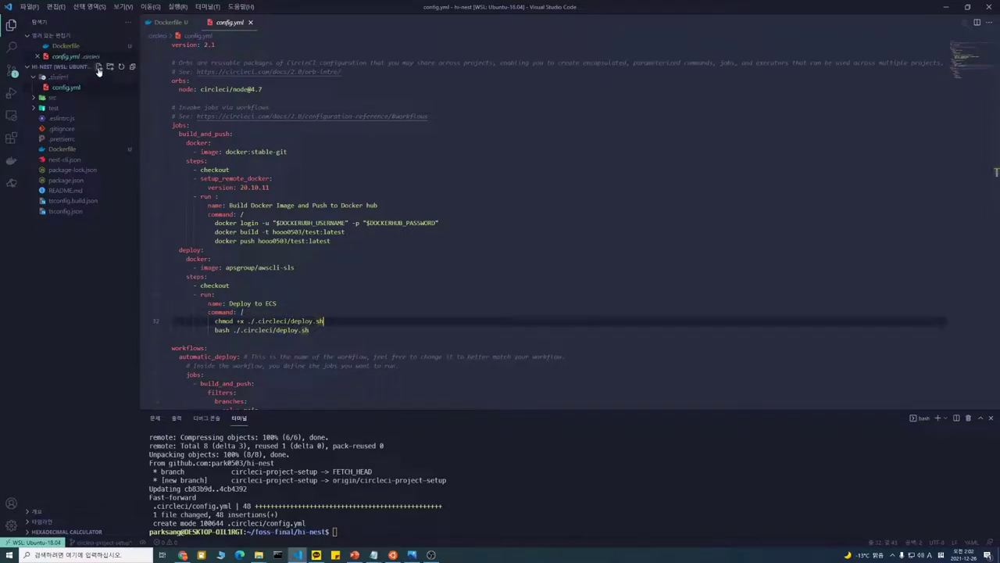
Step: Create .circleci/deploy.sh and paste in the ECS deployment script
{"action": "left_click", "coordinate": [99, 67]}
{"action": "type", "text": "deploy"}
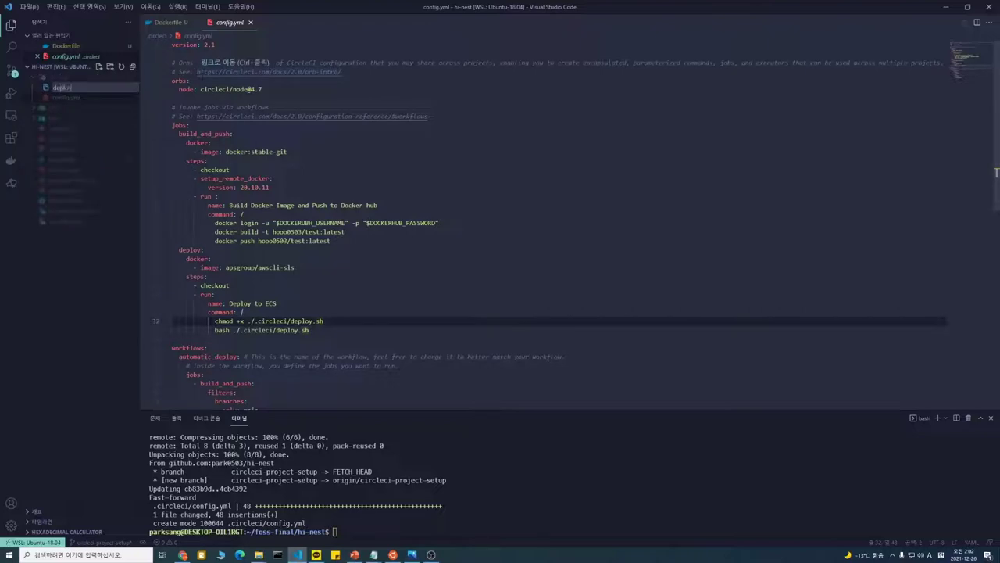
{"action": "type", "text": ".sh"}
{"action": "key", "text": "Return"}
{"action": "key", "text": "ctrl+v"}
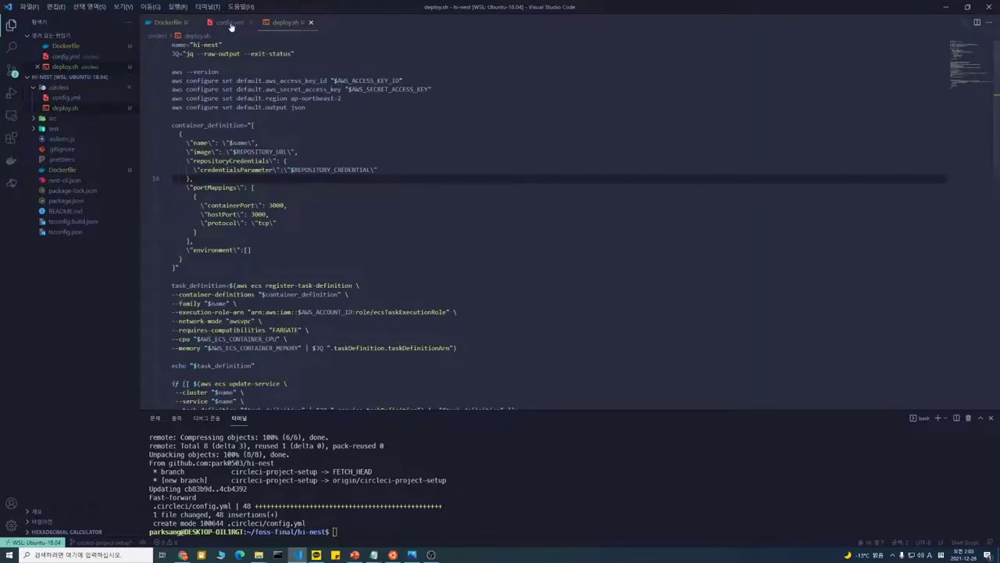
Step: Review the script's container_definition, --cpu, portMappings and hostPort settings
{"action": "scroll", "coordinate": [448, 229], "scroll_direction": "down", "scroll_amount": 5}
{"action": "scroll", "coordinate": [447, 229], "scroll_direction": "up", "scroll_amount": 5}
{"action": "scroll", "coordinate": [448, 229], "scroll_direction": "down", "scroll_amount": 15}
{"action": "scroll", "coordinate": [447, 229], "scroll_direction": "up", "scroll_amount": 15}
{"action": "scroll", "coordinate": [547, 227], "scroll_direction": "down", "scroll_amount": 10}
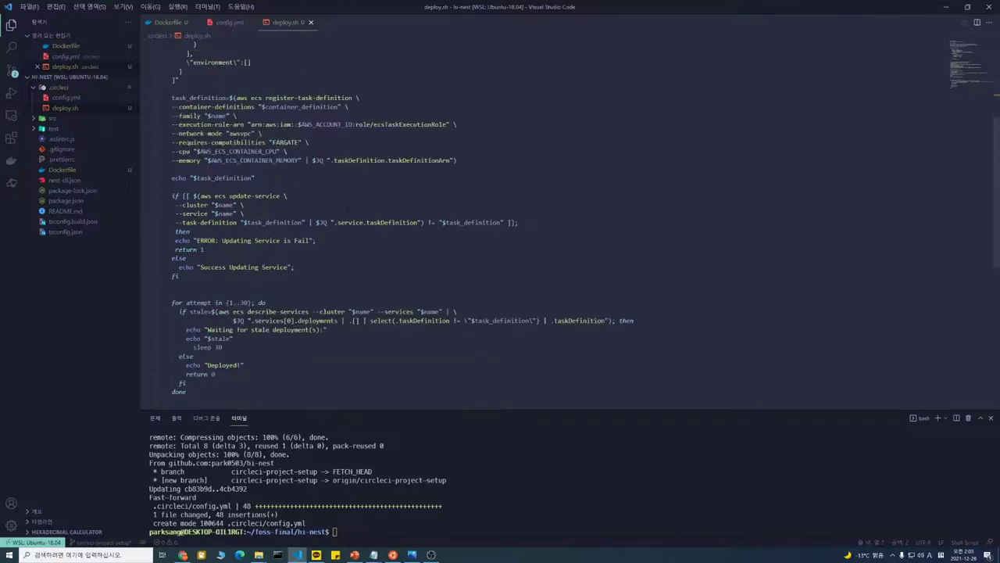
{"action": "scroll", "coordinate": [547, 226], "scroll_direction": "up", "scroll_amount": 10}
{"action": "left_click", "coordinate": [172, 63]}
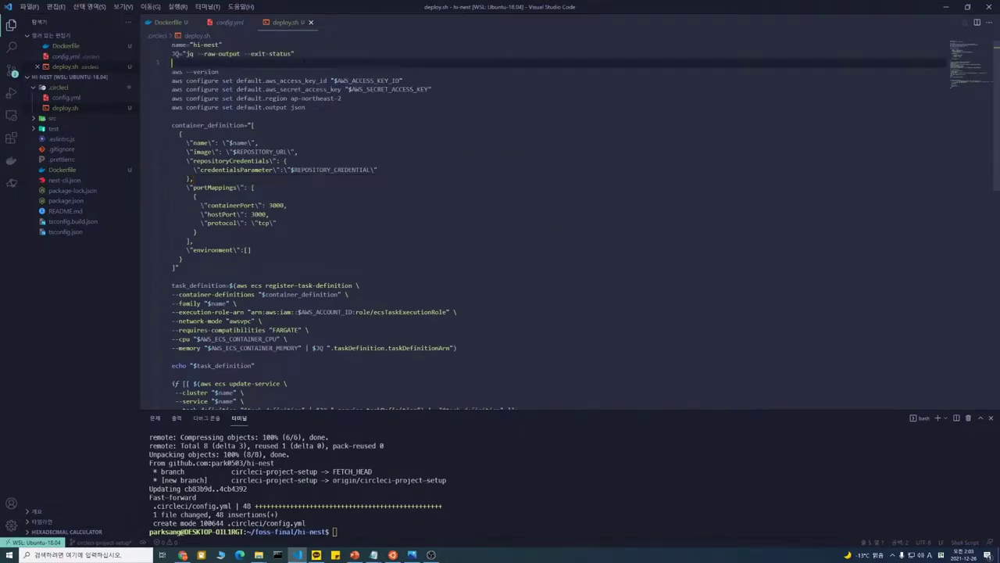
{"action": "left_click", "coordinate": [254, 125]}
{"action": "left_click", "coordinate": [172, 116]}
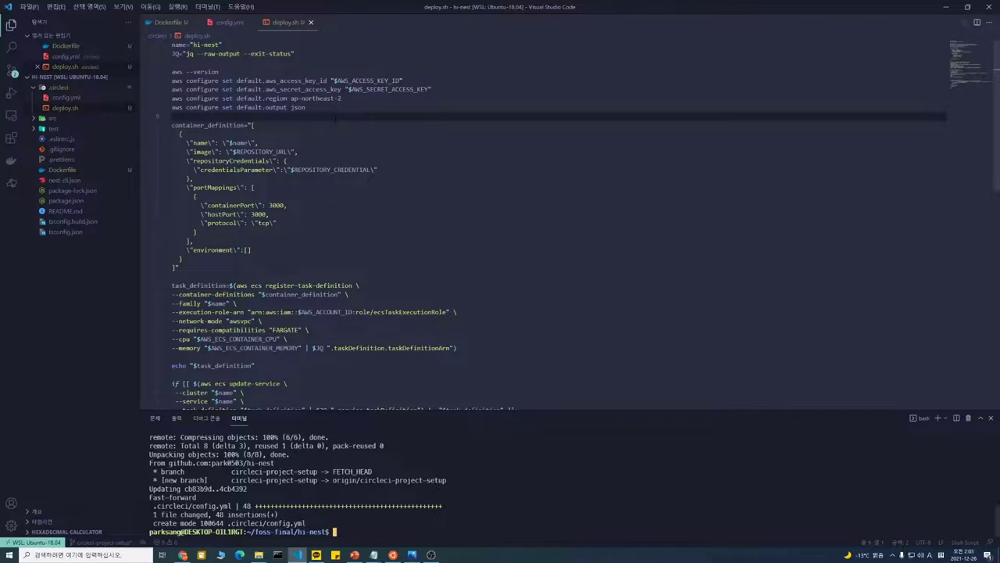
{"action": "left_click", "coordinate": [266, 339]}
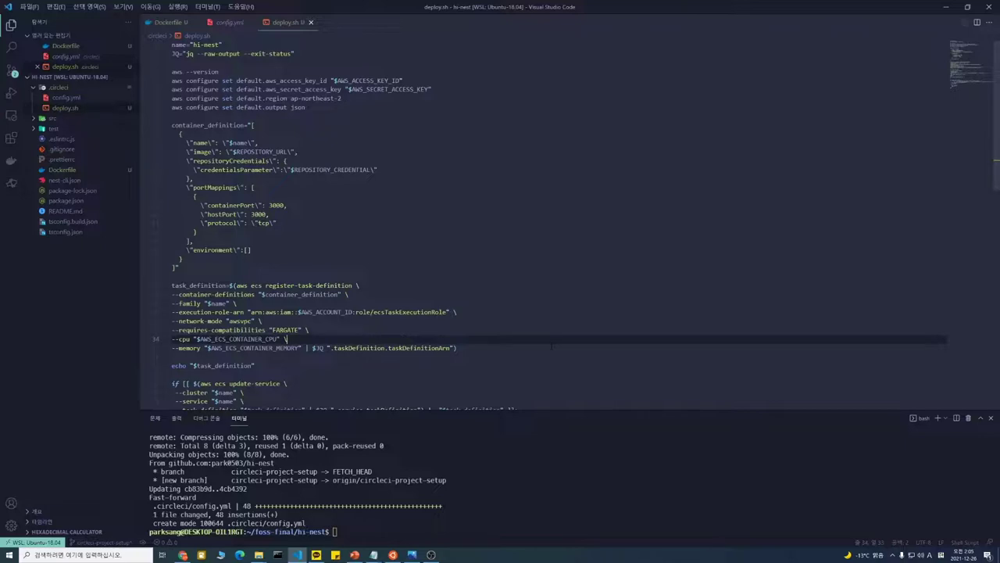
{"action": "left_click", "coordinate": [414, 189]}
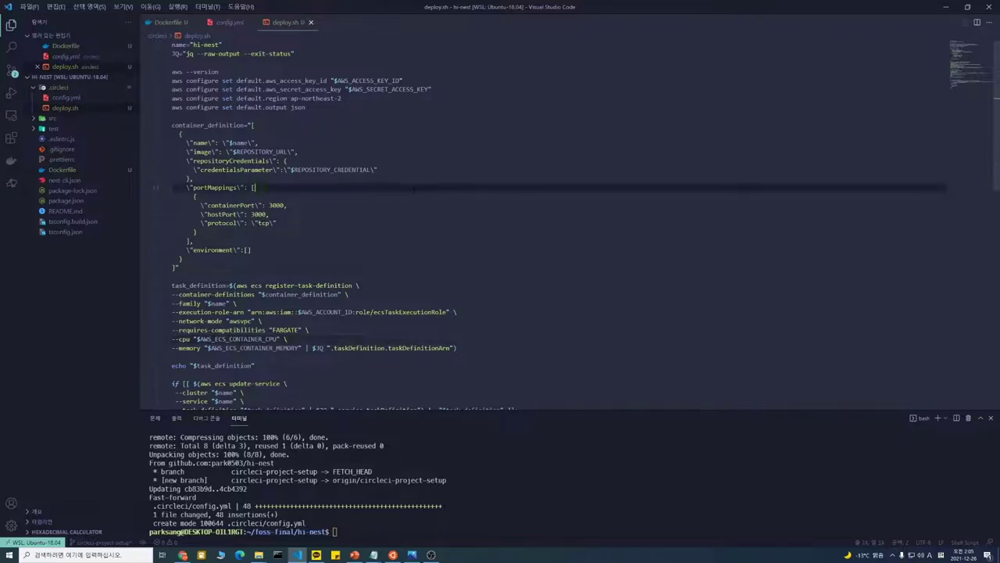
{"action": "left_click", "coordinate": [439, 497]}
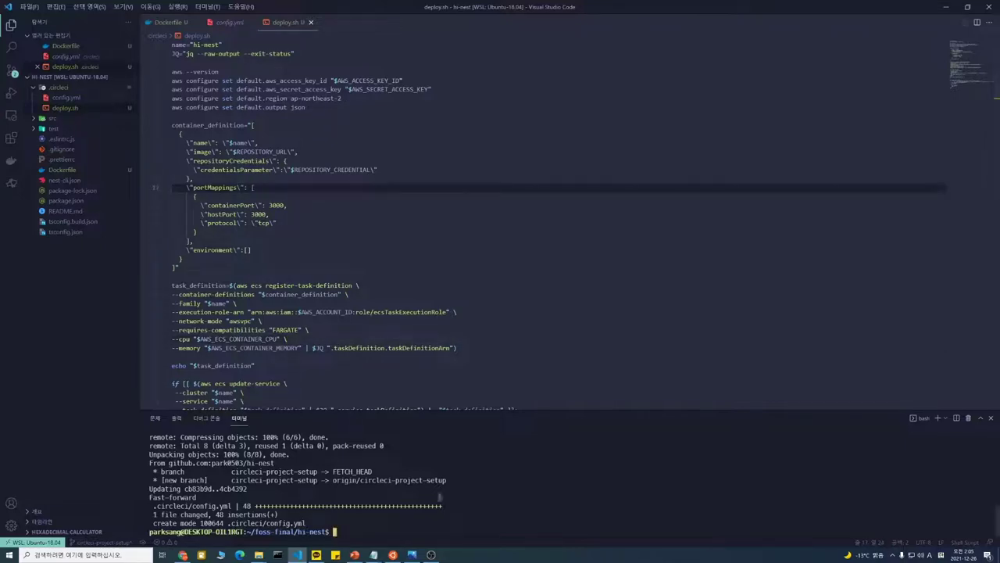
{"action": "left_click", "coordinate": [270, 214]}
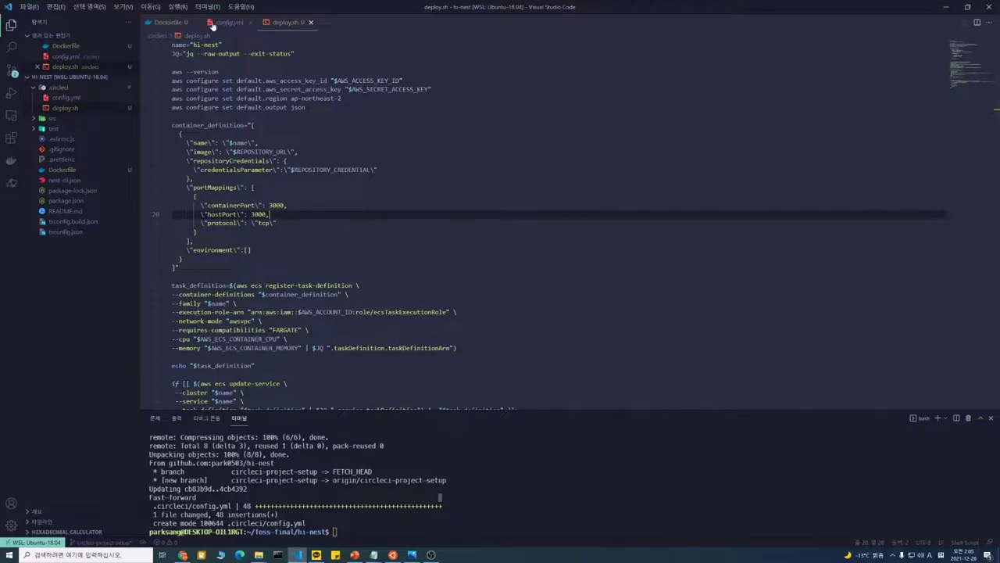
Step: Check the apsgroup/awscli-sls image name used in config.yml
{"action": "key", "text": "ctrl+Page_Up"}
{"action": "scroll", "coordinate": [440, 312], "scroll_direction": "down", "scroll_amount": 1}
{"action": "left_click_drag", "start_coordinate": [294, 220], "coordinate": [229, 220]}
{"action": "left_click_drag", "start_coordinate": [294, 221], "coordinate": [225, 221]}
{"action": "left_click", "coordinate": [284, 25]}
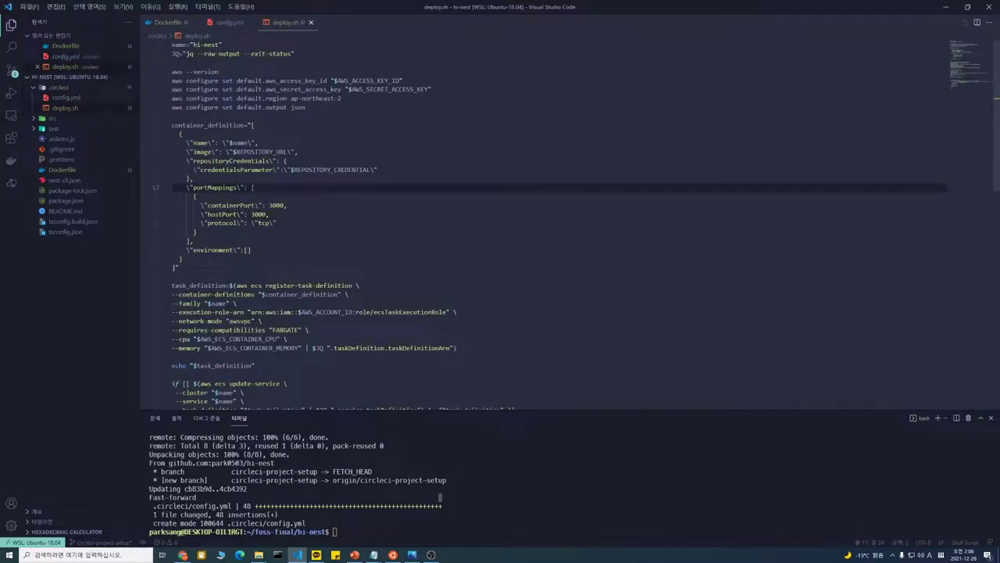
Step: Review the hi-nest service name and JQ definition lines in deploy.sh
{"action": "left_click", "coordinate": [172, 63]}
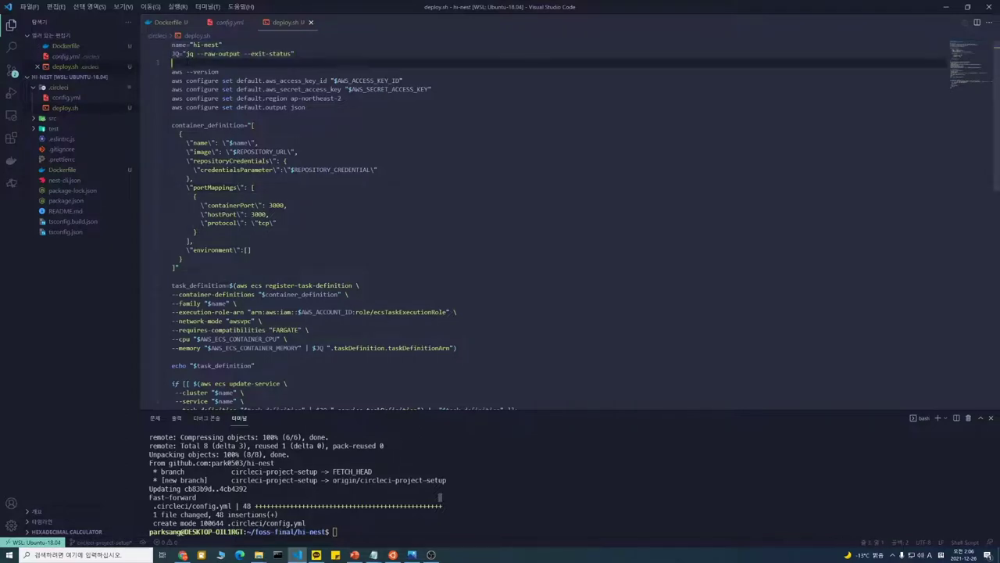
{"action": "left_click", "coordinate": [224, 45]}
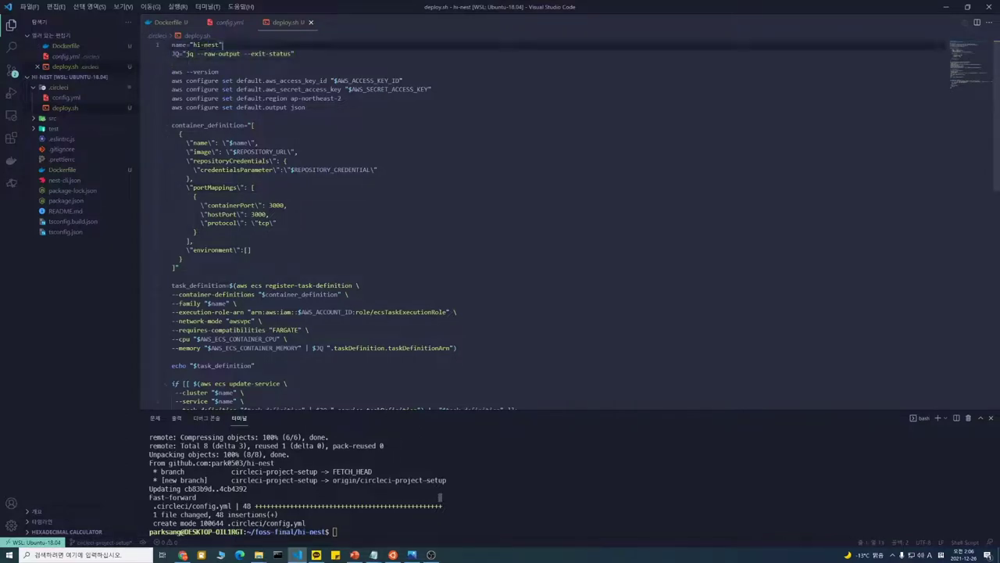
{"action": "double_click", "coordinate": [211, 45]}
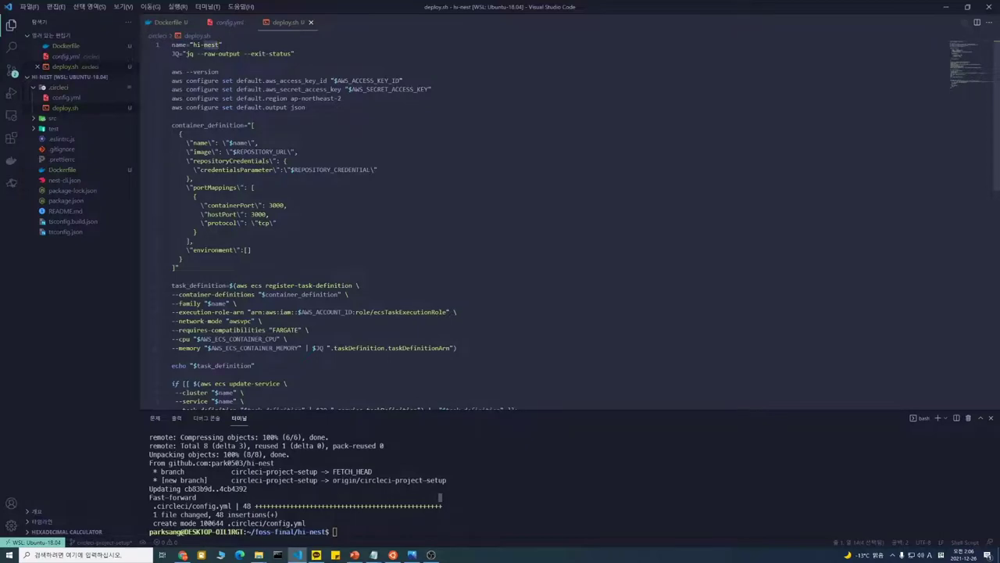
{"action": "left_click", "coordinate": [223, 45]}
{"action": "left_click_drag", "start_coordinate": [221, 45], "coordinate": [193, 45]}
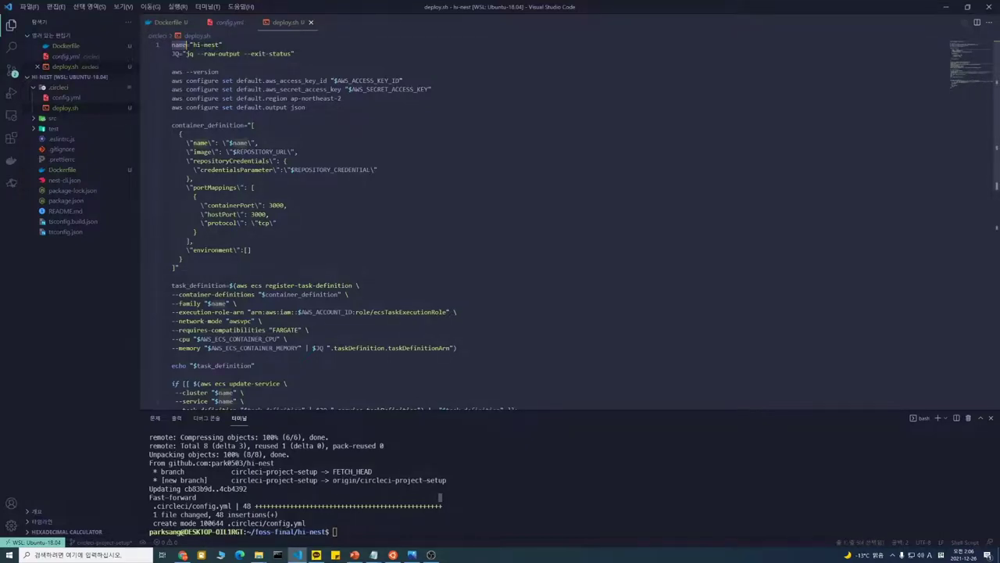
{"action": "left_click", "coordinate": [174, 63]}
{"action": "left_click_drag", "start_coordinate": [174, 62], "coordinate": [165, 58]}
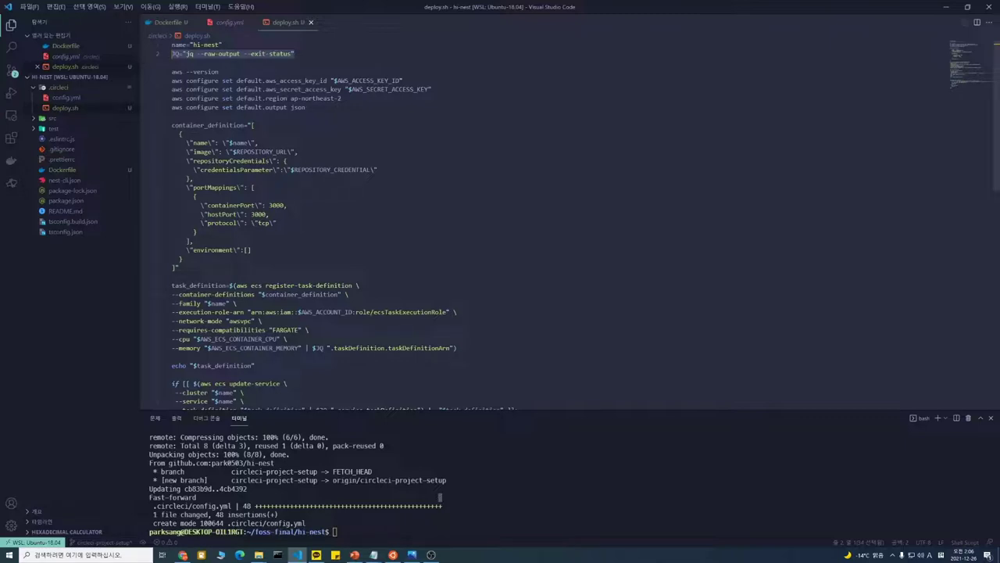
Step: Review the four aws configure lines at the top of deploy.sh
{"action": "left_click", "coordinate": [172, 63]}
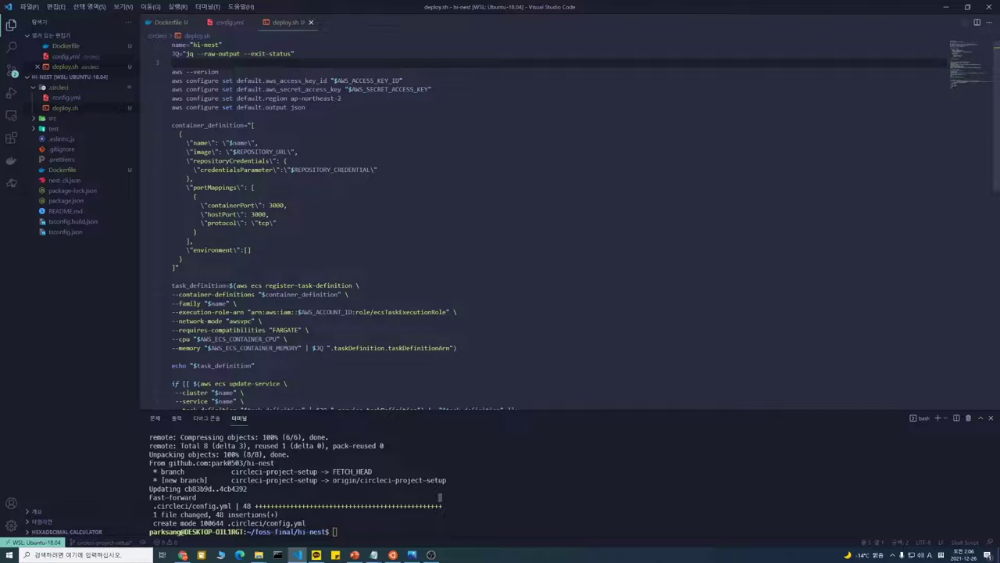
{"action": "left_click", "coordinate": [172, 115]}
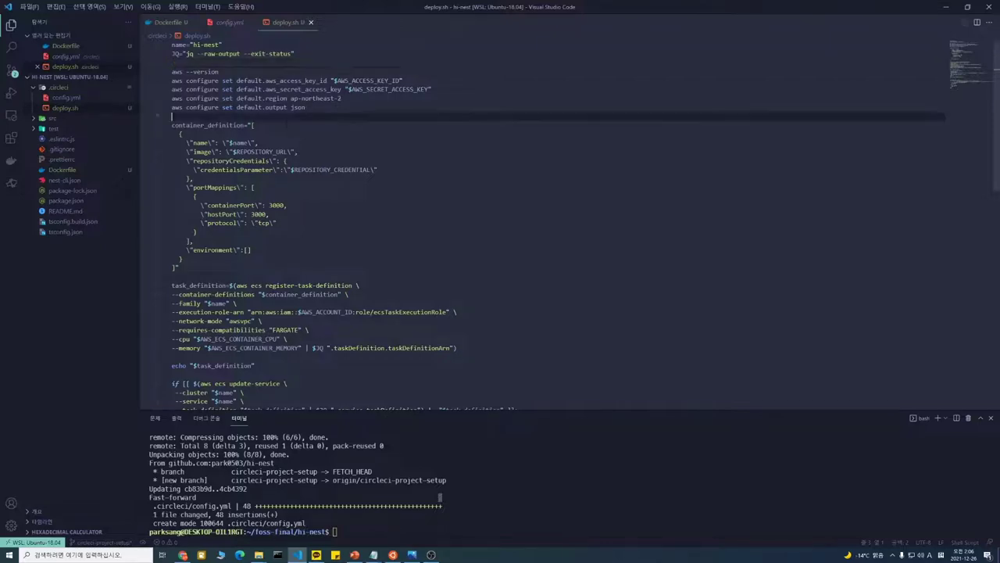
{"action": "left_click", "coordinate": [306, 107]}
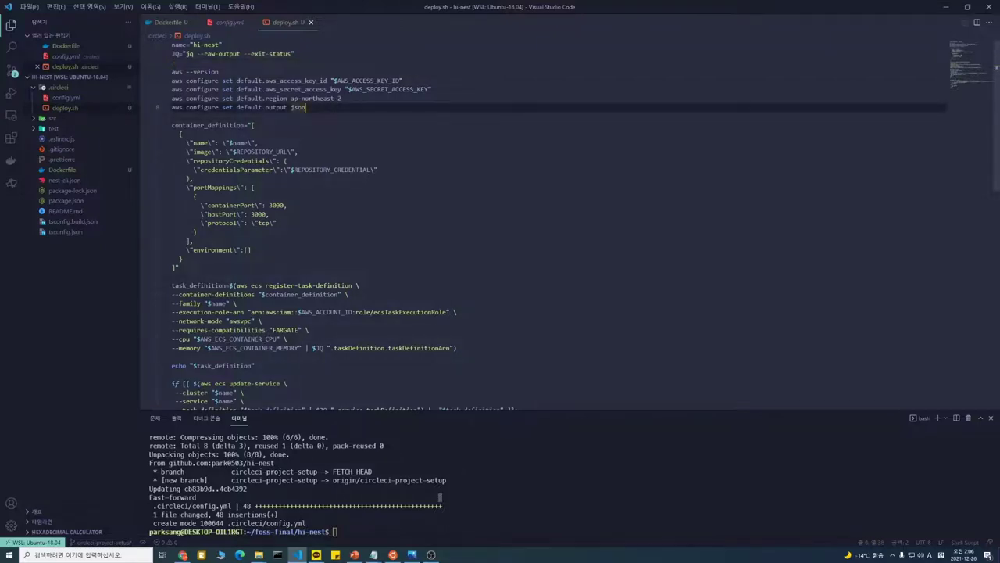
{"action": "left_click_drag", "start_coordinate": [185, 80], "coordinate": [288, 107]}
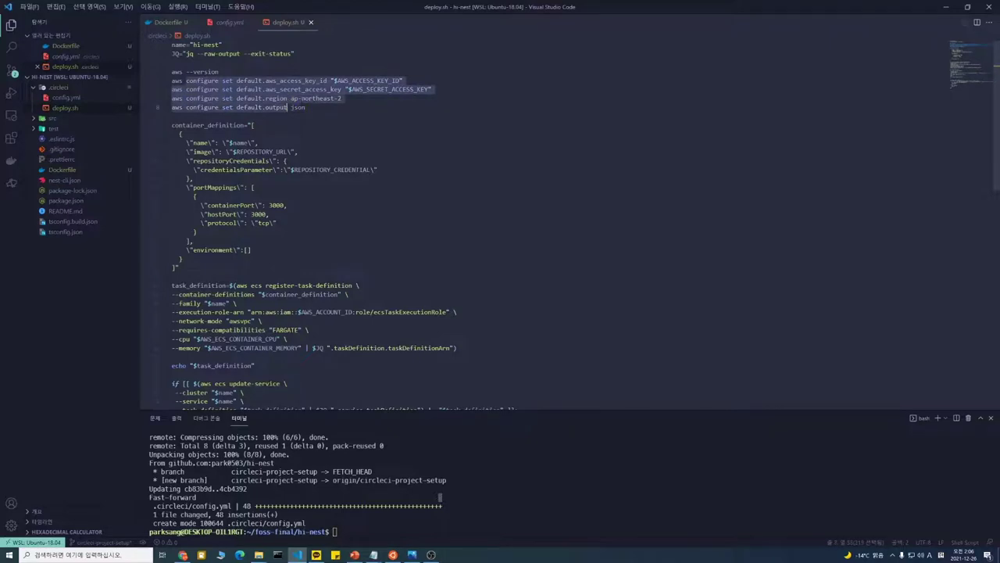
{"action": "left_click", "coordinate": [172, 116]}
{"action": "left_click", "coordinate": [326, 108]}
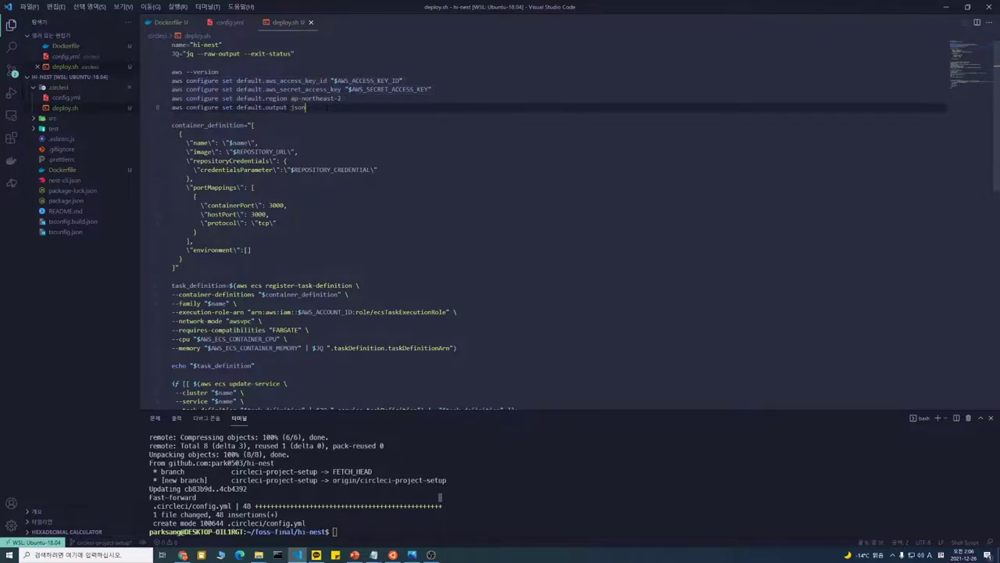
Step: Highlight the AWS_ACCESS_KEY_ID and AWS_SECRET_ACCESS_KEY variables in the credential configure lines
{"action": "left_click_drag", "start_coordinate": [336, 81], "coordinate": [401, 81]}
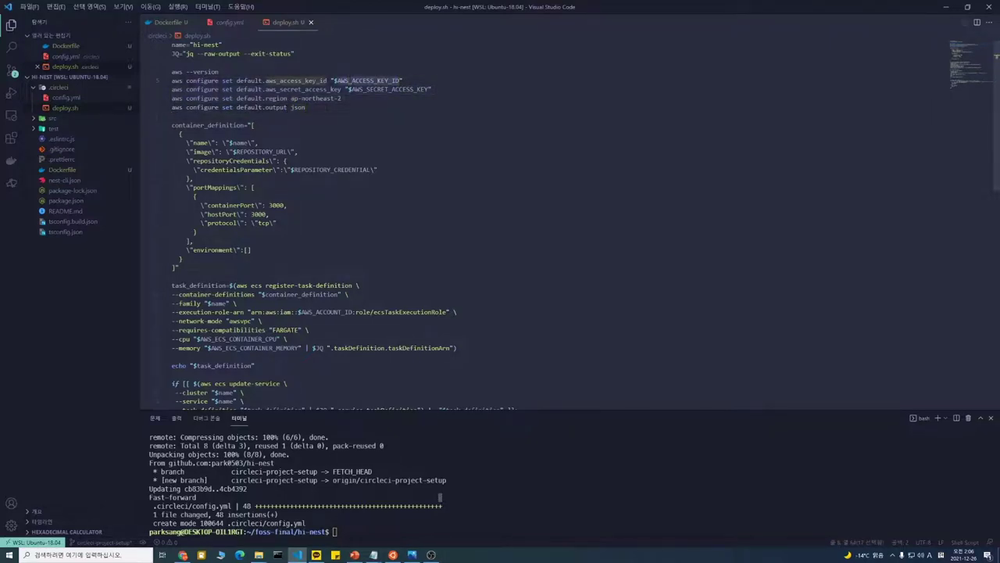
{"action": "left_click_drag", "start_coordinate": [336, 81], "coordinate": [430, 89]}
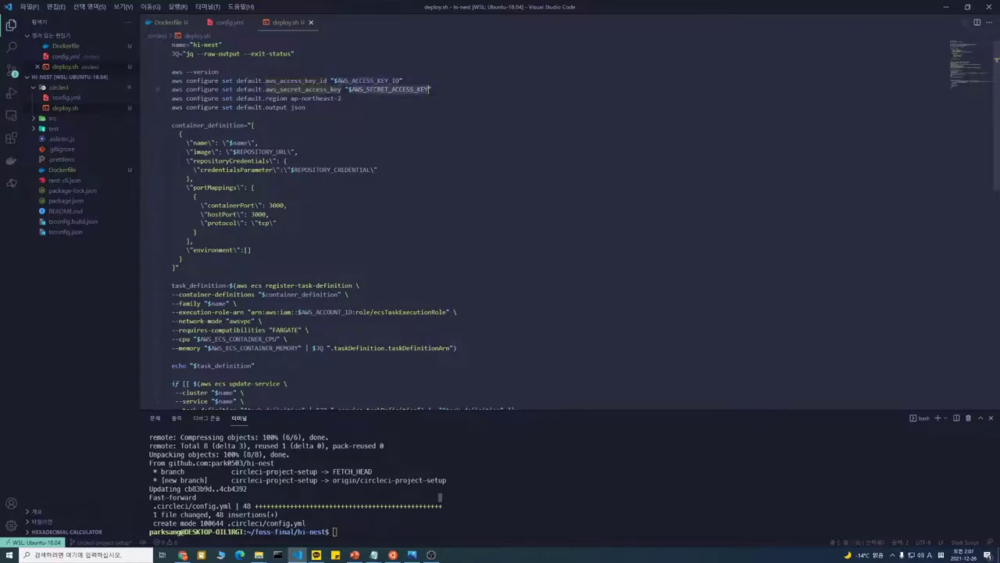
{"action": "left_click", "coordinate": [430, 89]}
{"action": "left_click", "coordinate": [431, 89]}
{"action": "left_click_drag", "start_coordinate": [402, 81], "coordinate": [169, 81]}
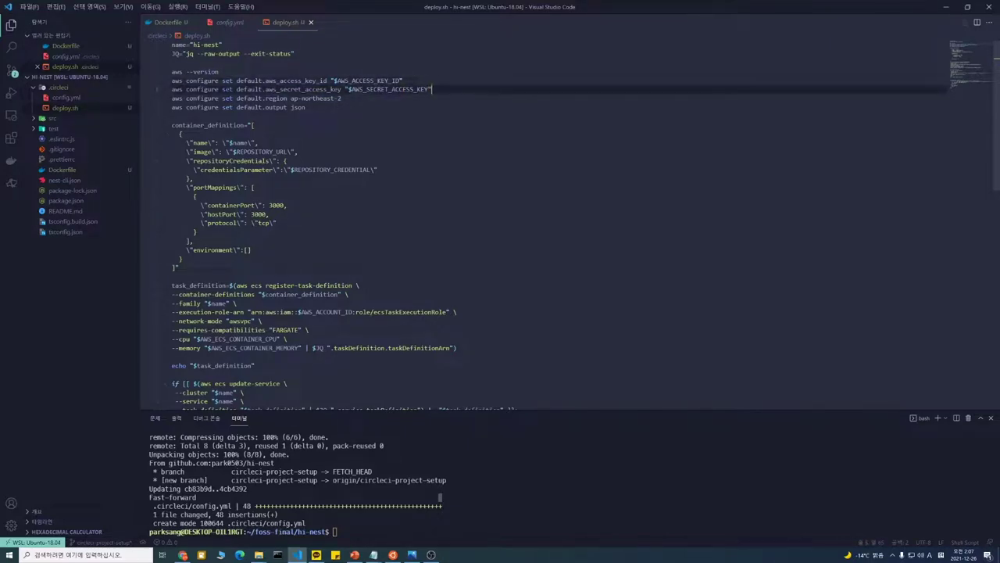
{"action": "left_click_drag", "start_coordinate": [431, 89], "coordinate": [153, 84]}
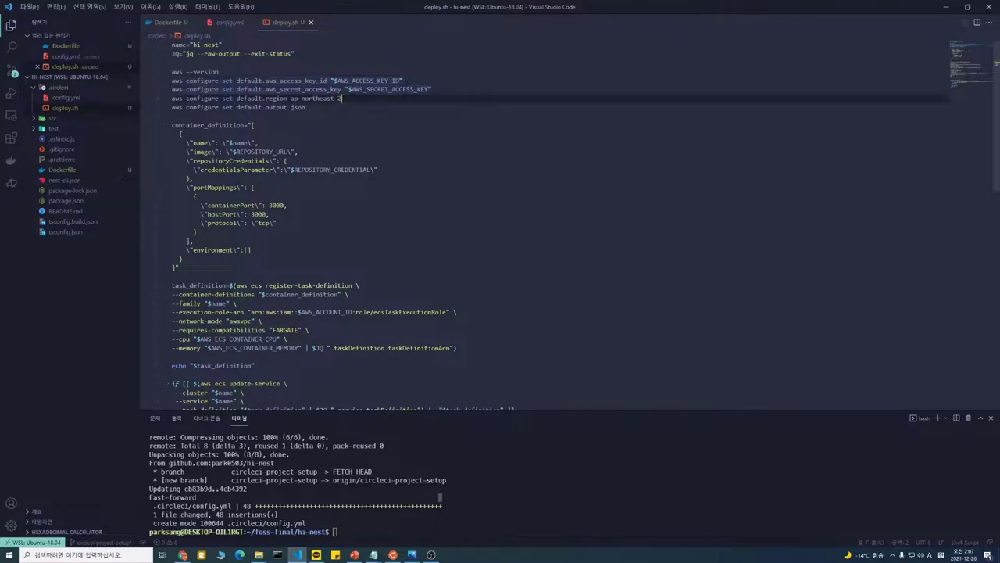
{"action": "left_click_drag", "start_coordinate": [335, 81], "coordinate": [430, 89]}
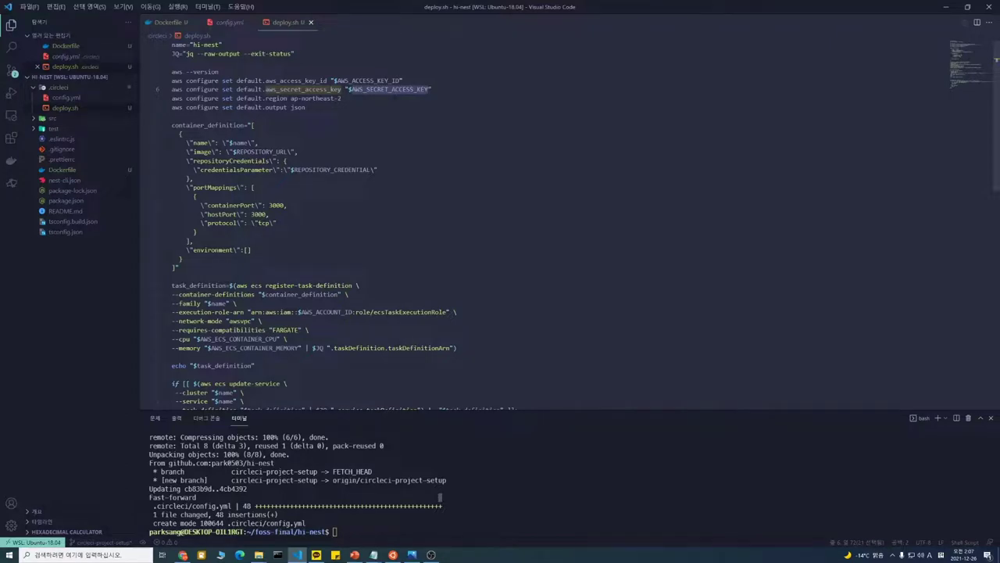
{"action": "left_click_drag", "start_coordinate": [335, 80], "coordinate": [429, 89]}
{"action": "left_click_drag", "start_coordinate": [334, 80], "coordinate": [400, 81]}
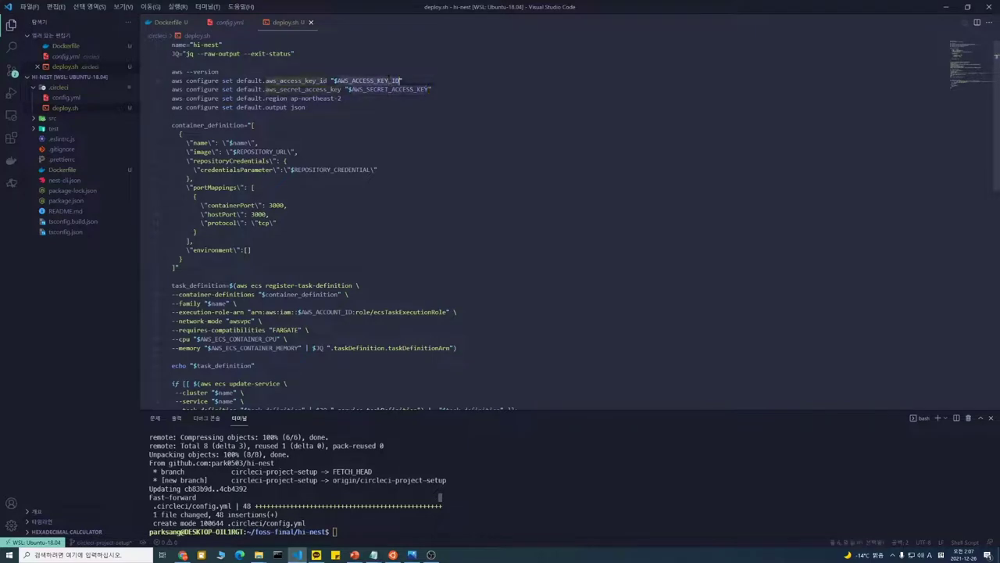
Step: Check the ap-northeast-2 region and json output settings on lines 7–8
{"action": "left_click", "coordinate": [342, 99]}
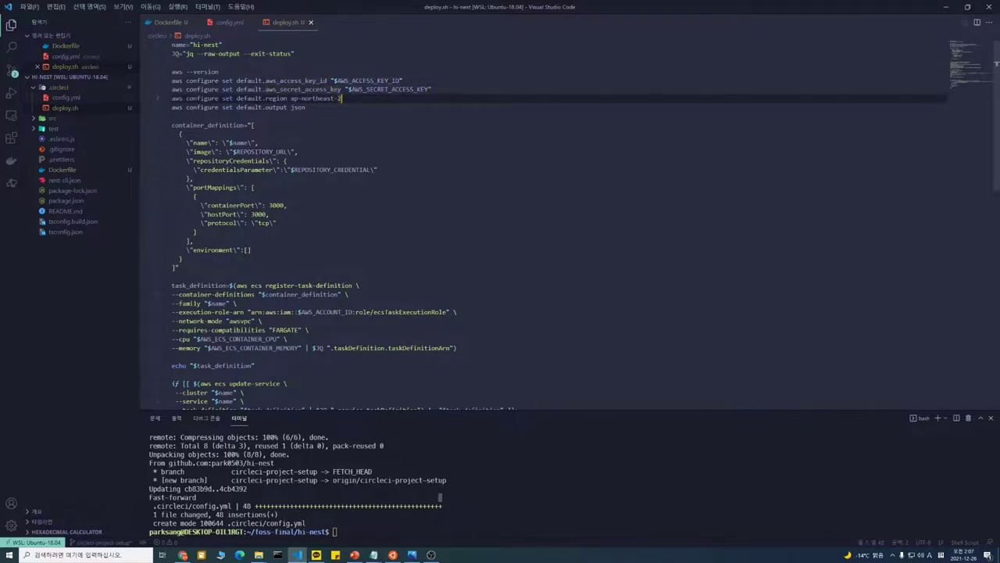
{"action": "double_click", "coordinate": [277, 98]}
{"action": "left_click", "coordinate": [341, 99]}
{"action": "left_click_drag", "start_coordinate": [342, 98], "coordinate": [290, 99]}
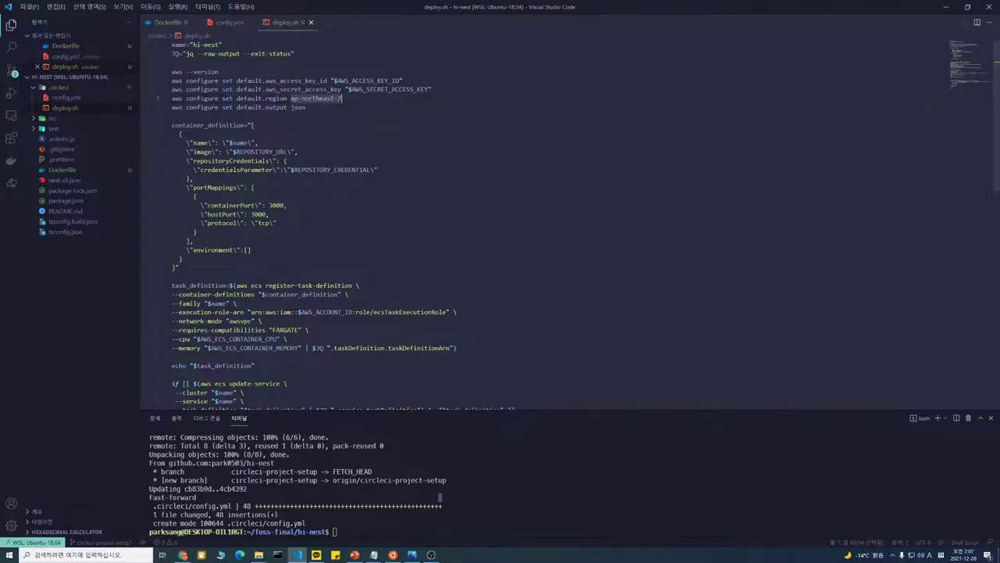
{"action": "left_click_drag", "start_coordinate": [290, 99], "coordinate": [338, 99]}
{"action": "left_click", "coordinate": [292, 107]}
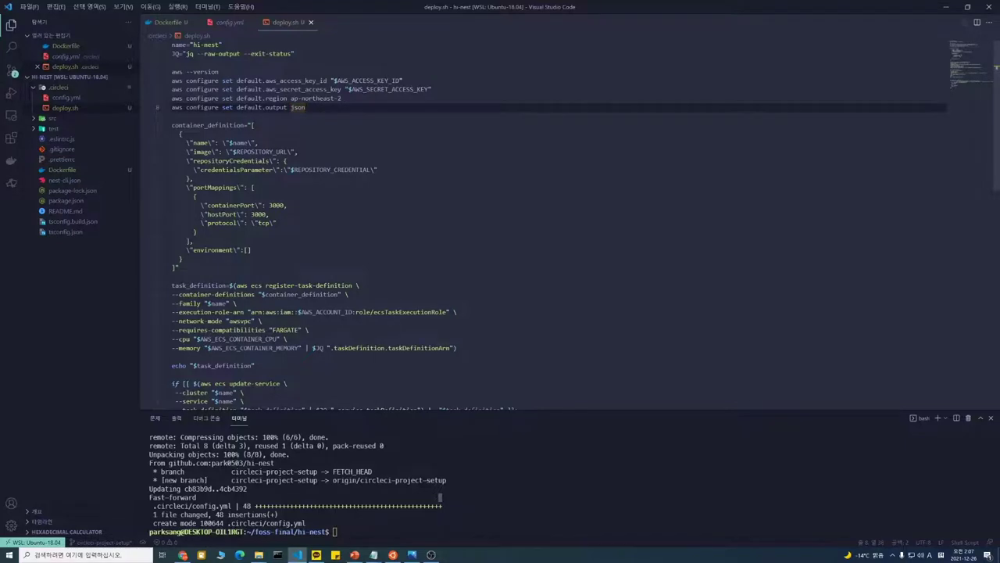
Step: Inspect the container_definition JSON block down to the task_definition line
{"action": "scroll", "coordinate": [547, 227], "scroll_direction": "down", "scroll_amount": 2}
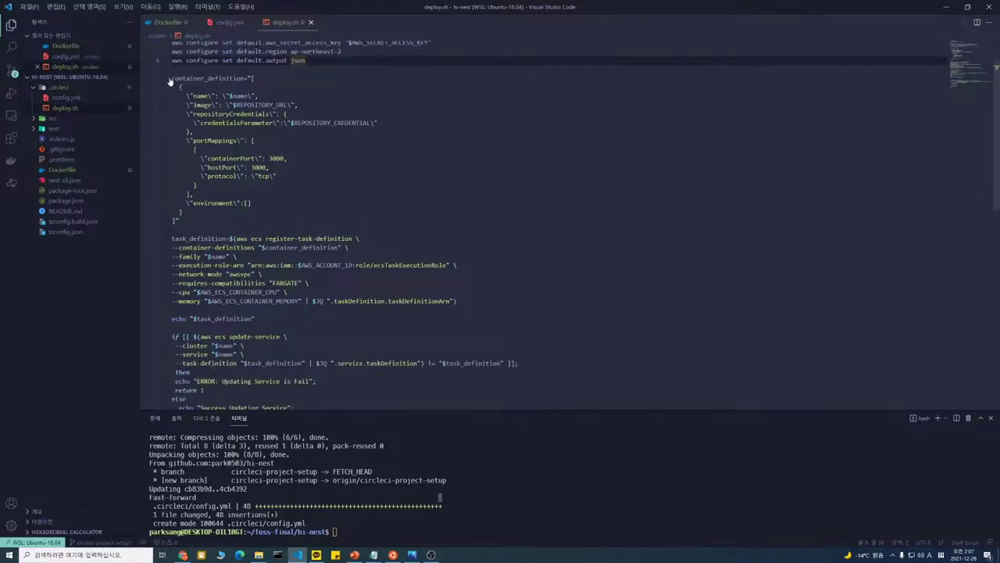
{"action": "left_click_drag", "start_coordinate": [172, 79], "coordinate": [179, 220]}
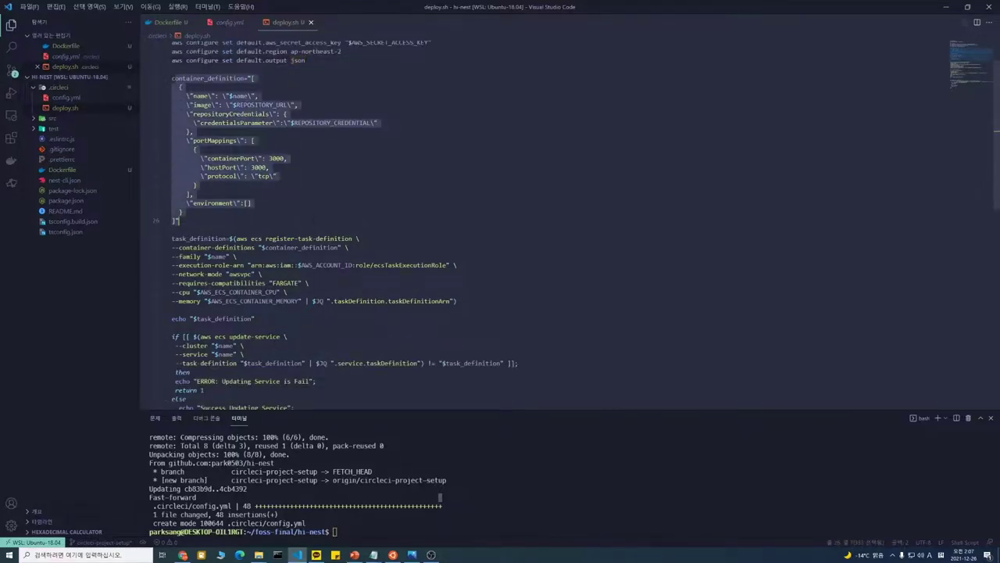
{"action": "left_click", "coordinate": [178, 221]}
{"action": "left_click", "coordinate": [191, 238]}
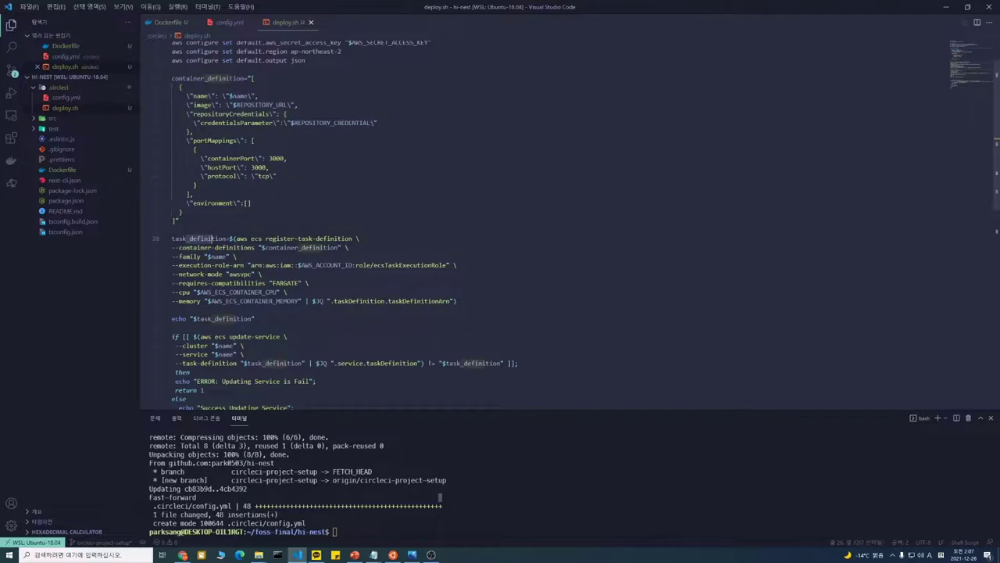
{"action": "left_click", "coordinate": [181, 87]}
{"action": "left_click", "coordinate": [173, 78]}
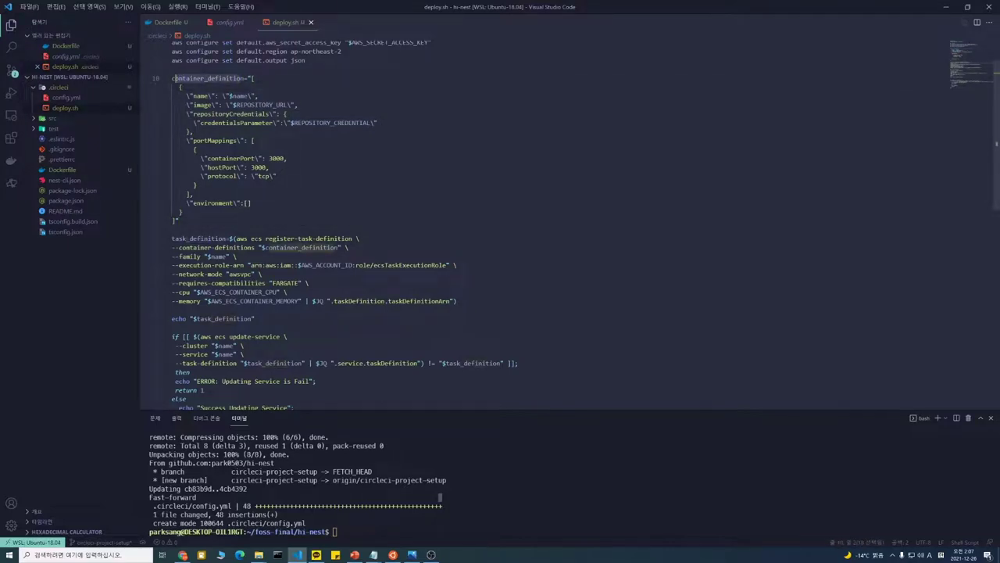
{"action": "left_click", "coordinate": [256, 223], "text": "shift"}
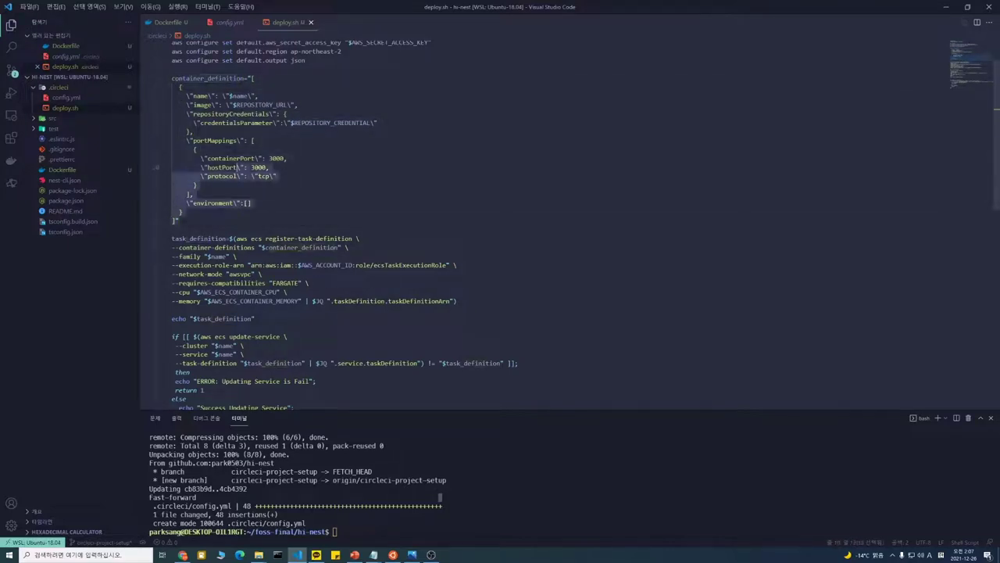
{"action": "left_click", "coordinate": [257, 224]}
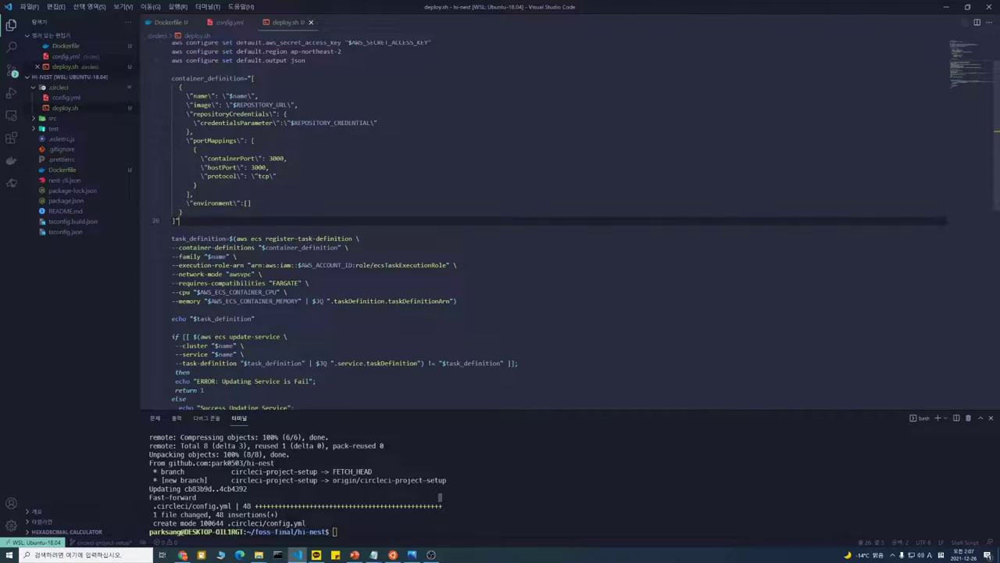
Step: Point out the aws ecs register-task-definition, update-service and describe-services commands
{"action": "left_click", "coordinate": [349, 273]}
{"action": "scroll", "coordinate": [349, 266], "scroll_direction": "up", "scroll_amount": 2}
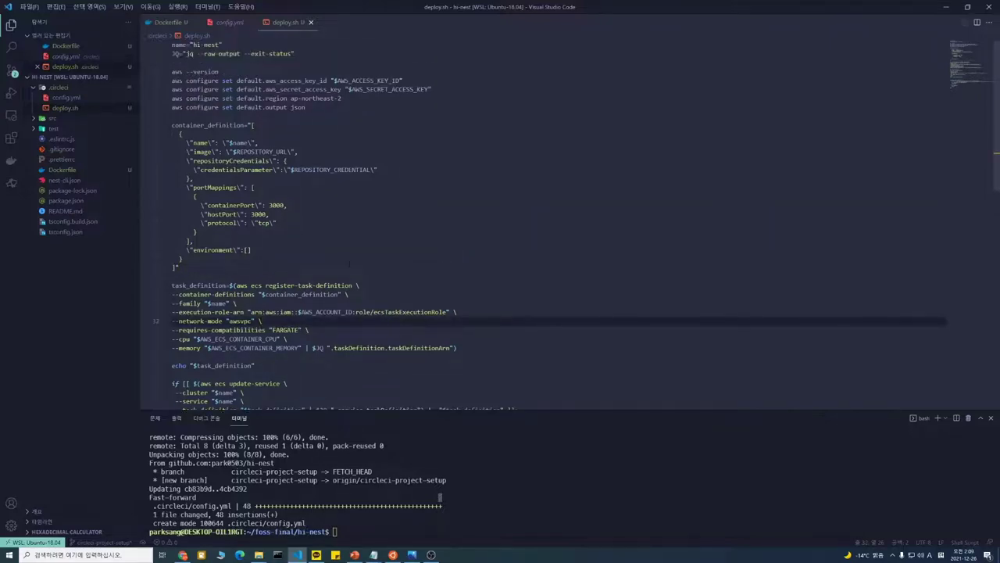
{"action": "scroll", "coordinate": [547, 226], "scroll_direction": "down", "scroll_amount": 1}
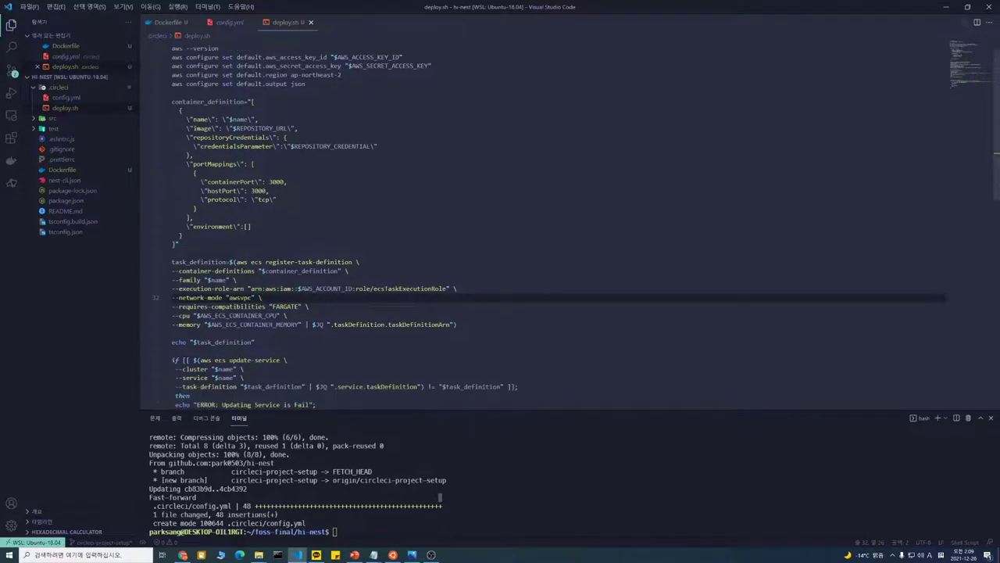
{"action": "left_click_drag", "start_coordinate": [237, 262], "coordinate": [354, 261]}
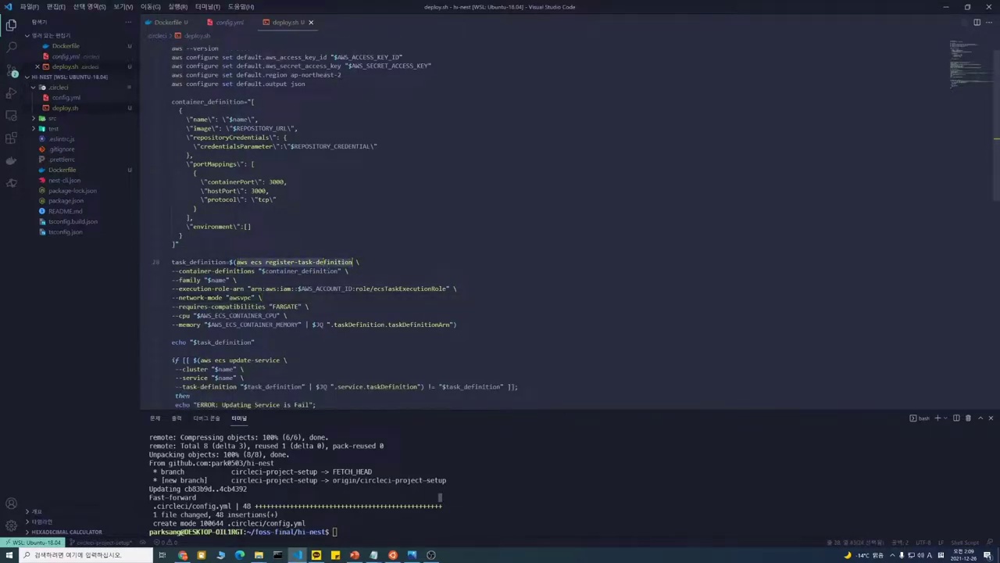
{"action": "scroll", "coordinate": [547, 227], "scroll_direction": "down", "scroll_amount": 3}
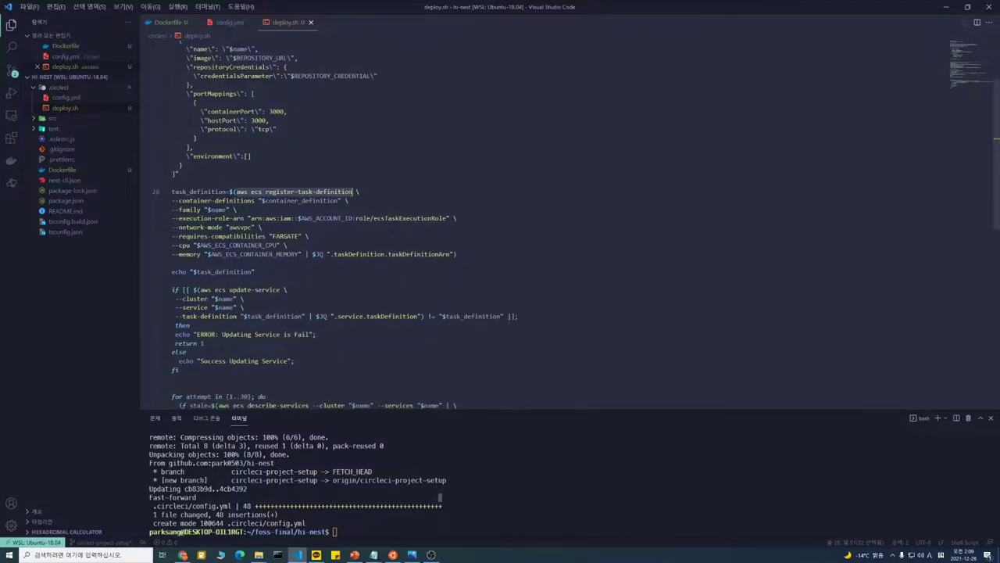
{"action": "left_click_drag", "start_coordinate": [202, 290], "coordinate": [280, 290]}
{"action": "scroll", "coordinate": [547, 227], "scroll_direction": "down", "scroll_amount": 4}
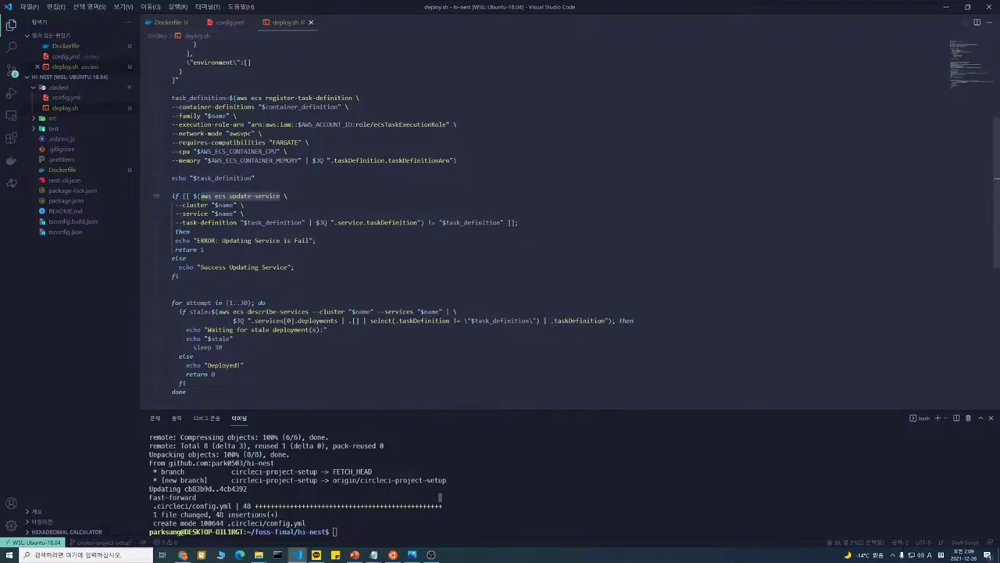
{"action": "left_click_drag", "start_coordinate": [233, 311], "coordinate": [310, 311]}
Step: Examine the register command's container_definition reference and its --family option
{"action": "scroll", "coordinate": [547, 227], "scroll_direction": "down", "scroll_amount": 3}
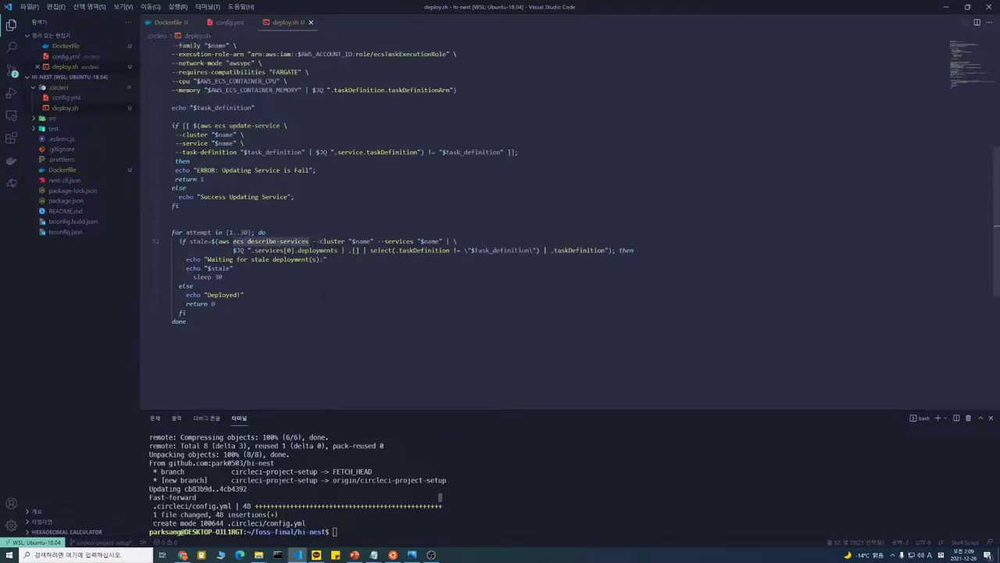
{"action": "scroll", "coordinate": [547, 227], "scroll_direction": "up", "scroll_amount": 7}
{"action": "scroll", "coordinate": [547, 227], "scroll_direction": "up", "scroll_amount": 4}
{"action": "scroll", "coordinate": [547, 226], "scroll_direction": "down", "scroll_amount": 4}
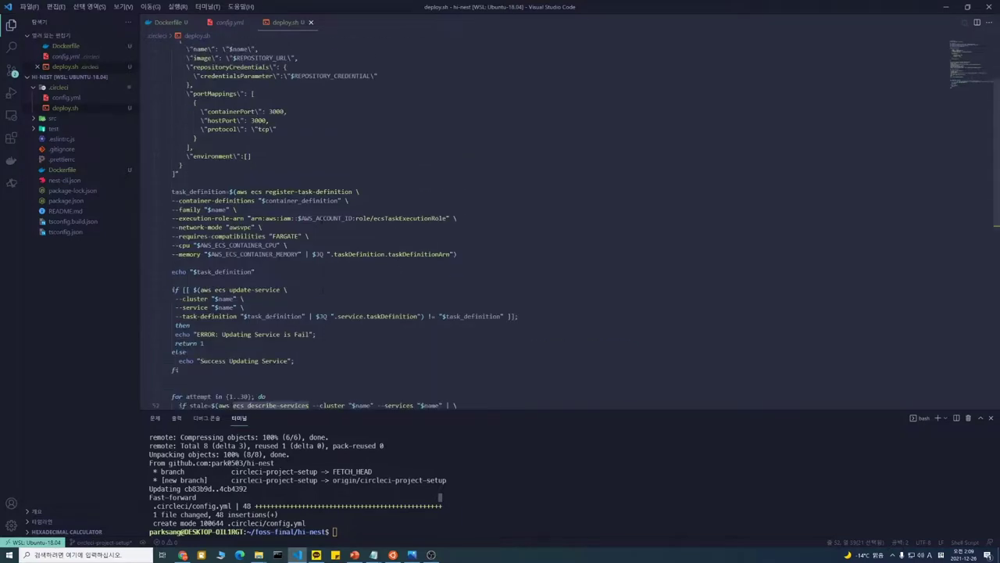
{"action": "double_click", "coordinate": [281, 191]}
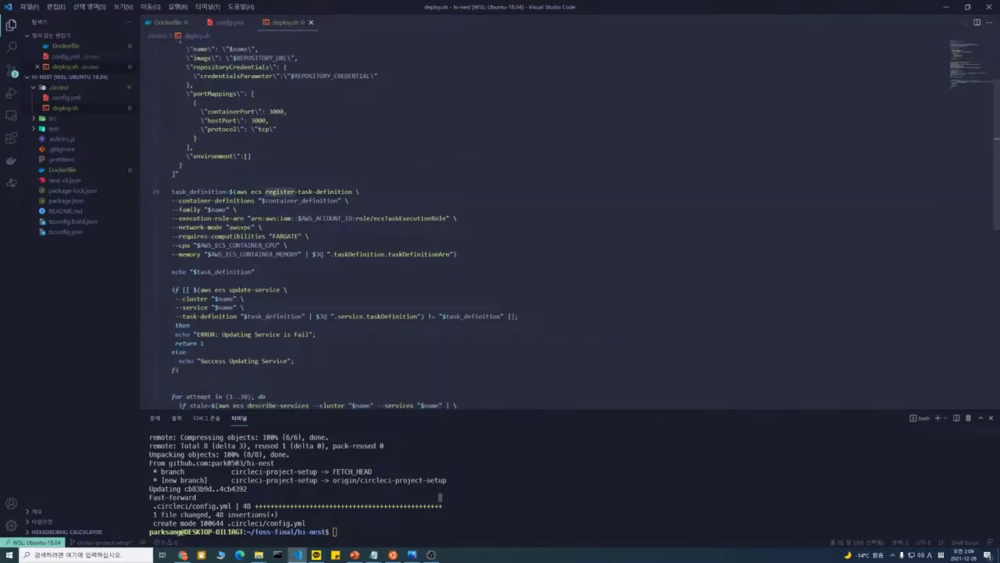
{"action": "double_click", "coordinate": [294, 201]}
{"action": "double_click", "coordinate": [189, 210]}
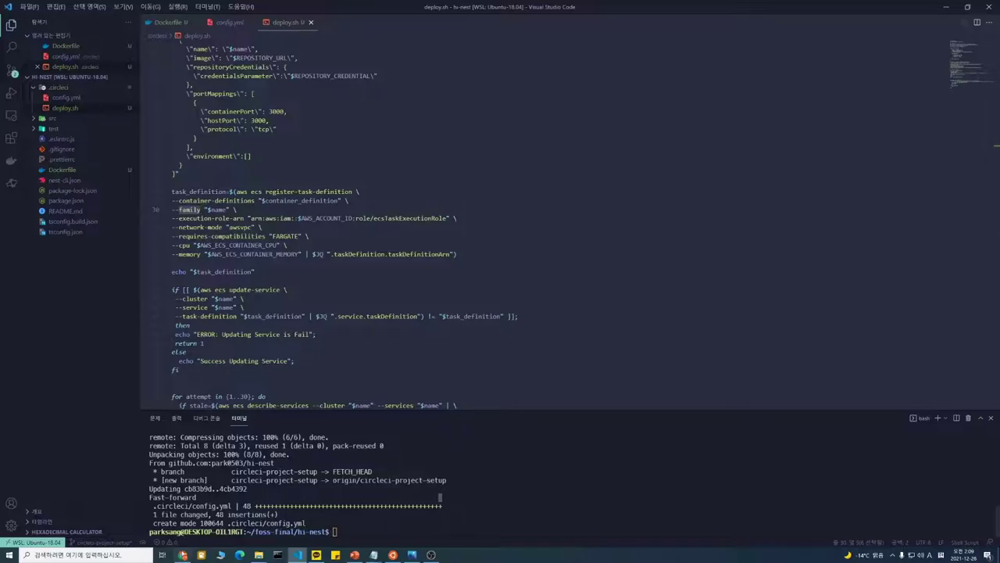
Step: Find the execution-role-arn option in the register-task-definition reference synopsis
{"action": "left_click", "coordinate": [183, 554]}
{"action": "scroll", "coordinate": [528, 209], "scroll_direction": "down", "scroll_amount": 5}
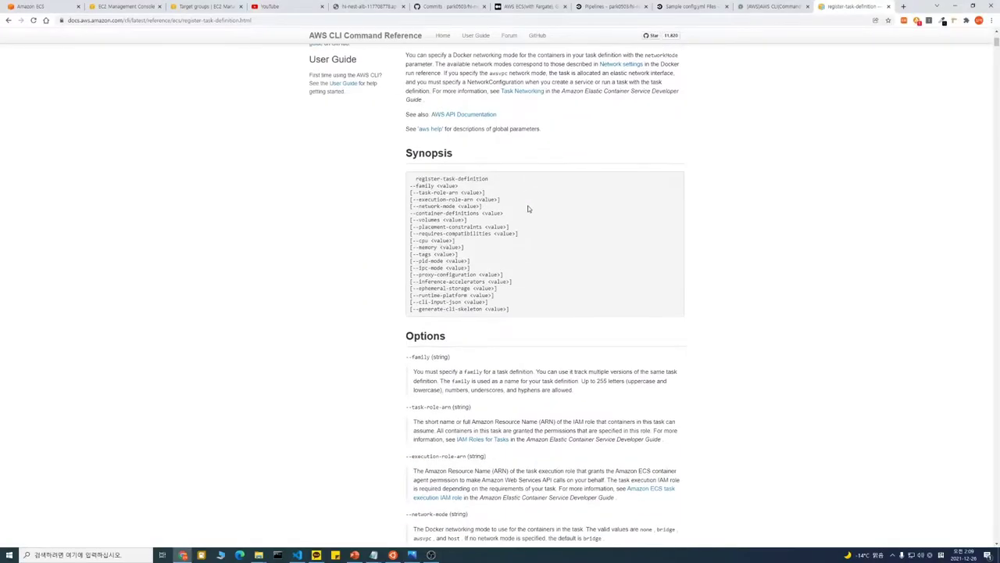
{"action": "scroll", "coordinate": [528, 208], "scroll_direction": "up", "scroll_amount": 3}
{"action": "scroll", "coordinate": [513, 207], "scroll_direction": "down", "scroll_amount": 1}
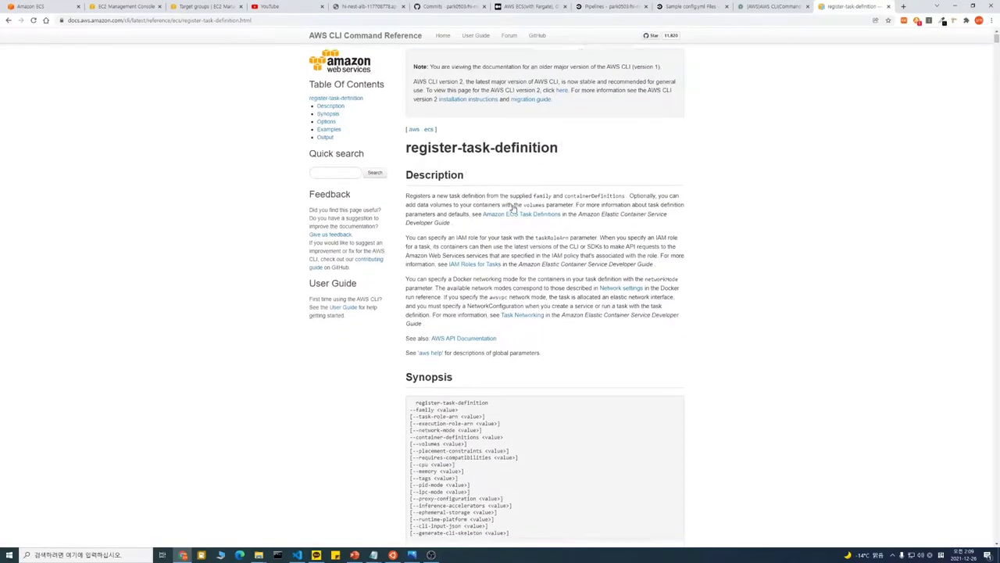
{"action": "scroll", "coordinate": [514, 207], "scroll_direction": "down", "scroll_amount": 3}
{"action": "left_click_drag", "start_coordinate": [435, 228], "coordinate": [451, 238]}
{"action": "left_click", "coordinate": [461, 238]}
{"action": "left_click", "coordinate": [452, 239]}
Step: Scroll through the reference's options, then minimize Chrome to get back to deploy.sh
{"action": "scroll", "coordinate": [437, 289], "scroll_direction": "down", "scroll_amount": 4}
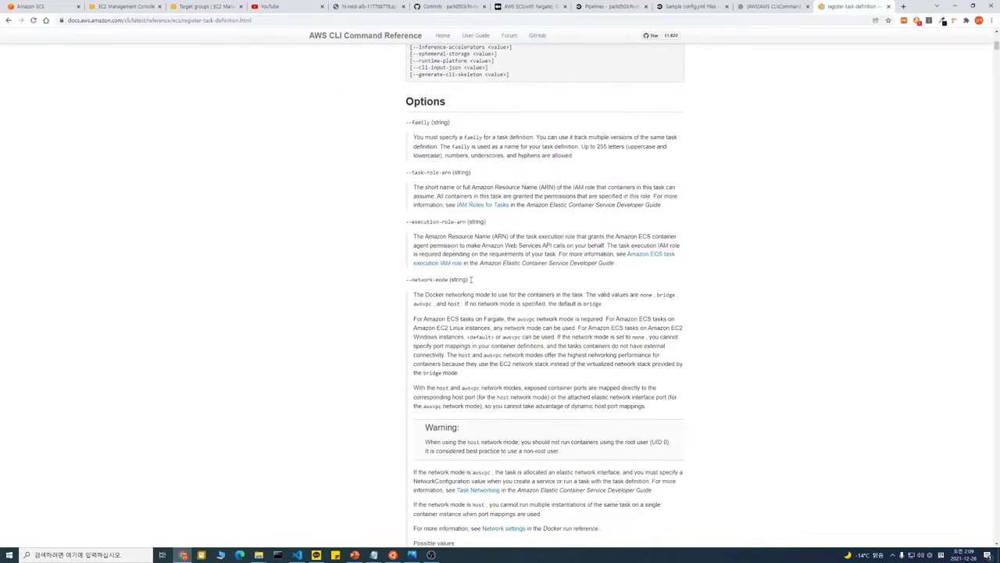
{"action": "scroll", "coordinate": [425, 305], "scroll_direction": "up", "scroll_amount": 7}
{"action": "scroll", "coordinate": [425, 305], "scroll_direction": "up", "scroll_amount": 1}
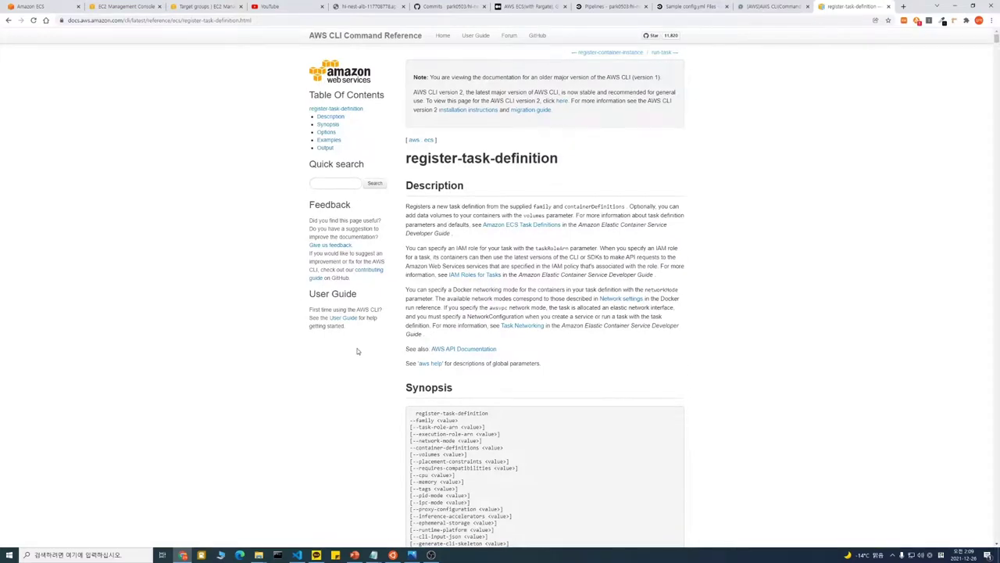
{"action": "scroll", "coordinate": [483, 363], "scroll_direction": "down", "scroll_amount": 3}
{"action": "scroll", "coordinate": [484, 359], "scroll_direction": "down", "scroll_amount": 1}
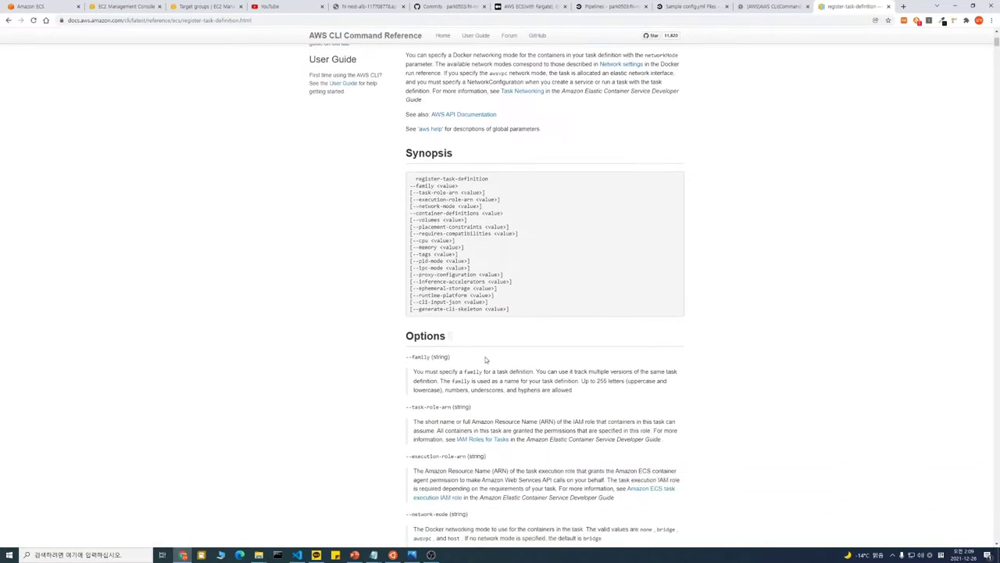
{"action": "left_click", "coordinate": [959, 7]}
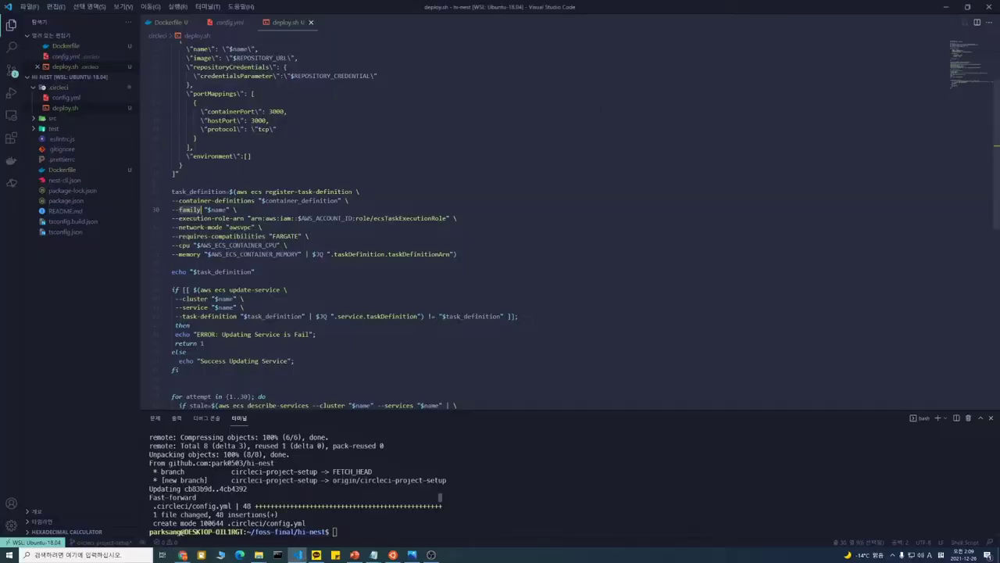
{"action": "left_click", "coordinate": [340, 285]}
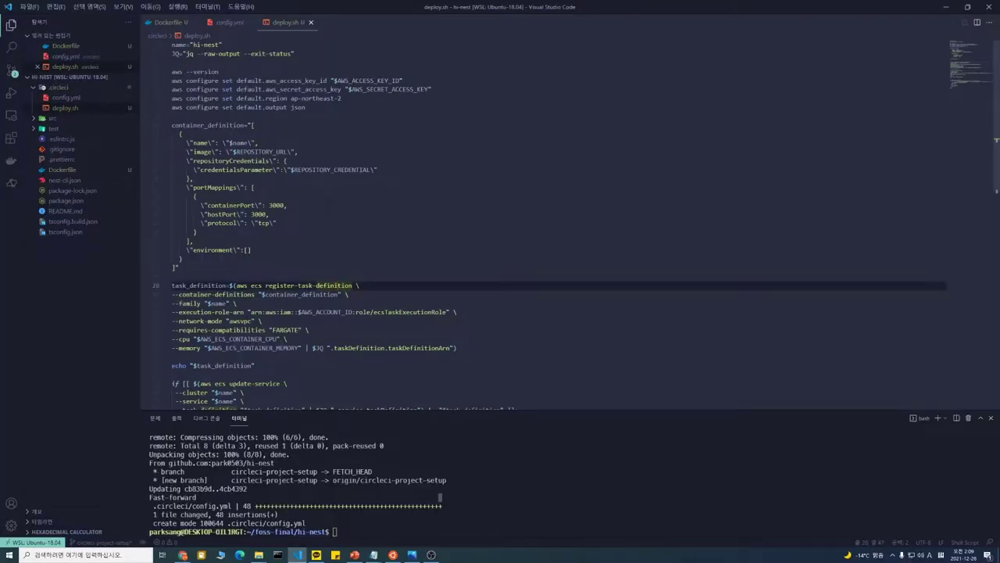
{"action": "left_click", "coordinate": [254, 125]}
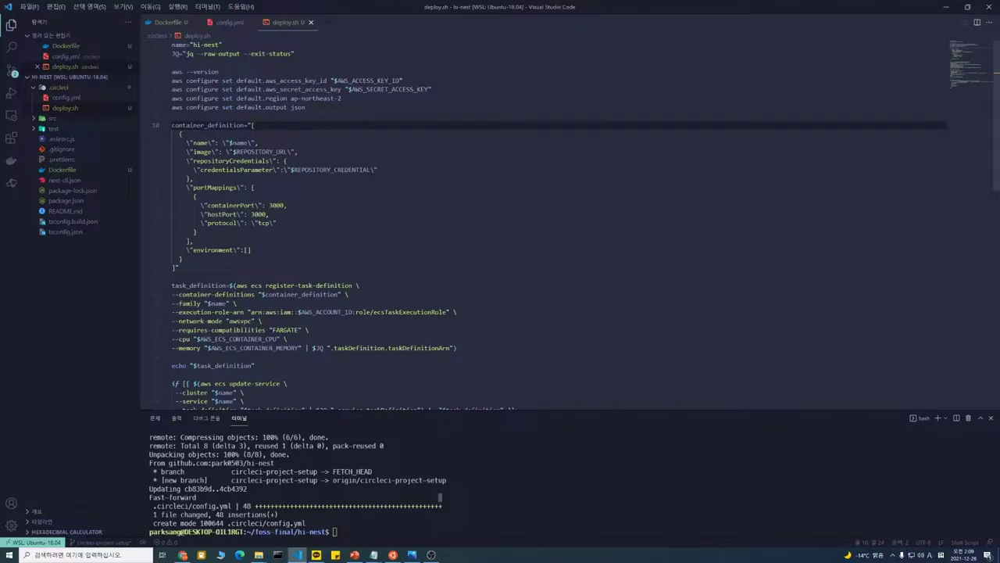
{"action": "double_click", "coordinate": [240, 143]}
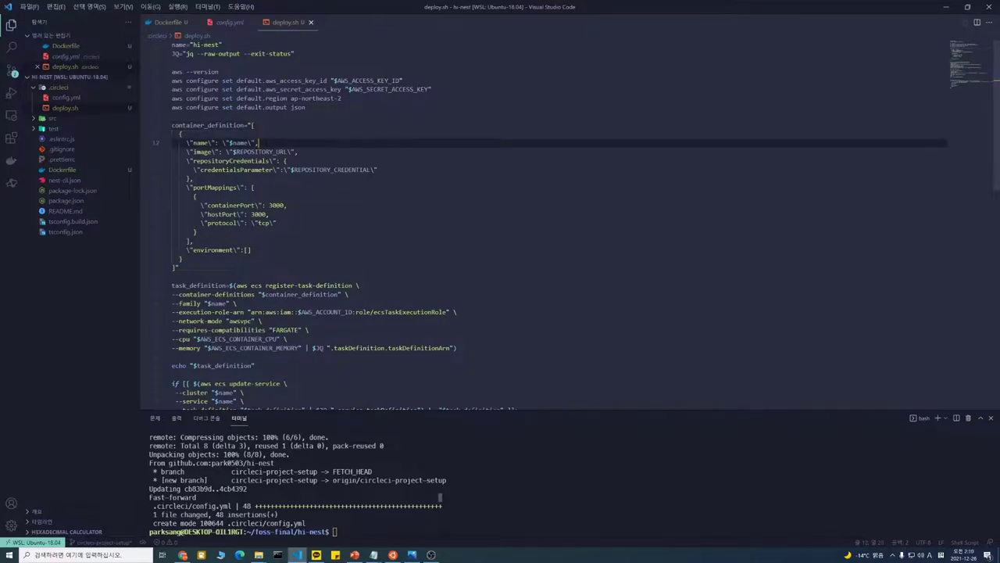
{"action": "double_click", "coordinate": [212, 44]}
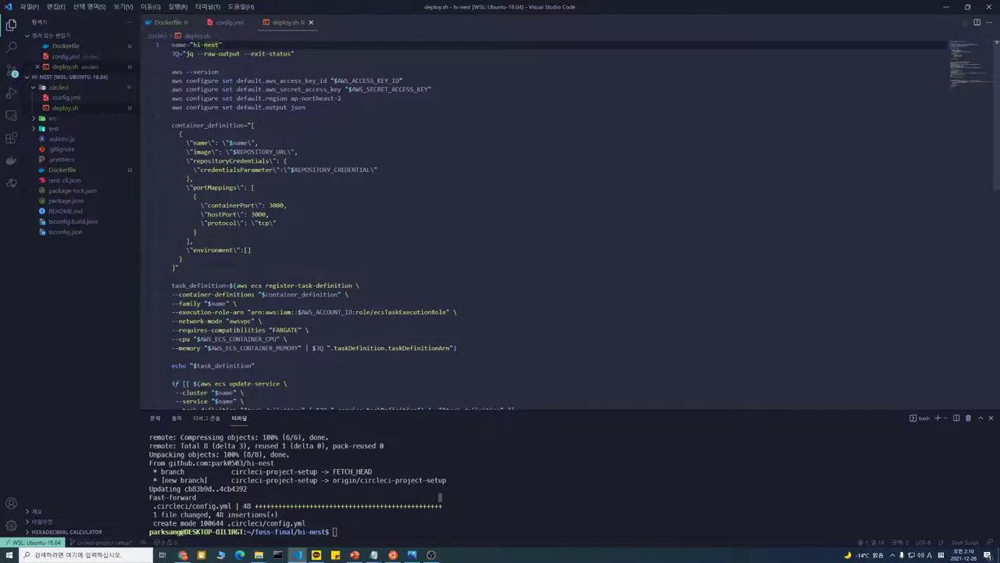
{"action": "double_click", "coordinate": [239, 143]}
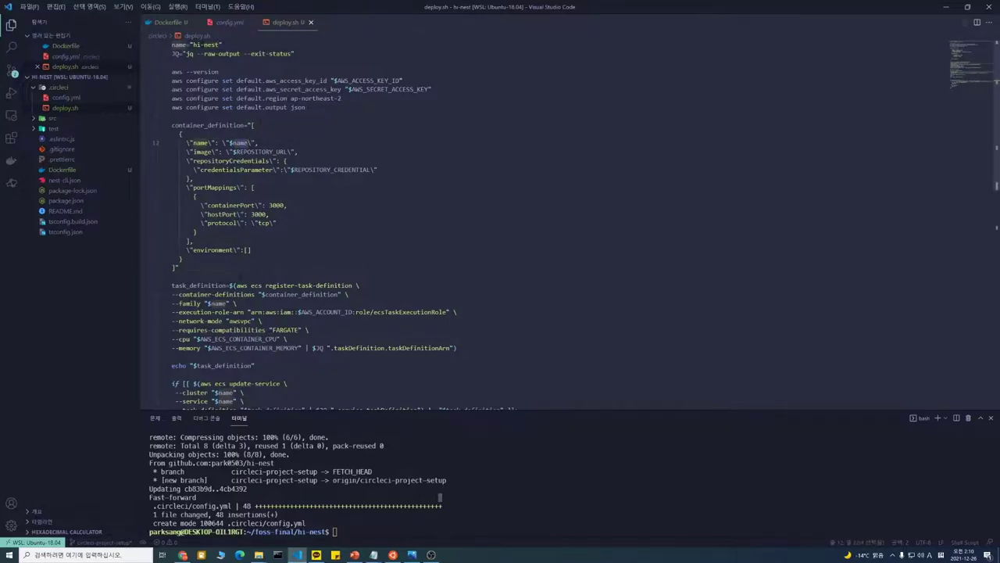
{"action": "scroll", "coordinate": [547, 219], "scroll_direction": "down", "scroll_amount": 2}
{"action": "scroll", "coordinate": [547, 219], "scroll_direction": "up", "scroll_amount": 2}
{"action": "left_click", "coordinate": [211, 152]}
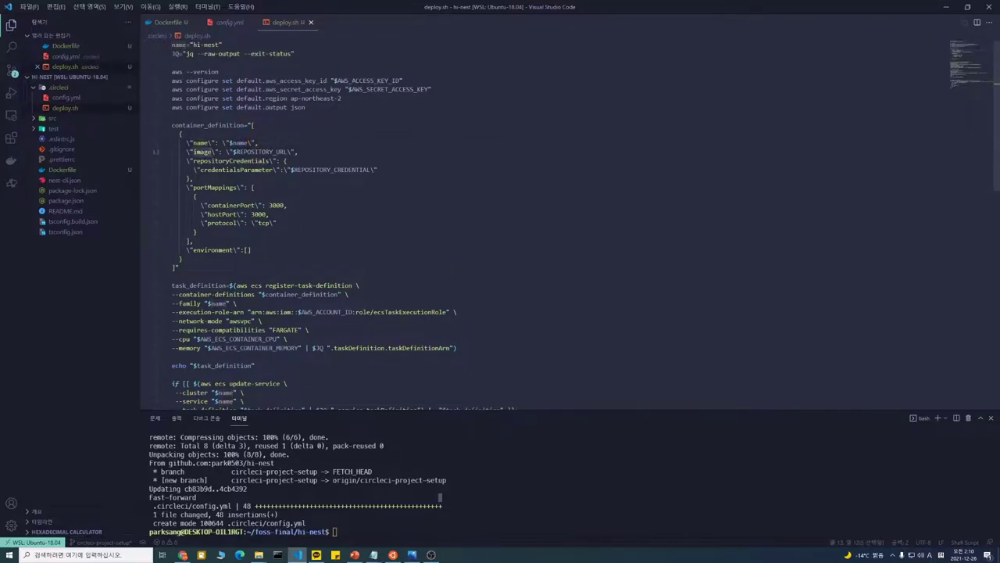
{"action": "left_click_drag", "start_coordinate": [231, 152], "coordinate": [287, 152]}
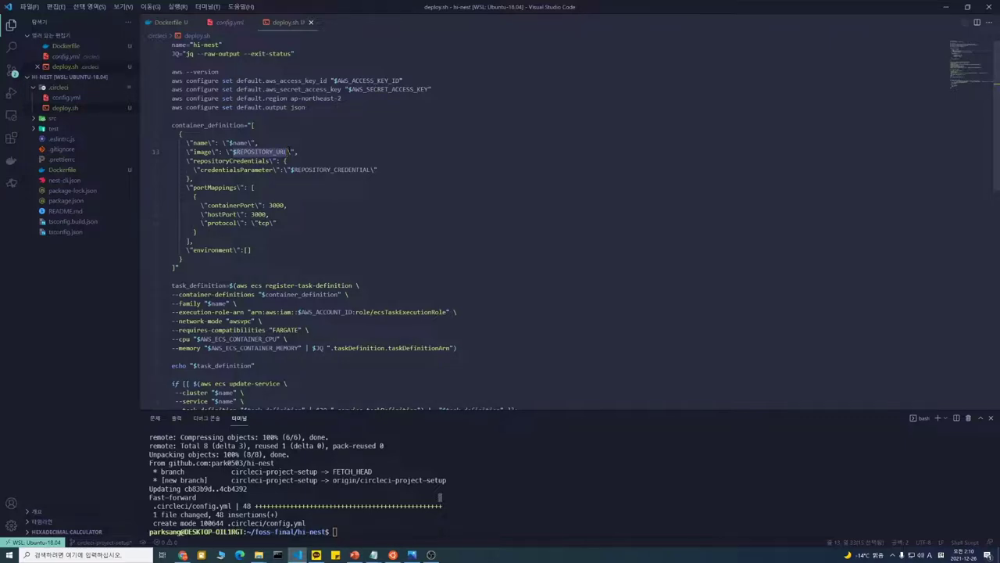
{"action": "left_click", "coordinate": [297, 151]}
{"action": "left_click_drag", "start_coordinate": [232, 151], "coordinate": [288, 151]}
{"action": "left_click", "coordinate": [297, 152]}
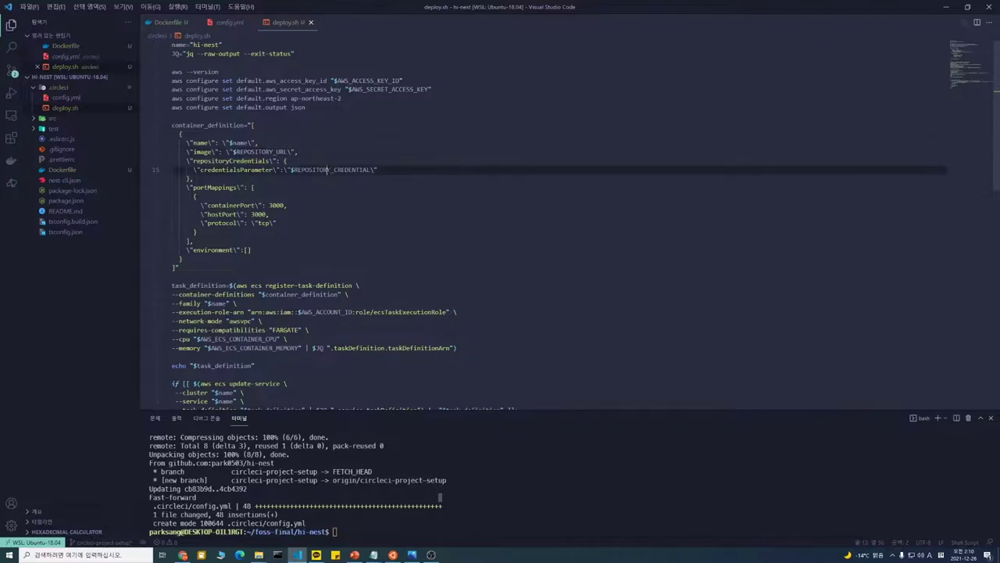
{"action": "left_click_drag", "start_coordinate": [378, 170], "coordinate": [139, 162]}
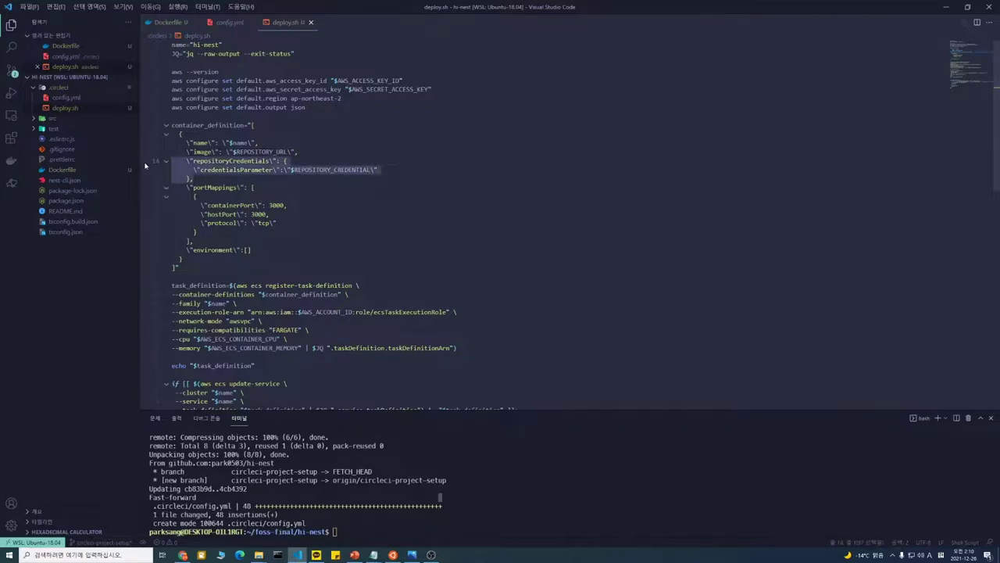
{"action": "left_click", "coordinate": [191, 178]}
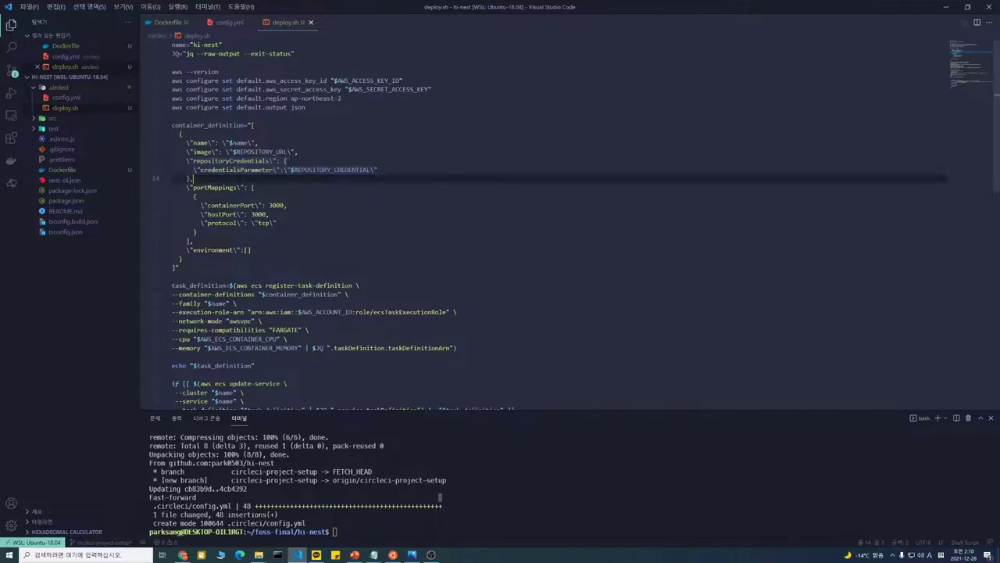
{"action": "left_click_drag", "start_coordinate": [290, 169], "coordinate": [372, 171]}
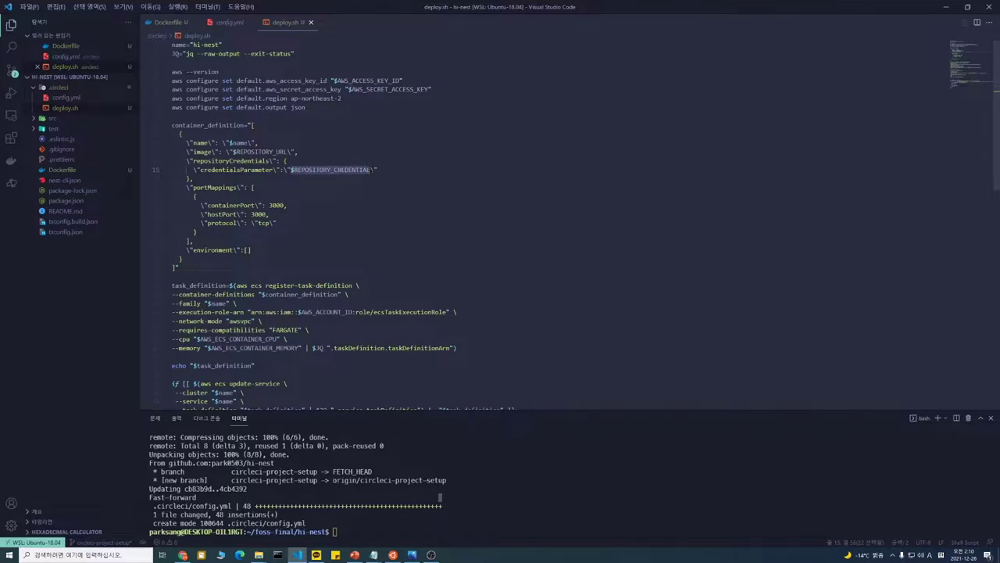
{"action": "scroll", "coordinate": [372, 171], "scroll_direction": "down", "scroll_amount": 1}
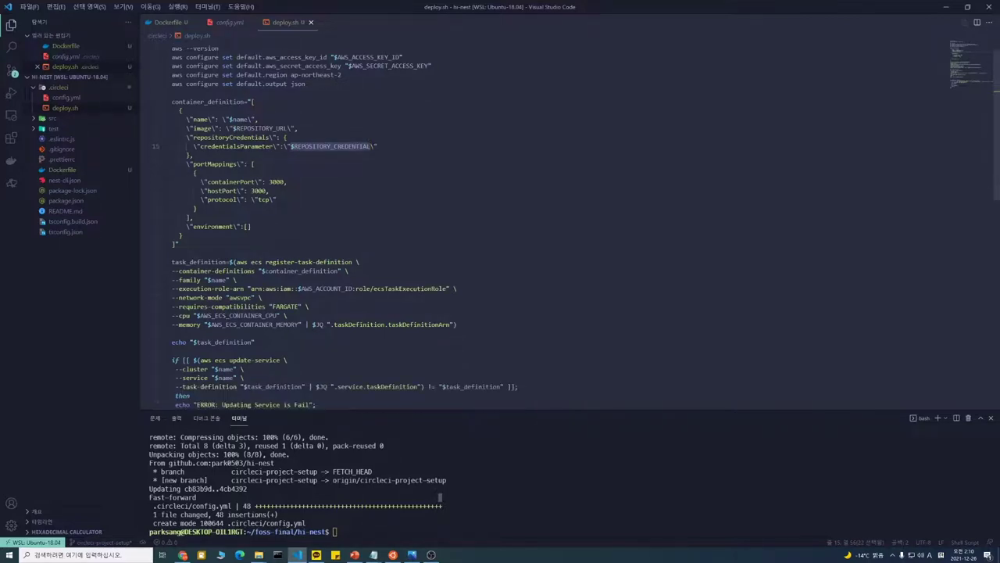
{"action": "double_click", "coordinate": [216, 164]}
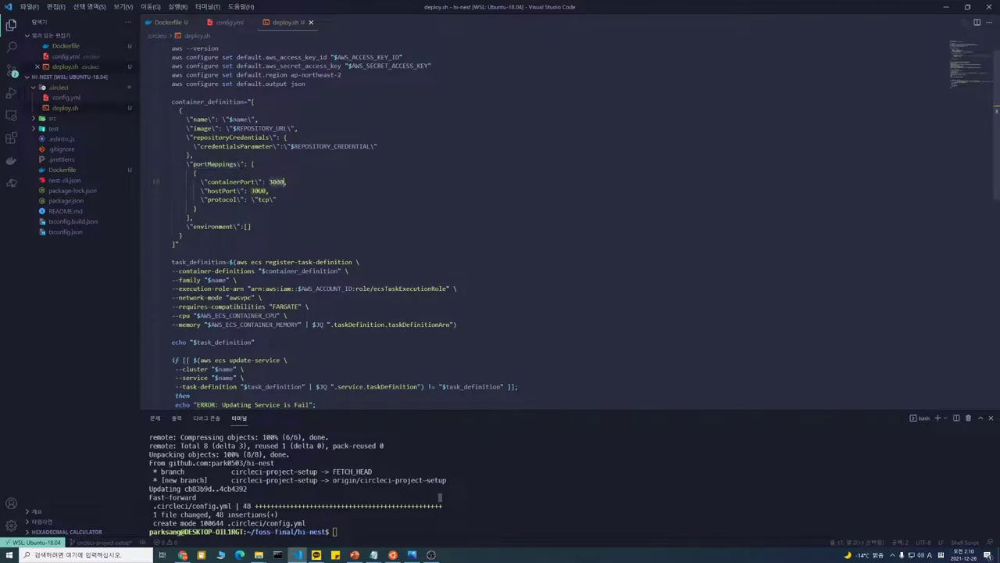
{"action": "left_click", "coordinate": [278, 199]}
{"action": "left_click_drag", "start_coordinate": [251, 226], "coordinate": [164, 230]}
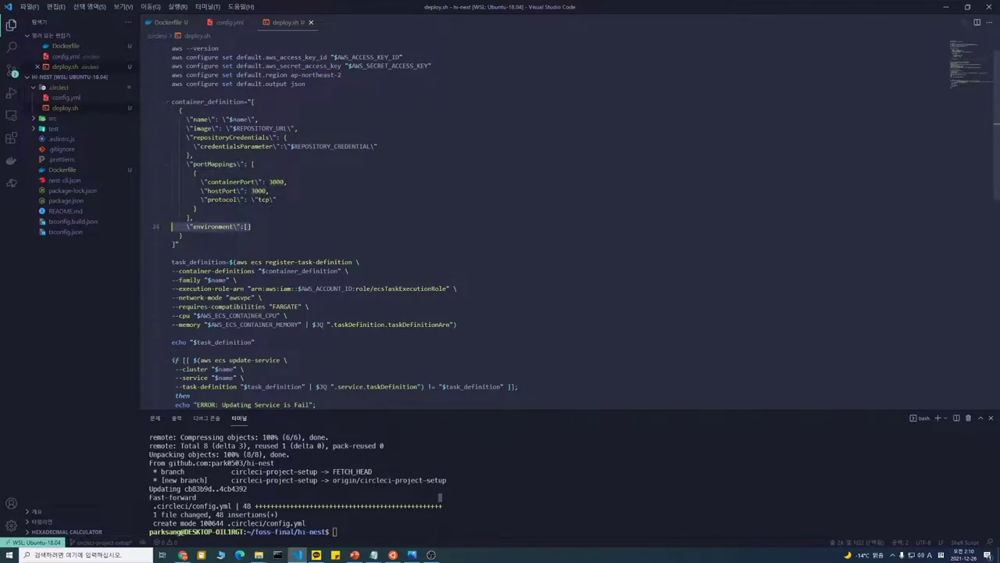
{"action": "left_click", "coordinate": [226, 234]}
{"action": "left_click", "coordinate": [246, 227]}
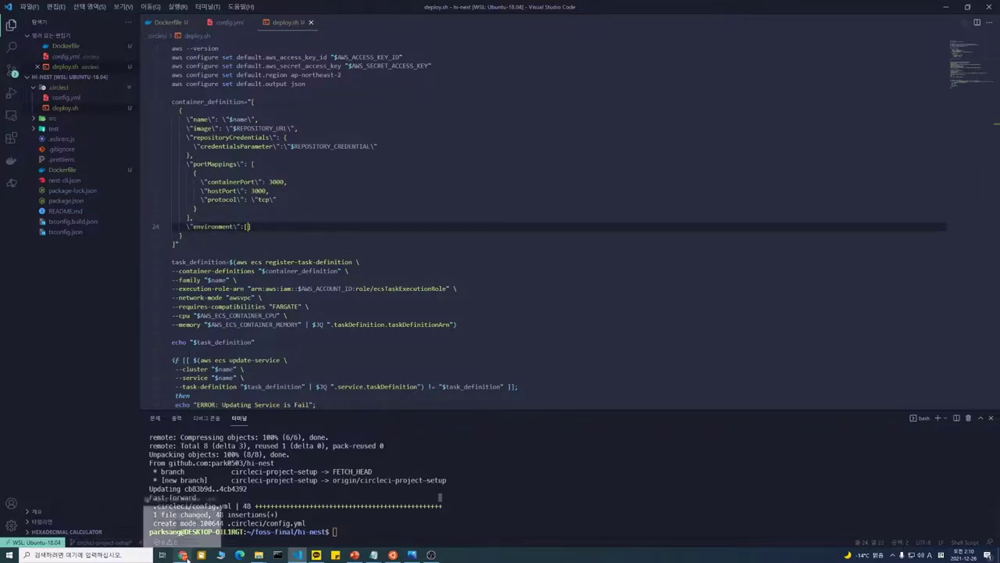
{"action": "left_click", "coordinate": [185, 555]}
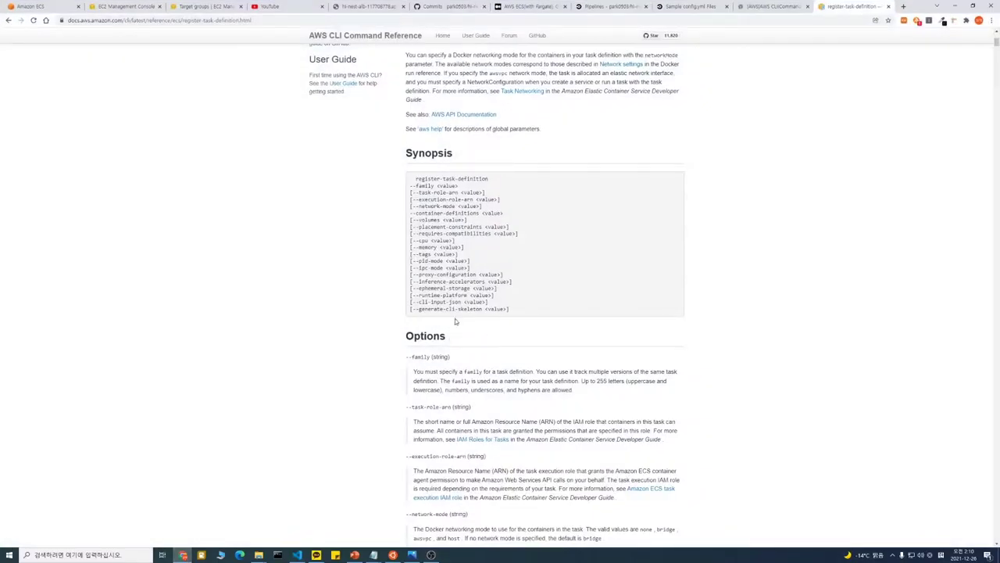
{"action": "left_click", "coordinate": [297, 554]}
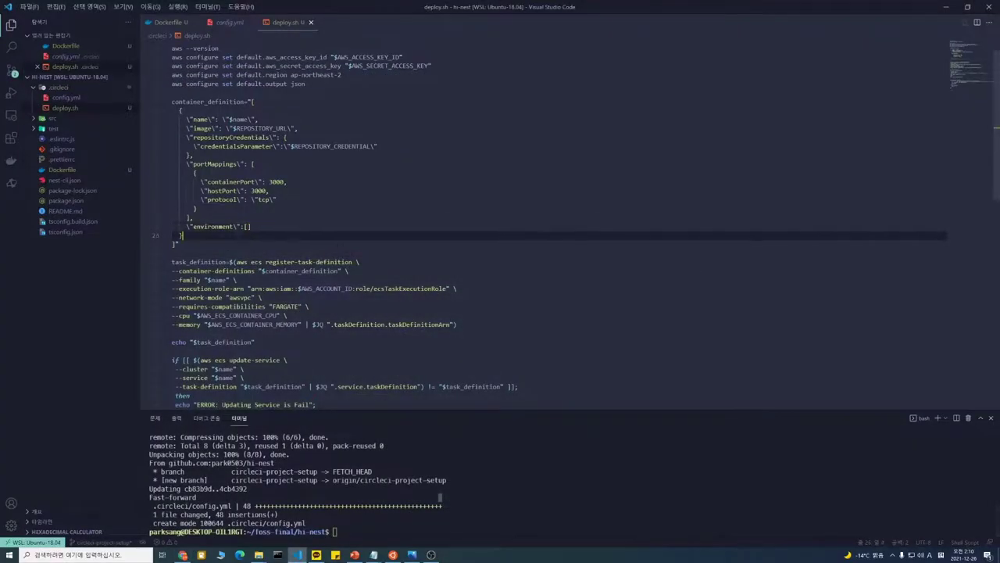
{"action": "scroll", "coordinate": [547, 226], "scroll_direction": "down", "scroll_amount": 4}
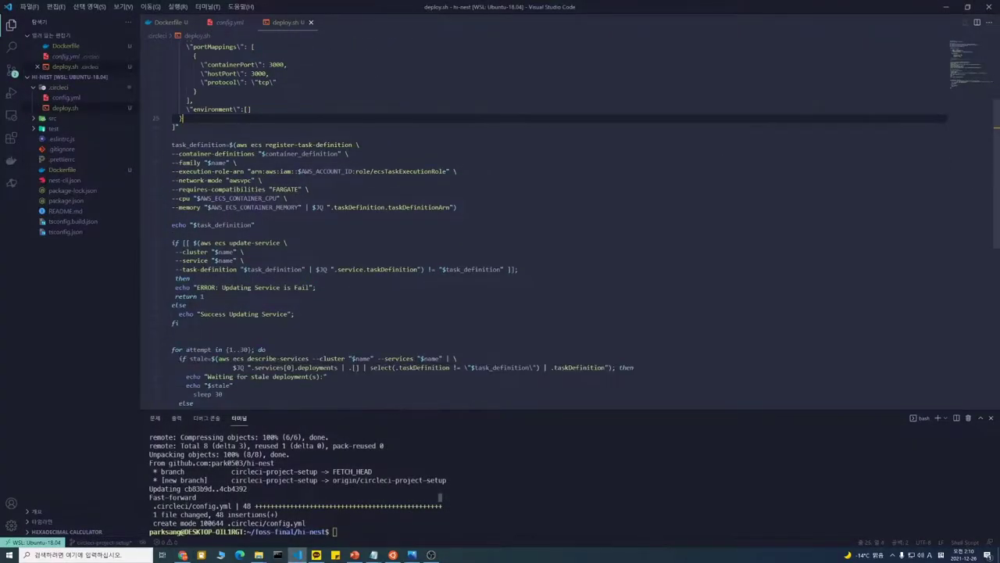
{"action": "left_click", "coordinate": [290, 144]}
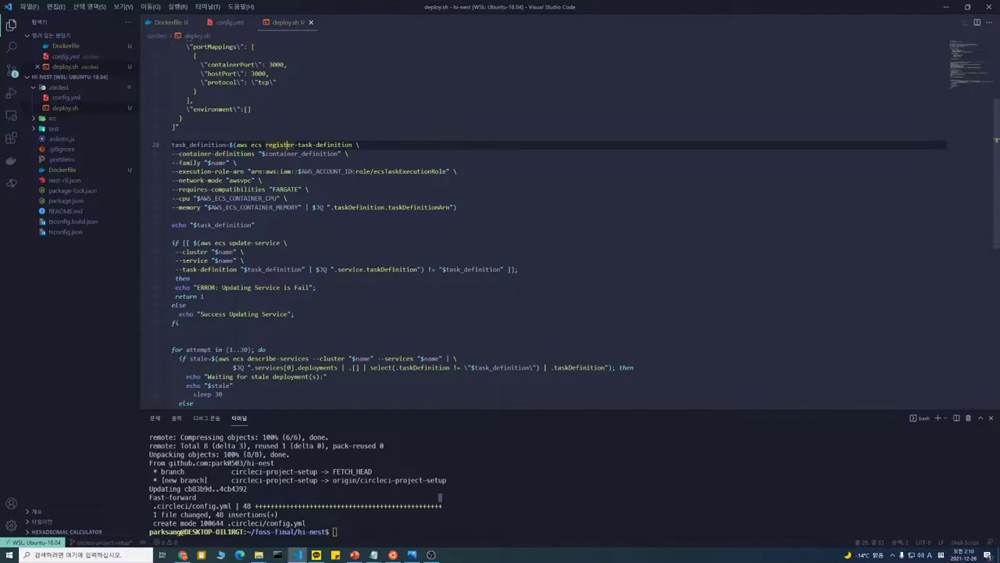
{"action": "left_click_drag", "start_coordinate": [289, 144], "coordinate": [268, 145]}
{"action": "left_click", "coordinate": [360, 145]}
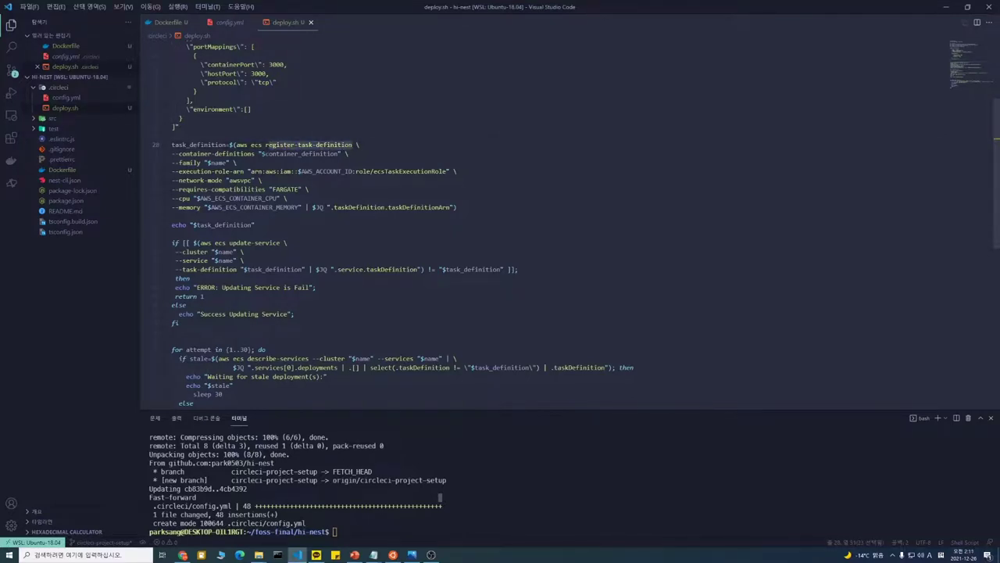
{"action": "left_click", "coordinate": [305, 153]}
{"action": "left_click_drag", "start_coordinate": [178, 153], "coordinate": [255, 153]}
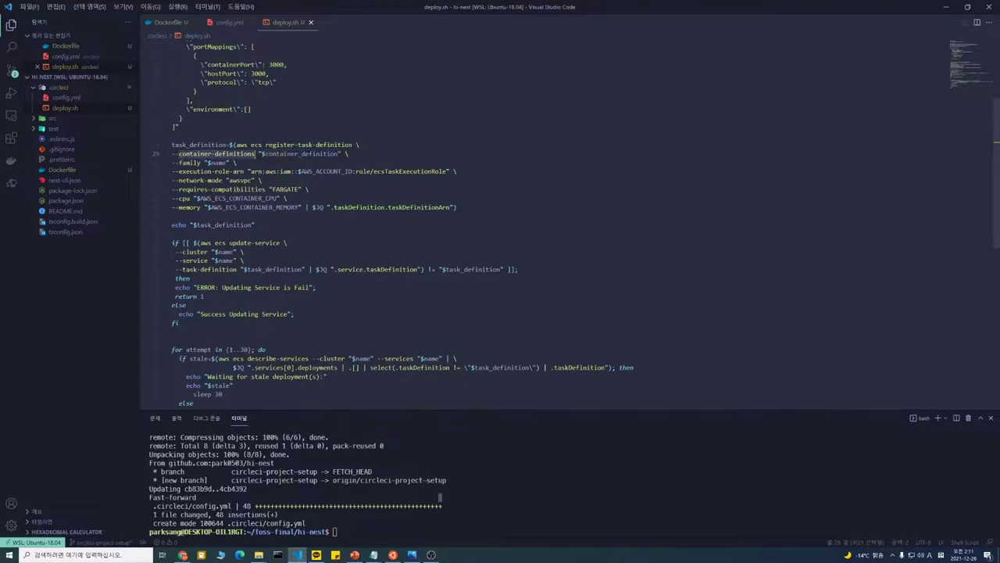
{"action": "left_click", "coordinate": [205, 163]}
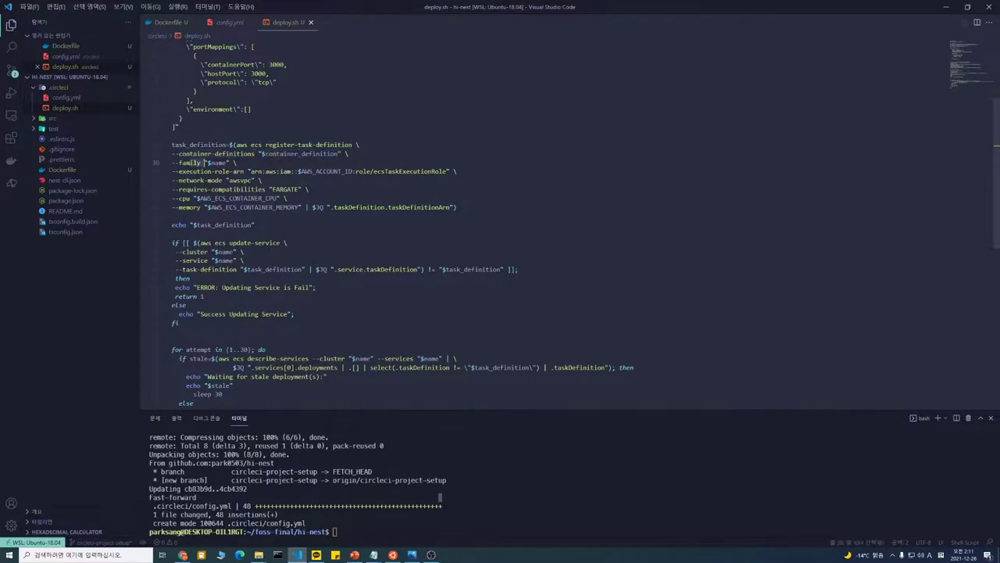
{"action": "scroll", "coordinate": [205, 163], "scroll_direction": "up", "scroll_amount": 1}
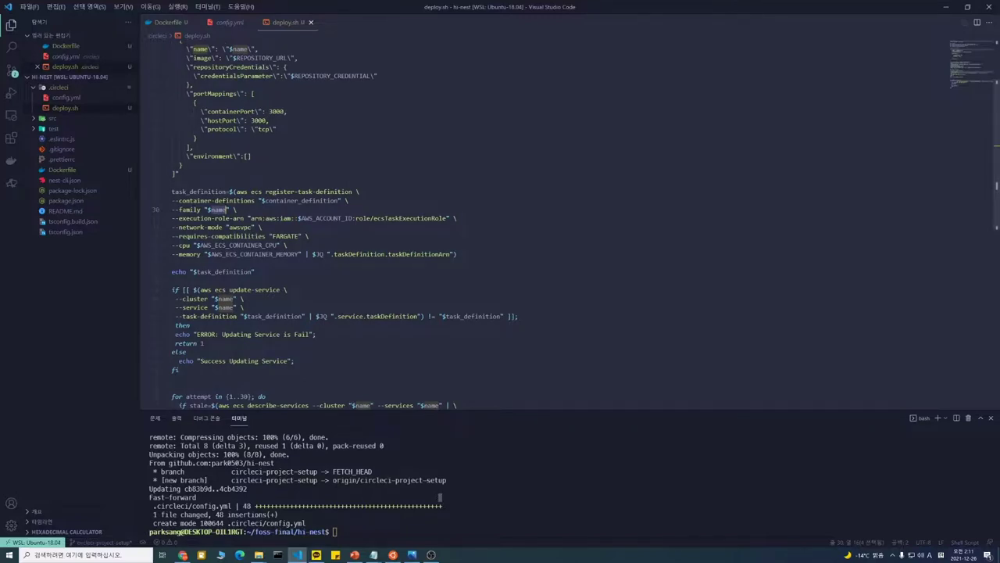
{"action": "left_click_drag", "start_coordinate": [178, 218], "coordinate": [244, 218]}
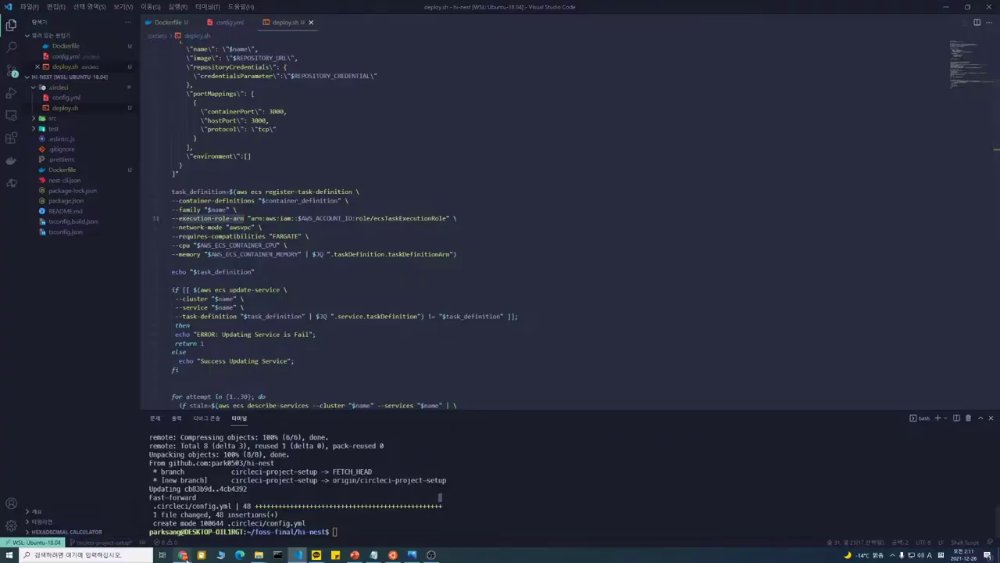
{"action": "left_click", "coordinate": [182, 554]}
{"action": "left_click", "coordinate": [135, 8]}
{"action": "left_click", "coordinate": [204, 7]}
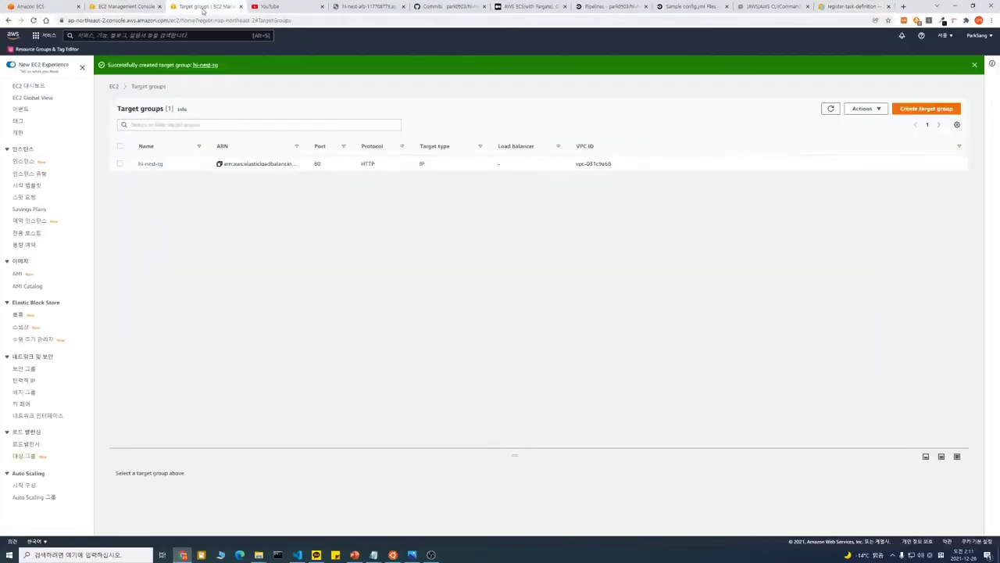
{"action": "left_click", "coordinate": [138, 8]}
{"action": "left_click", "coordinate": [68, 8]}
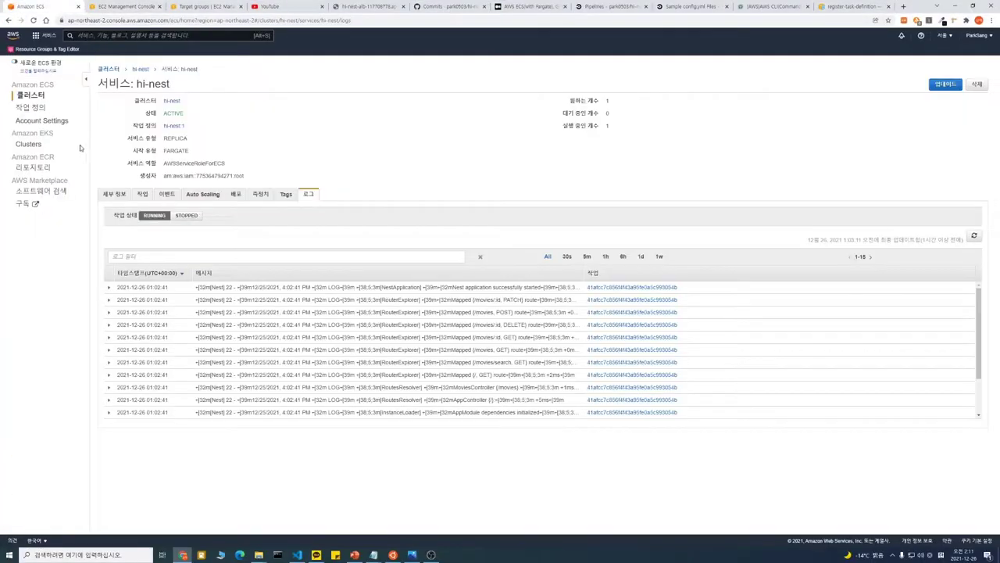
{"action": "left_click", "coordinate": [35, 110]}
{"action": "left_click", "coordinate": [124, 178]}
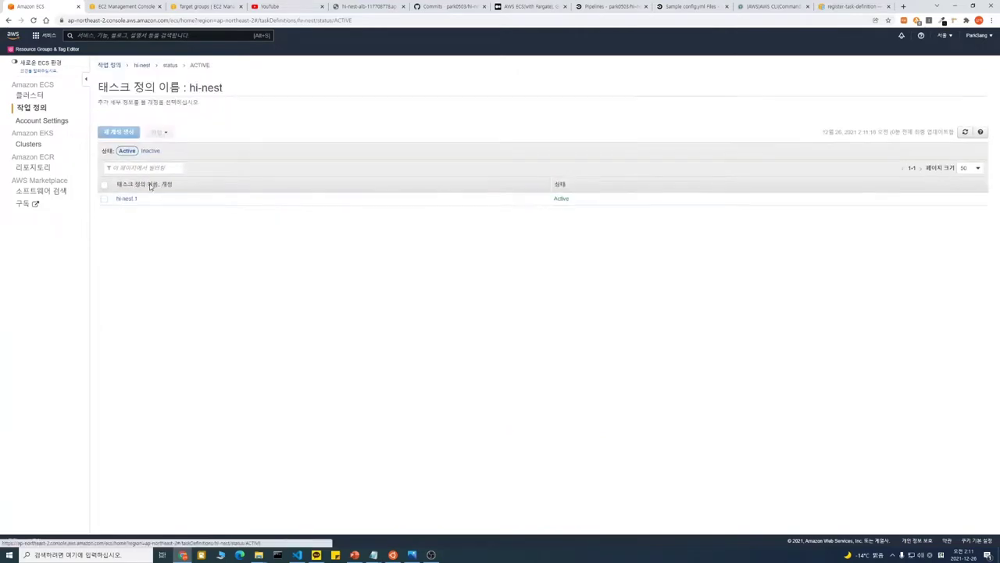
{"action": "left_click", "coordinate": [128, 200]}
{"action": "scroll", "coordinate": [154, 166], "scroll_direction": "down", "scroll_amount": 3}
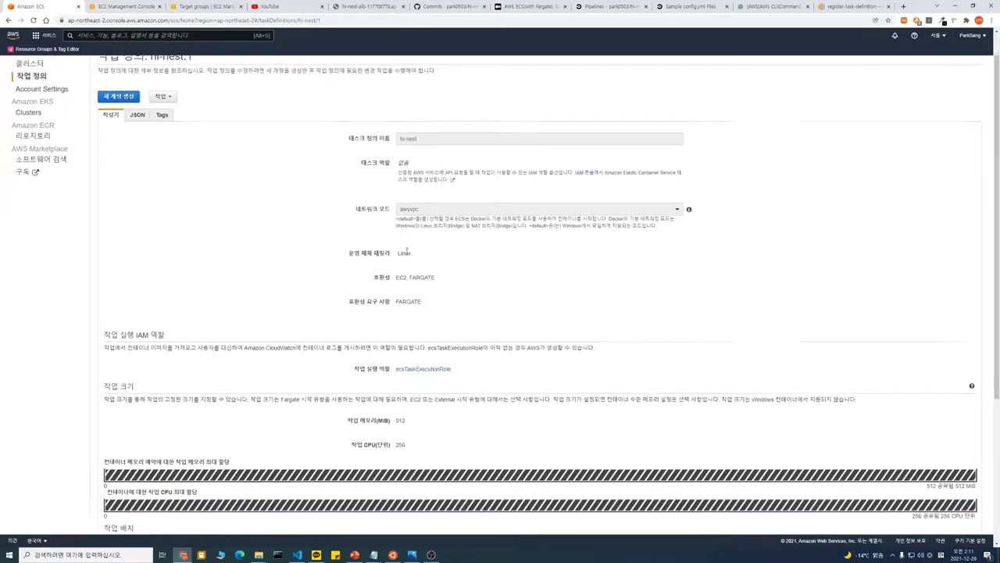
{"action": "scroll", "coordinate": [4, 95], "scroll_direction": "up", "scroll_amount": 3}
{"action": "left_click", "coordinate": [40, 108]}
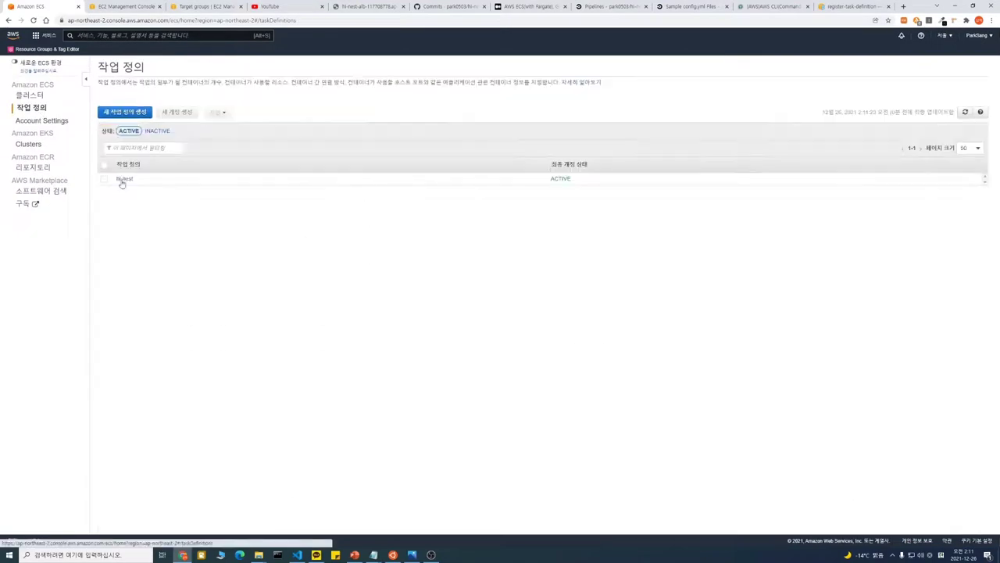
{"action": "left_click", "coordinate": [125, 185]}
{"action": "left_click", "coordinate": [127, 199]}
{"action": "scroll", "coordinate": [317, 253], "scroll_direction": "down", "scroll_amount": 2}
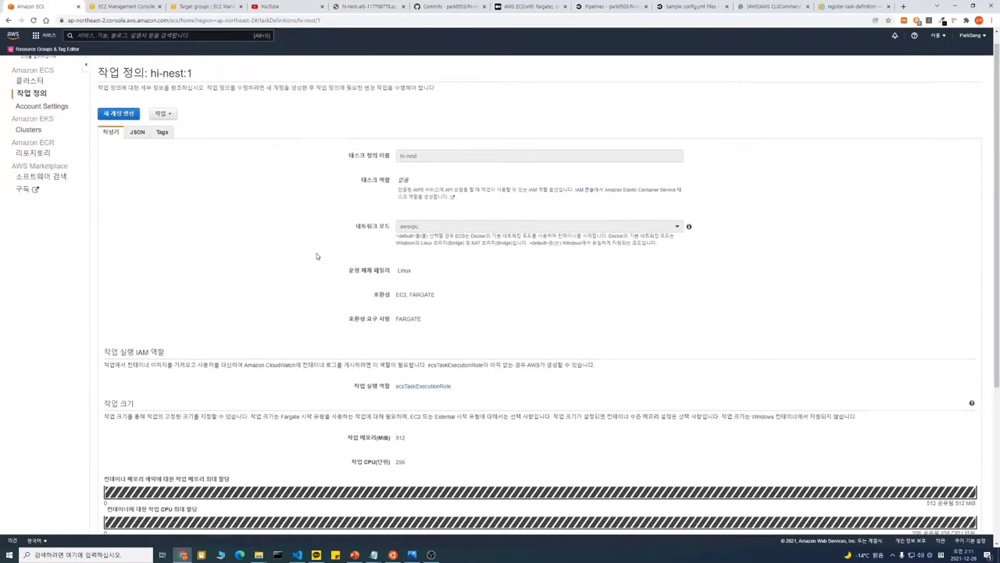
{"action": "left_click_drag", "start_coordinate": [387, 314], "coordinate": [479, 321]}
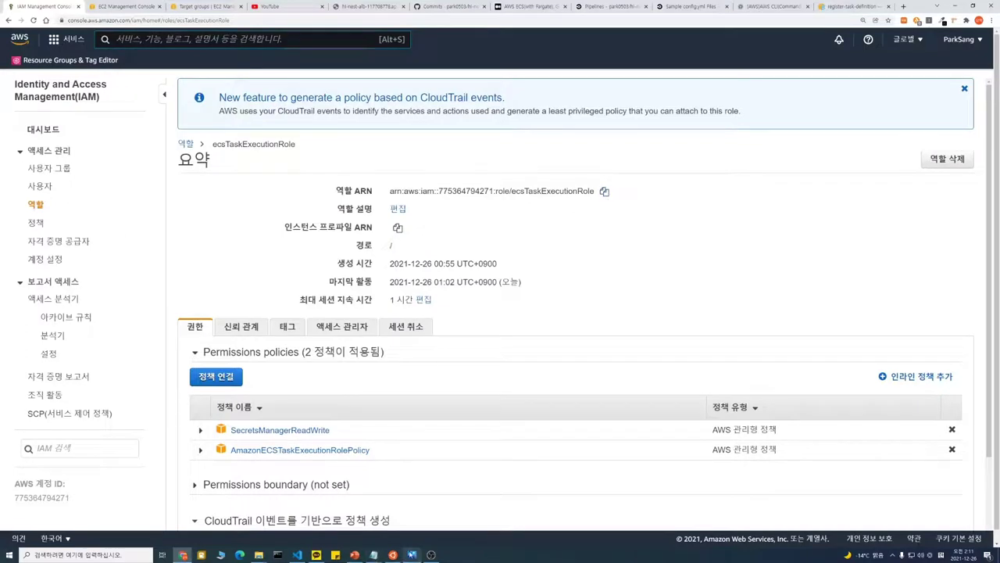
{"action": "left_click", "coordinate": [431, 555]}
{"action": "left_click", "coordinate": [430, 555]}
{"action": "left_click", "coordinate": [297, 554]}
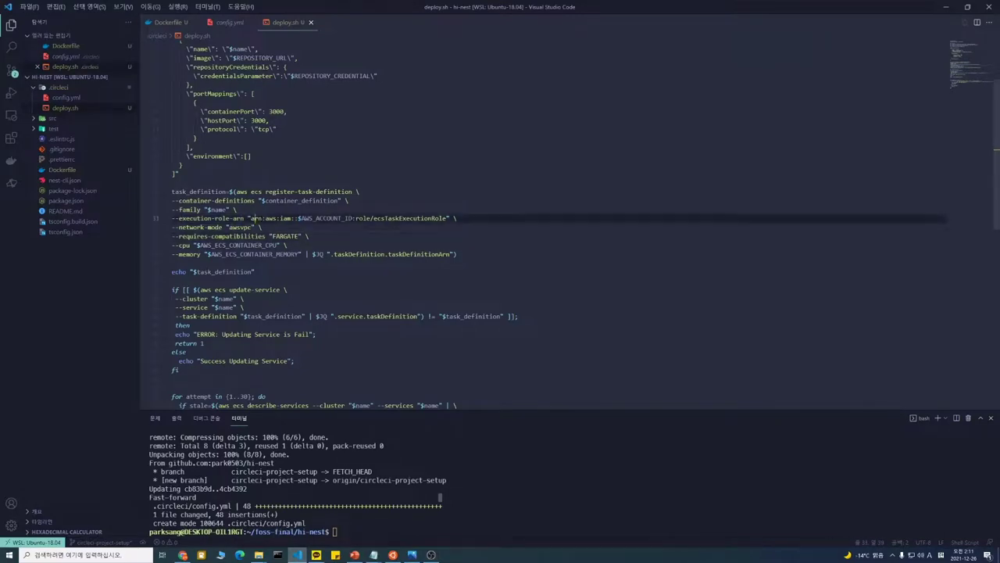
Step: Review the execution role ARN on line 31 and the awsvpc network mode value
{"action": "left_click_drag", "start_coordinate": [251, 218], "coordinate": [443, 218]}
{"action": "left_click", "coordinate": [457, 218]}
{"action": "scroll", "coordinate": [458, 218], "scroll_direction": "down", "scroll_amount": 1}
{"action": "double_click", "coordinate": [249, 204]}
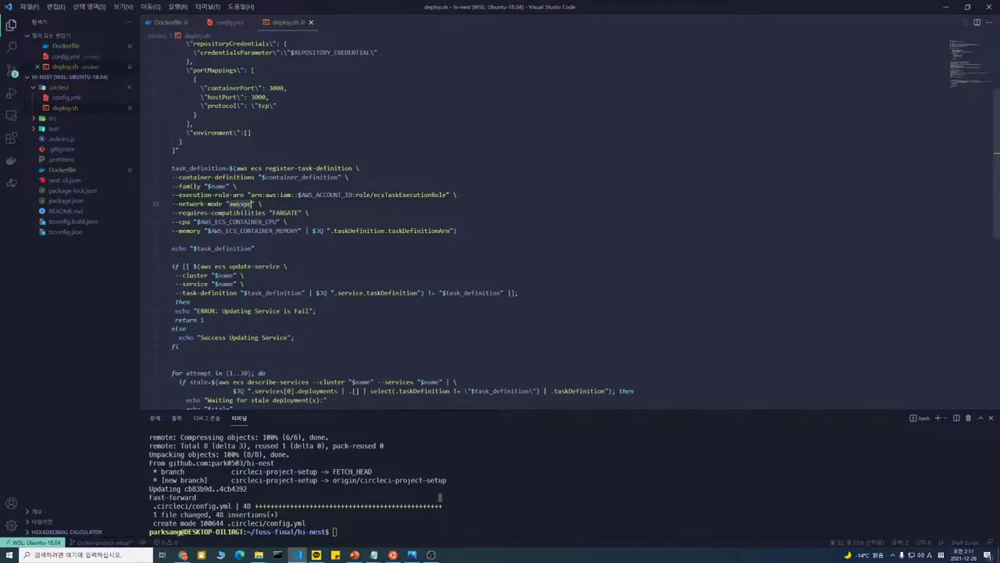
Step: Compare awsvpc with the network mode shown on the hi-nest:1 task definition, then return to deploy.sh
{"action": "left_click", "coordinate": [182, 555]}
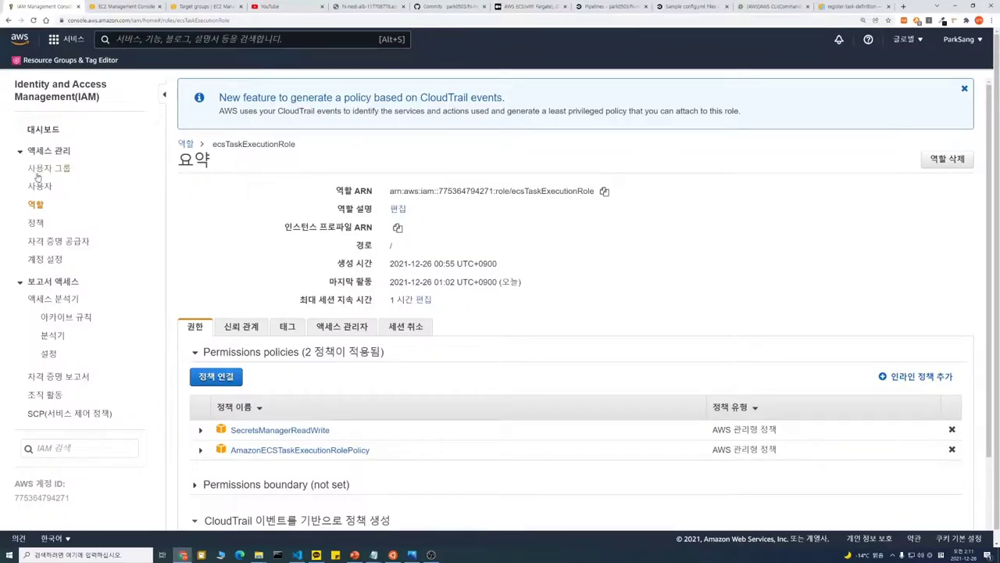
{"action": "left_click", "coordinate": [9, 20]}
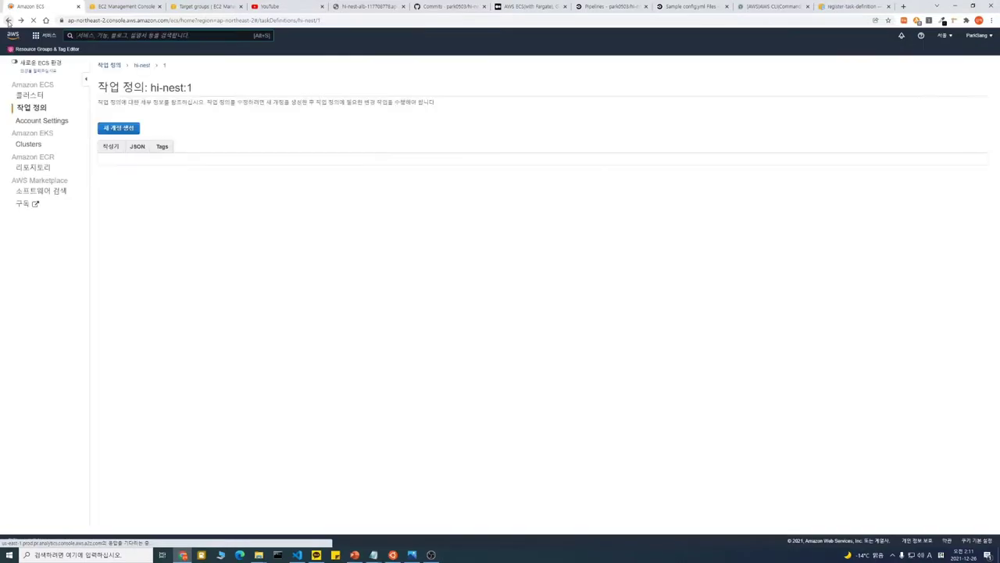
{"action": "left_click_drag", "start_coordinate": [406, 236], "coordinate": [442, 252]}
{"action": "left_click", "coordinate": [441, 252]}
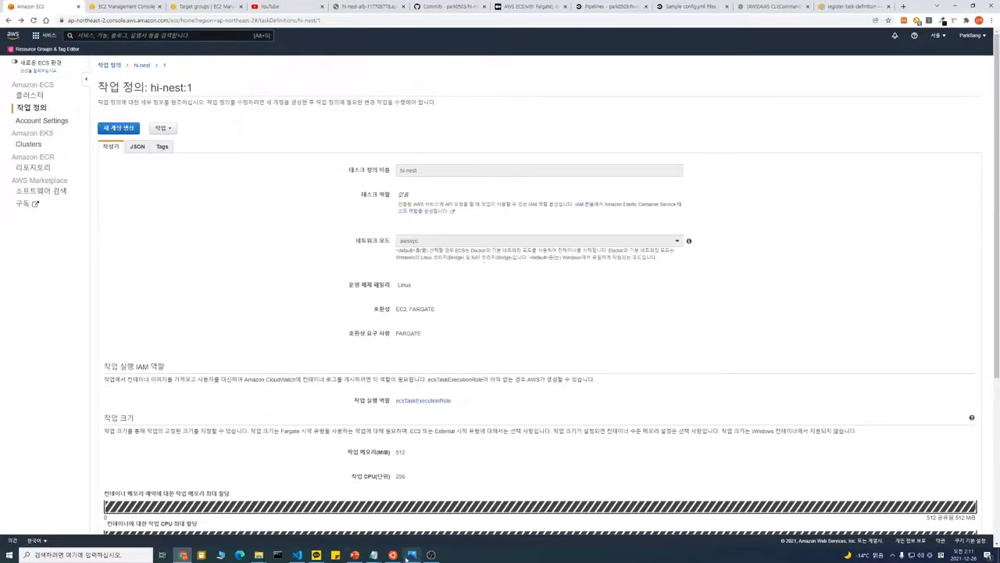
{"action": "left_click", "coordinate": [298, 552]}
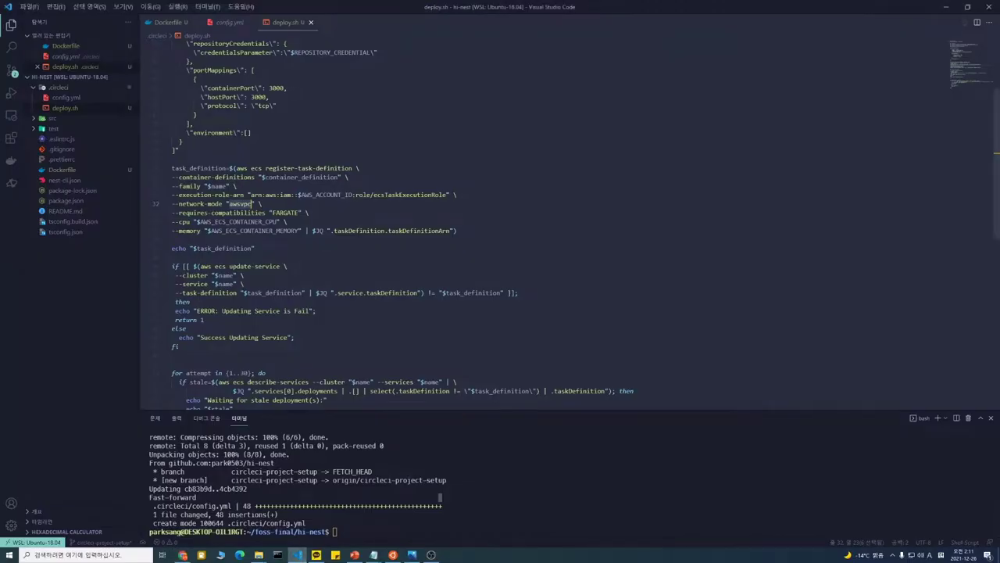
Step: Highlight FARGATE and the AWS_ECS_CONTAINER_CPU and AWS_ECS_CONTAINER_MEMORY variables
{"action": "left_click", "coordinate": [298, 212]}
{"action": "key", "text": "Down"}
{"action": "scroll", "coordinate": [298, 212], "scroll_direction": "down", "scroll_amount": 1}
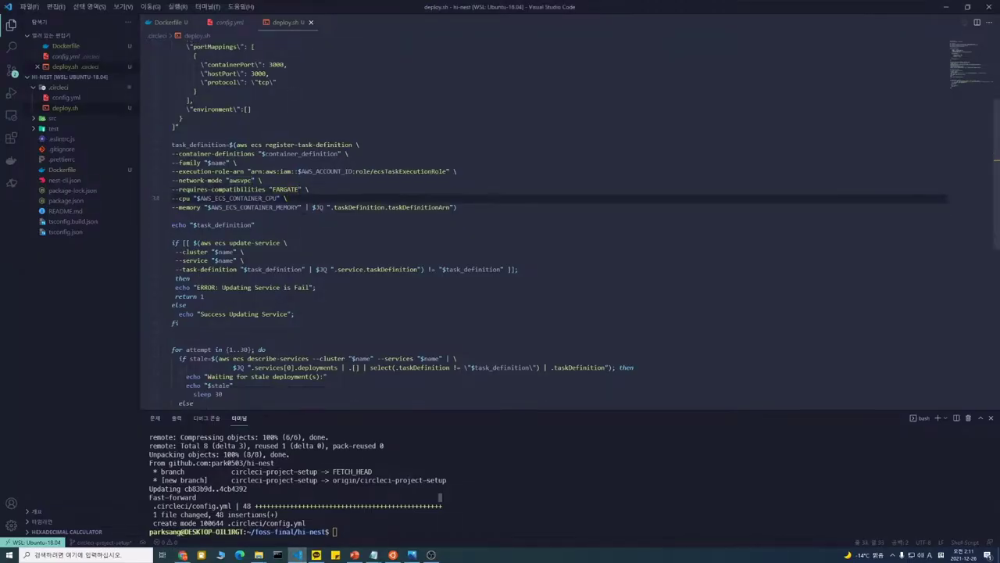
{"action": "double_click", "coordinate": [287, 189]}
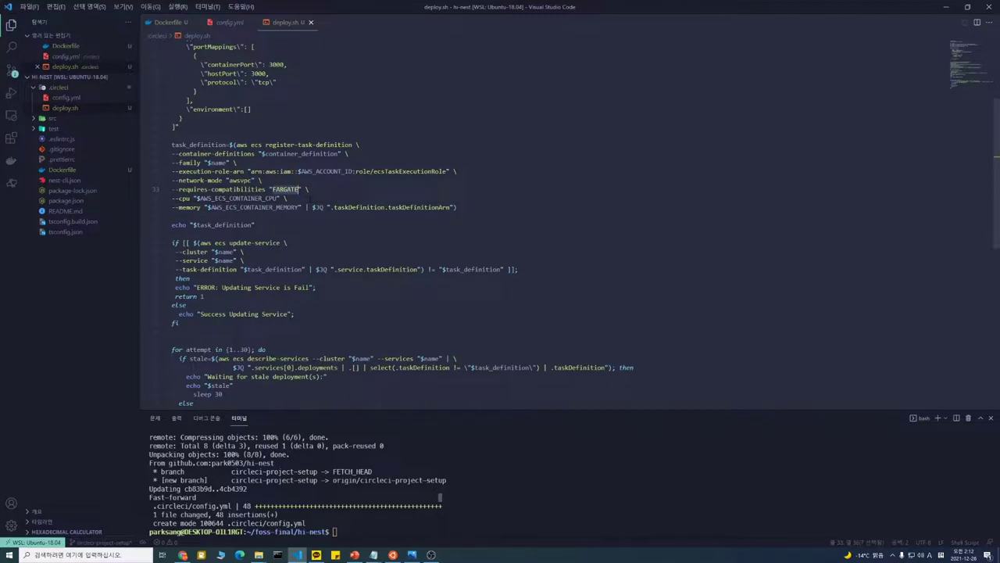
{"action": "double_click", "coordinate": [277, 198]}
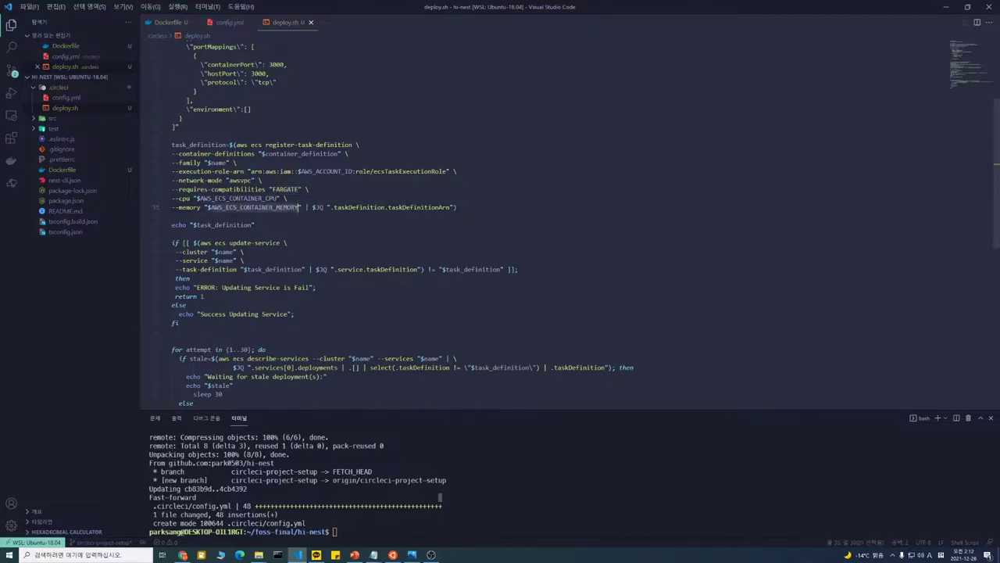
{"action": "double_click", "coordinate": [299, 207]}
{"action": "left_click", "coordinate": [287, 199]}
{"action": "double_click", "coordinate": [295, 207]}
{"action": "double_click", "coordinate": [278, 198]}
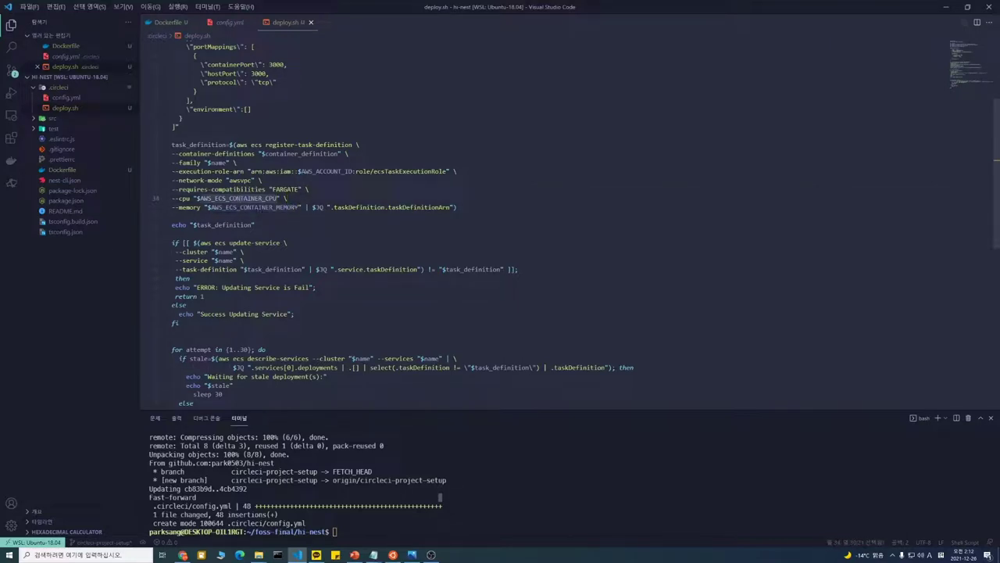
{"action": "double_click", "coordinate": [295, 207]}
Step: Review the $JQ call and register-task-definition command, then bring up hi-nest:1 in Chrome
{"action": "left_click", "coordinate": [300, 217]}
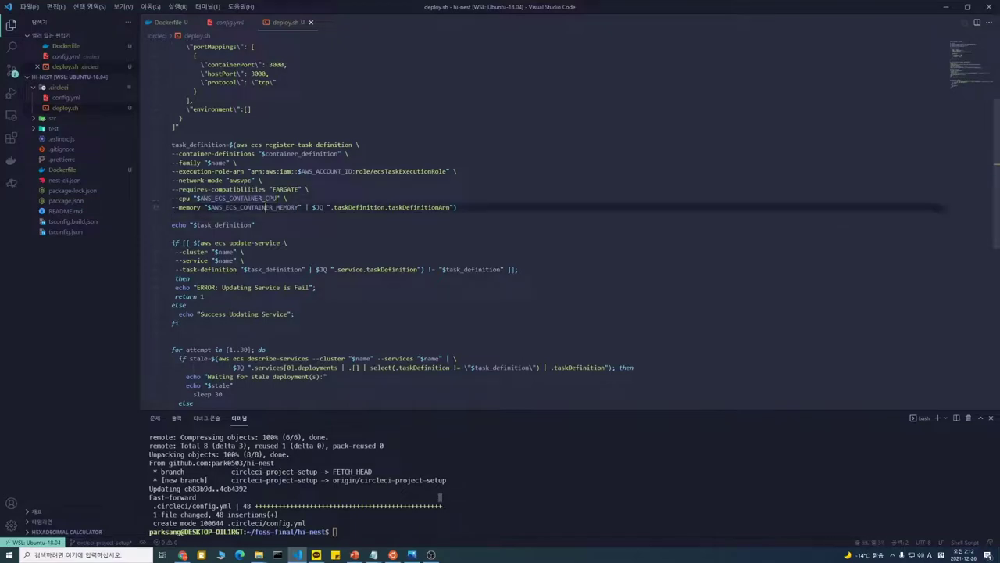
{"action": "left_click", "coordinate": [323, 207]}
{"action": "double_click", "coordinate": [319, 208]}
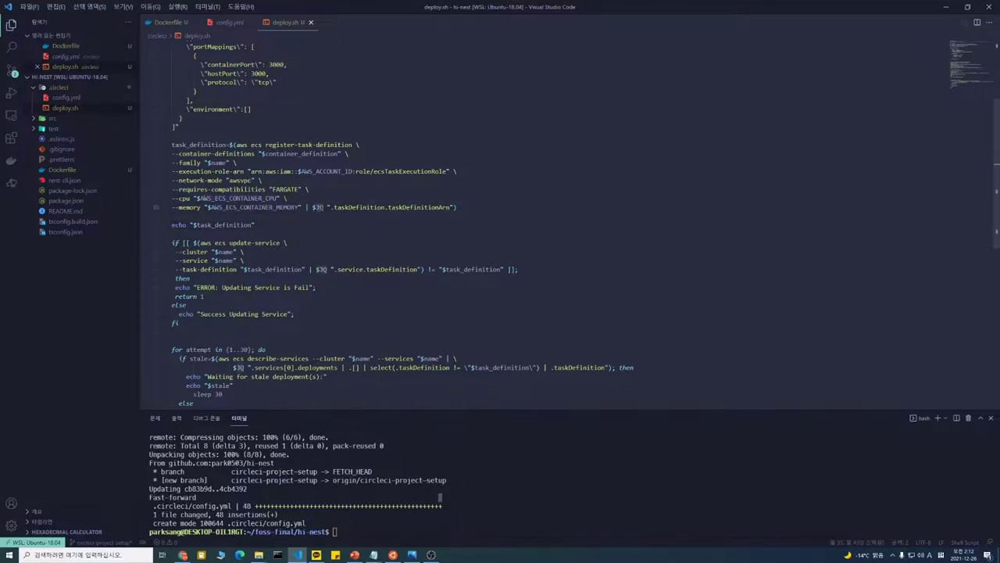
{"action": "left_click_drag", "start_coordinate": [269, 145], "coordinate": [354, 145]}
{"action": "left_click", "coordinate": [349, 154]}
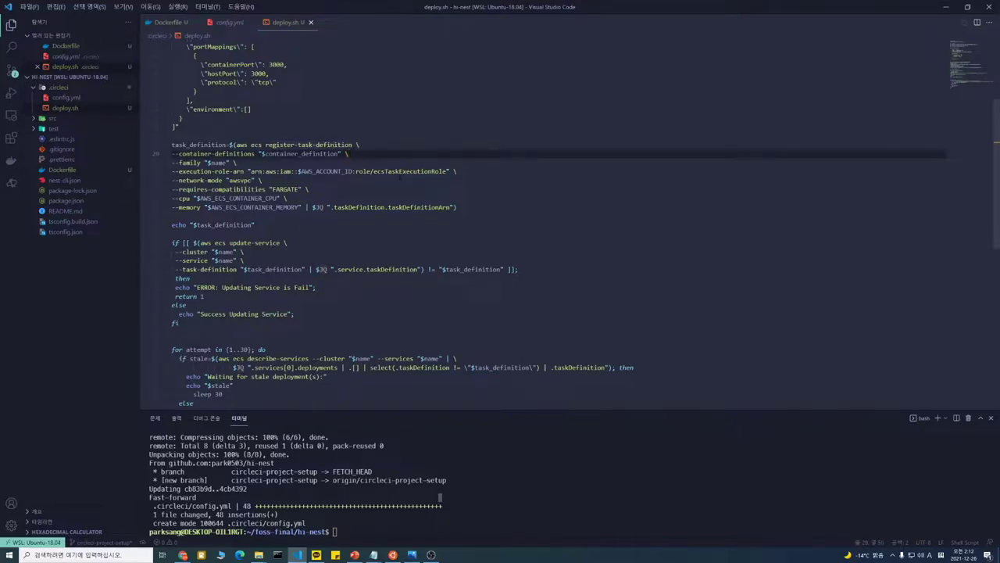
{"action": "left_click", "coordinate": [183, 554]}
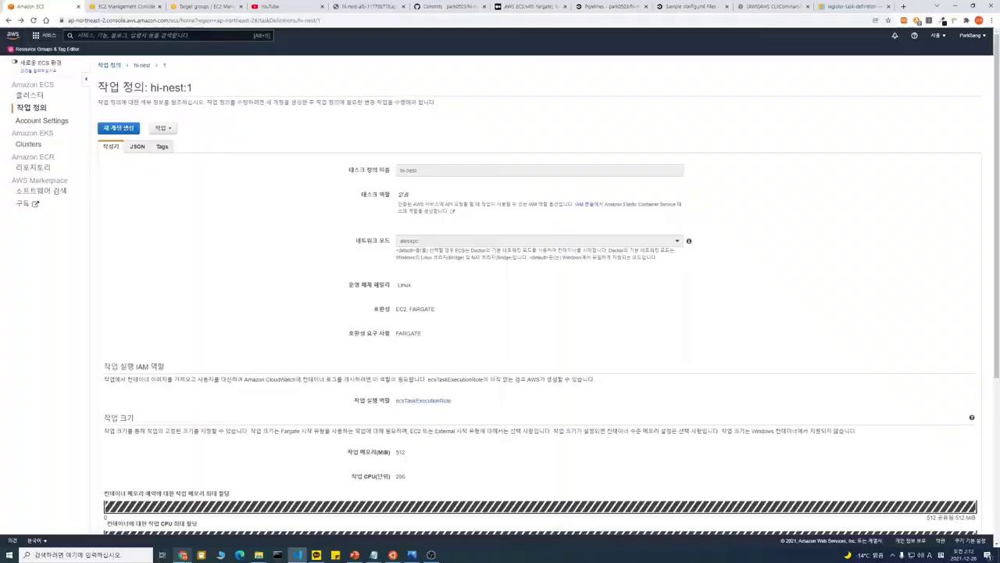
Step: Read the taskDefinition entry in the register-task-definition Output section, then return to deploy.sh
{"action": "left_click", "coordinate": [820, 8]}
{"action": "scroll", "coordinate": [174, 219], "scroll_direction": "up", "scroll_amount": 3}
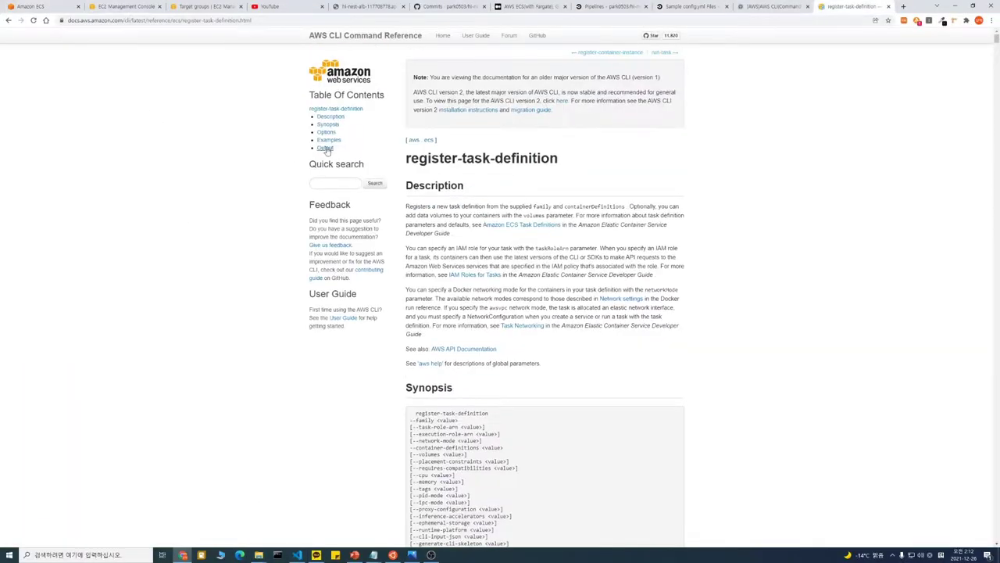
{"action": "left_click", "coordinate": [325, 148]}
{"action": "left_click_drag", "start_coordinate": [414, 95], "coordinate": [478, 97]}
{"action": "left_click", "coordinate": [547, 87]}
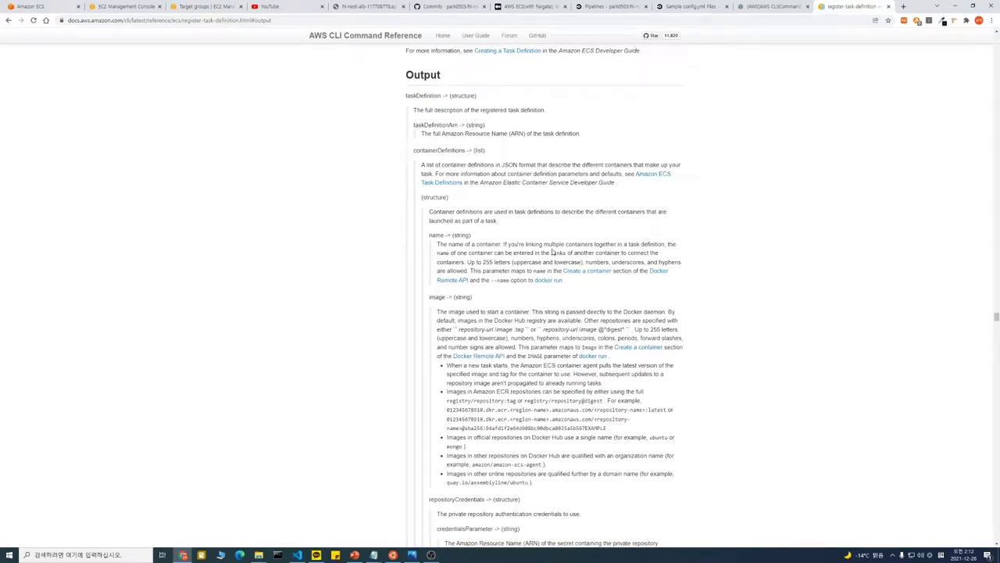
{"action": "left_click", "coordinate": [296, 555]}
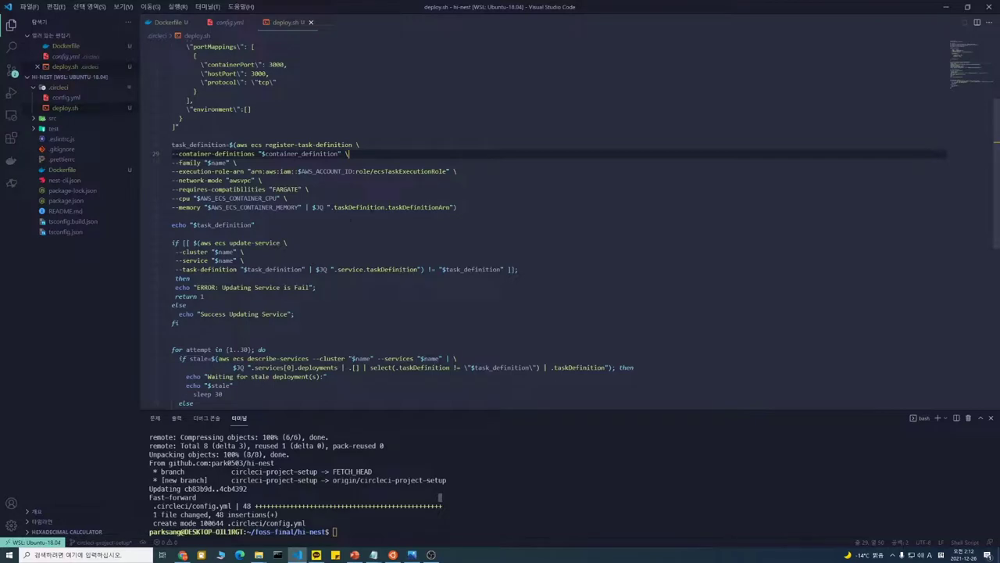
Step: Inspect the jq filter's taskDefinition and taskDefinitionArn and the full register-task-definition command
{"action": "double_click", "coordinate": [359, 207]}
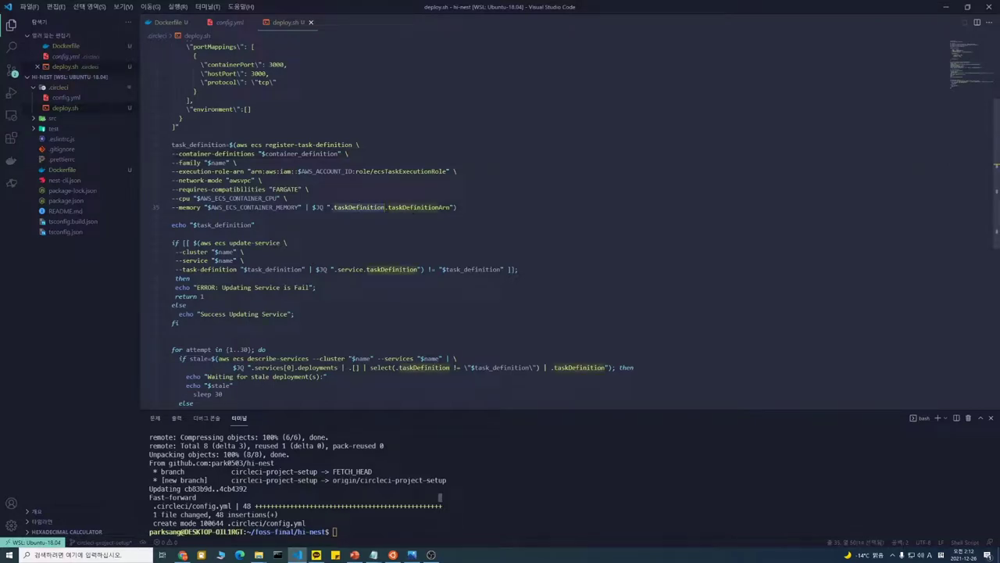
{"action": "double_click", "coordinate": [420, 207]}
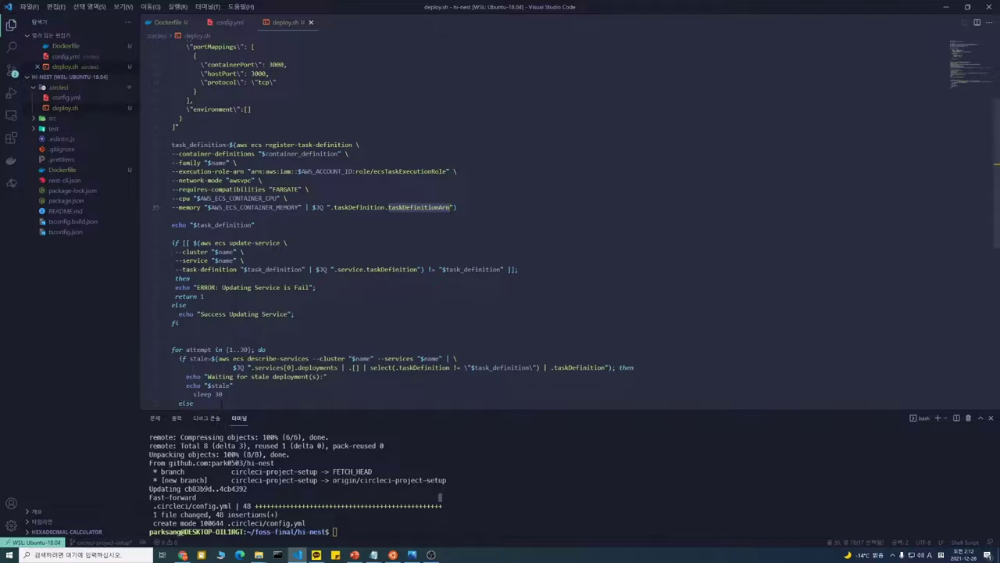
{"action": "left_click", "coordinate": [173, 216]}
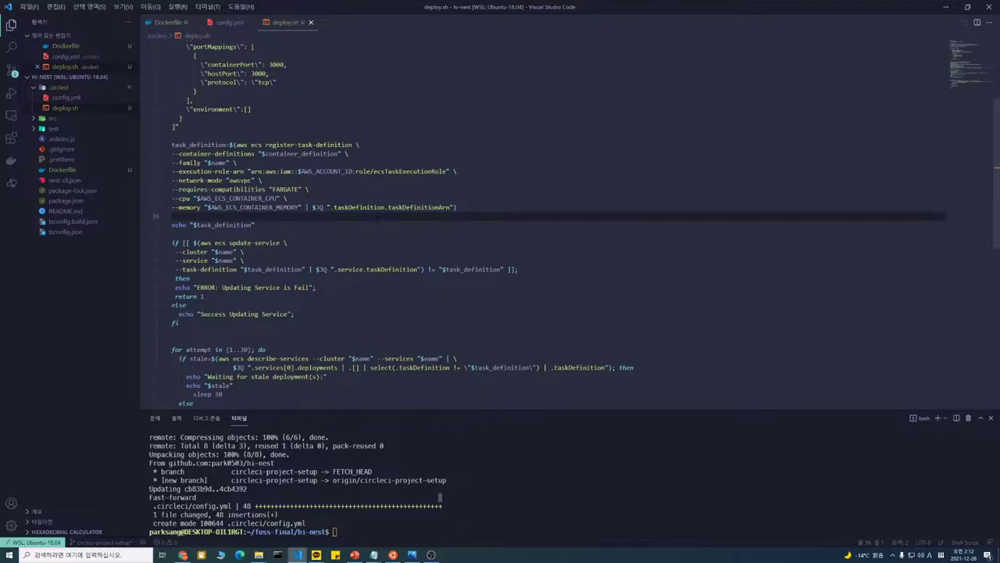
{"action": "double_click", "coordinate": [318, 207]}
{"action": "left_click", "coordinate": [173, 215]}
{"action": "left_click_drag", "start_coordinate": [236, 144], "coordinate": [302, 207]}
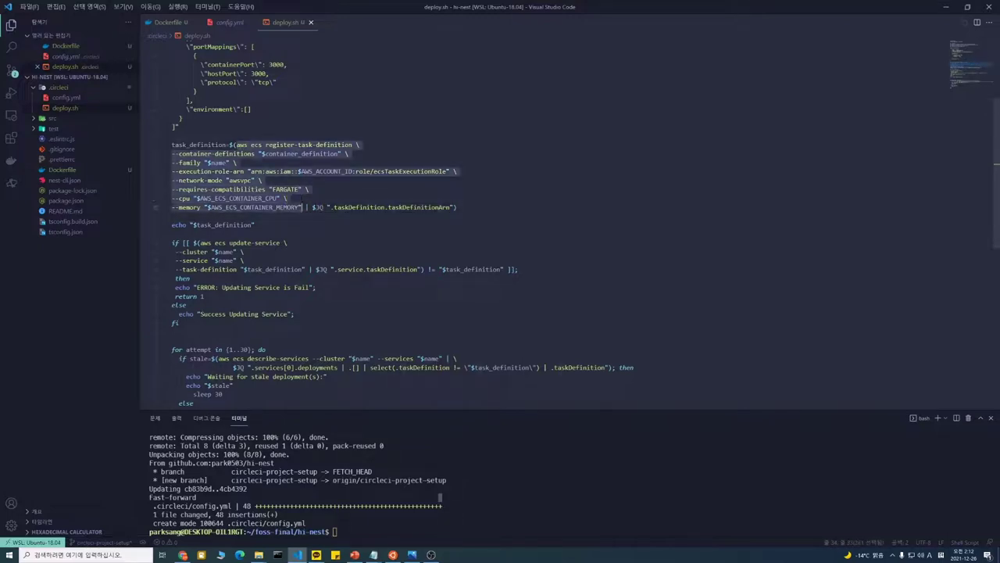
{"action": "left_click", "coordinate": [254, 225]}
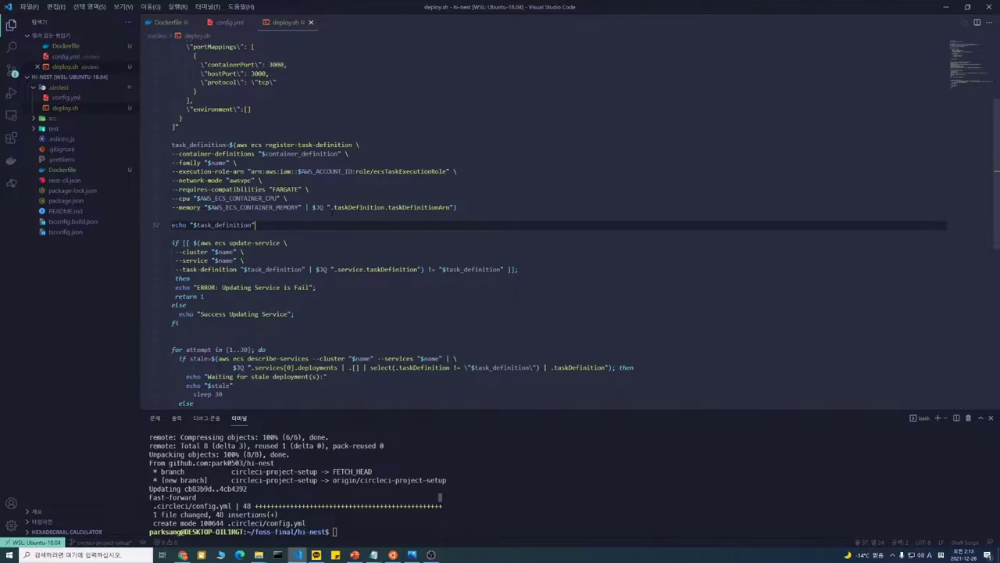
Step: Move between the $JQ line 35 and the echo line 37 of deploy.sh
{"action": "scroll", "coordinate": [547, 227], "scroll_direction": "up", "scroll_amount": 1}
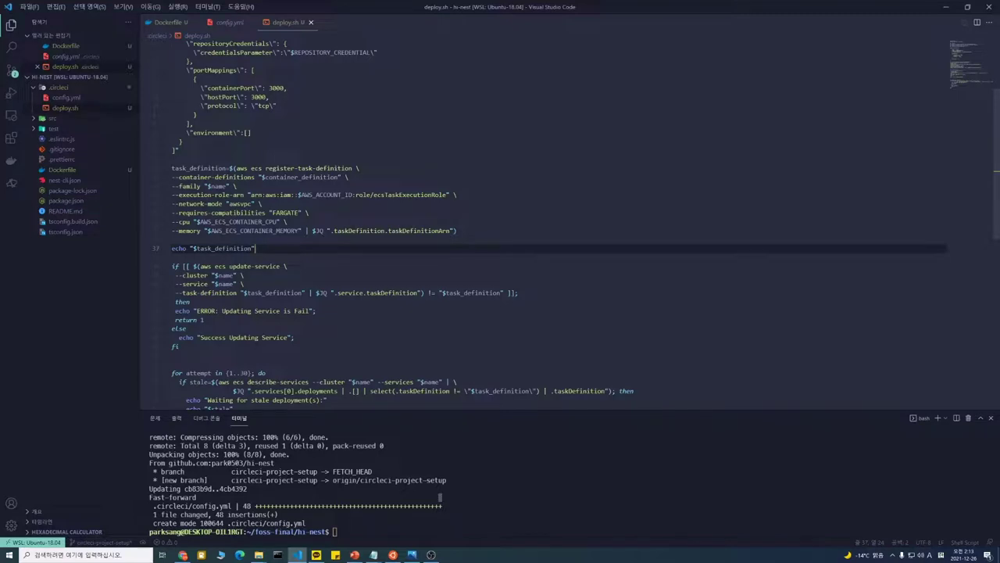
{"action": "key", "text": "Up"}
{"action": "key", "text": "Up"}
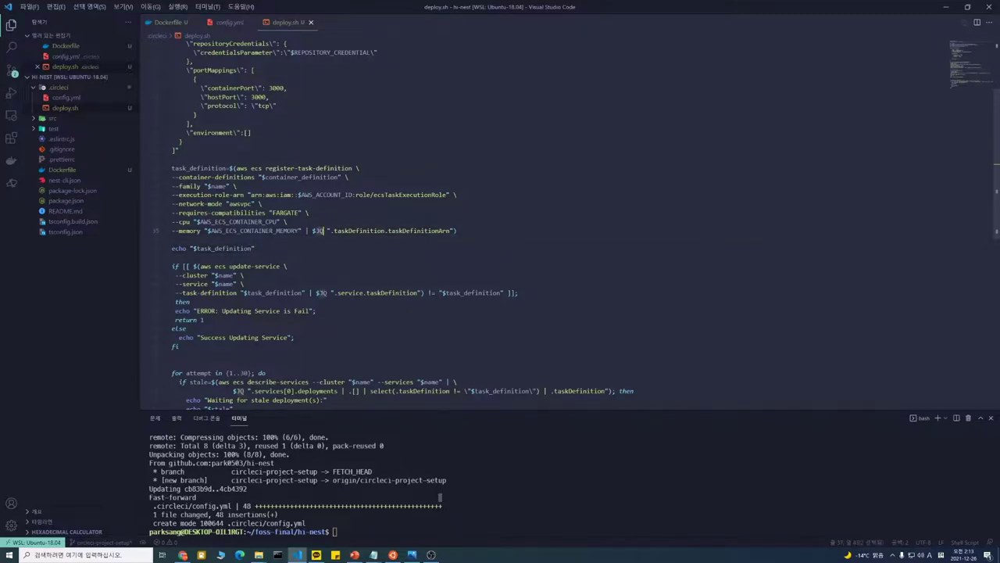
{"action": "key", "text": "Down"}
{"action": "key", "text": "Down"}
{"action": "key", "text": "Up"}
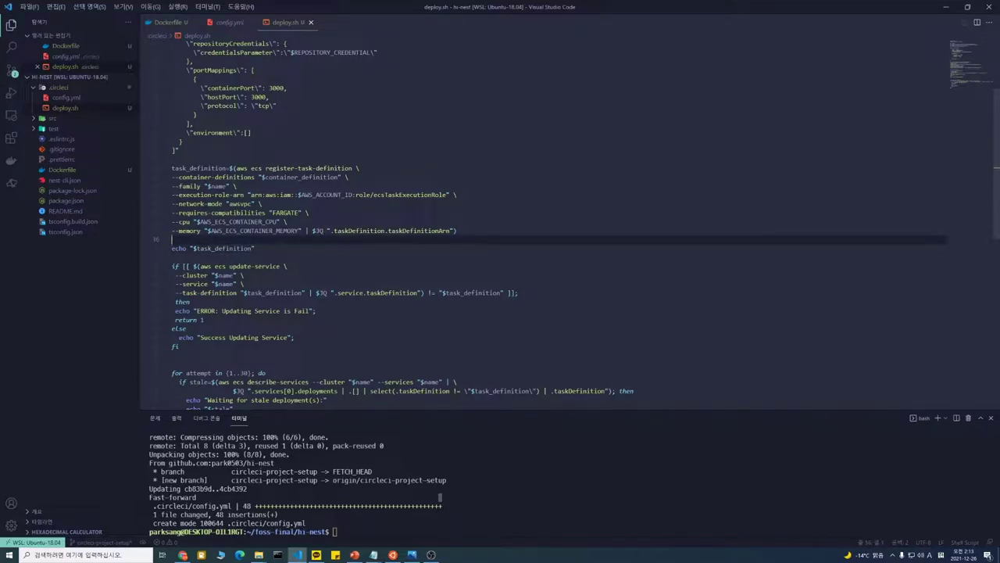
{"action": "key", "text": "Up"}
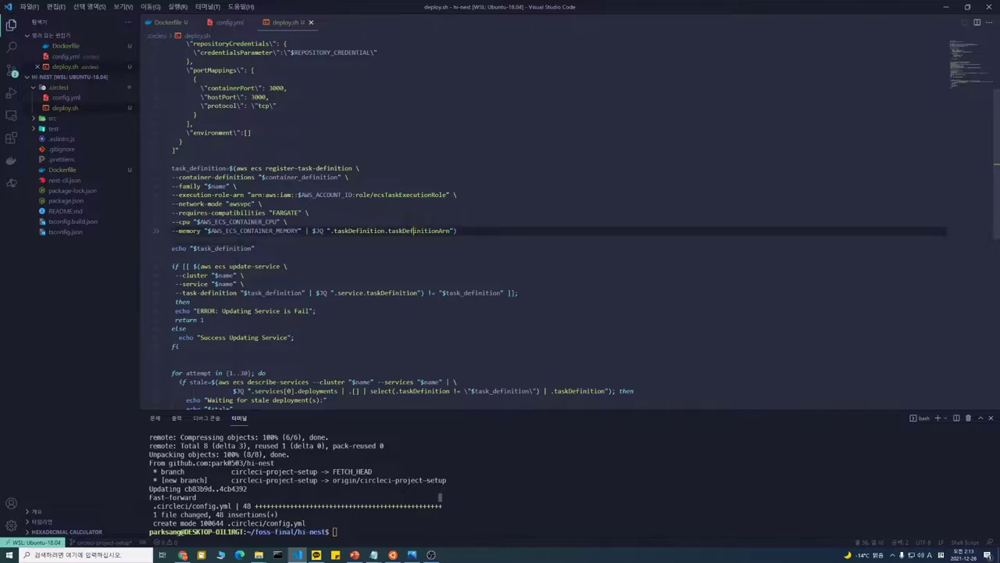
{"action": "key", "text": "End"}
{"action": "key", "text": "Down"}
{"action": "key", "text": "Down"}
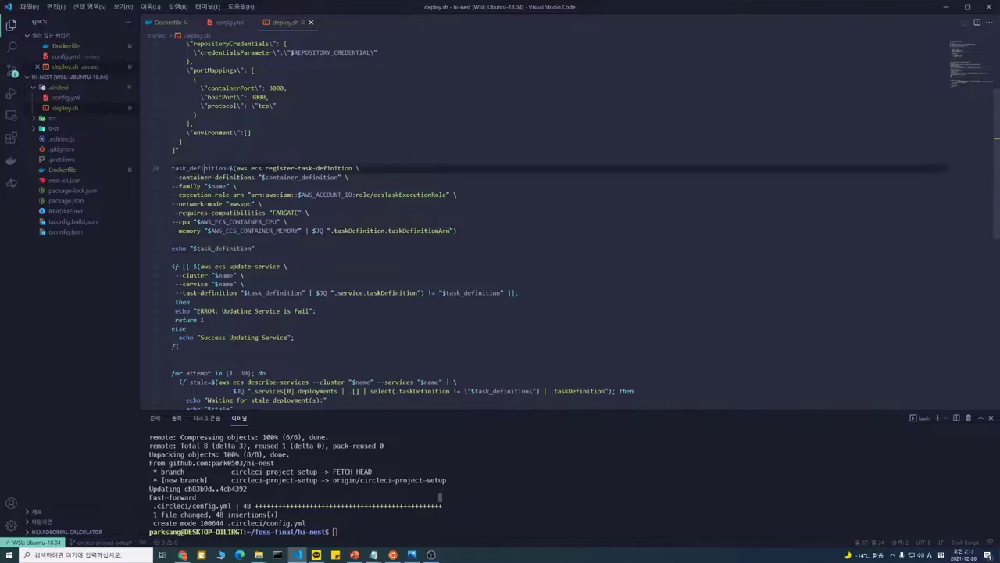
Step: Trace task_definition from its assignment through taskDefinitionArn to the echo $task_definition line
{"action": "double_click", "coordinate": [198, 168]}
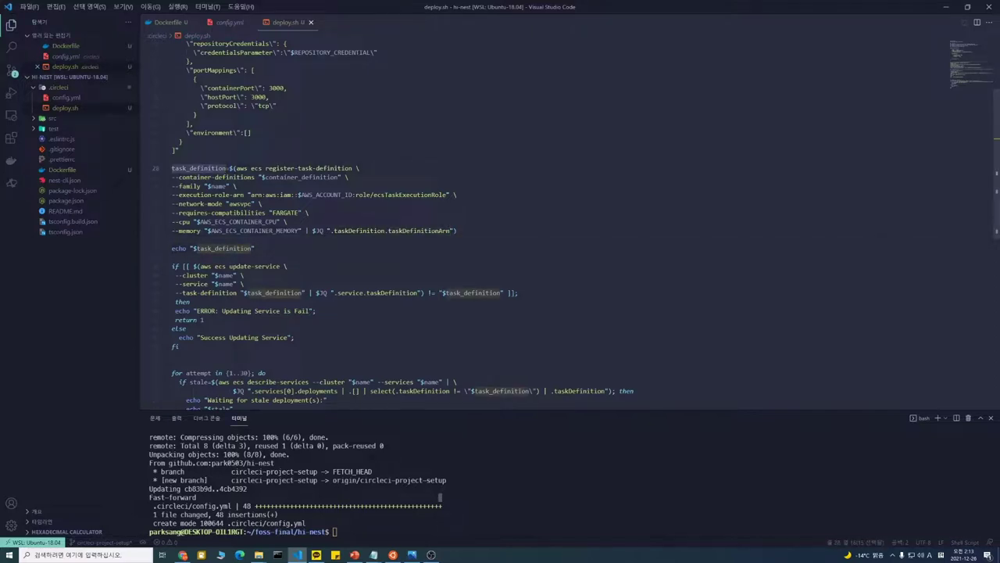
{"action": "double_click", "coordinate": [419, 231]}
{"action": "left_click", "coordinate": [505, 239]}
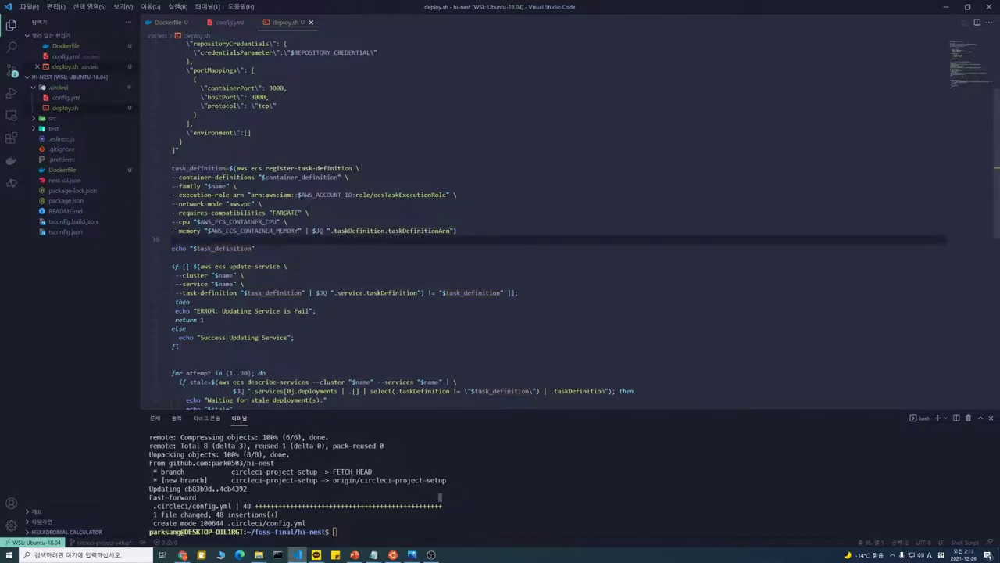
{"action": "scroll", "coordinate": [547, 226], "scroll_direction": "down", "scroll_amount": 1}
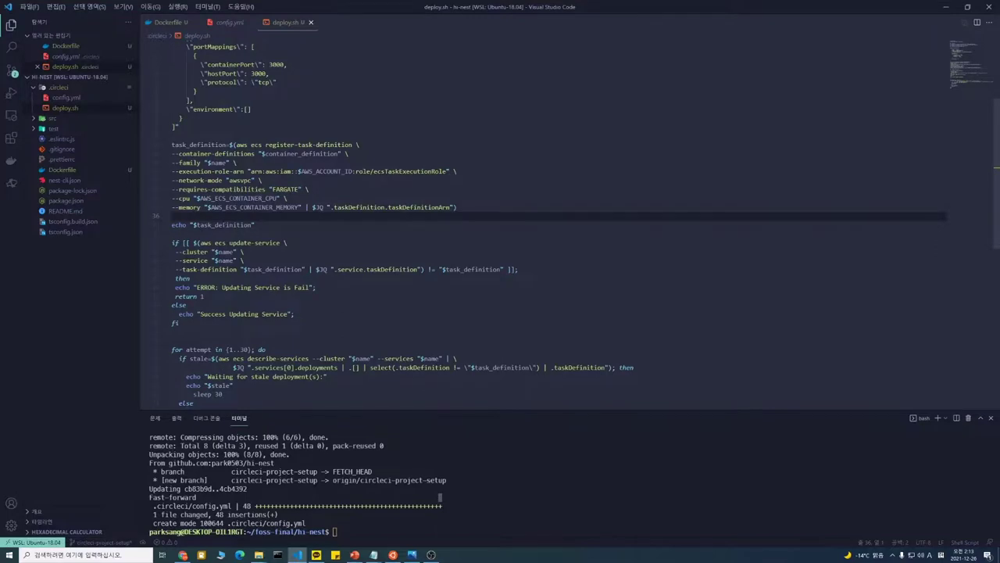
{"action": "double_click", "coordinate": [222, 224]}
{"action": "key", "text": "End"}
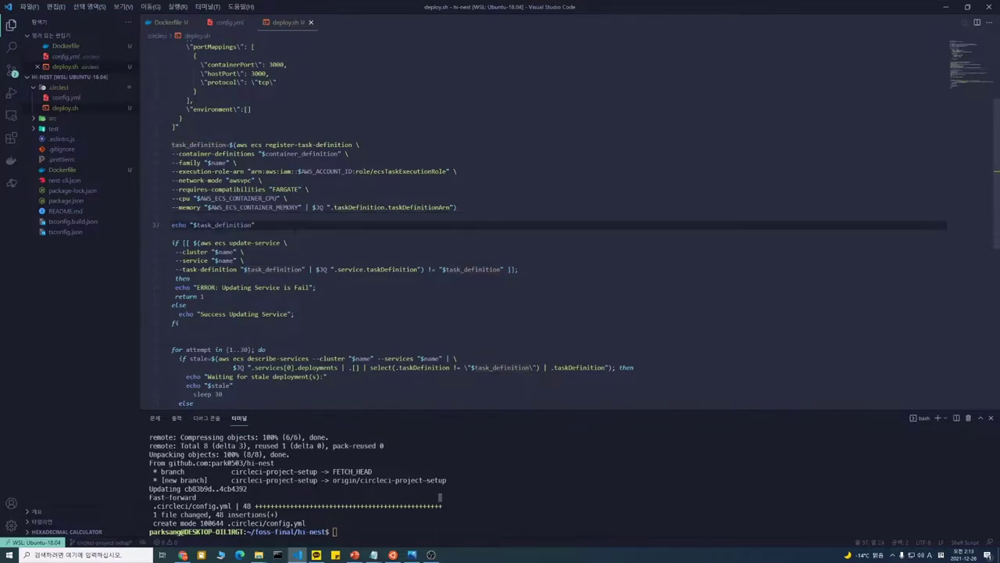
{"action": "scroll", "coordinate": [547, 227], "scroll_direction": "down", "scroll_amount": 2}
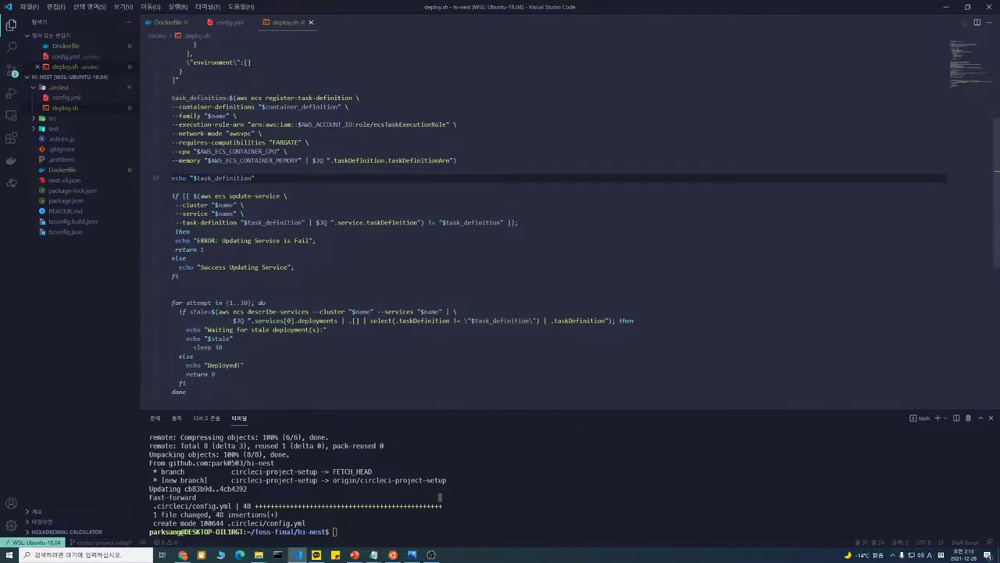
{"action": "left_click_drag", "start_coordinate": [228, 195], "coordinate": [280, 196]}
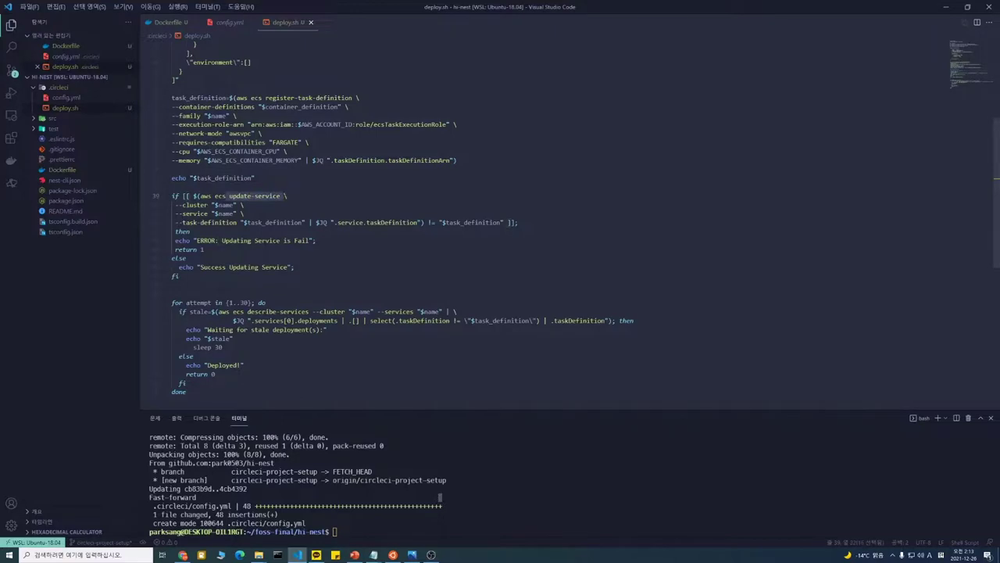
{"action": "left_click", "coordinate": [243, 205]}
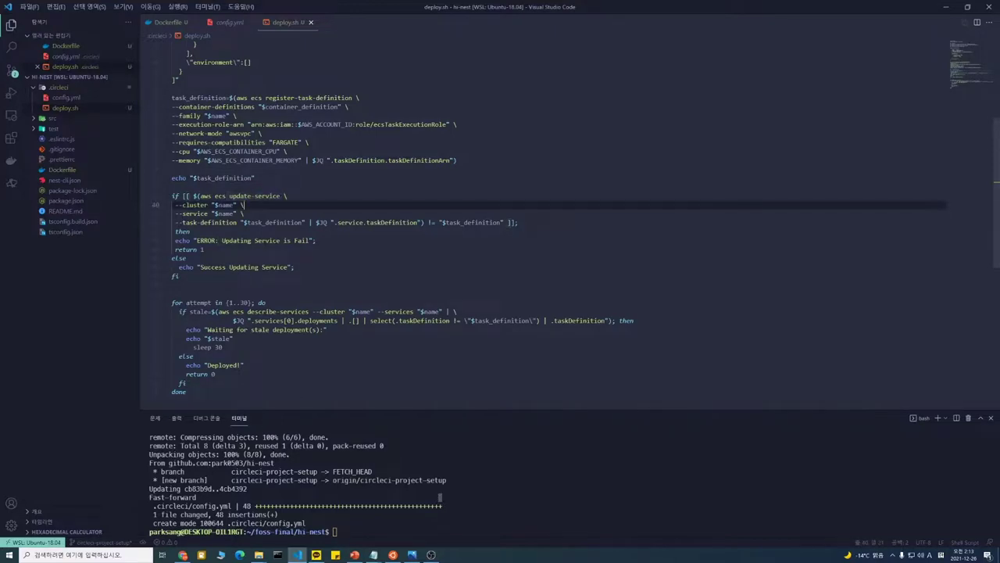
{"action": "left_click", "coordinate": [287, 196]}
{"action": "double_click", "coordinate": [225, 213]}
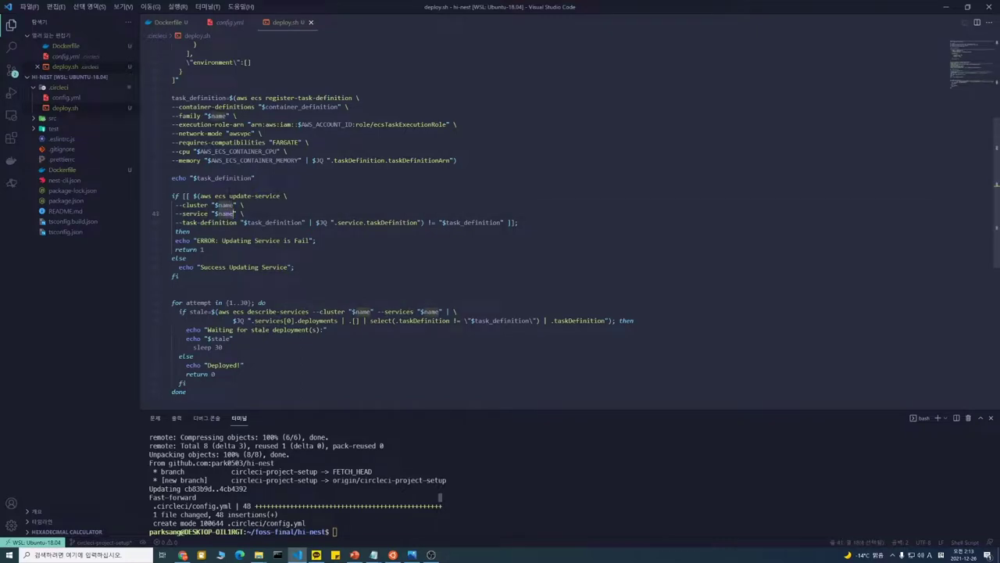
{"action": "double_click", "coordinate": [219, 223]}
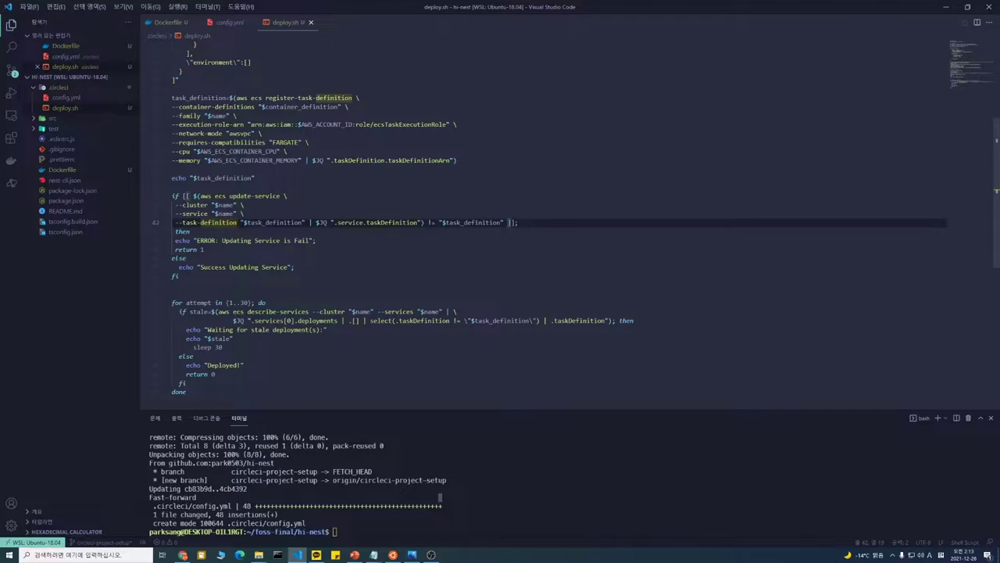
{"action": "double_click", "coordinate": [419, 160]}
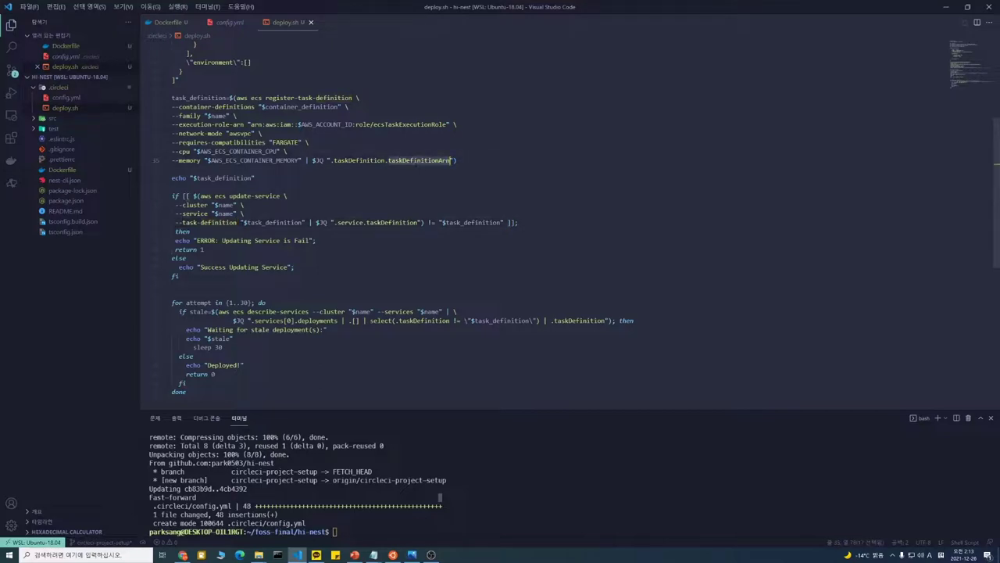
{"action": "double_click", "coordinate": [274, 223]}
{"action": "left_click", "coordinate": [243, 213]}
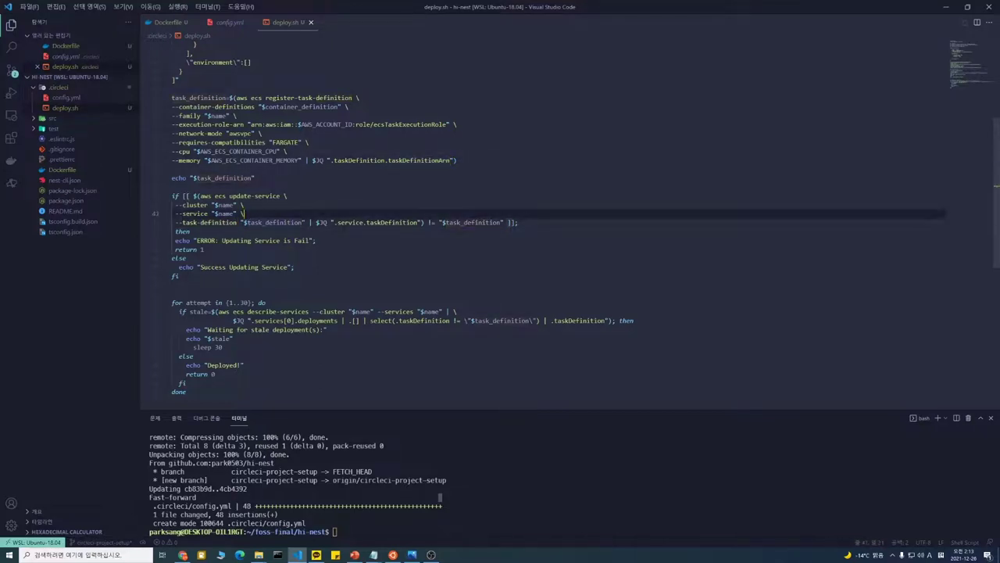
{"action": "left_click", "coordinate": [419, 223]}
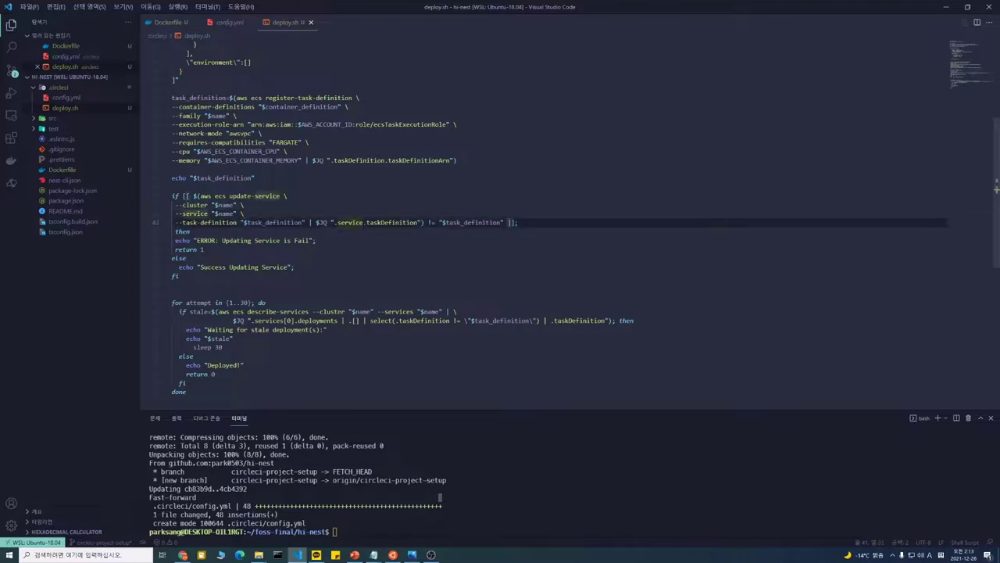
{"action": "scroll", "coordinate": [547, 226], "scroll_direction": "down", "scroll_amount": 1}
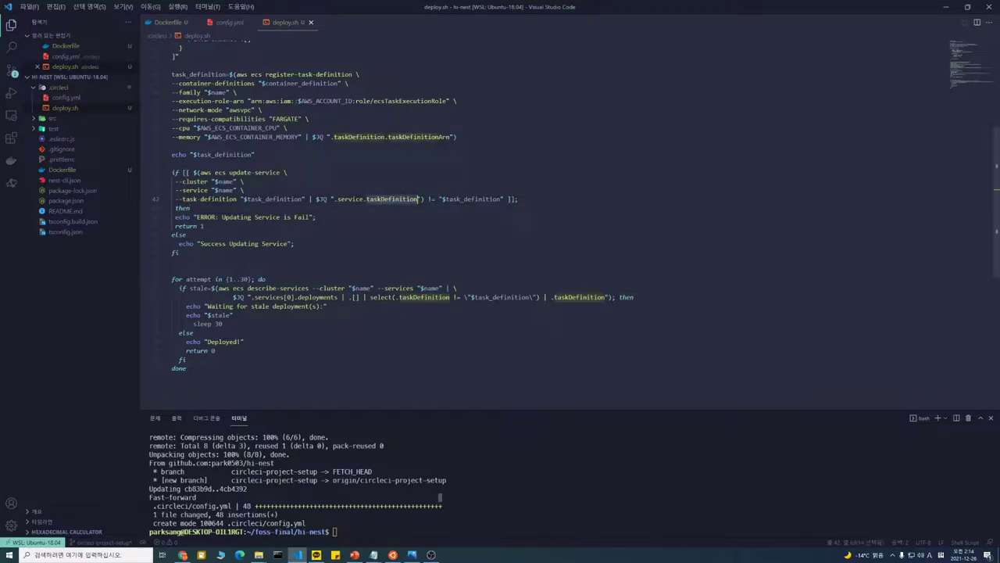
{"action": "left_click", "coordinate": [501, 199]}
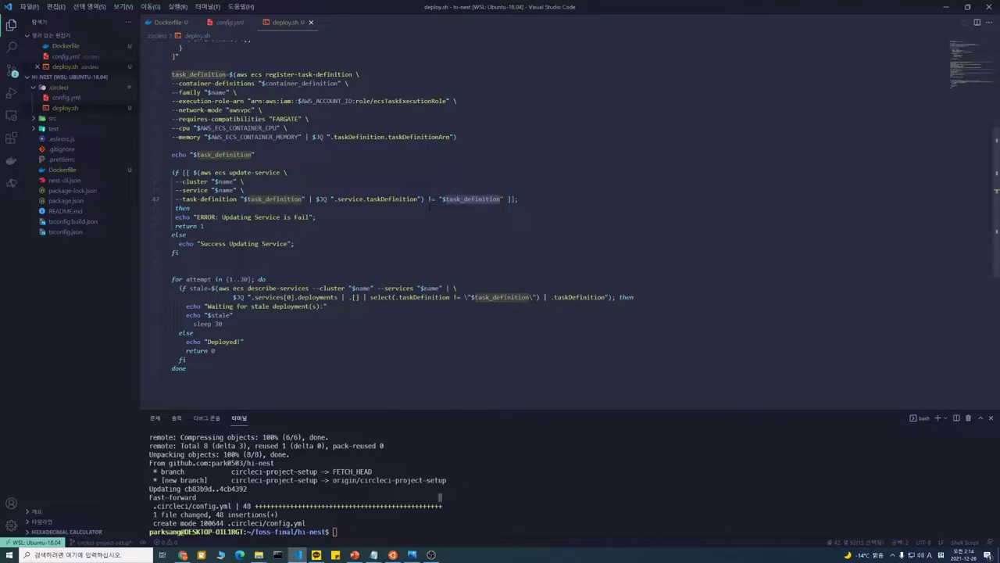
{"action": "key", "text": "Down"}
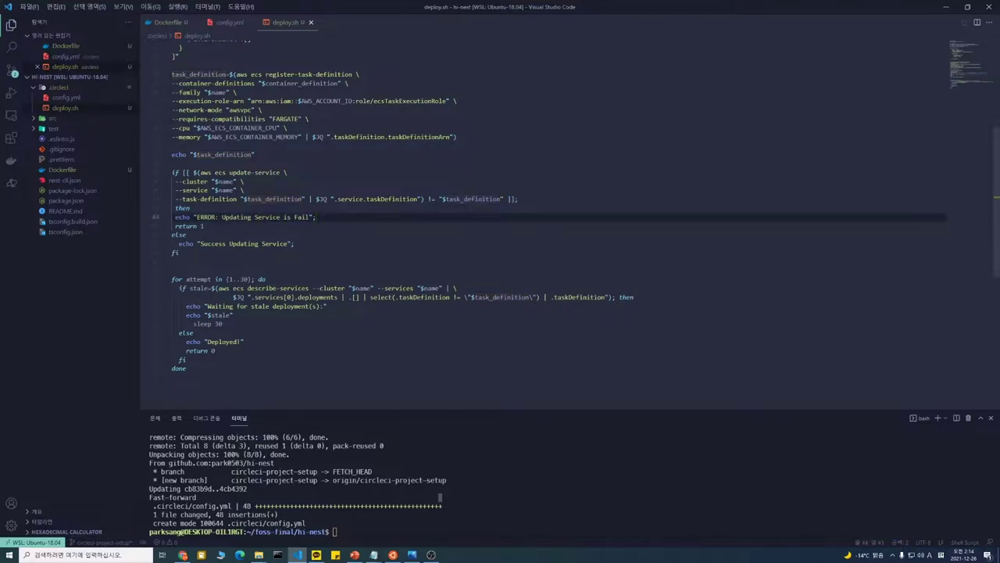
{"action": "scroll", "coordinate": [576, 208], "scroll_direction": "down", "scroll_amount": 2}
{"action": "left_click", "coordinate": [321, 205]}
{"action": "left_click_drag", "start_coordinate": [296, 197], "coordinate": [202, 197]}
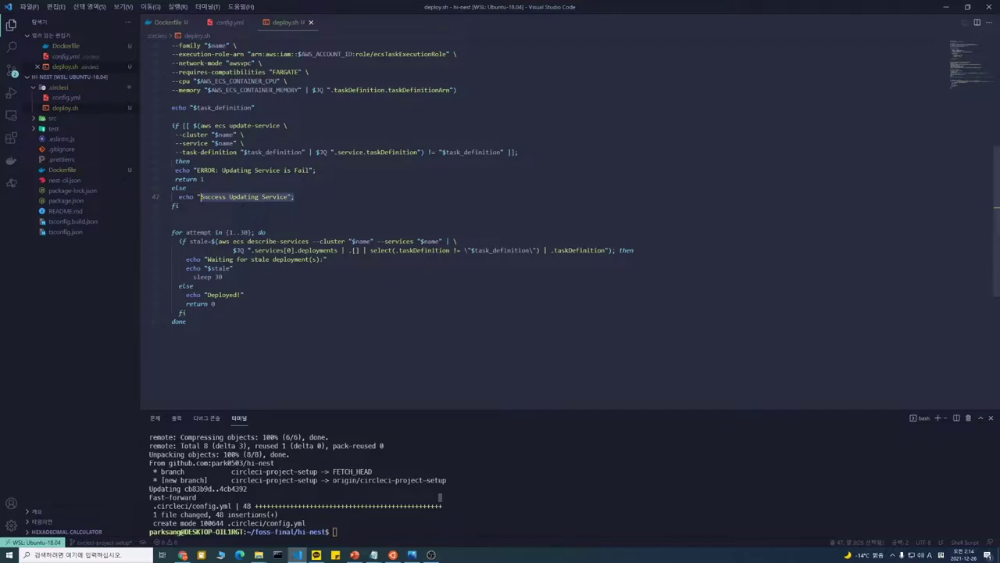
{"action": "left_click", "coordinate": [223, 276]}
{"action": "scroll", "coordinate": [576, 181], "scroll_direction": "down", "scroll_amount": 2}
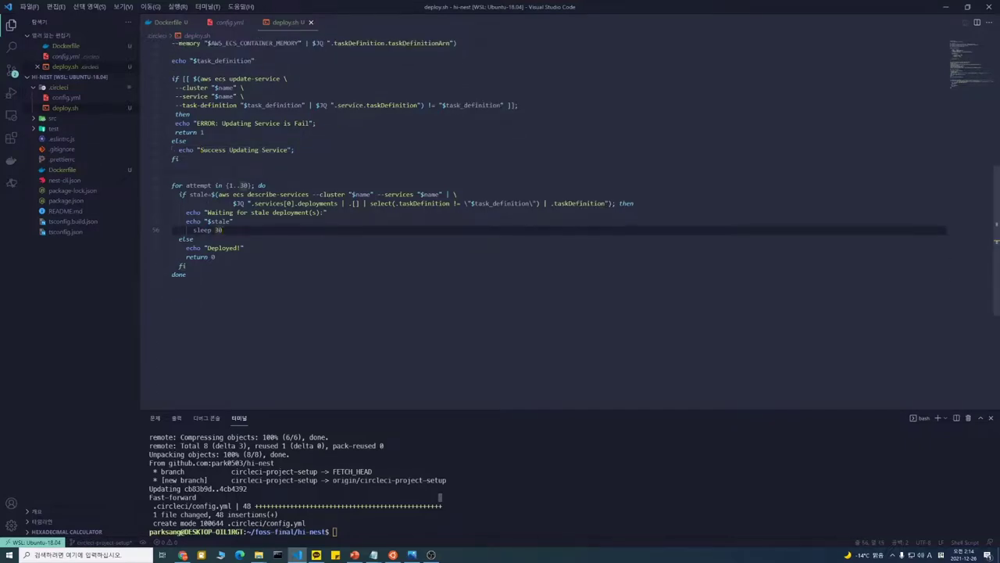
{"action": "mouse_move", "coordinate": [176, 177]}
{"action": "left_mouse_down"}
{"action": "mouse_move", "coordinate": [98, 76]}
{"action": "mouse_move", "coordinate": [110, 161]}
{"action": "mouse_move", "coordinate": [123, 72]}
{"action": "mouse_move", "coordinate": [165, 170]}
{"action": "left_mouse_up"}
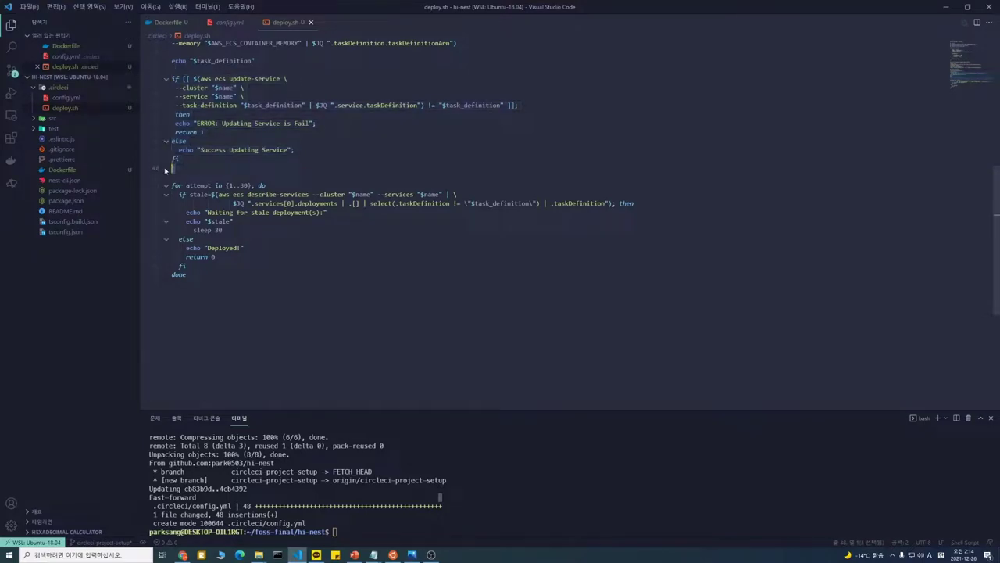
{"action": "left_click", "coordinate": [165, 169]}
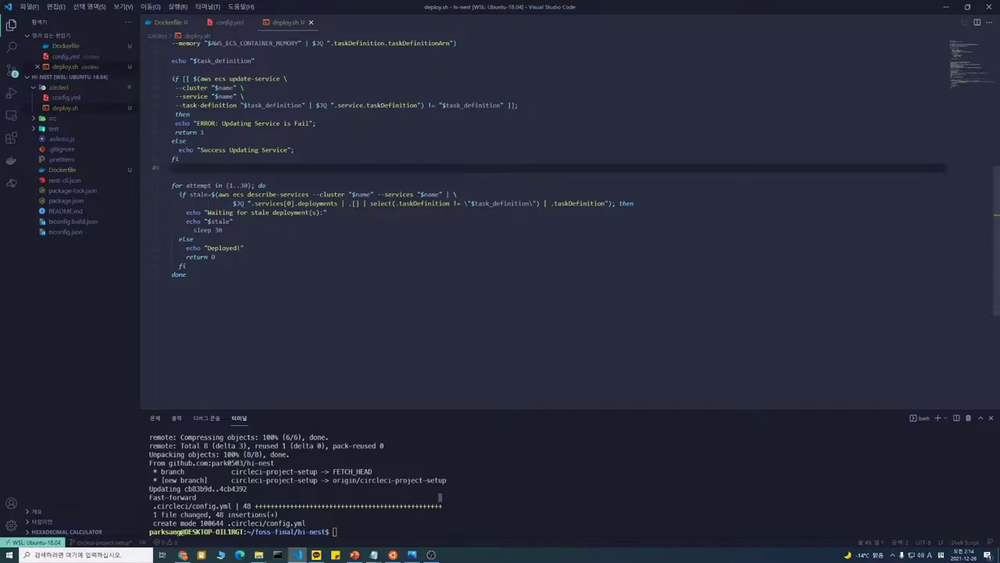
{"action": "left_click", "coordinate": [270, 257]}
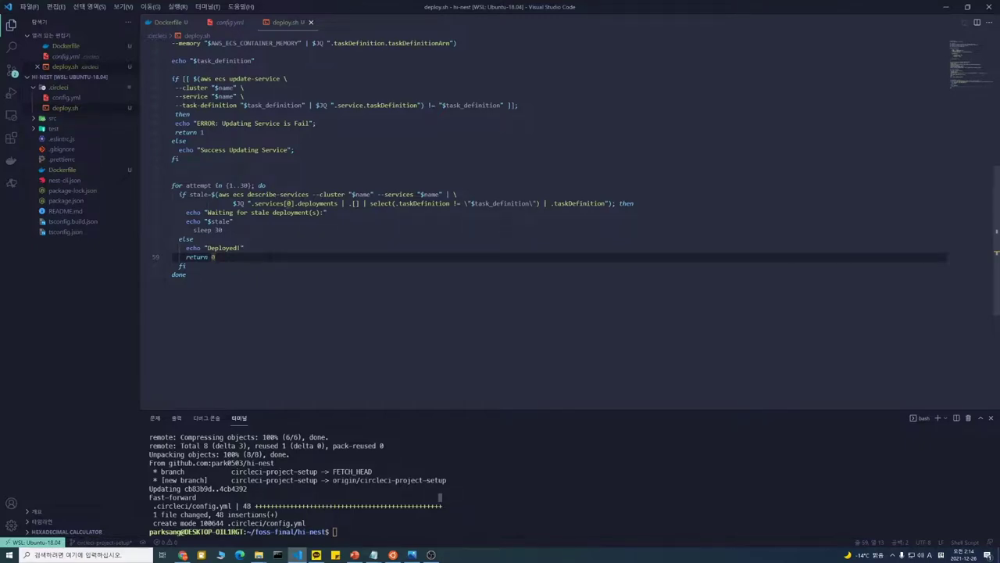
{"action": "left_click", "coordinate": [281, 78]}
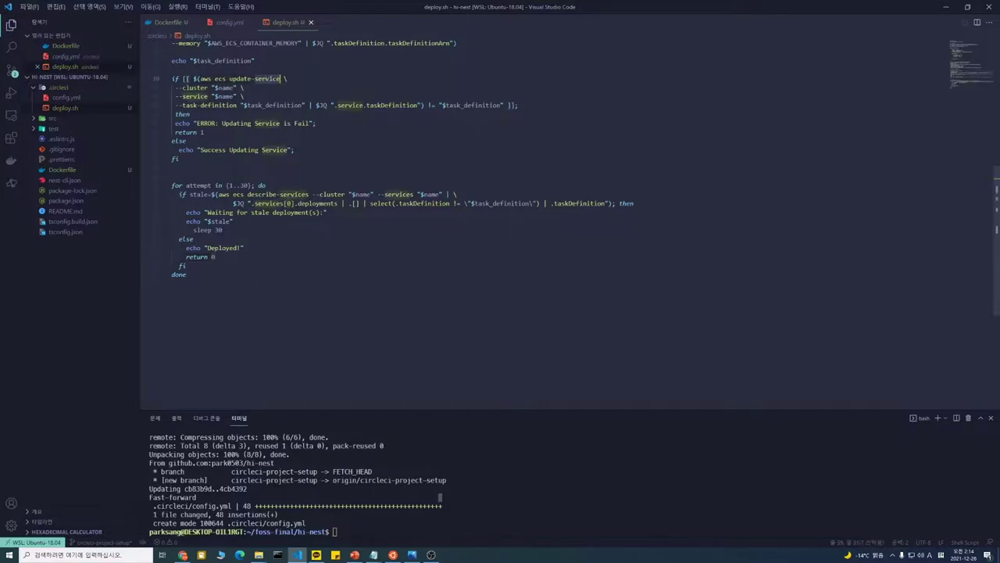
{"action": "key", "text": "shift+Left"}
{"action": "key", "text": "shift+Left"}
{"action": "key", "text": "shift+Left"}
{"action": "key", "text": "shift+Left"}
{"action": "key", "text": "shift+Left"}
{"action": "key", "text": "shift+Left"}
{"action": "key", "text": "shift+Left"}
{"action": "key", "text": "shift+Left"}
{"action": "key", "text": "shift+Left"}
{"action": "key", "text": "shift+Left"}
{"action": "key", "text": "shift+Left"}
{"action": "key", "text": "shift+Left"}
{"action": "key", "text": "shift+Left"}
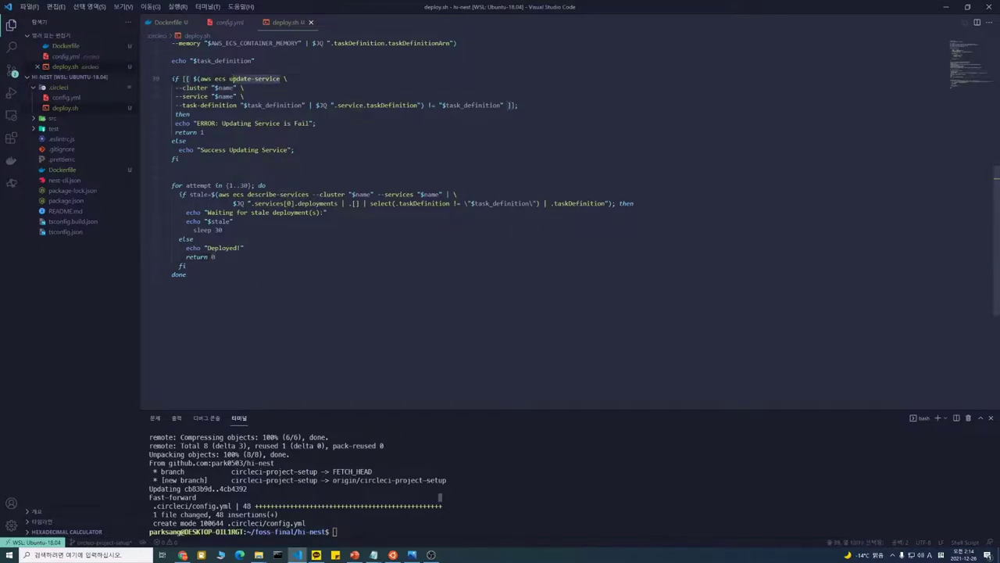
{"action": "left_click", "coordinate": [243, 88]}
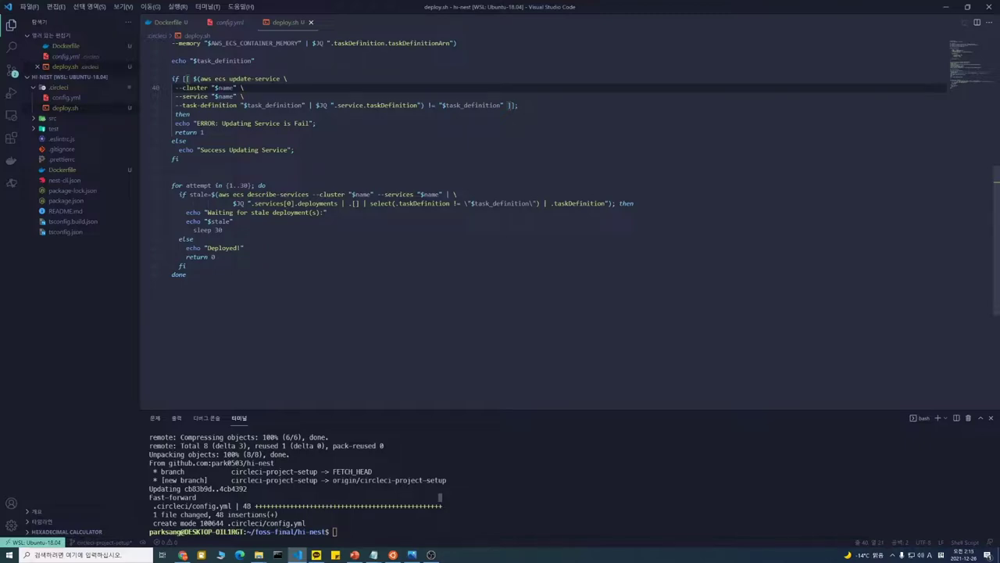
{"action": "left_click_drag", "start_coordinate": [186, 274], "coordinate": [172, 185]}
{"action": "left_click", "coordinate": [186, 266]}
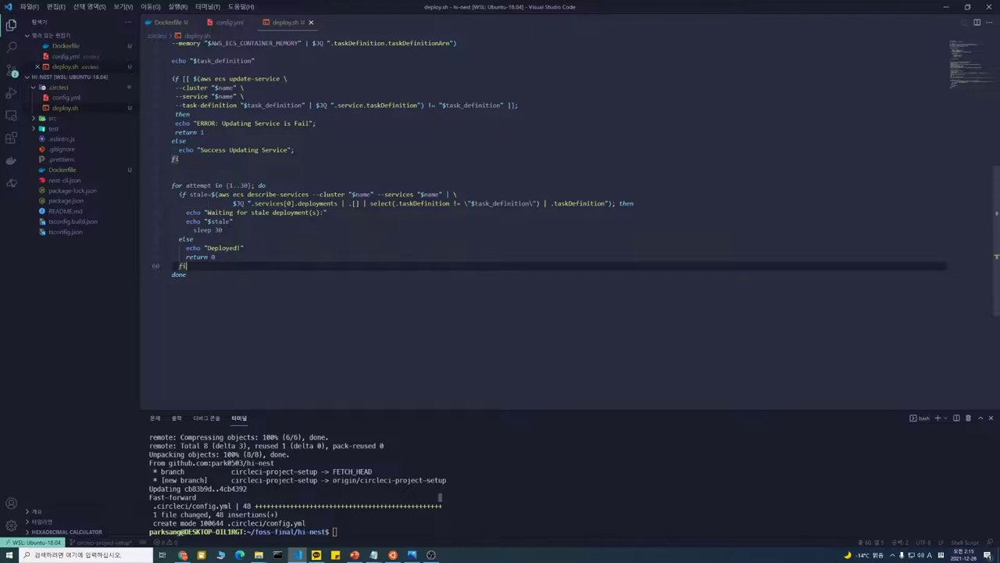
{"action": "left_click", "coordinate": [244, 247]}
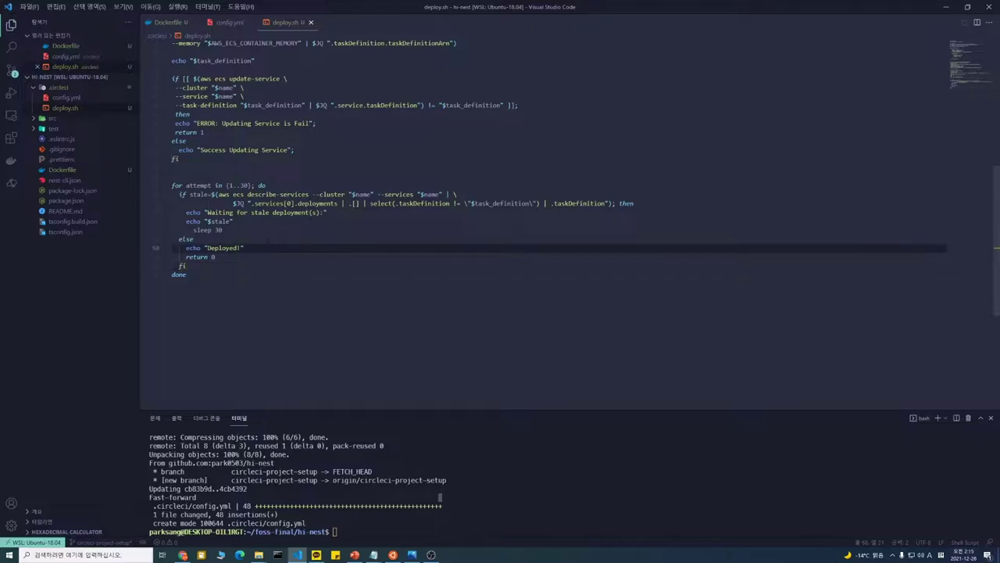
{"action": "left_click_drag", "start_coordinate": [248, 193], "coordinate": [310, 194]}
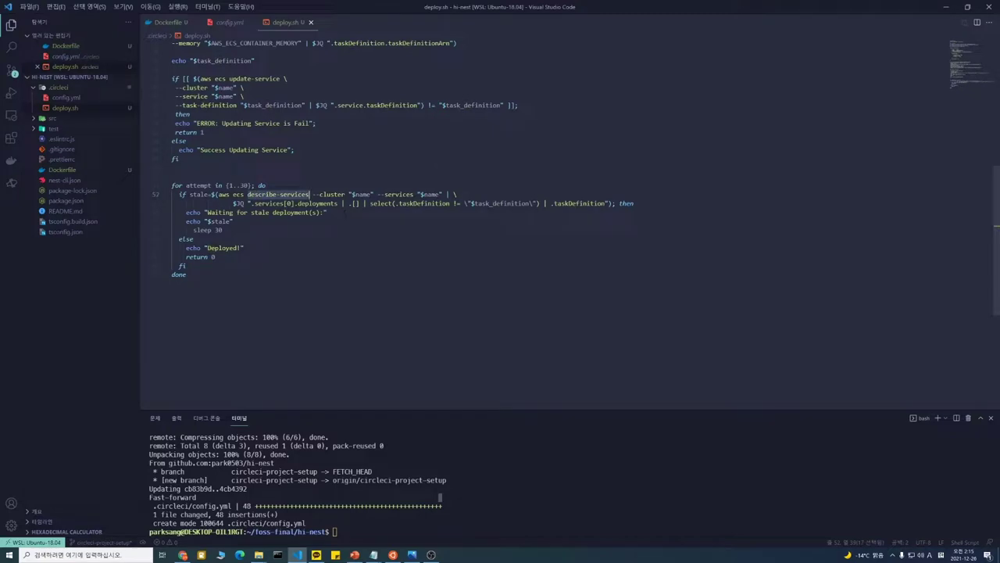
{"action": "left_click_drag", "start_coordinate": [233, 203], "coordinate": [636, 204]}
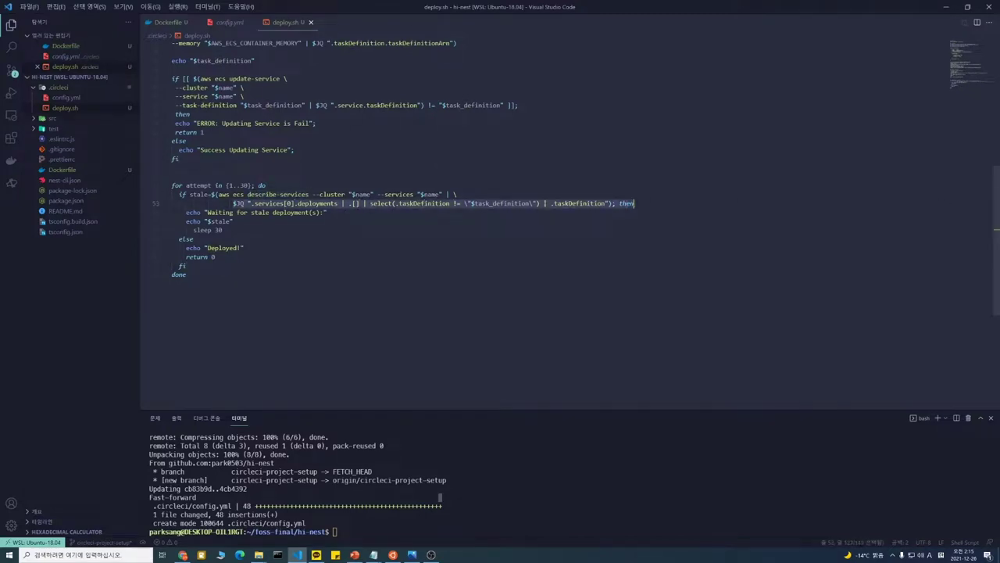
{"action": "left_click", "coordinate": [327, 212]}
{"action": "left_click", "coordinate": [233, 221]}
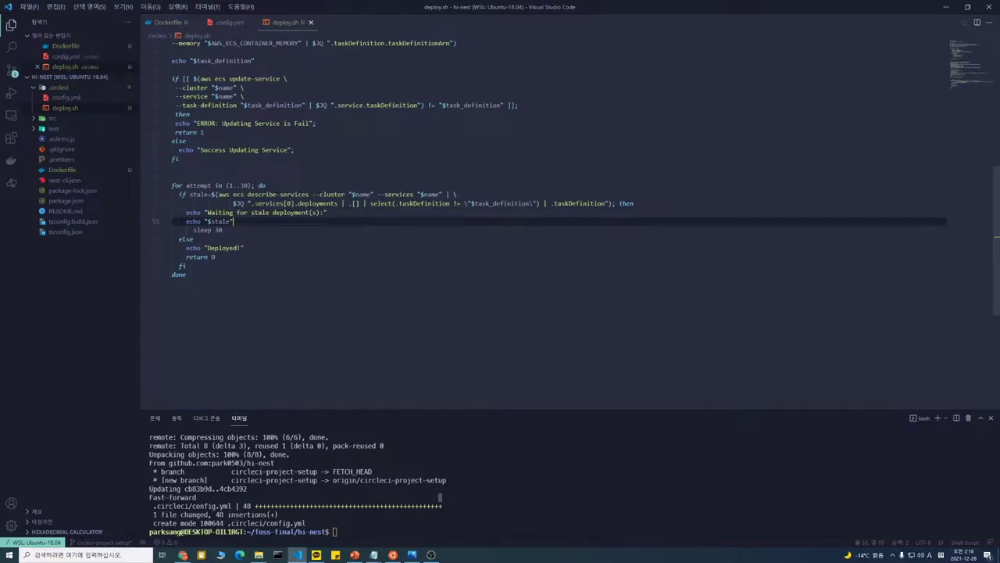
{"action": "left_click_drag", "start_coordinate": [248, 193], "coordinate": [309, 193]}
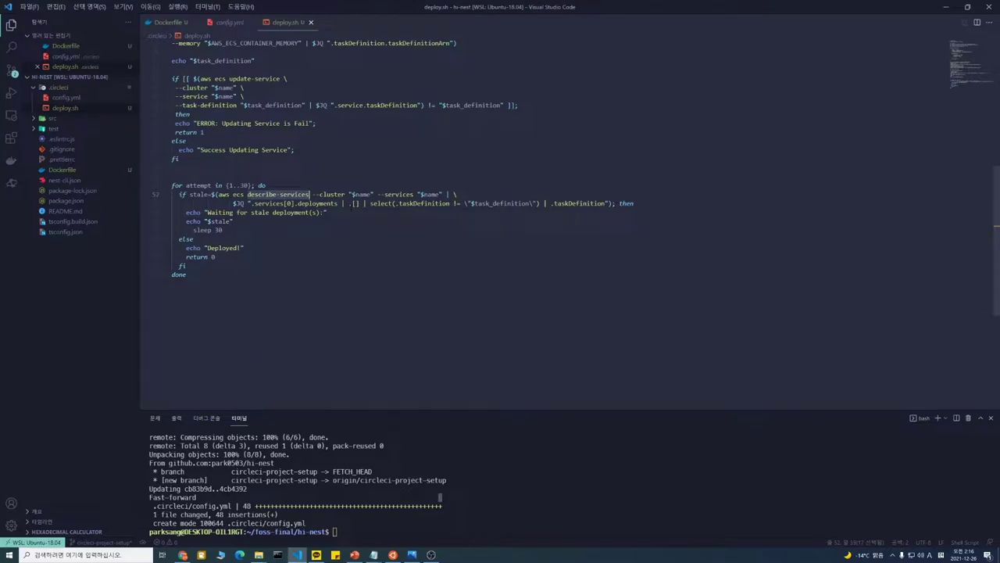
{"action": "double_click", "coordinate": [361, 194]}
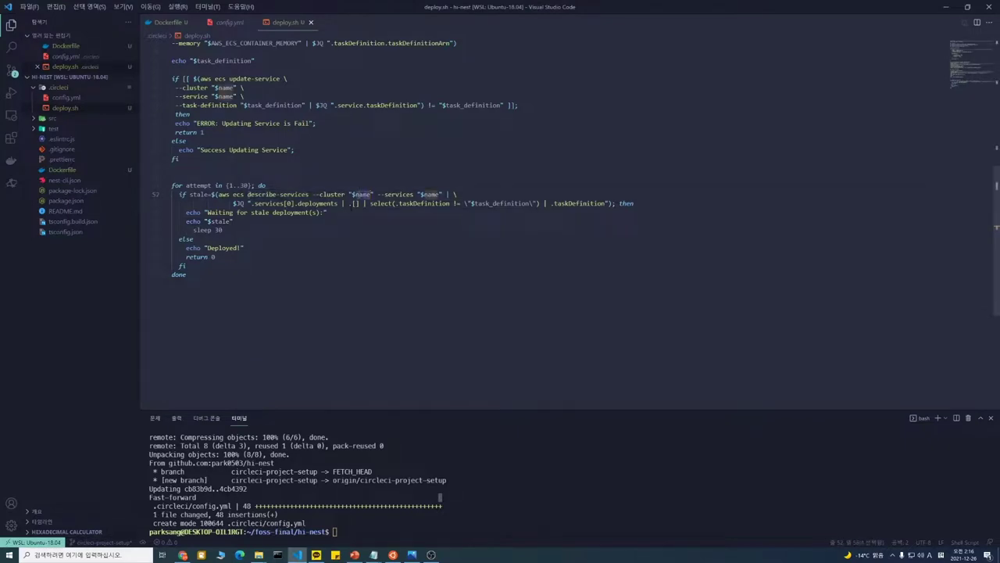
{"action": "double_click", "coordinate": [436, 194]}
{"action": "left_click", "coordinate": [327, 212]}
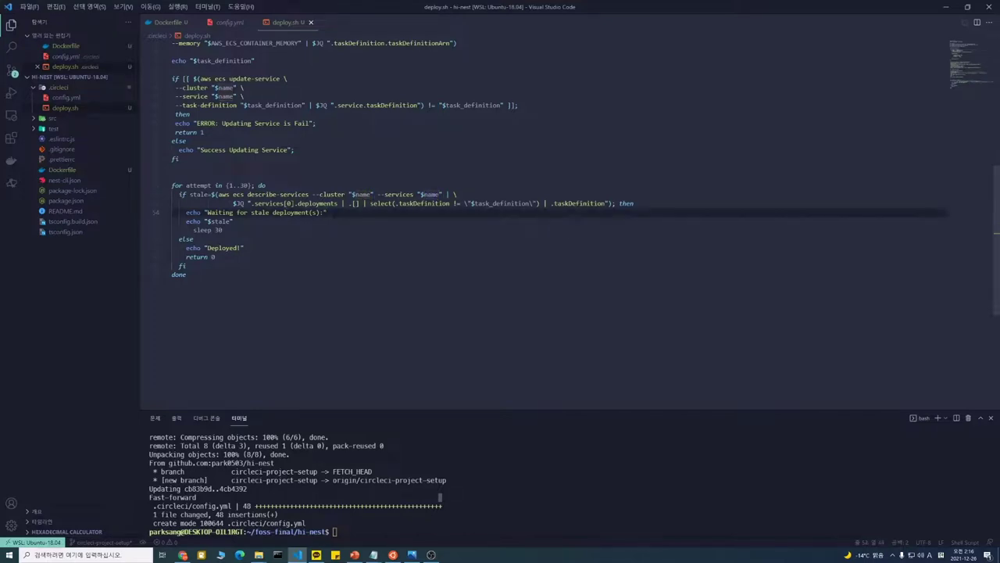
{"action": "left_click", "coordinate": [288, 203]}
{"action": "double_click", "coordinate": [432, 194]}
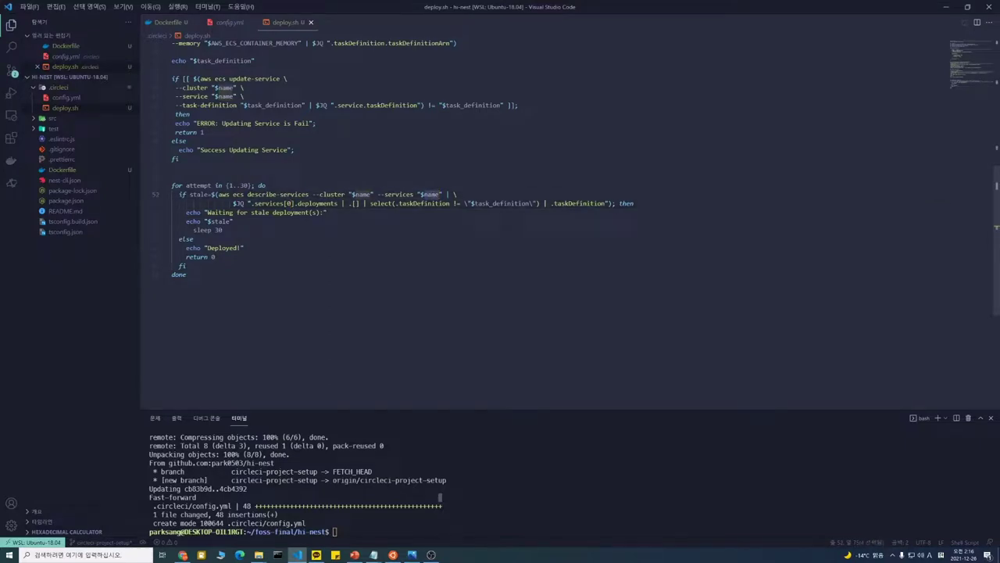
{"action": "left_click", "coordinate": [287, 203]}
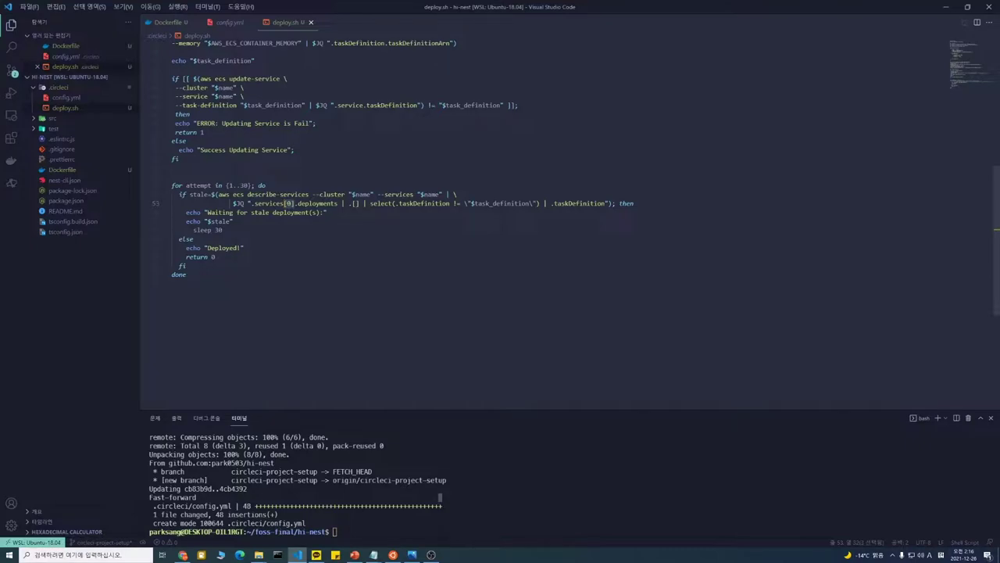
{"action": "left_click", "coordinate": [281, 203]}
{"action": "double_click", "coordinate": [316, 203]}
{"action": "left_click", "coordinate": [182, 554]}
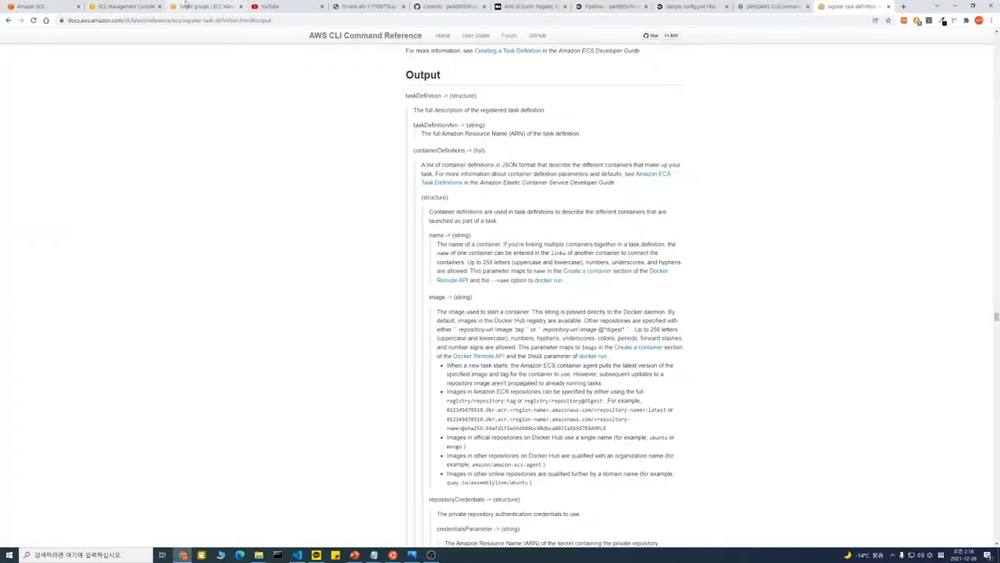
Step: Open the hi-nest cluster's hi-nest service and view its running tasks
{"action": "left_click", "coordinate": [141, 7]}
{"action": "left_click", "coordinate": [39, 6]}
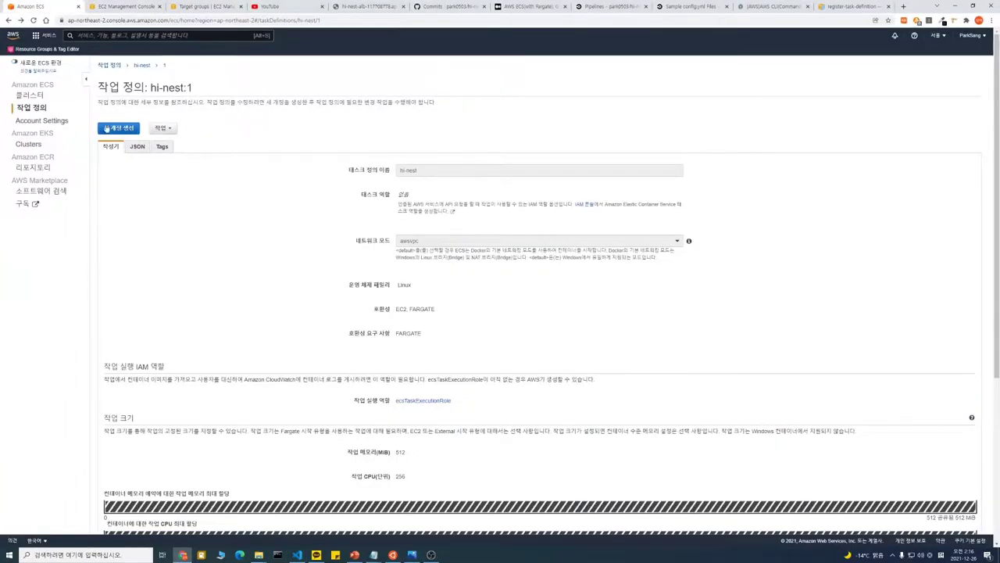
{"action": "left_click", "coordinate": [31, 95]}
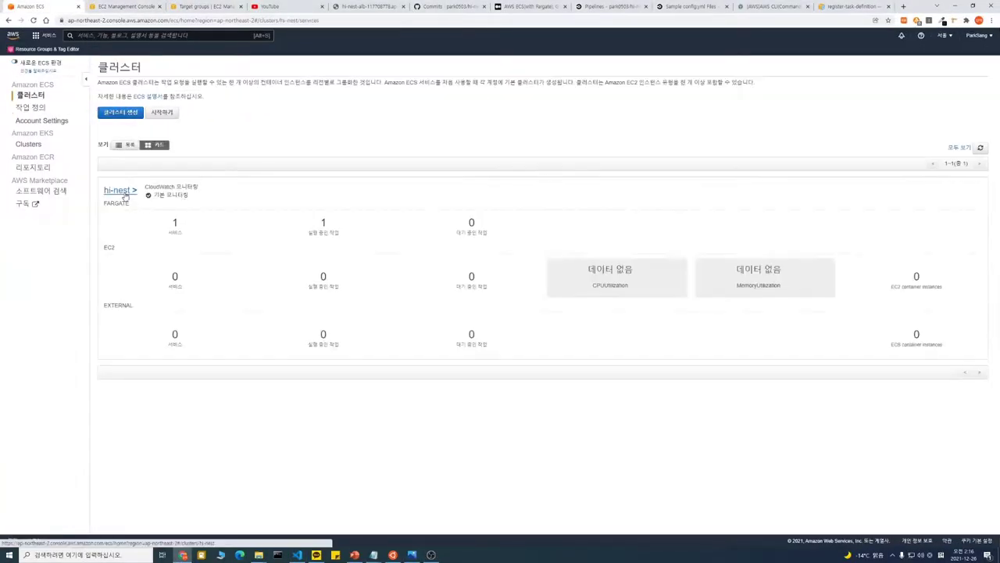
{"action": "left_click", "coordinate": [118, 190]}
{"action": "left_click", "coordinate": [128, 301]}
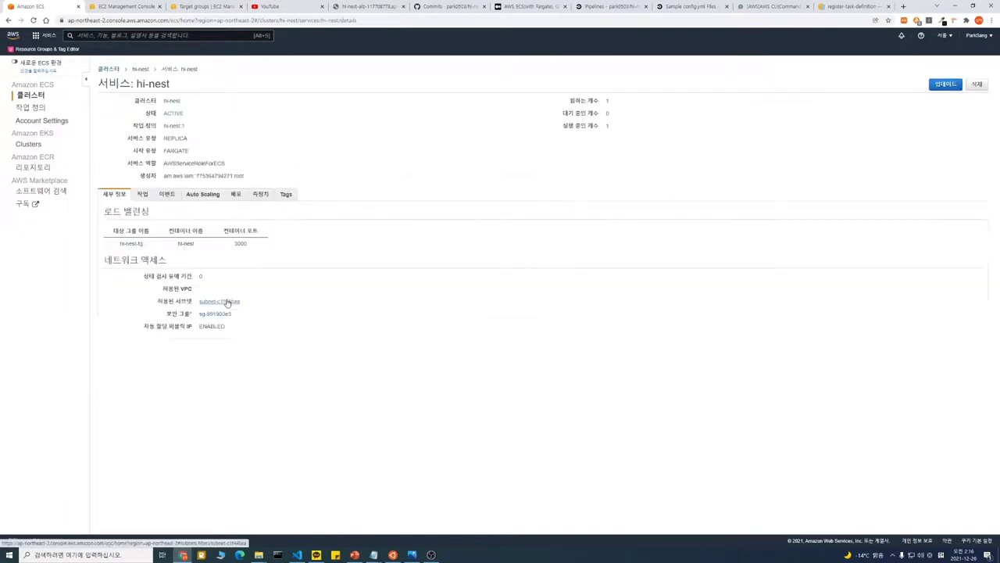
{"action": "left_click", "coordinate": [142, 194]}
Step: Check the PRIMARY deployment's status and counts, then return to the tasks list and deploy.sh
{"action": "left_click", "coordinate": [233, 196]}
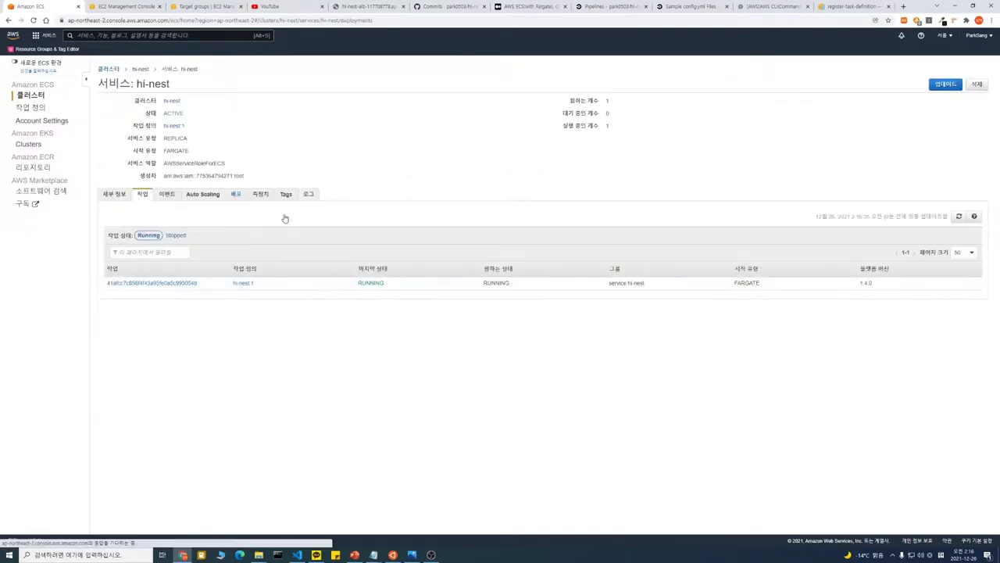
{"action": "left_click_drag", "start_coordinate": [170, 378], "coordinate": [870, 393]}
{"action": "left_click", "coordinate": [870, 393]}
{"action": "left_click", "coordinate": [143, 195]}
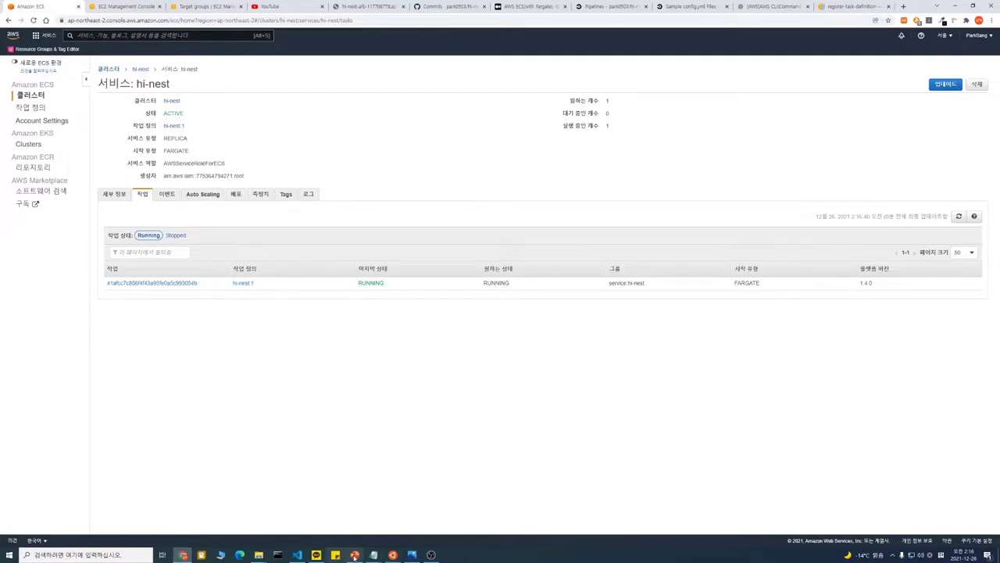
{"action": "left_click", "coordinate": [297, 555]}
{"action": "left_click", "coordinate": [326, 211]}
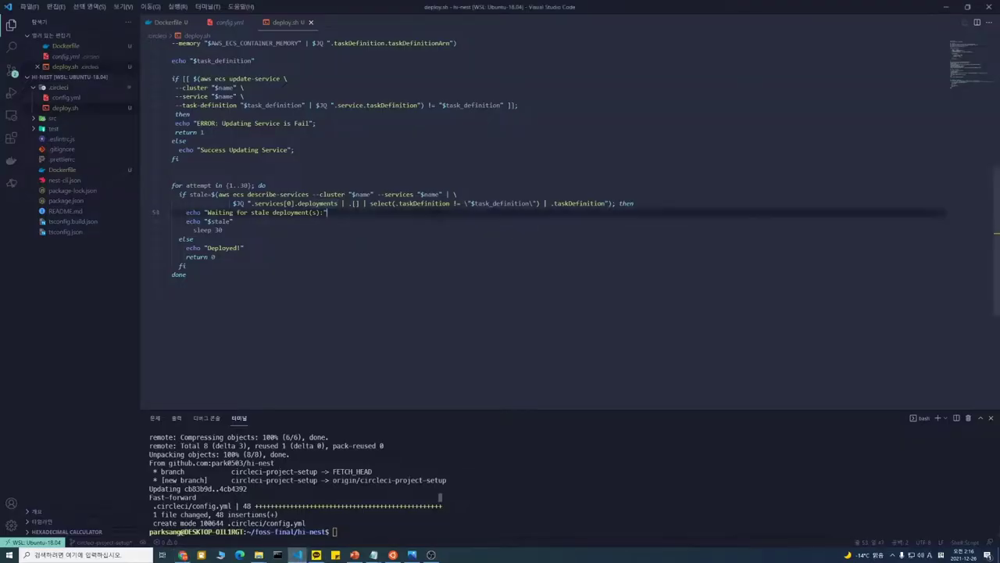
{"action": "key", "text": "Up"}
{"action": "double_click", "coordinate": [528, 203]}
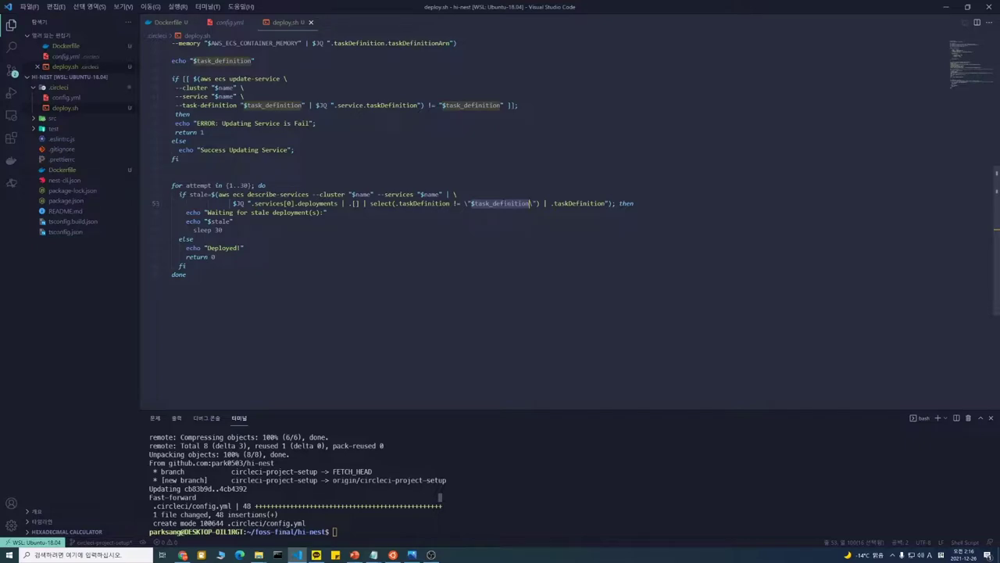
{"action": "left_click_drag", "start_coordinate": [283, 203], "coordinate": [297, 203]}
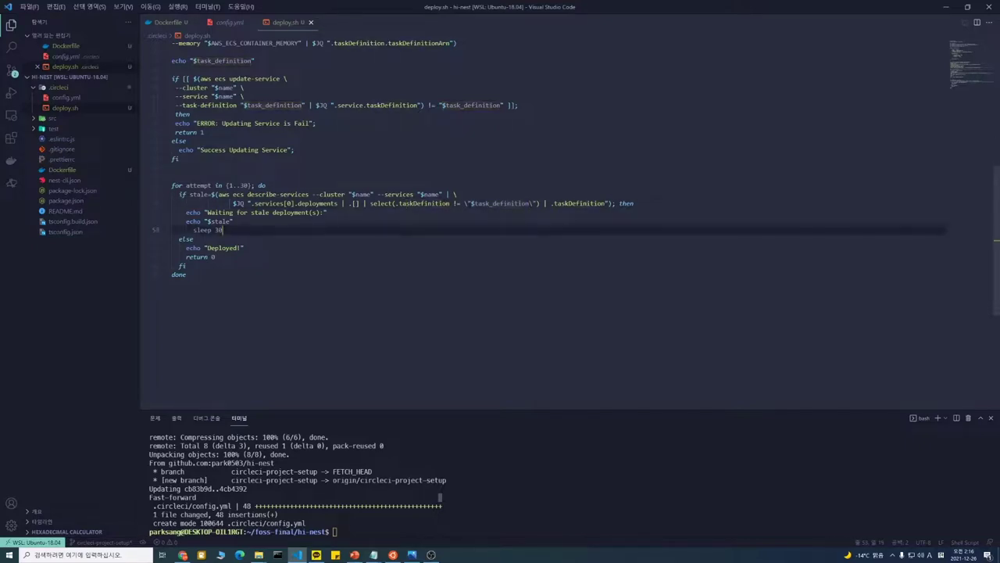
{"action": "double_click", "coordinate": [316, 203]}
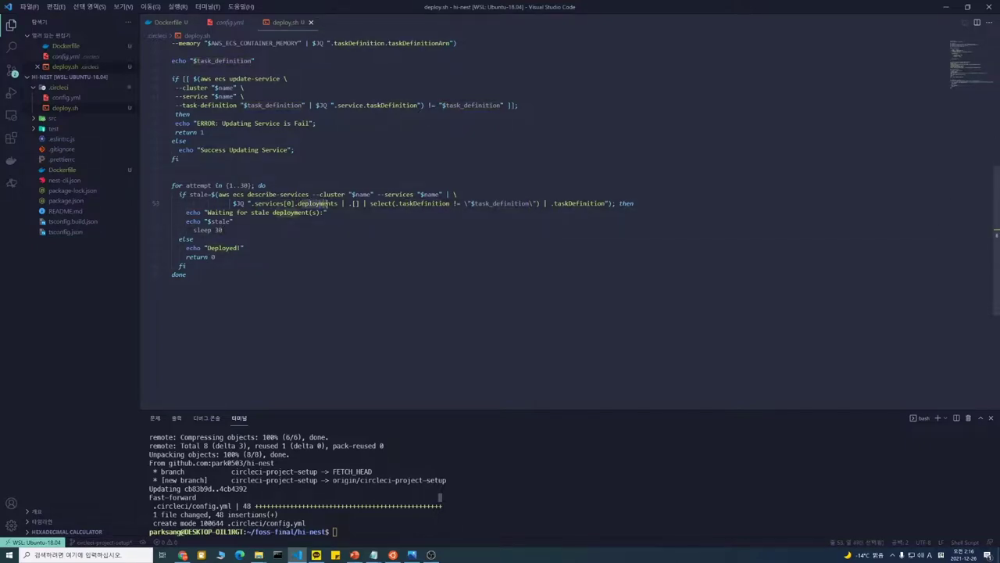
{"action": "left_click", "coordinate": [550, 203]}
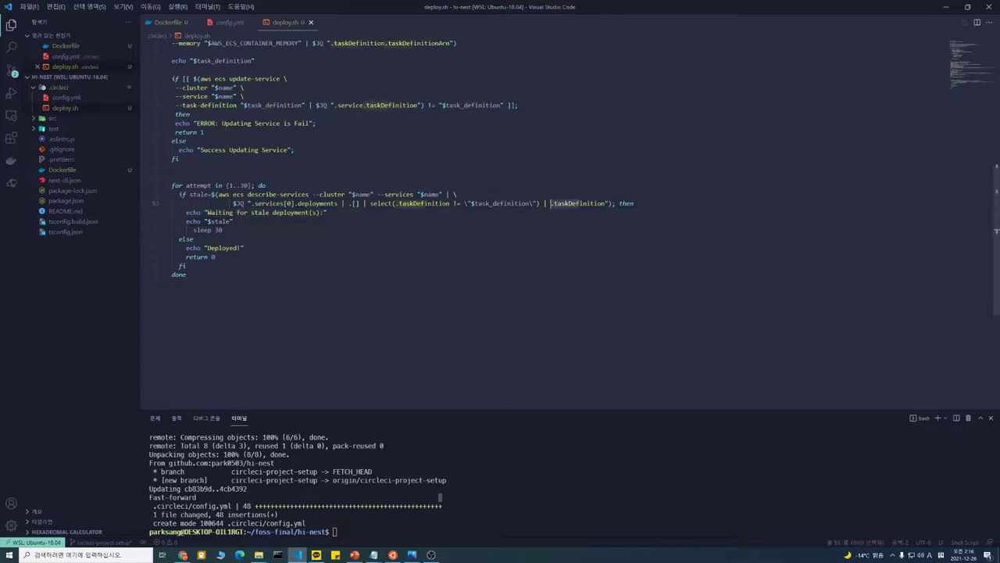
{"action": "left_click_drag", "start_coordinate": [326, 211], "coordinate": [207, 212]}
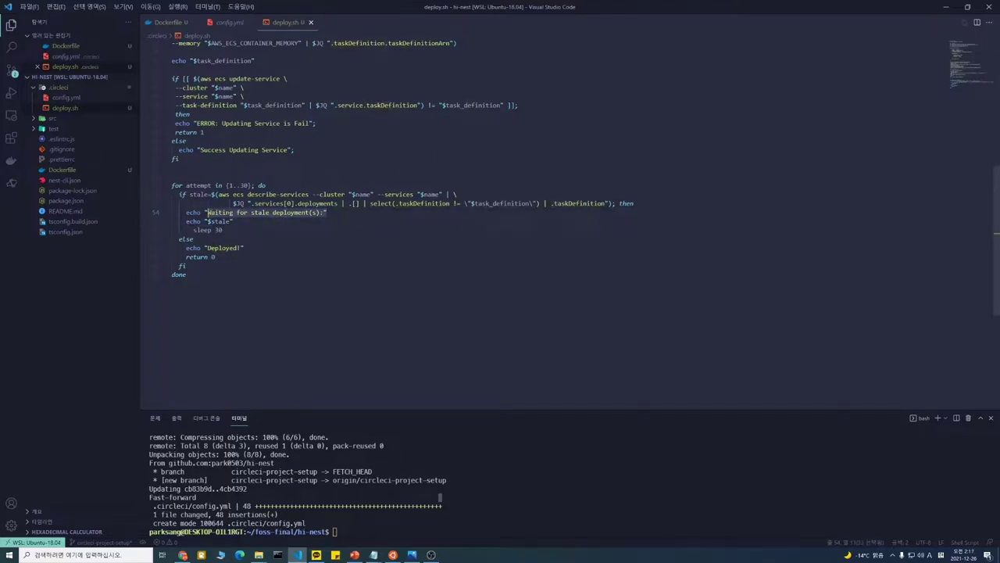
{"action": "left_click", "coordinate": [337, 131]}
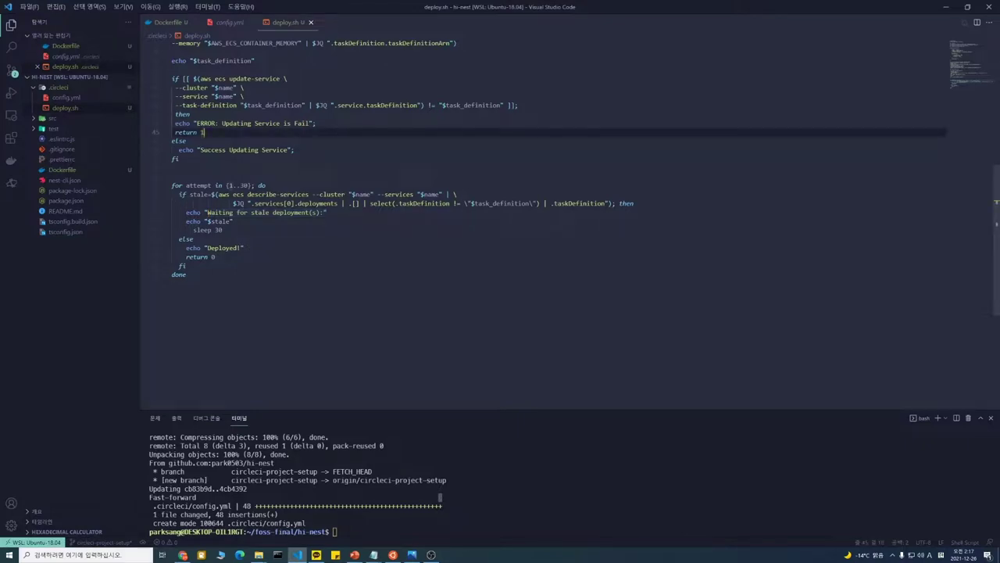
{"action": "left_click", "coordinate": [232, 221]}
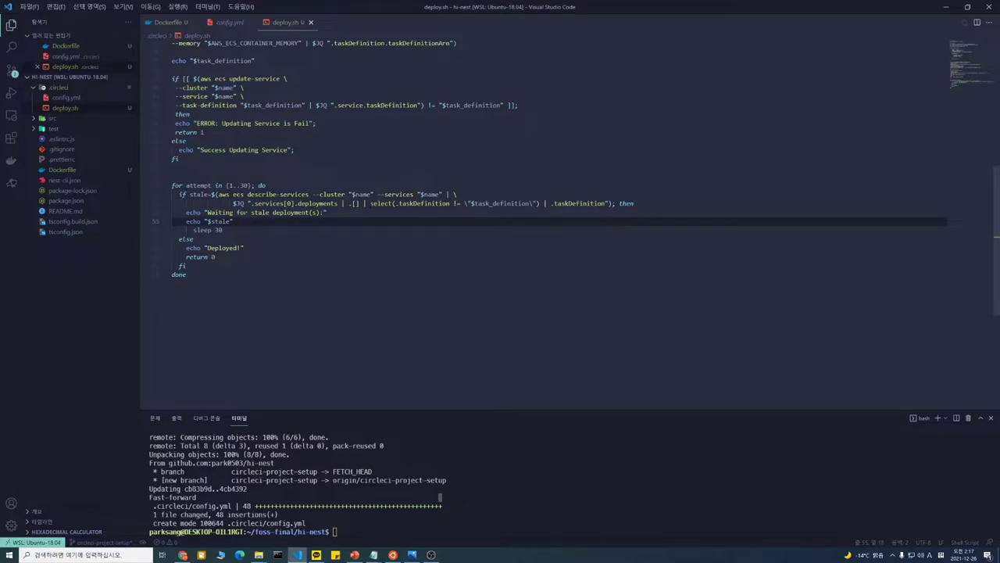
{"action": "left_click_drag", "start_coordinate": [232, 203], "coordinate": [615, 203]}
{"action": "left_click", "coordinate": [182, 554]}
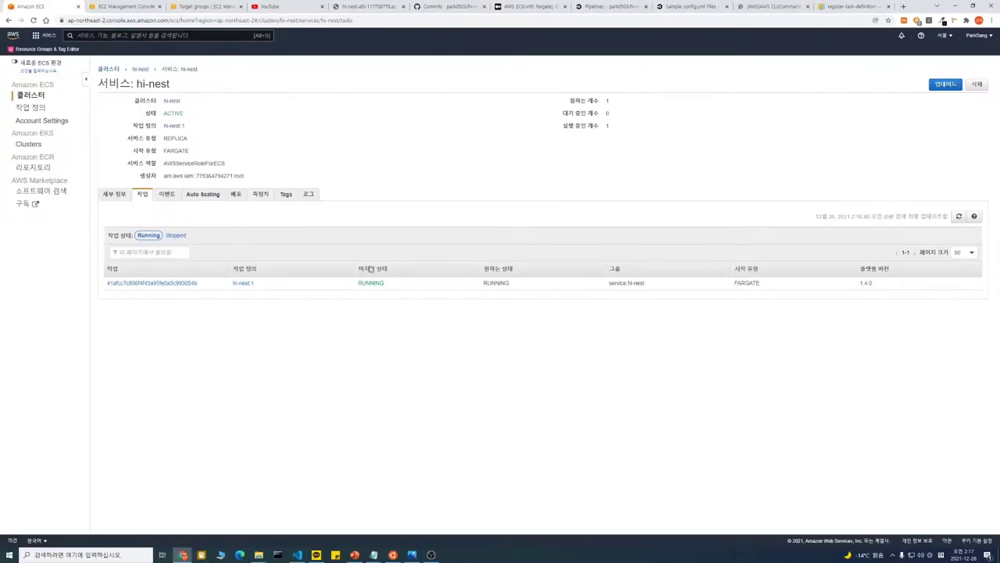
{"action": "left_click_drag", "start_coordinate": [257, 277], "coordinate": [309, 332]}
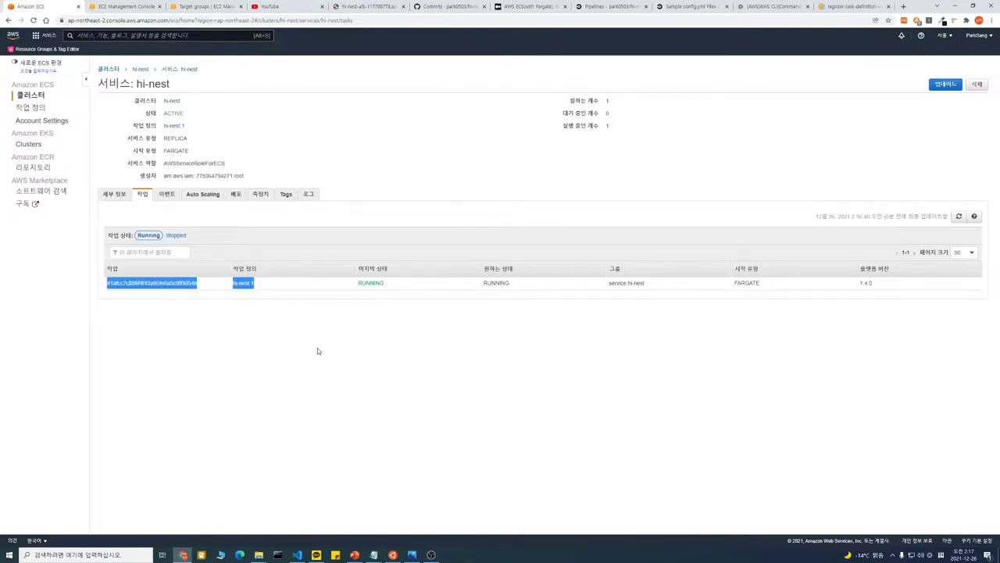
{"action": "left_click", "coordinate": [301, 340]}
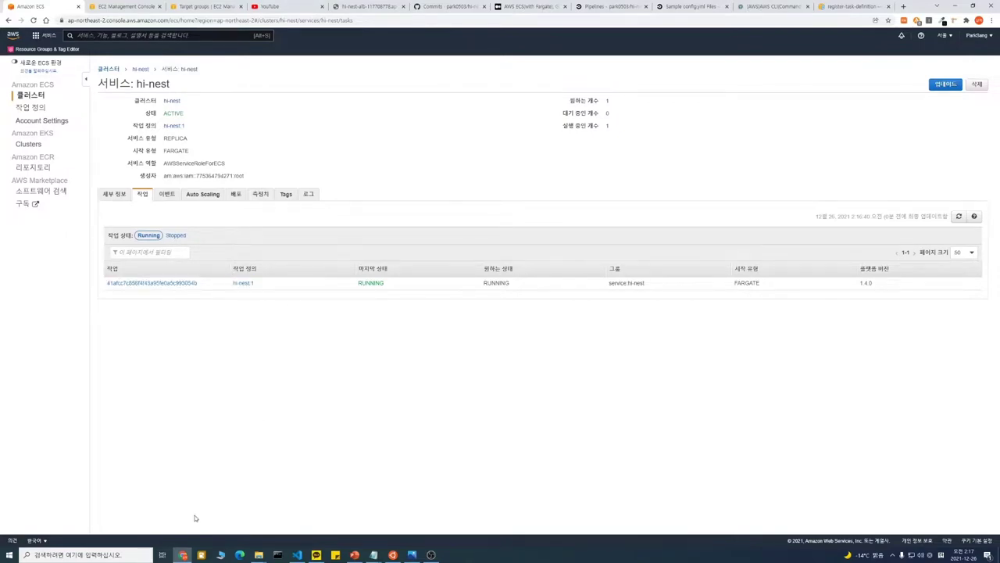
Step: Select the word Deployed in deploy.sh's success message, then switch to CircleCI's pipelines page
{"action": "left_click", "coordinate": [297, 554]}
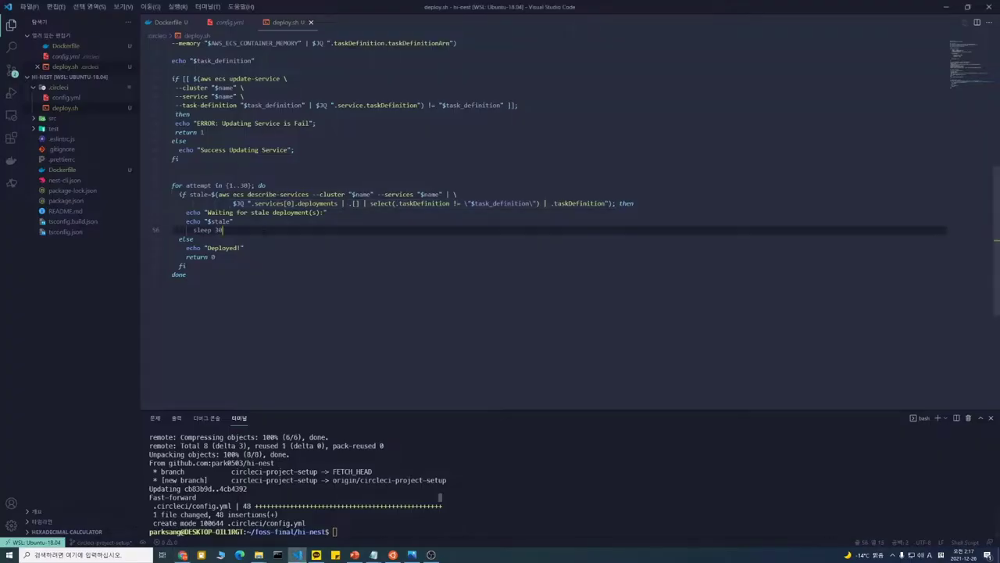
{"action": "left_click", "coordinate": [245, 248]}
{"action": "key", "text": "shift+Left"}
{"action": "key", "text": "shift+Left"}
{"action": "key", "text": "shift+Left"}
{"action": "key", "text": "shift+Left"}
{"action": "key", "text": "shift+Left"}
{"action": "key", "text": "shift+Left"}
{"action": "key", "text": "shift+Left"}
{"action": "key", "text": "shift+Left"}
{"action": "key", "text": "shift+Left"}
{"action": "key", "text": "shift+Left"}
{"action": "key", "text": "shift+Left"}
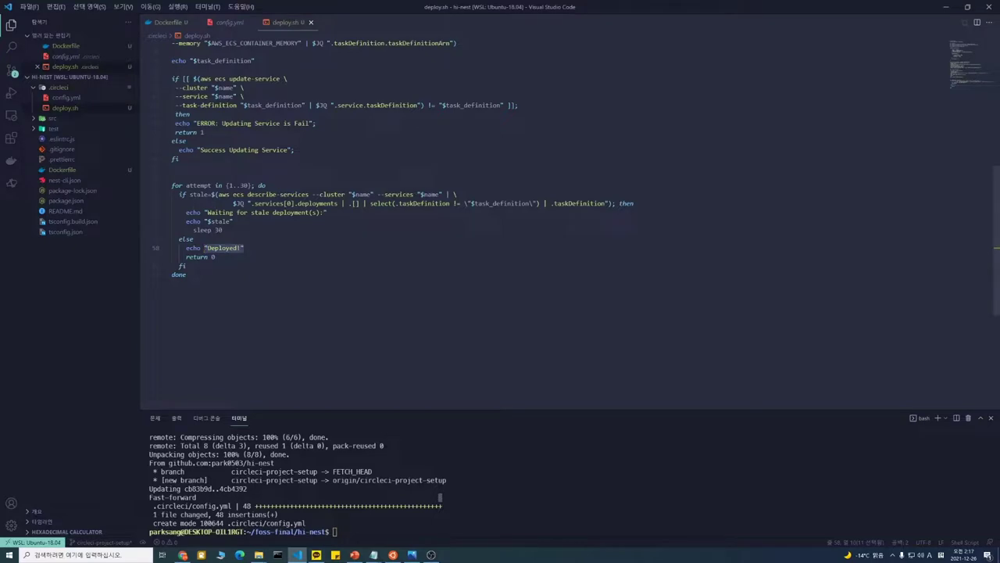
{"action": "key", "text": "Left"}
{"action": "key", "text": "Right"}
{"action": "key", "text": "ctrl+shift+Right"}
{"action": "key", "text": "alt+Tab"}
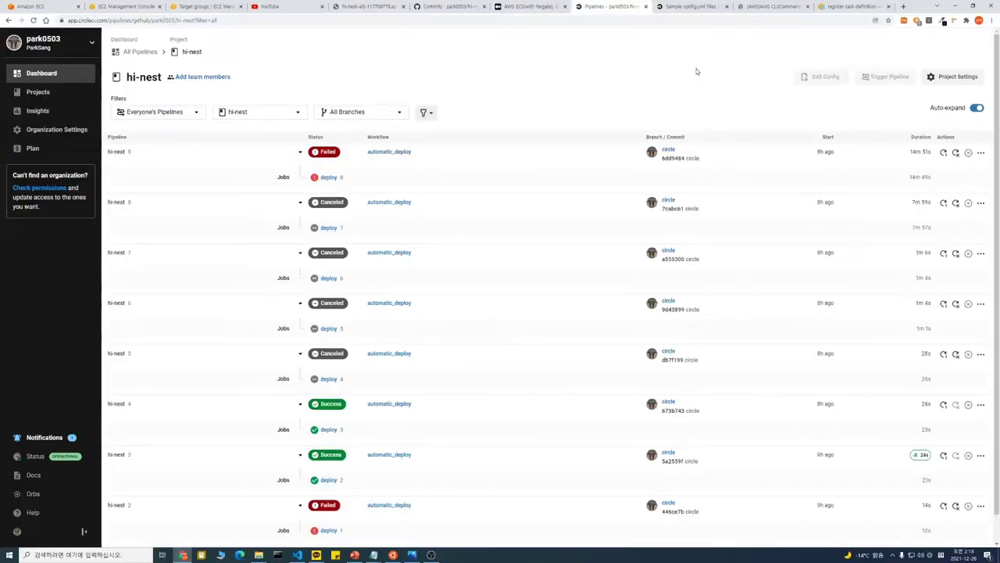
Step: Go from the project list to hi-nest's Project Settings and show its Environment Variables
{"action": "left_click", "coordinate": [945, 83]}
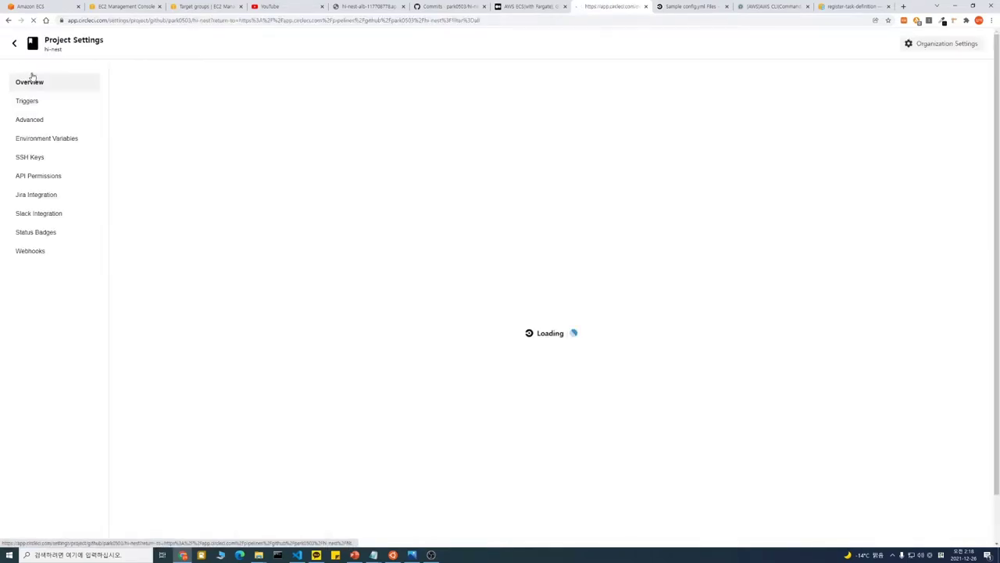
{"action": "left_click", "coordinate": [53, 51]}
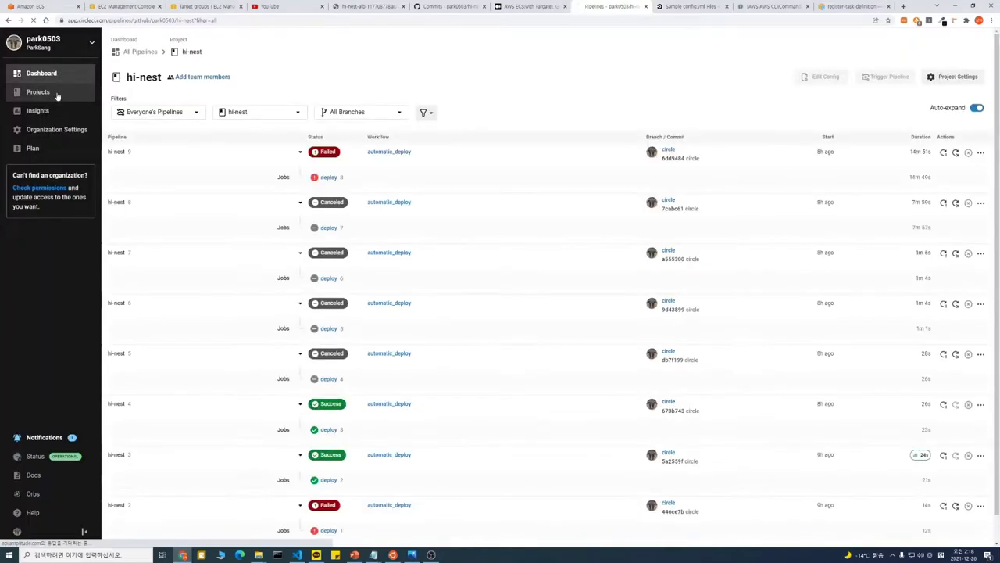
{"action": "left_click", "coordinate": [36, 91]}
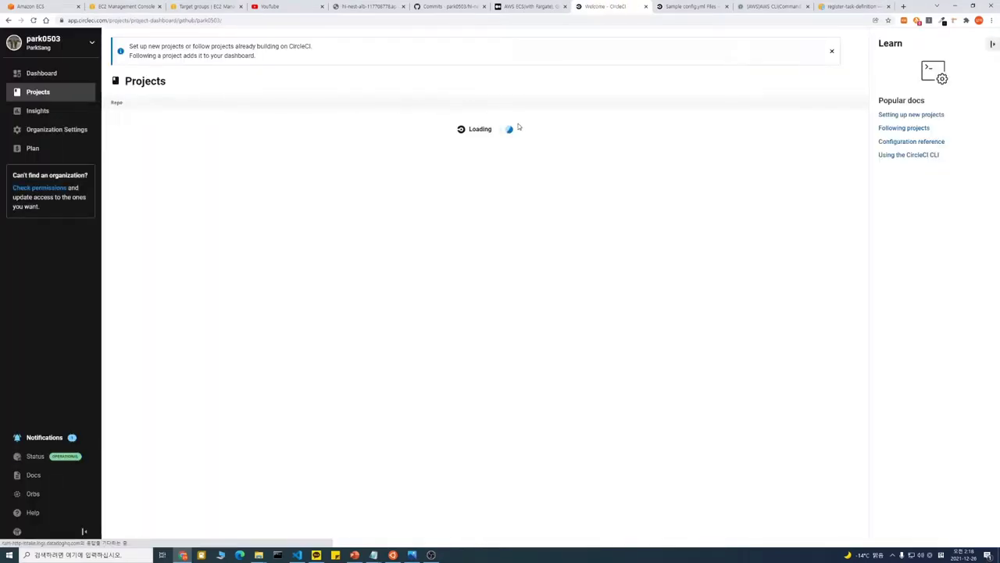
{"action": "left_click", "coordinate": [122, 148]}
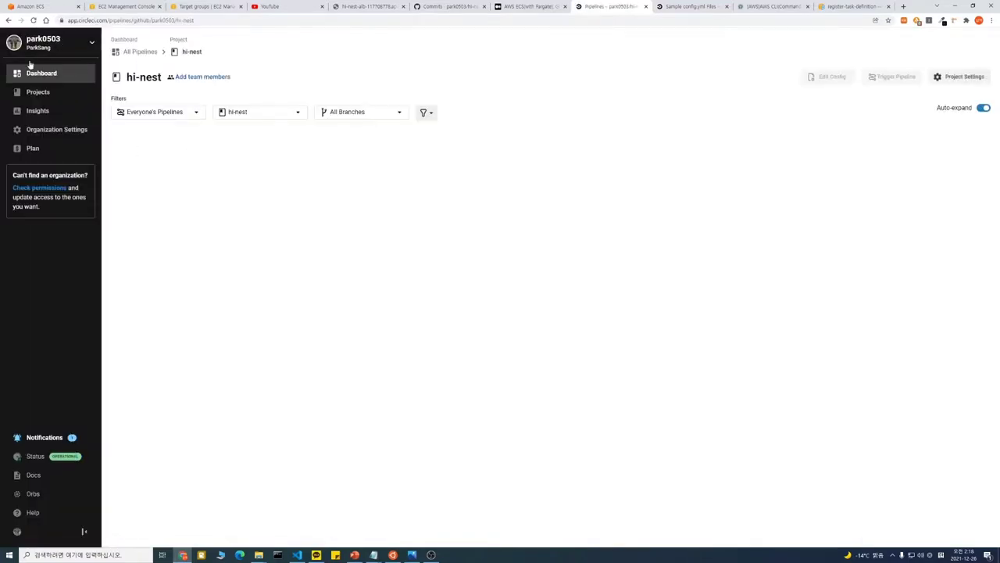
{"action": "left_click", "coordinate": [963, 79]}
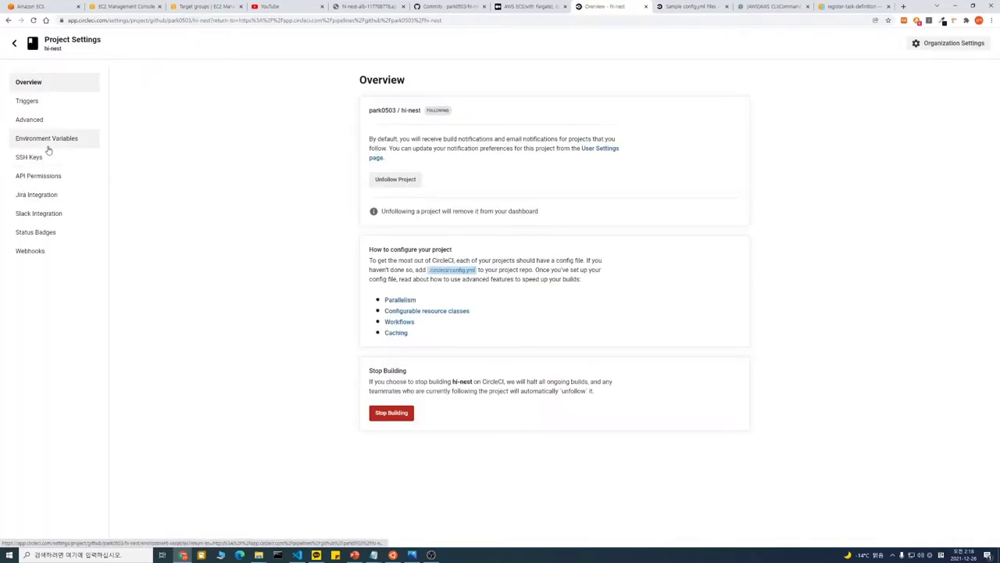
{"action": "left_click", "coordinate": [53, 145]}
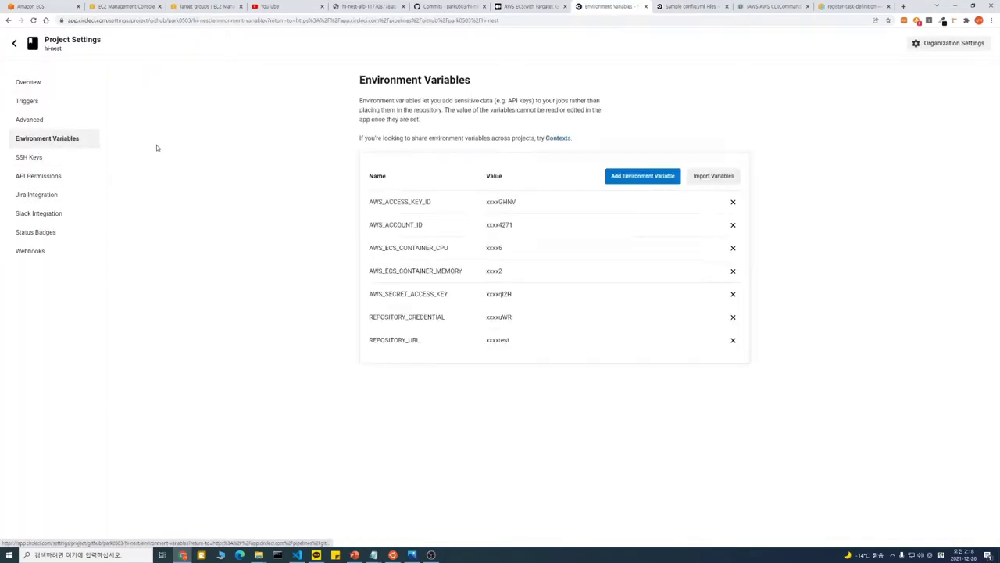
Step: Highlight the variables down to REPOSITORY_URL, then start and cancel adding a new variable
{"action": "left_click_drag", "start_coordinate": [378, 201], "coordinate": [392, 221]}
{"action": "left_click_drag", "start_coordinate": [418, 316], "coordinate": [420, 341]}
{"action": "left_click", "coordinate": [524, 375]}
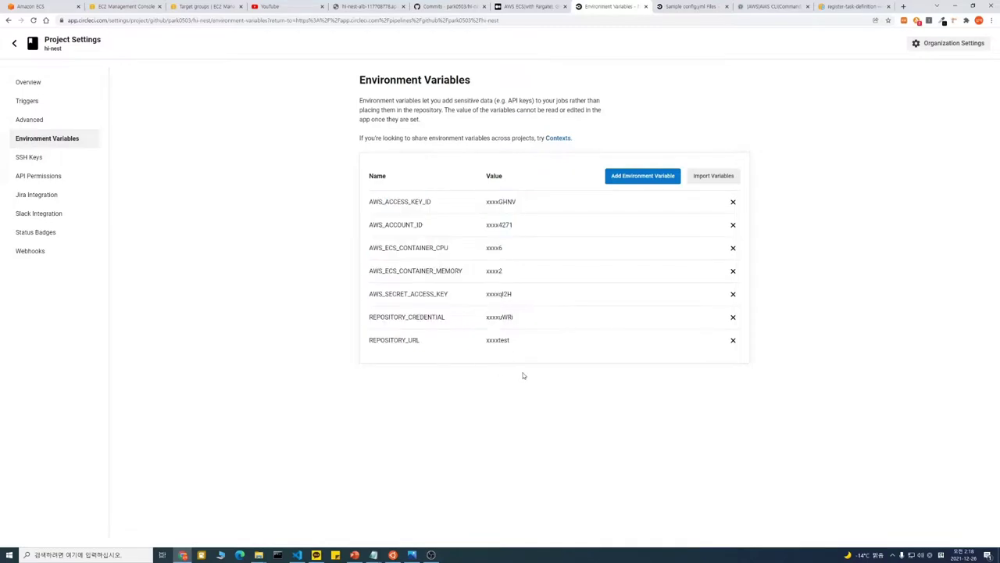
{"action": "left_click", "coordinate": [642, 175]}
{"action": "left_click", "coordinate": [493, 203]}
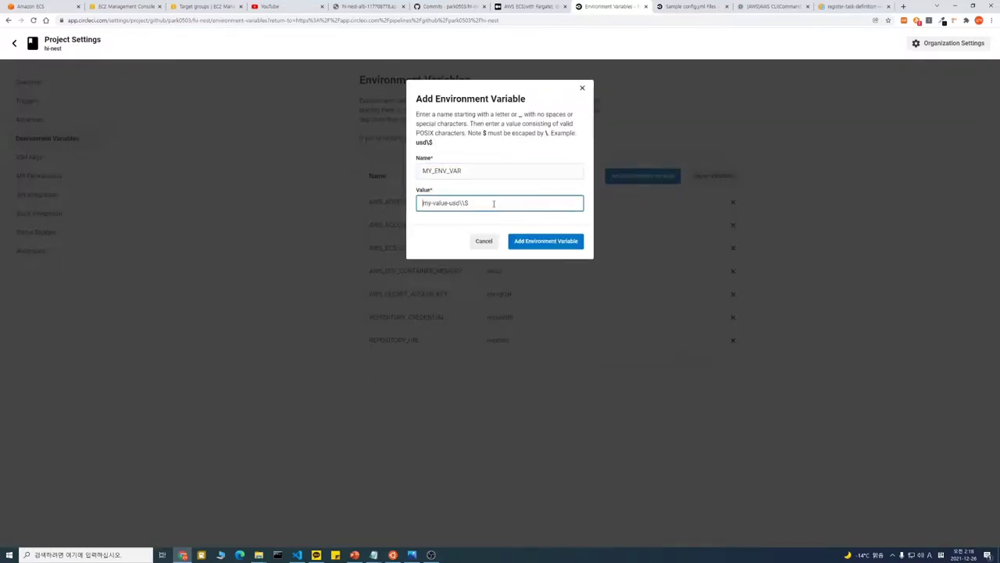
{"action": "left_click", "coordinate": [520, 171]}
{"action": "left_click", "coordinate": [581, 88]}
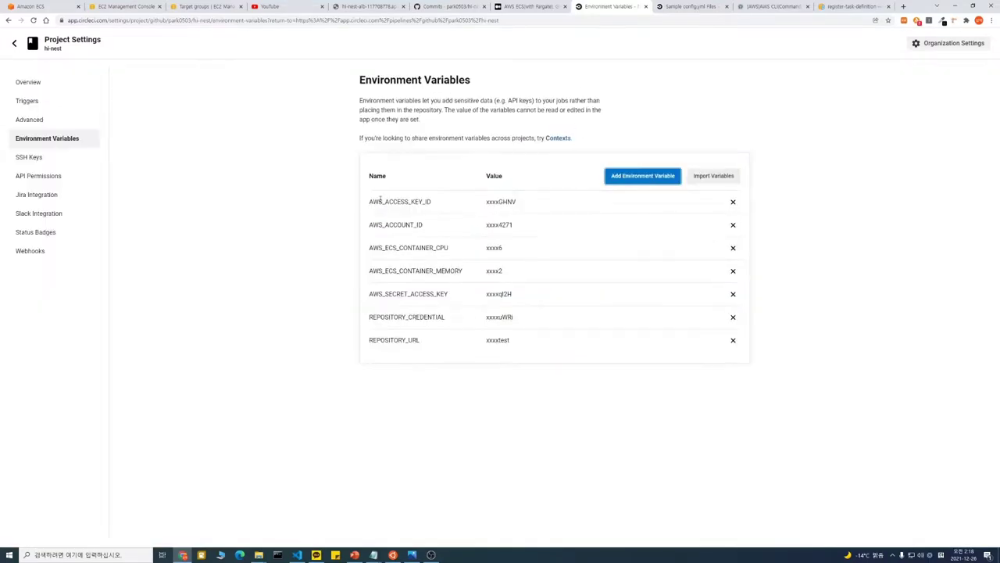
Step: Highlight the AWS credential, ECS CPU/memory and repository variable rows again
{"action": "mouse_move", "coordinate": [380, 201]}
{"action": "left_mouse_down"}
{"action": "mouse_move", "coordinate": [445, 247]}
{"action": "mouse_move", "coordinate": [453, 344]}
{"action": "mouse_move", "coordinate": [387, 200]}
{"action": "left_mouse_up"}
{"action": "left_click", "coordinate": [460, 371]}
{"action": "left_click", "coordinate": [283, 327]}
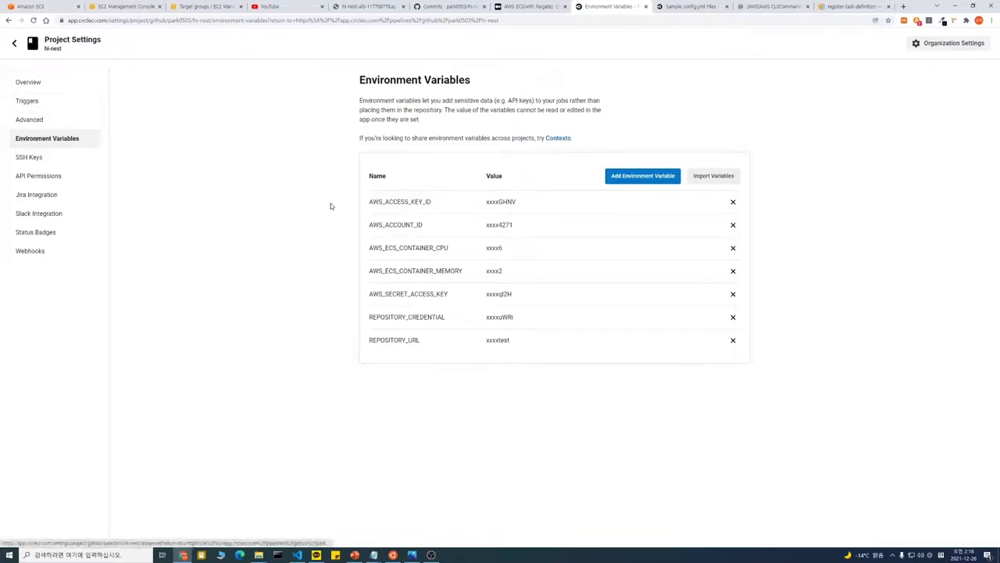
{"action": "left_click_drag", "start_coordinate": [375, 201], "coordinate": [449, 362]}
{"action": "left_click", "coordinate": [277, 329]}
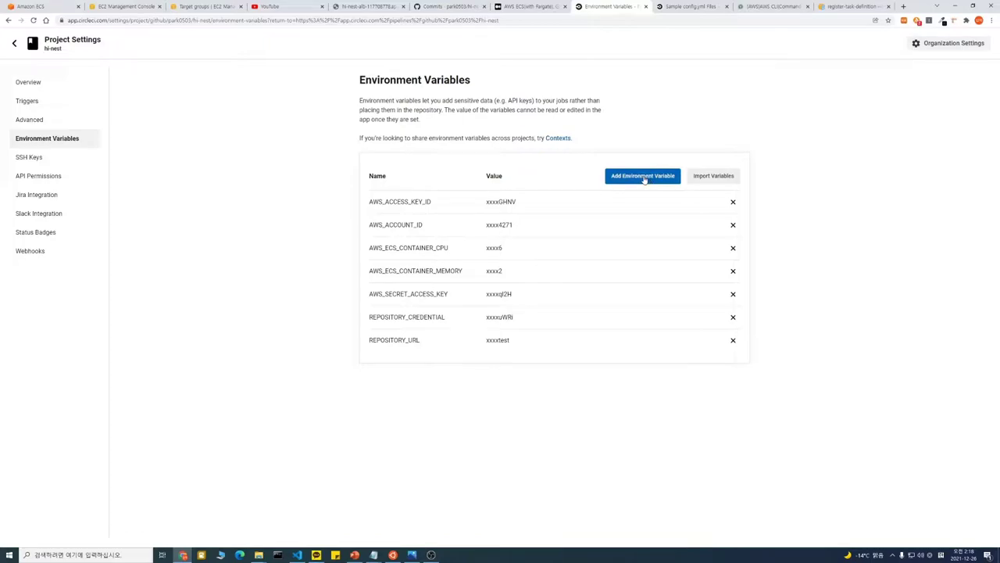
{"action": "left_click", "coordinate": [297, 554]}
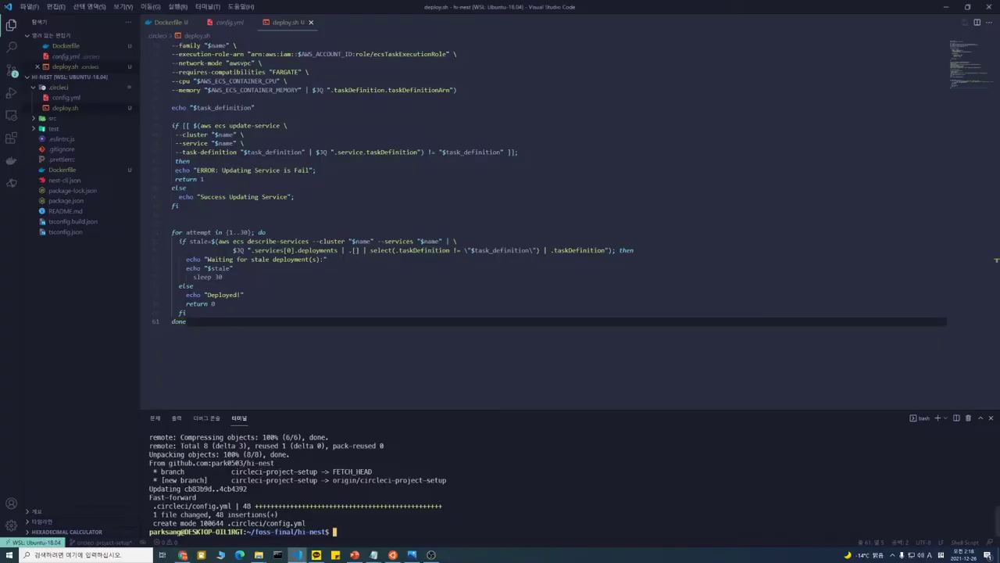
Step: Stage all changes with git add . and commit them with message 'auto'
{"action": "type", "text": "git add"}
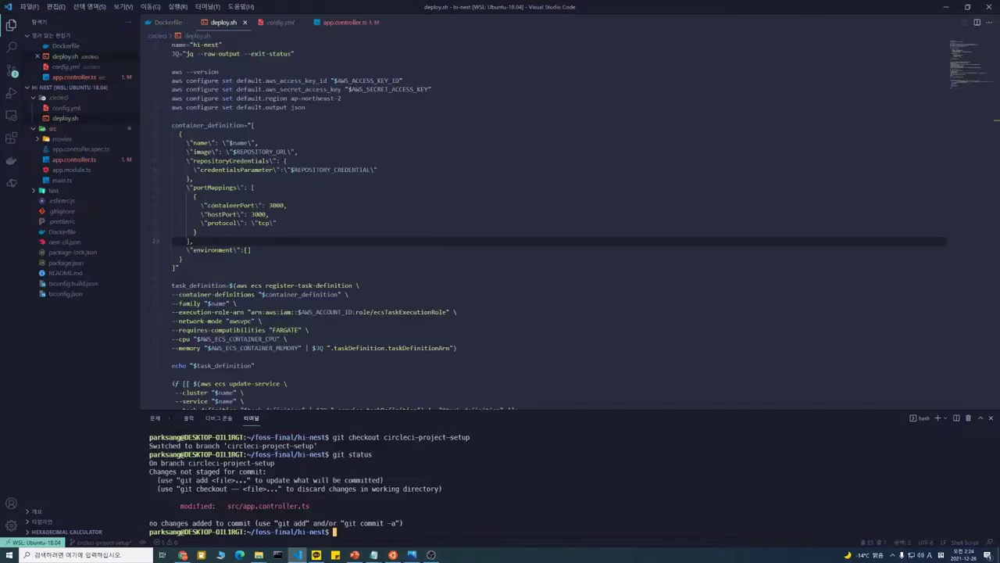
{"action": "type", "text": "git add ."}
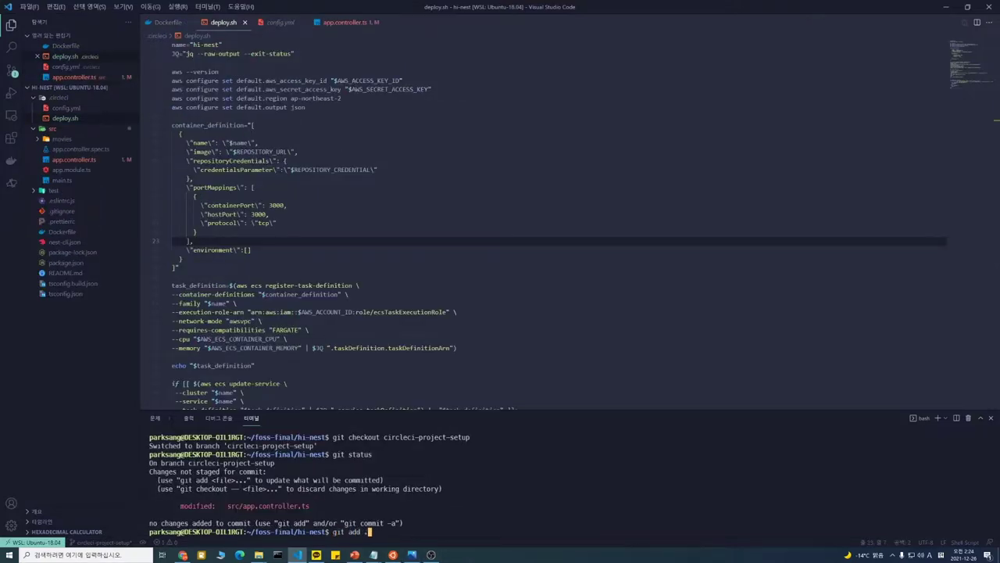
{"action": "key", "text": "Return"}
{"action": "type", "text": "git "}
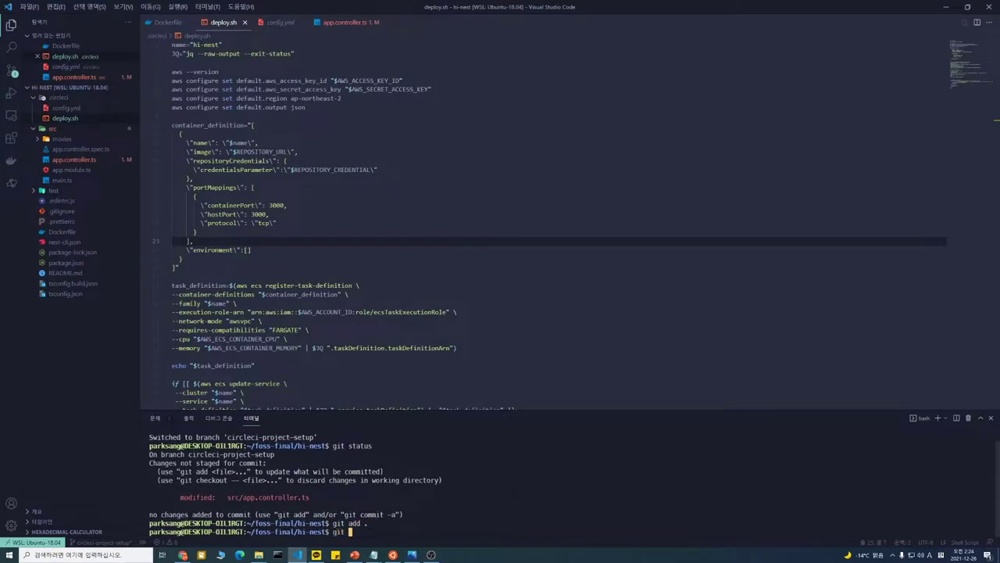
{"action": "type", "text": "commit -m \"auto\""}
{"action": "key", "text": "Return"}
Step: Push the commit to origin circleci-project-setup, entering the SSH key passphrase
{"action": "type", "text": "git pu"}
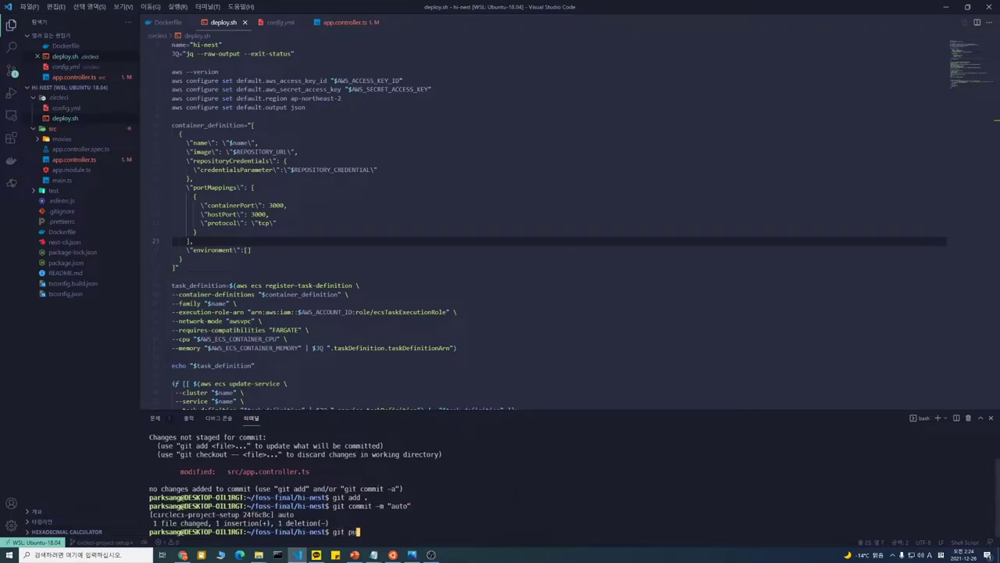
{"action": "type", "text": "sh origin circlec"}
{"action": "key", "text": "Tab"}
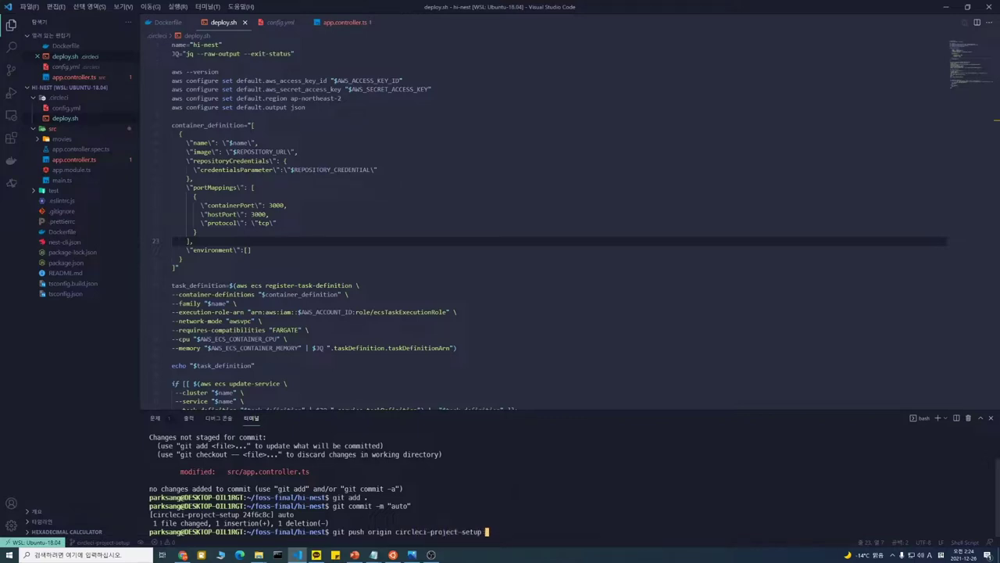
{"action": "key", "text": "Return"}
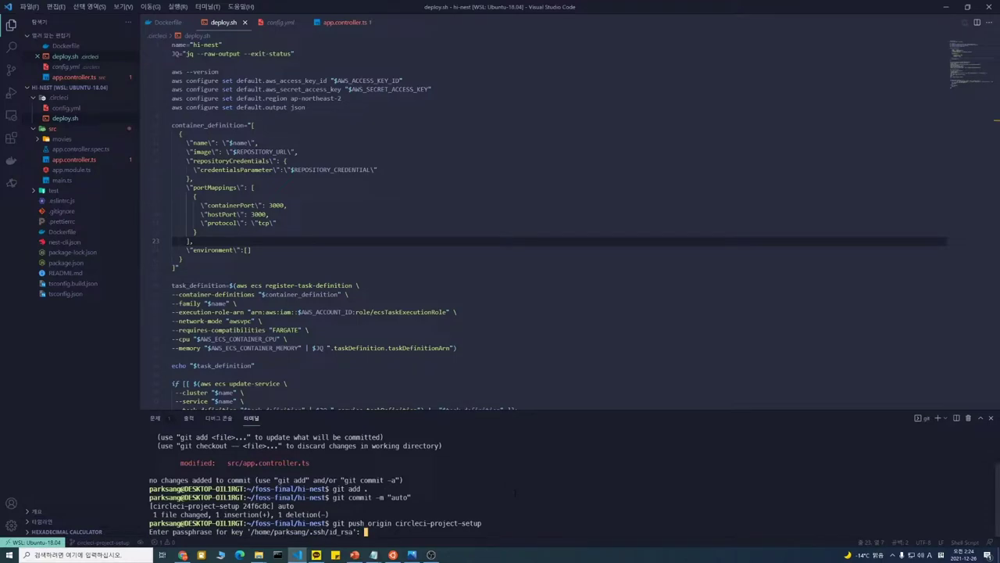
{"action": "key", "text": "Return"}
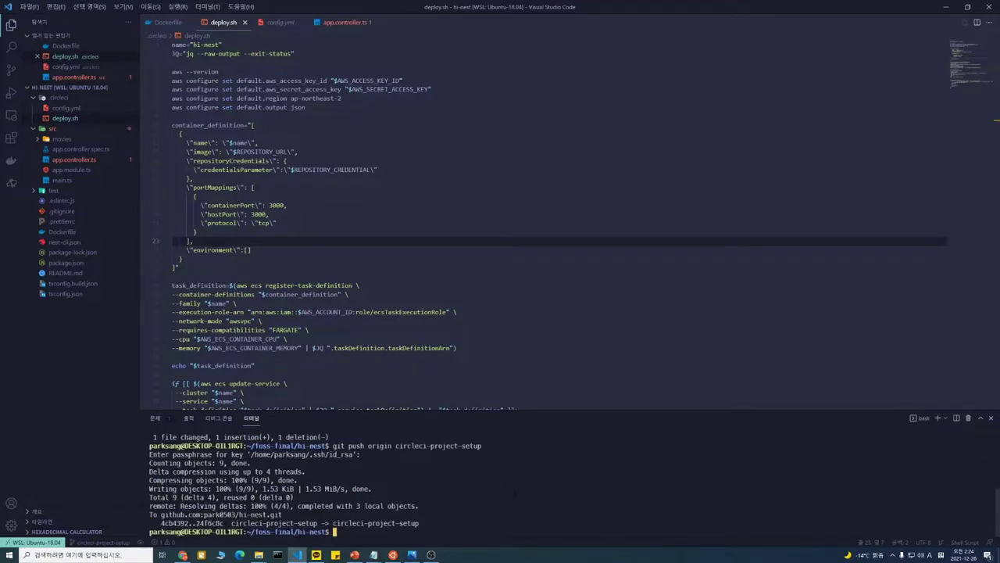
{"action": "left_click", "coordinate": [182, 554]}
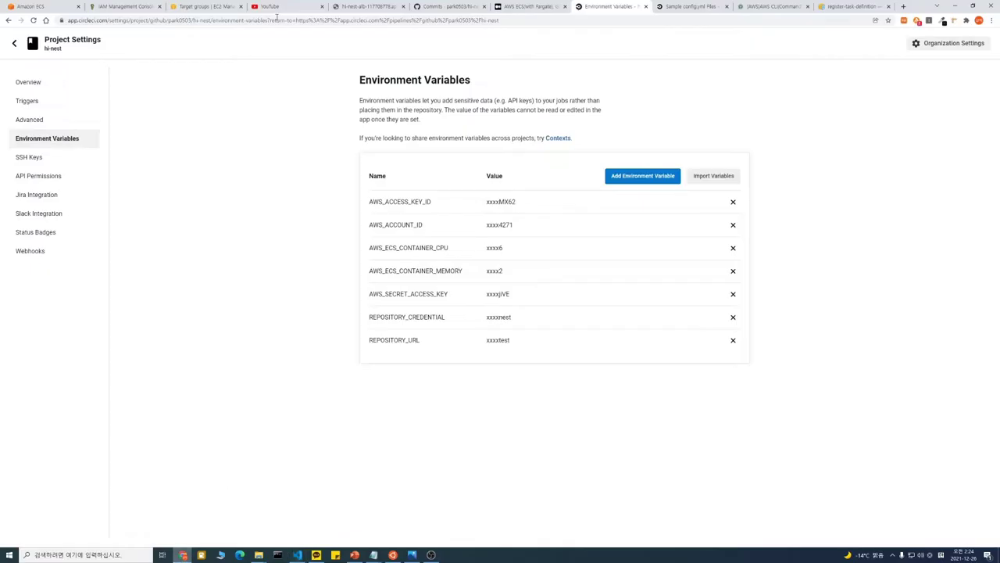
Step: Create the 'Circleci project setup' pull request from circleci-project-setup in the hi-nest repository
{"action": "left_click", "coordinate": [512, 5]}
{"action": "left_click", "coordinate": [449, 6]}
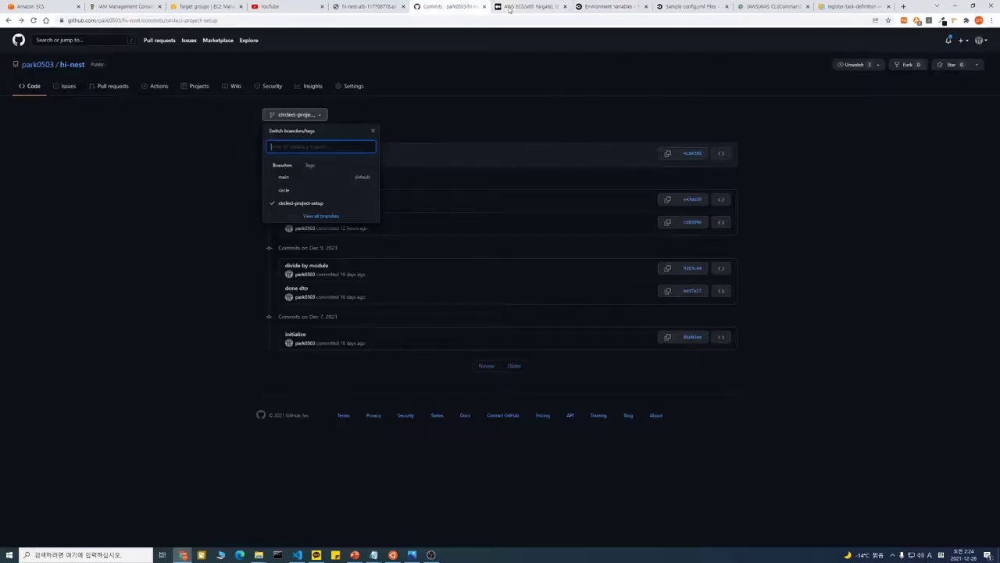
{"action": "left_click", "coordinate": [151, 170]}
{"action": "left_click", "coordinate": [71, 65]}
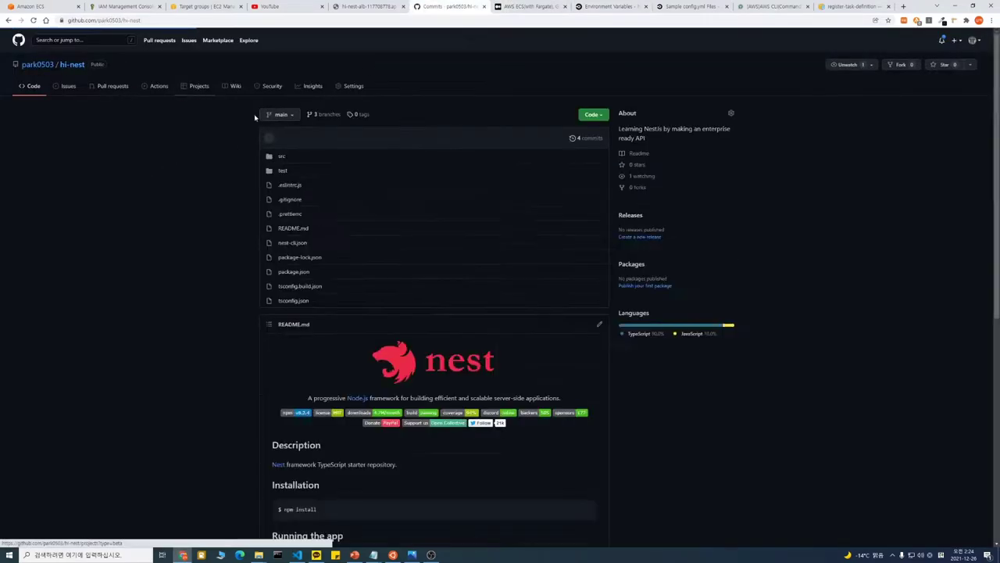
{"action": "left_click", "coordinate": [578, 122]}
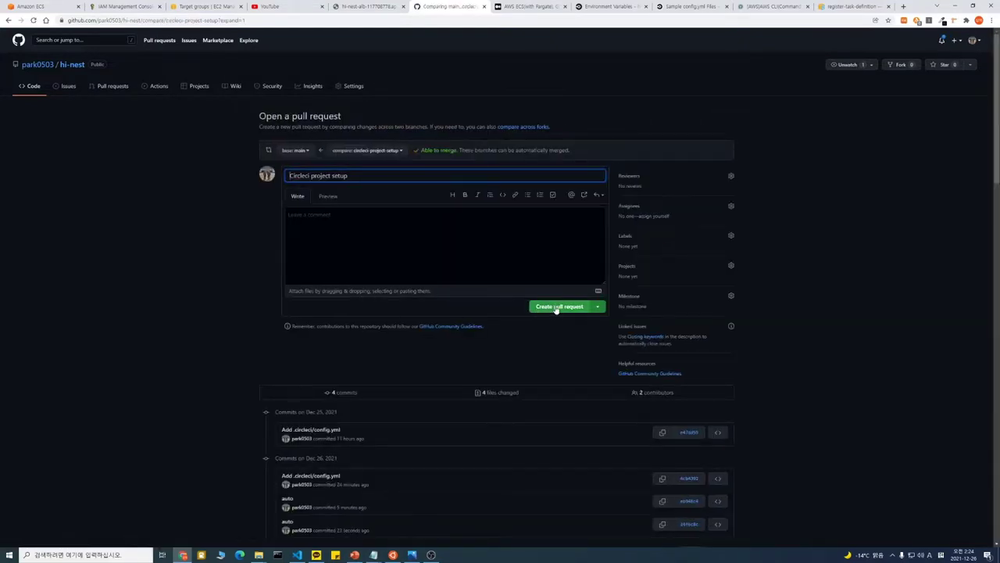
{"action": "left_click", "coordinate": [560, 306]}
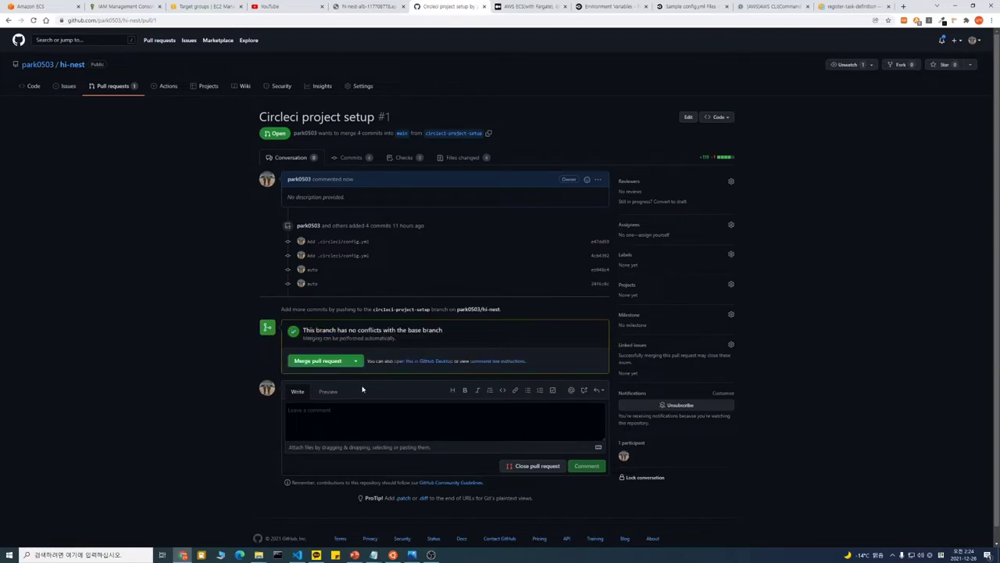
Step: Merge pull request #1 into main and open the pending CircleCI check's build details
{"action": "left_click", "coordinate": [325, 362]}
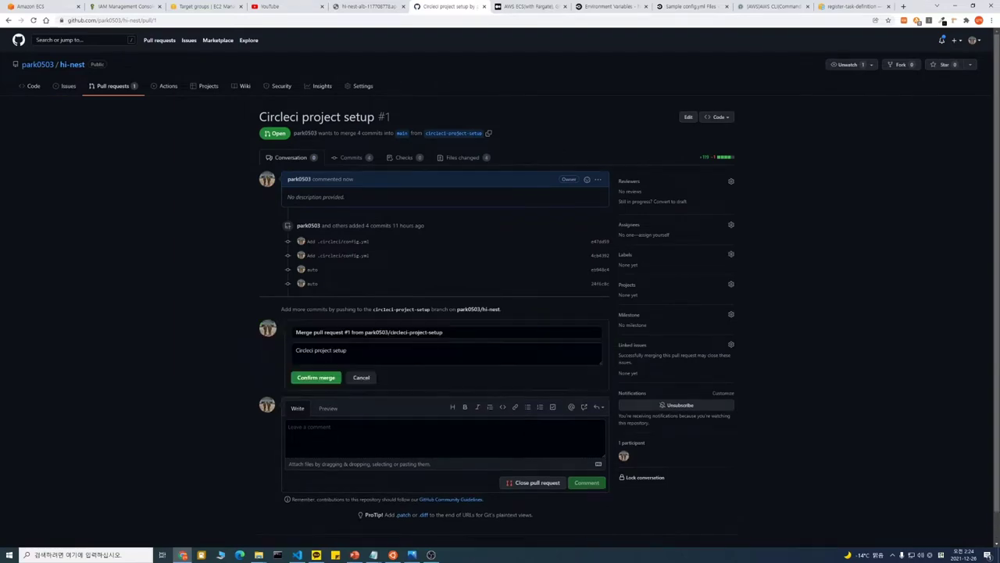
{"action": "left_click", "coordinate": [327, 378]}
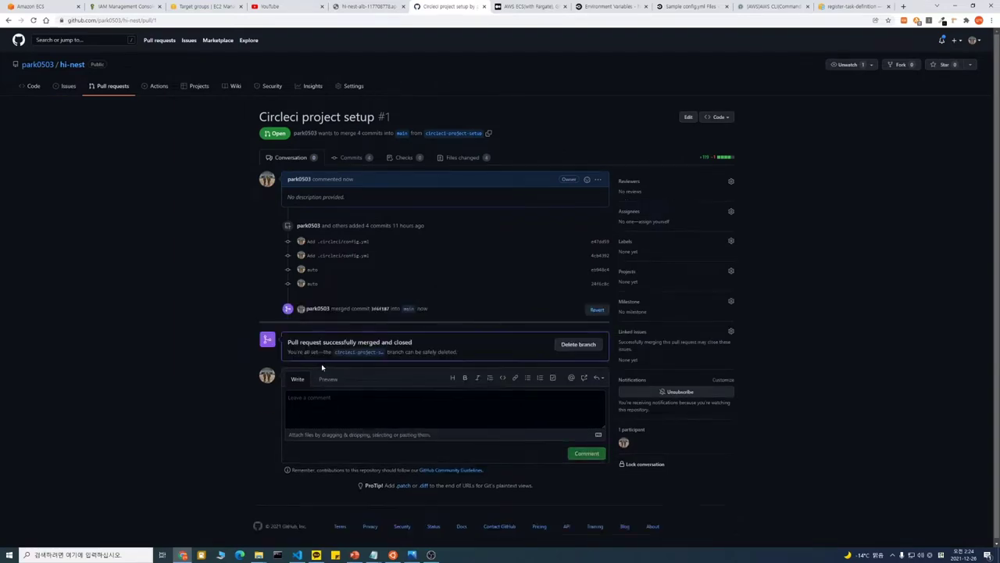
{"action": "left_click", "coordinate": [69, 65]}
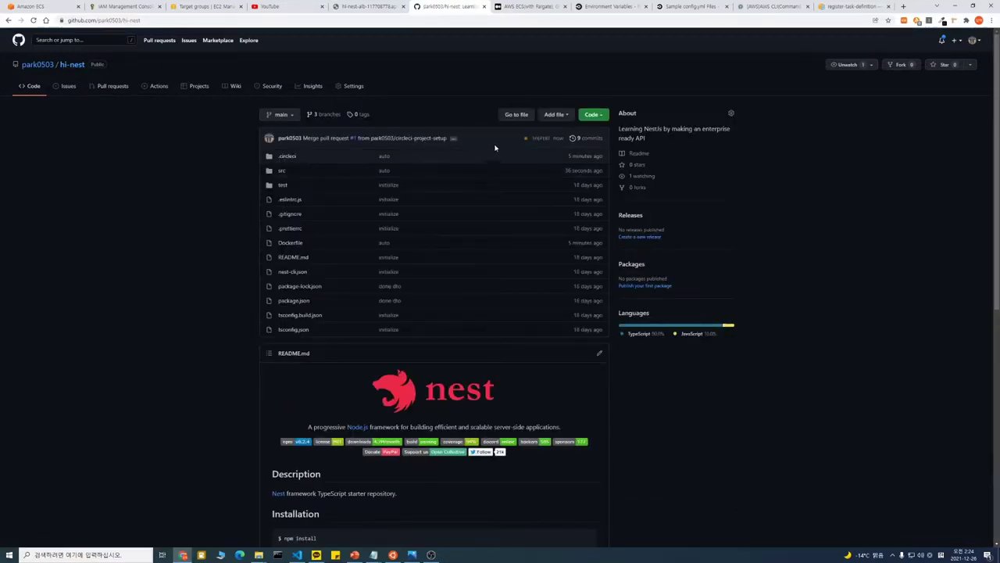
{"action": "left_click", "coordinate": [526, 141]}
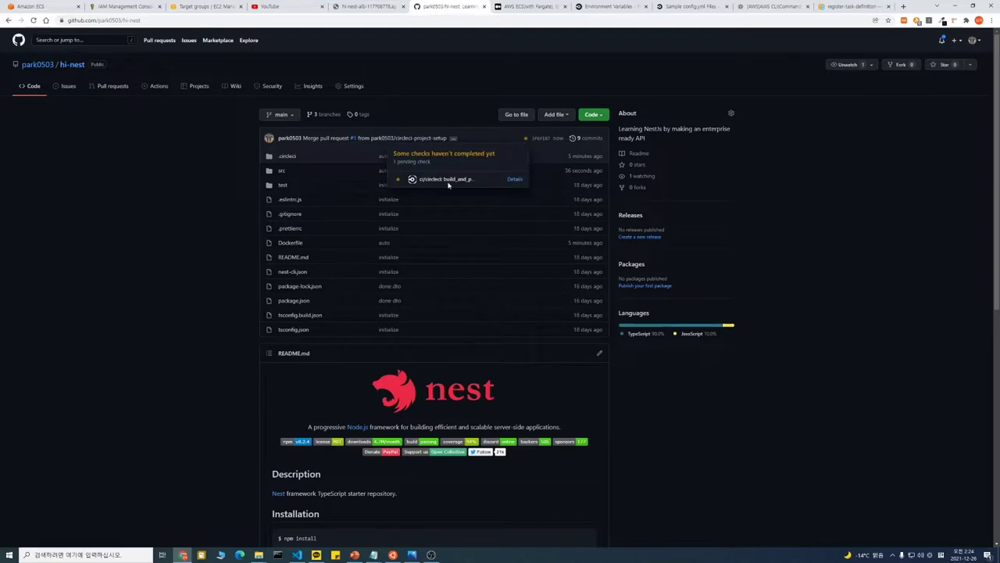
{"action": "left_click", "coordinate": [513, 180]}
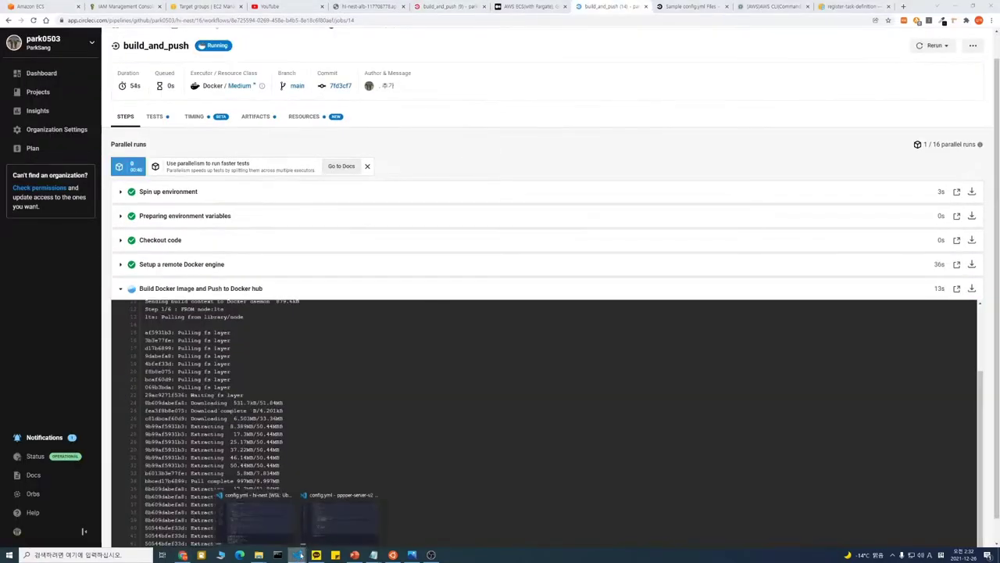
Step: Return to hi-nest's config.yml and select the Docker Hub login command on line 21
{"action": "mouse_move", "coordinate": [282, 523]}
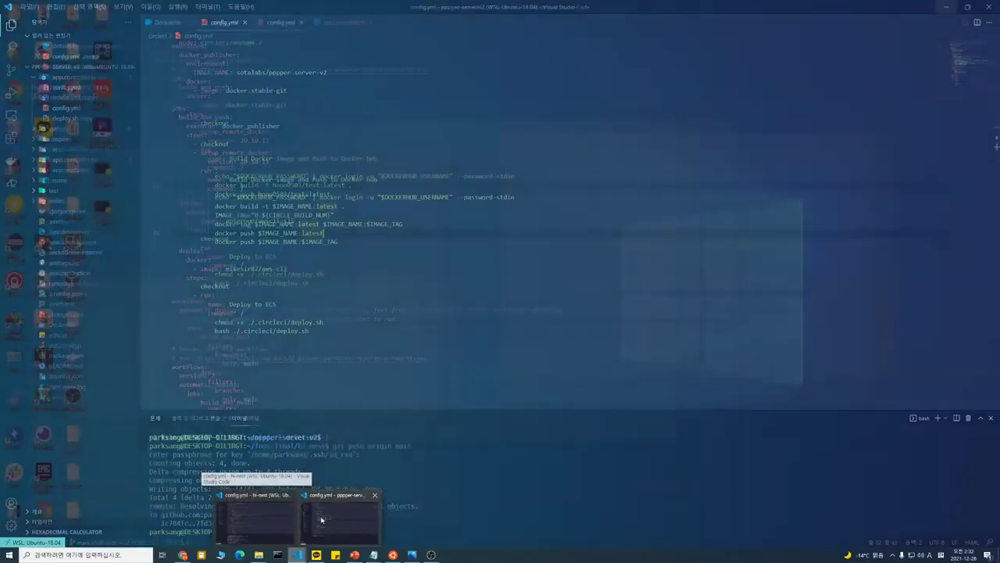
{"action": "mouse_move", "coordinate": [332, 518]}
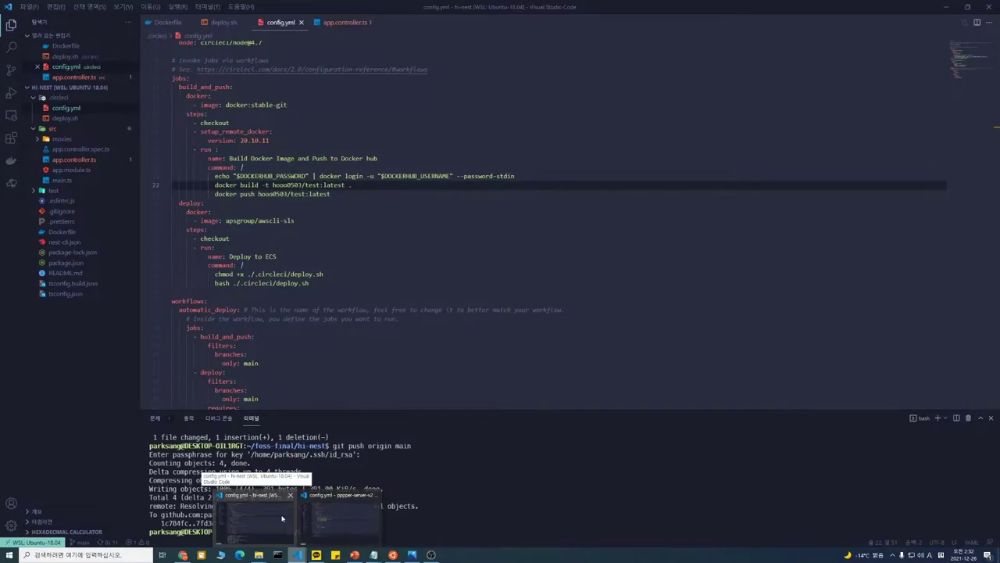
{"action": "left_click", "coordinate": [276, 522]}
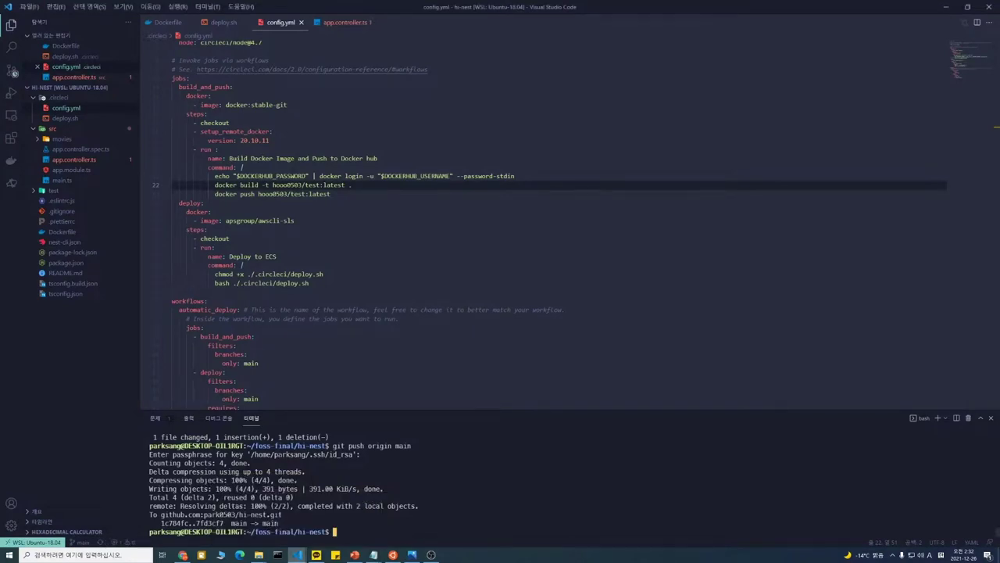
{"action": "left_click", "coordinate": [289, 221]}
{"action": "left_click", "coordinate": [515, 175]}
{"action": "left_click_drag", "start_coordinate": [514, 176], "coordinate": [218, 176]}
{"action": "scroll", "coordinate": [354, 206], "scroll_direction": "up", "scroll_amount": 2}
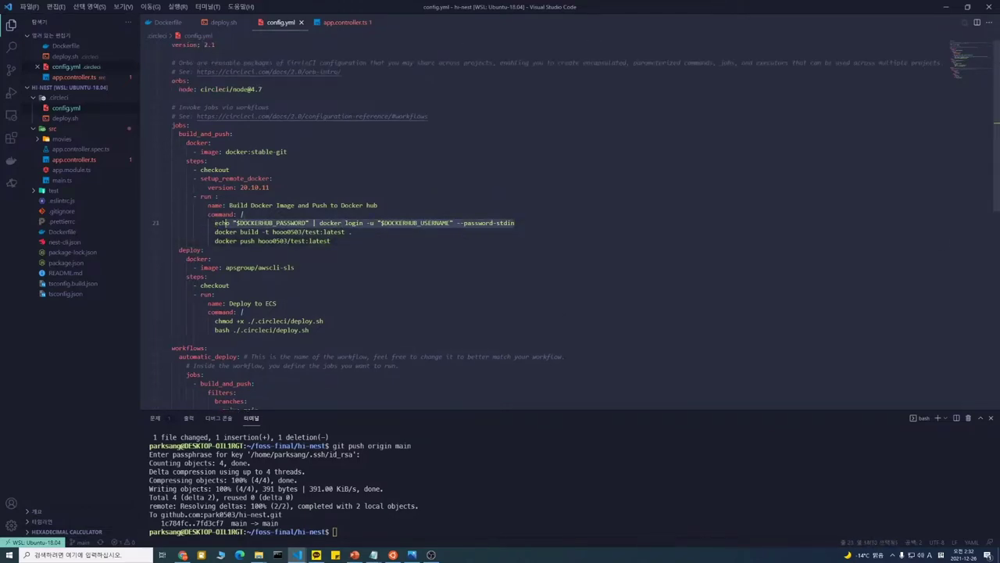
Step: Inspect the docker build and push lines and the login line's DOCKERHUB_PASSWORD echo pipe
{"action": "left_click", "coordinate": [330, 241]}
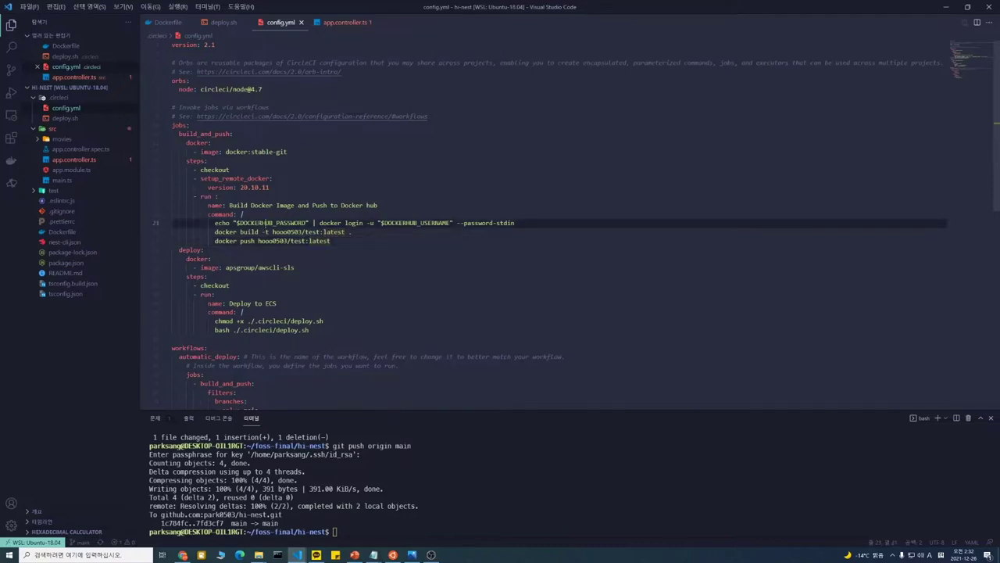
{"action": "left_click", "coordinate": [353, 233]}
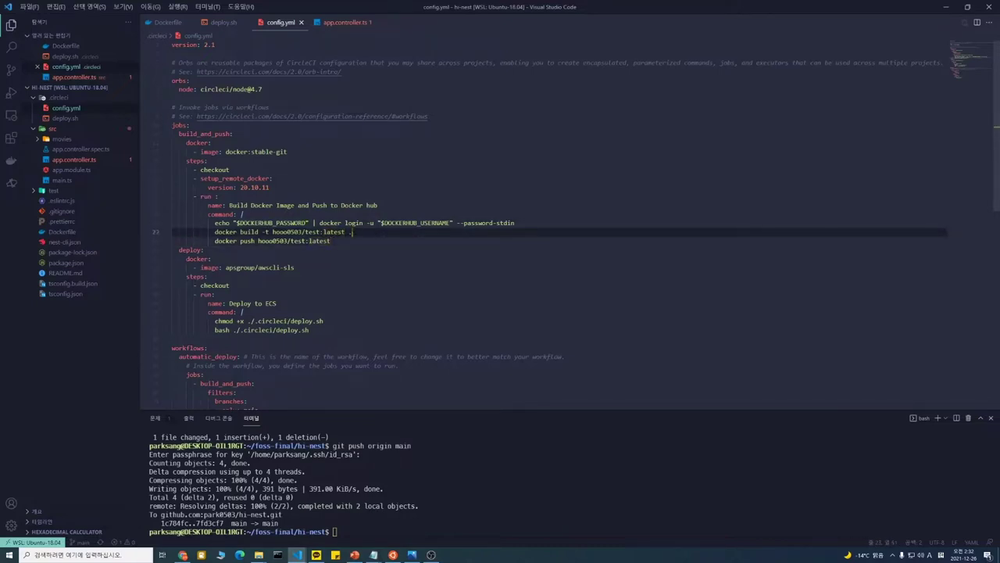
{"action": "double_click", "coordinate": [272, 223]}
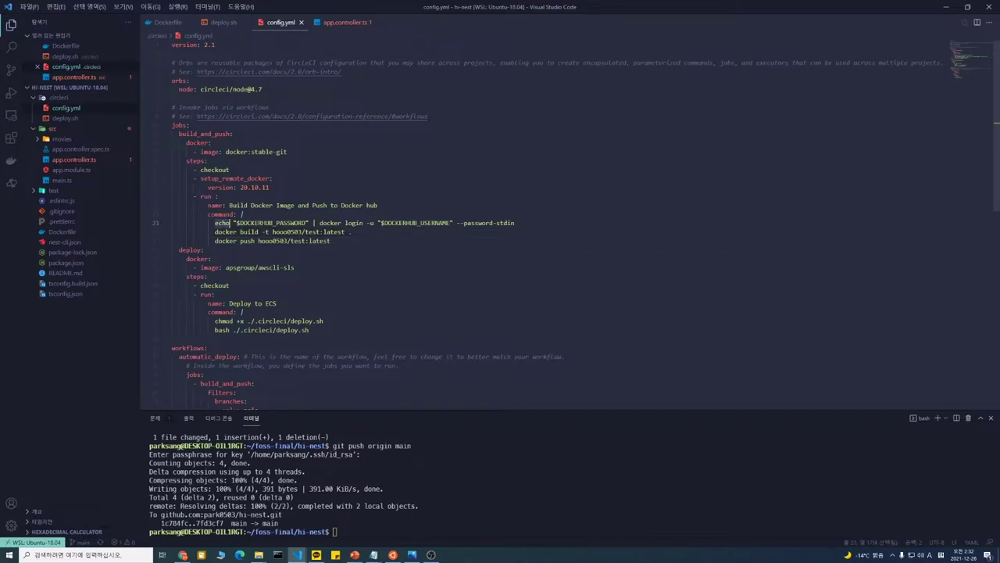
{"action": "triple_click", "coordinate": [222, 223]}
{"action": "double_click", "coordinate": [222, 222]}
{"action": "left_click", "coordinate": [315, 223]}
{"action": "left_click", "coordinate": [516, 223]}
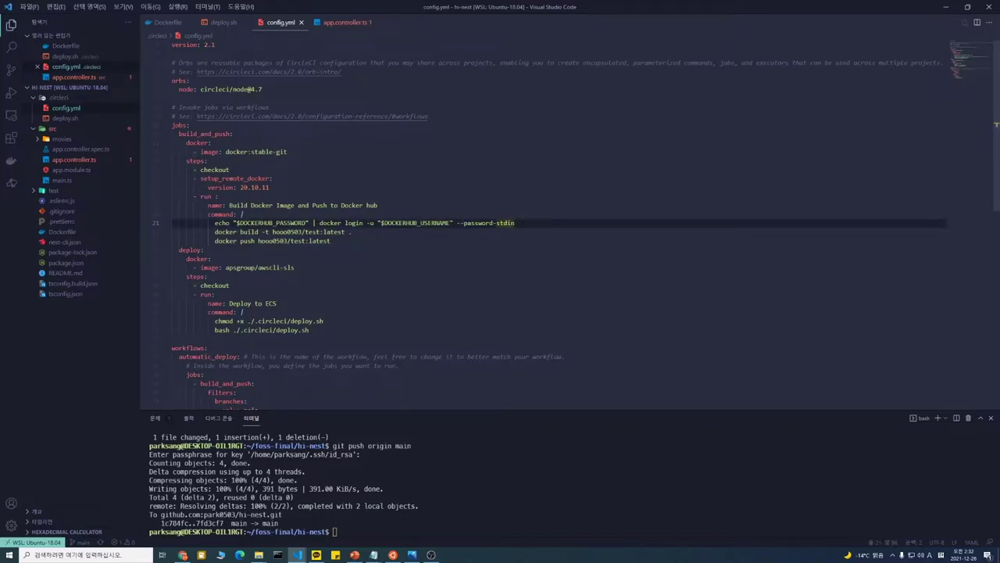
{"action": "left_click_drag", "start_coordinate": [516, 222], "coordinate": [217, 224]}
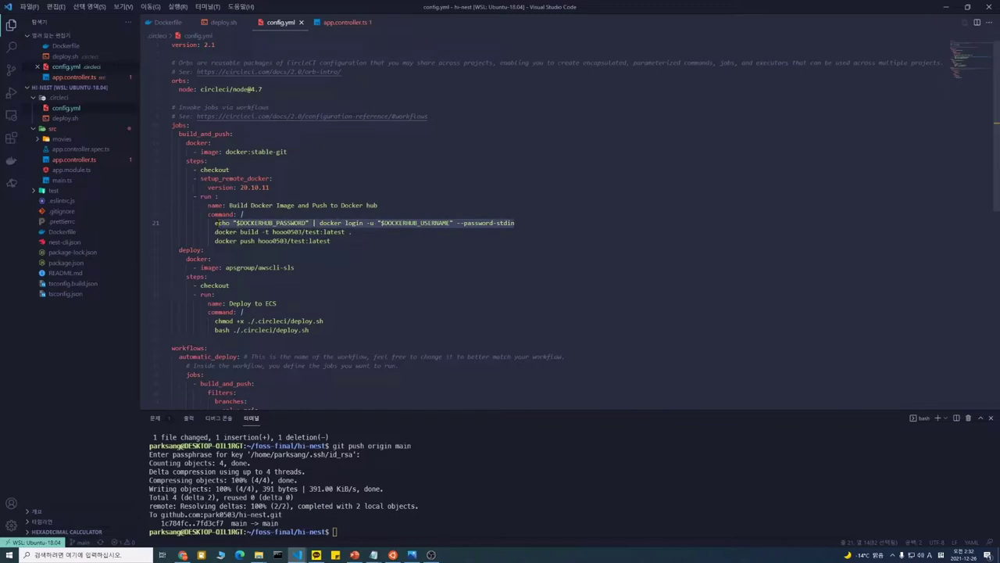
{"action": "left_click", "coordinate": [515, 222]}
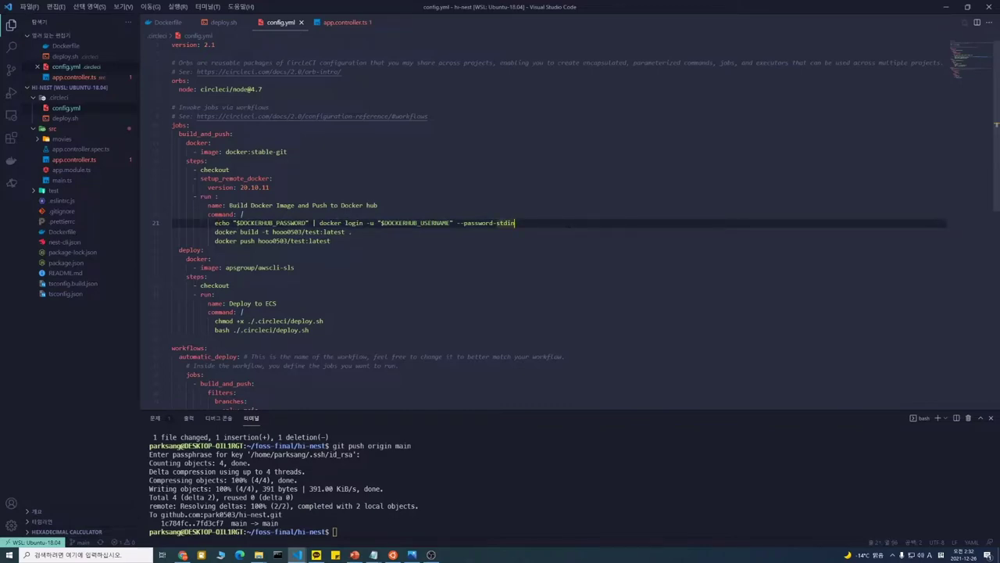
Step: Check the pipe character after command: in the build_and_push command block
{"action": "key", "text": "Down"}
{"action": "key", "text": "Down"}
{"action": "left_click", "coordinate": [172, 338]}
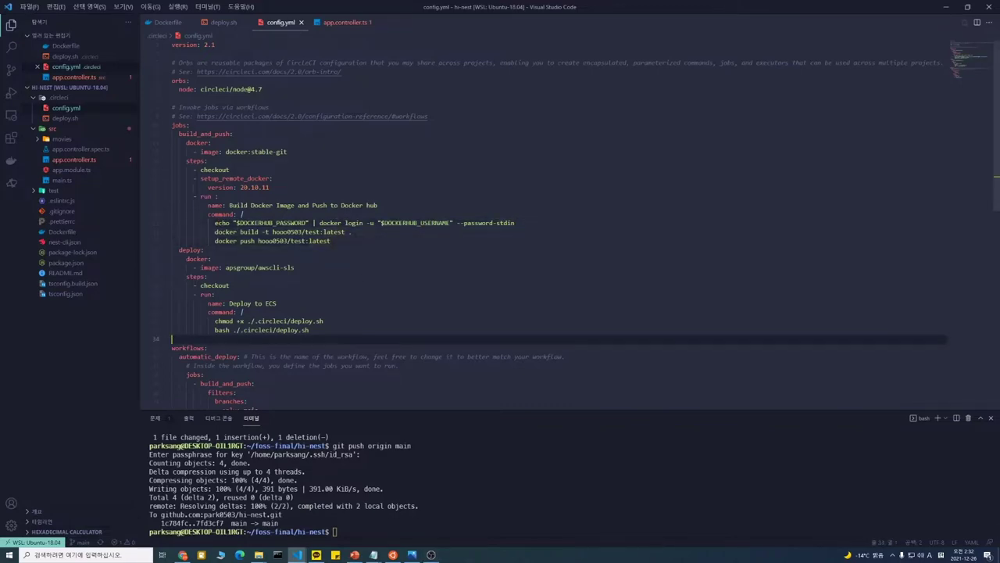
{"action": "left_click", "coordinate": [244, 214]}
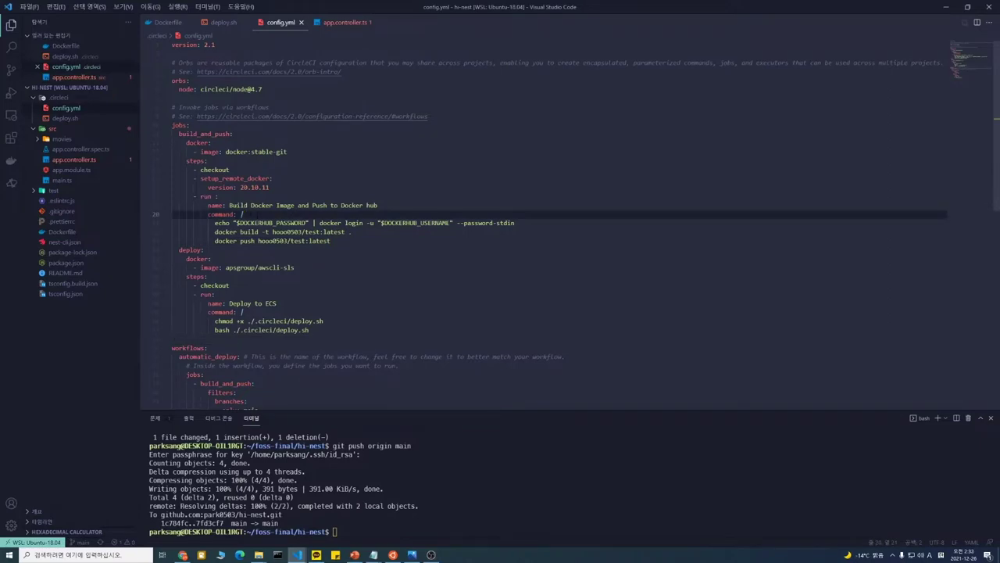
{"action": "key", "text": "shift+Left"}
{"action": "key", "text": "Right"}
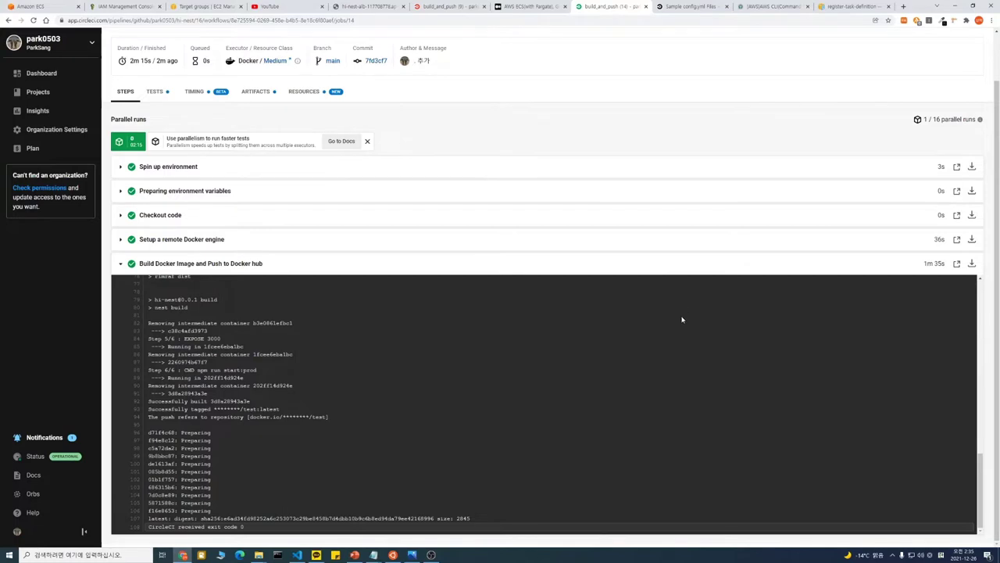
Step: Scroll the build_and_push log and highlight the Docker image build and push lines
{"action": "scroll", "coordinate": [599, 320], "scroll_direction": "up", "scroll_amount": 5}
{"action": "scroll", "coordinate": [458, 211], "scroll_direction": "up", "scroll_amount": 2}
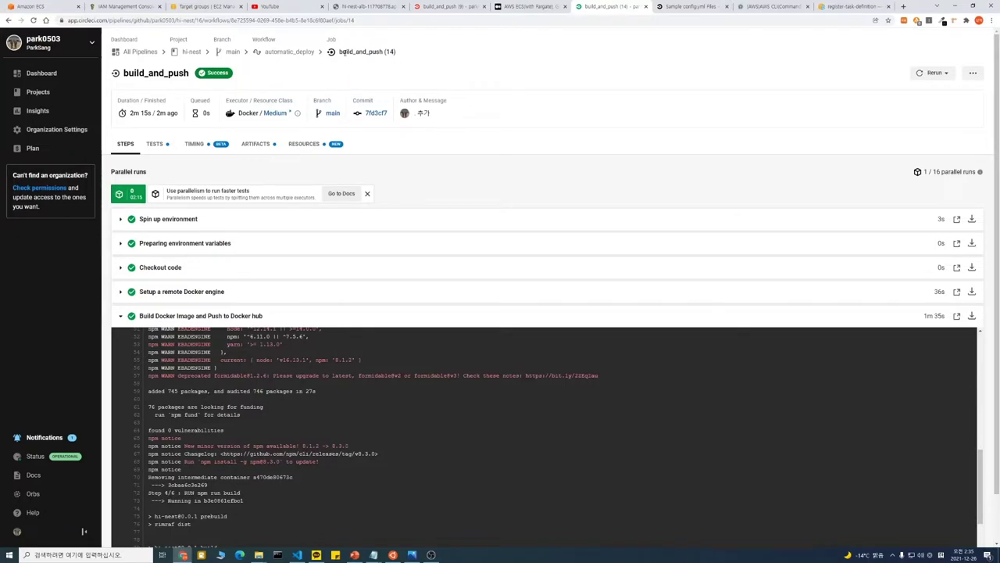
{"action": "left_click_drag", "start_coordinate": [344, 52], "coordinate": [406, 55]}
{"action": "left_click", "coordinate": [449, 64]}
{"action": "scroll", "coordinate": [471, 430], "scroll_direction": "down", "scroll_amount": 10}
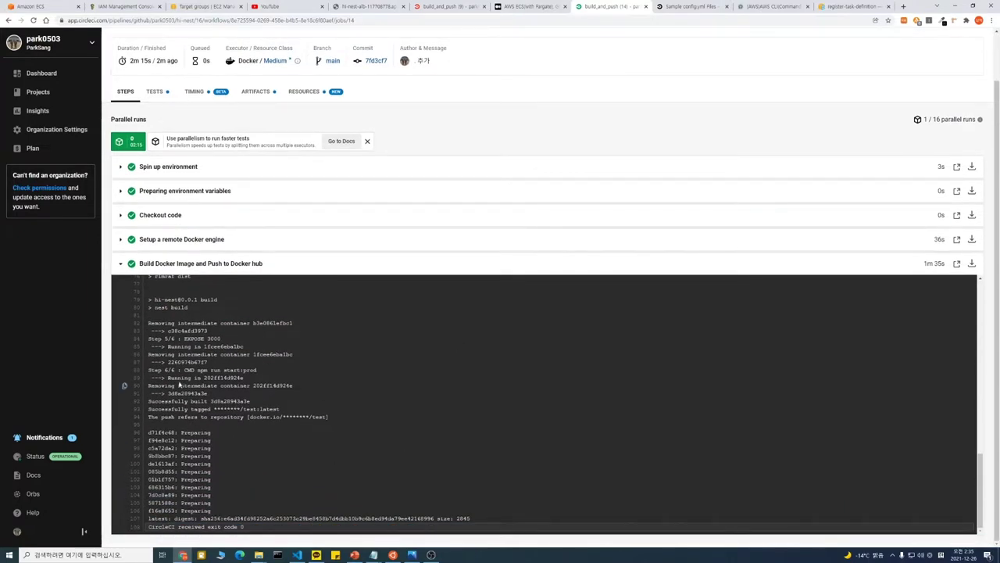
{"action": "left_click_drag", "start_coordinate": [149, 323], "coordinate": [283, 417]}
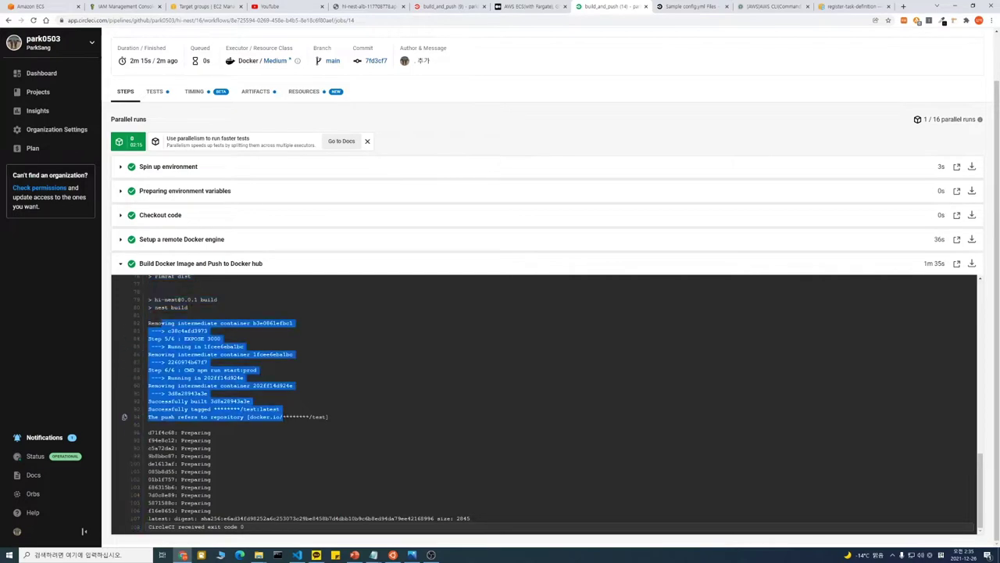
{"action": "left_click", "coordinate": [355, 422]}
{"action": "scroll", "coordinate": [125, 422], "scroll_direction": "up", "scroll_amount": 5}
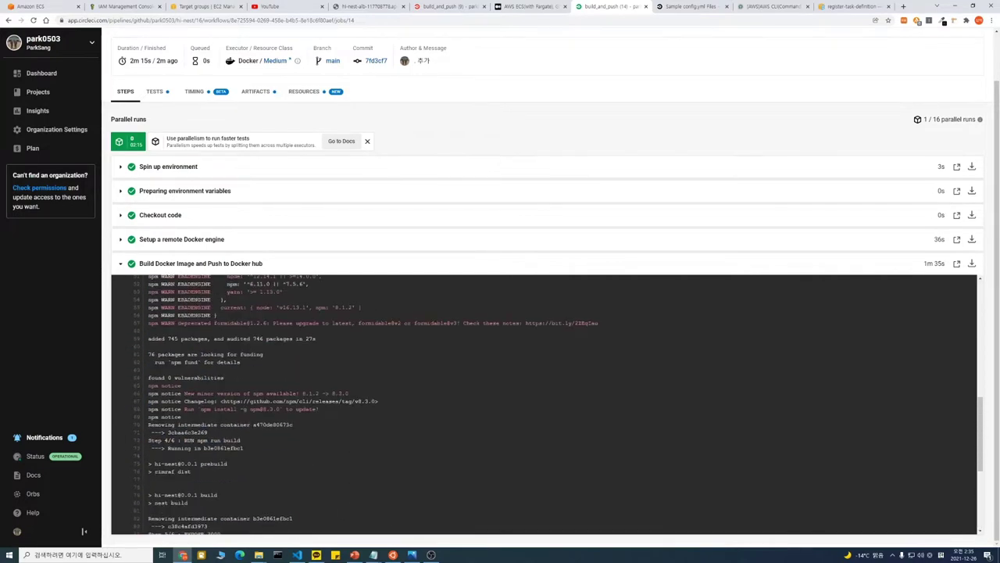
{"action": "scroll", "coordinate": [125, 422], "scroll_direction": "down", "scroll_amount": 5}
Step: Expand and collapse the remote Docker engine setup and Checkout code step logs
{"action": "left_click", "coordinate": [227, 240]}
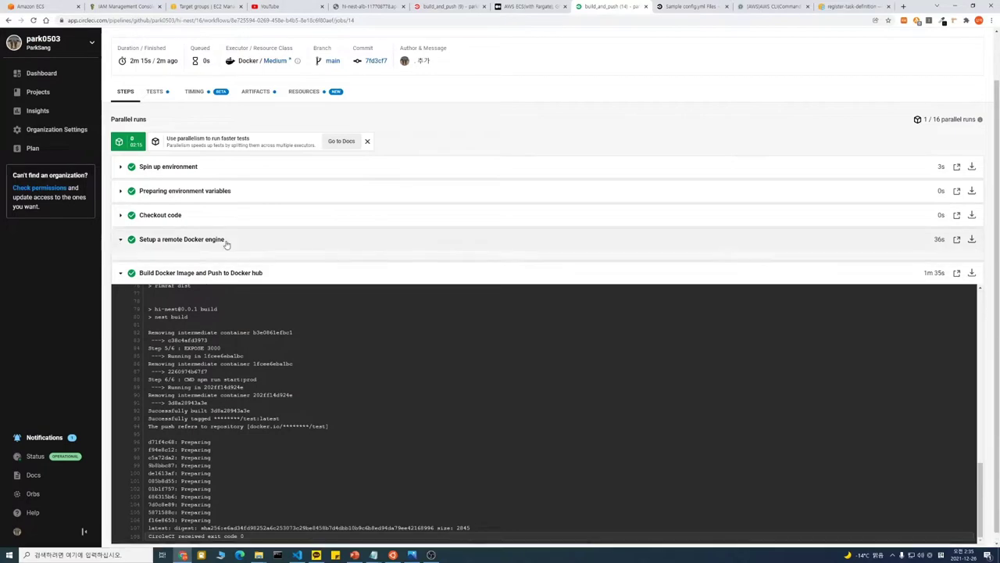
{"action": "left_click", "coordinate": [238, 222]}
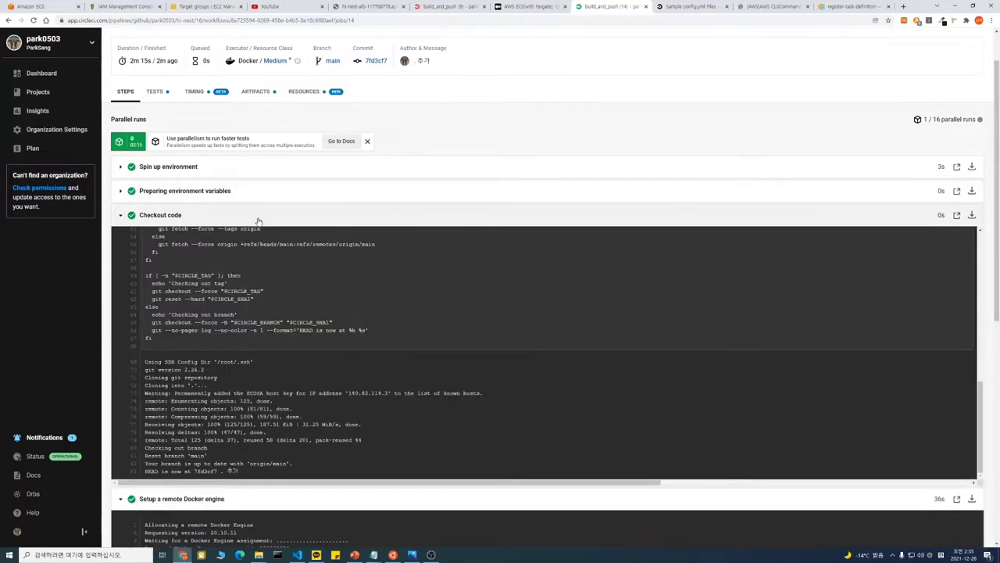
{"action": "scroll", "coordinate": [226, 235], "scroll_direction": "down", "scroll_amount": 3}
{"action": "left_click", "coordinate": [227, 264]}
{"action": "scroll", "coordinate": [233, 235], "scroll_direction": "up", "scroll_amount": 2}
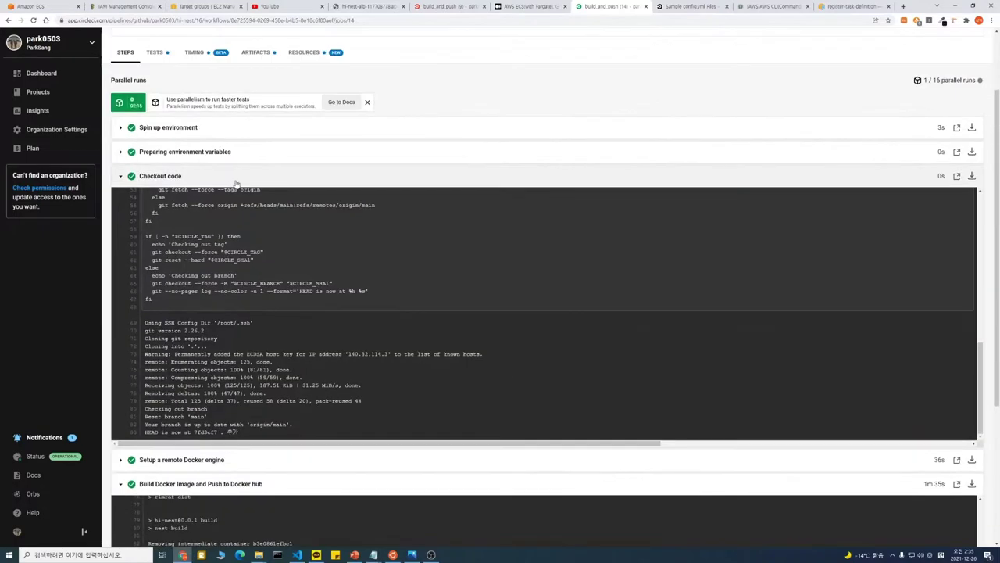
{"action": "left_click", "coordinate": [234, 175]}
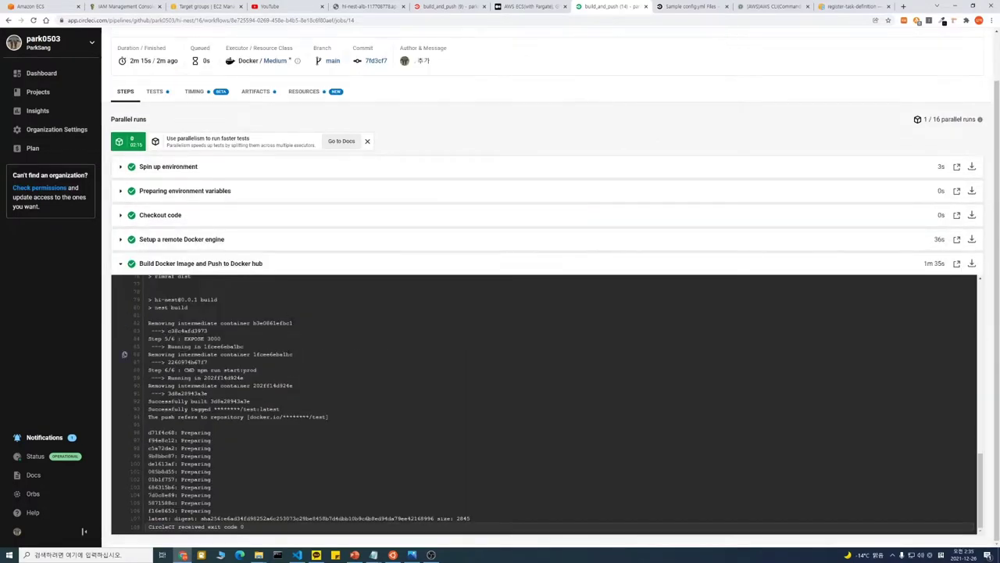
{"action": "scroll", "coordinate": [282, 363], "scroll_direction": "up", "scroll_amount": 10}
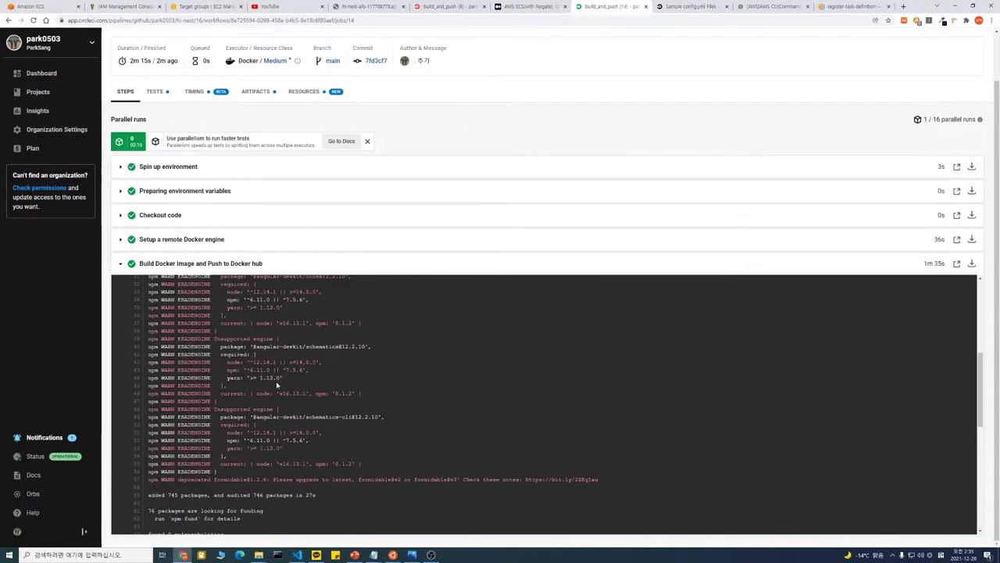
{"action": "scroll", "coordinate": [272, 371], "scroll_direction": "down", "scroll_amount": 5}
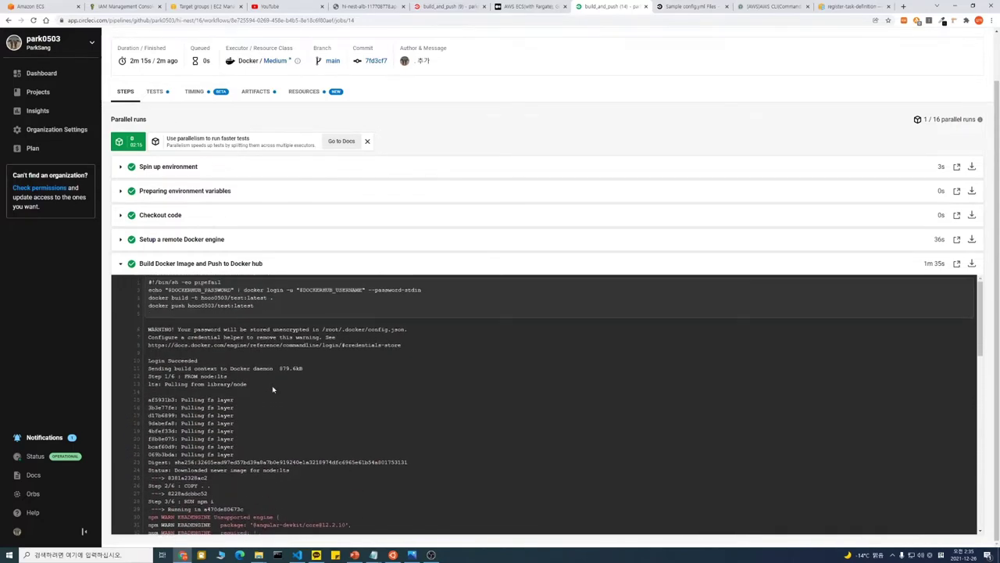
{"action": "scroll", "coordinate": [273, 372], "scroll_direction": "down", "scroll_amount": 3}
{"action": "scroll", "coordinate": [338, 184], "scroll_direction": "up", "scroll_amount": 2}
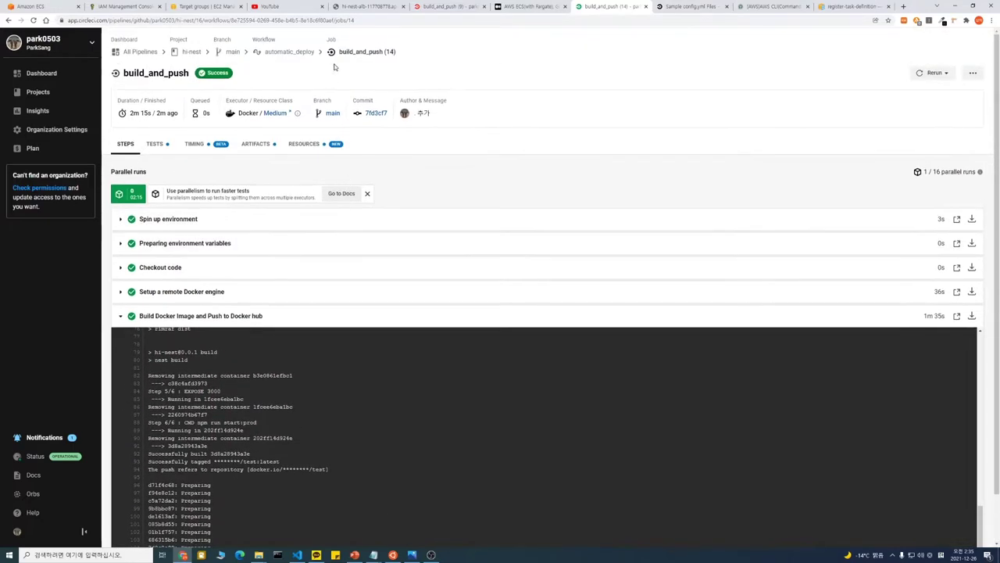
Step: Open the automatic_deploy workflow's deploy job and highlight the hi-nest:2 task definition lines
{"action": "left_click", "coordinate": [291, 52]}
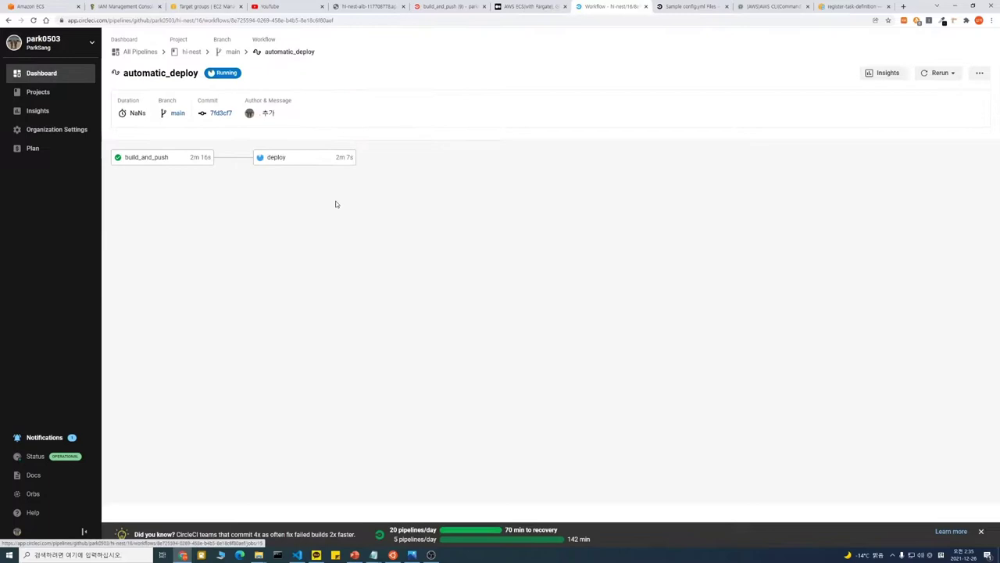
{"action": "left_click", "coordinate": [303, 161]}
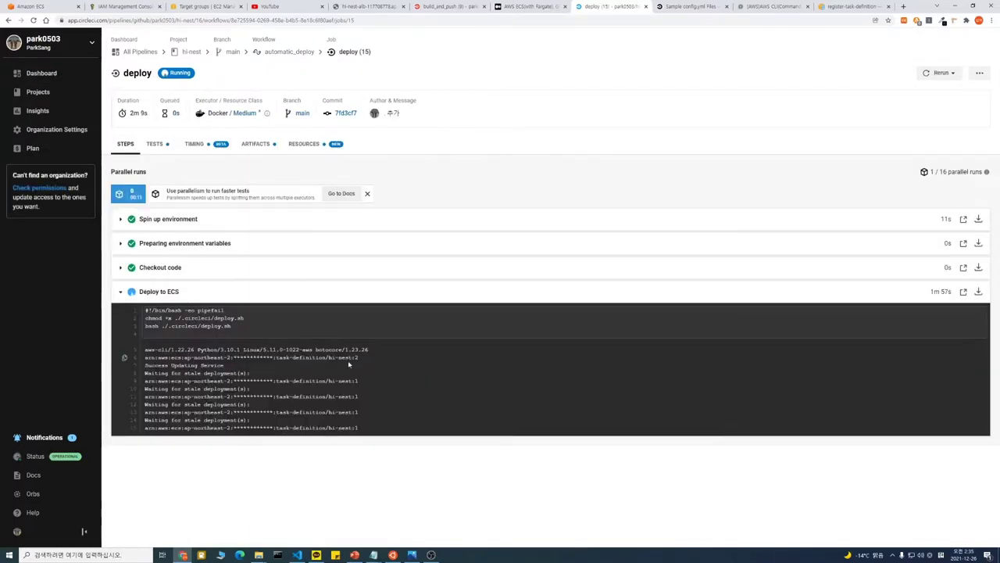
{"action": "left_click_drag", "start_coordinate": [146, 333], "coordinate": [362, 357]}
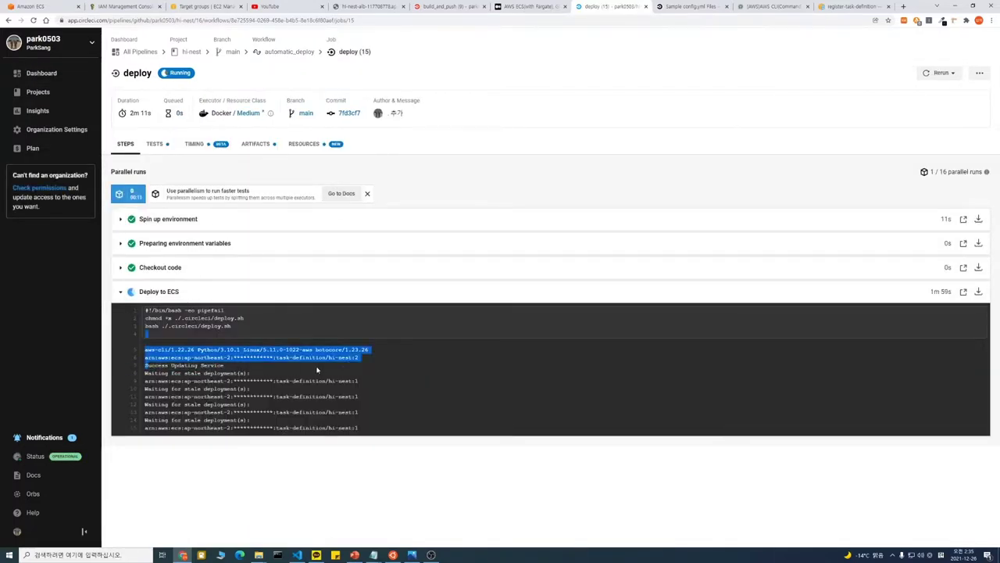
{"action": "left_click", "coordinate": [126, 354]}
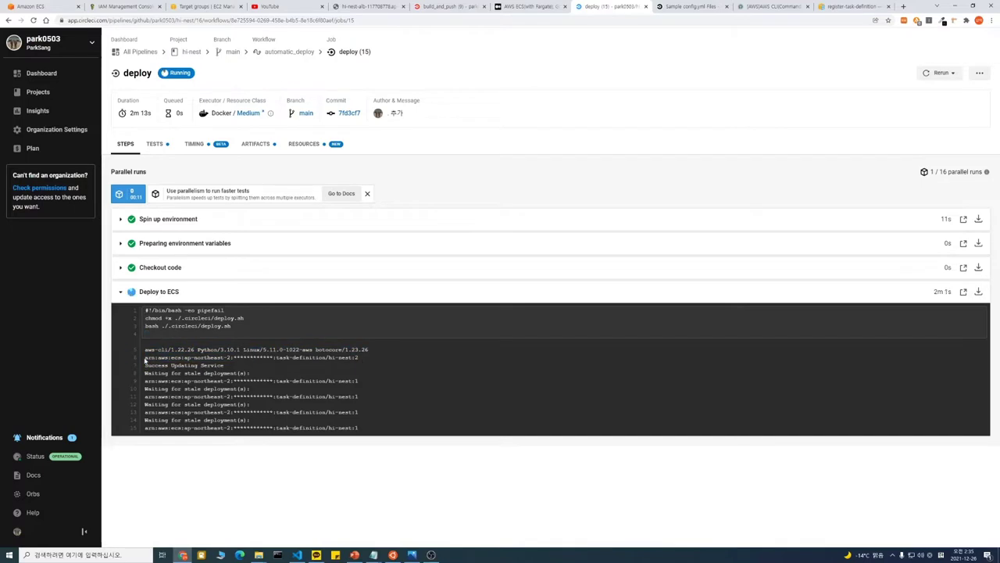
Step: Highlight the aws-cli version and waiting-for-stale-deployment lines, marking the final revision number
{"action": "left_click_drag", "start_coordinate": [125, 357], "coordinate": [360, 360]}
{"action": "left_click", "coordinate": [349, 378]}
{"action": "left_click", "coordinate": [360, 360]}
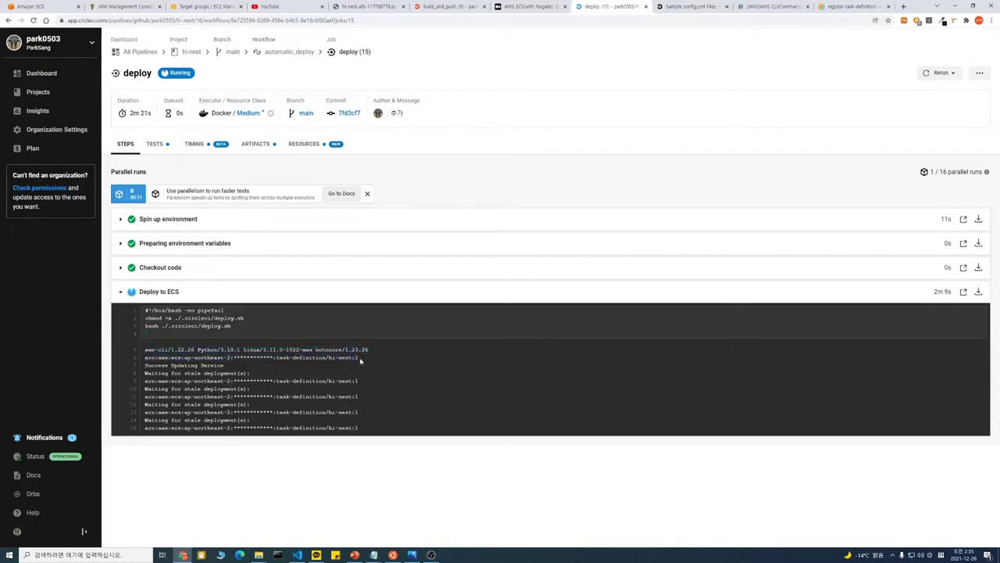
{"action": "left_click_drag", "start_coordinate": [123, 381], "coordinate": [121, 443]}
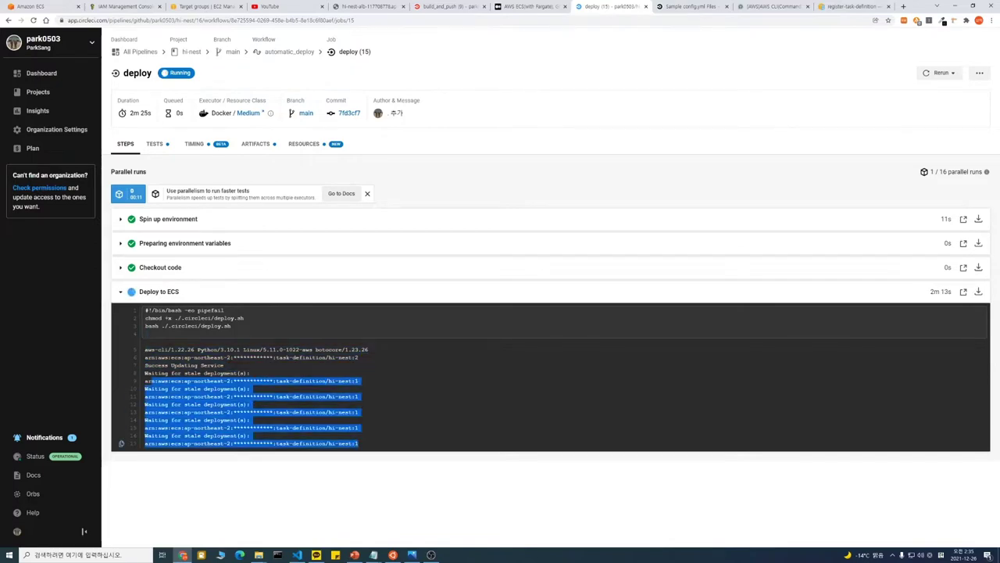
{"action": "left_click", "coordinate": [380, 443]}
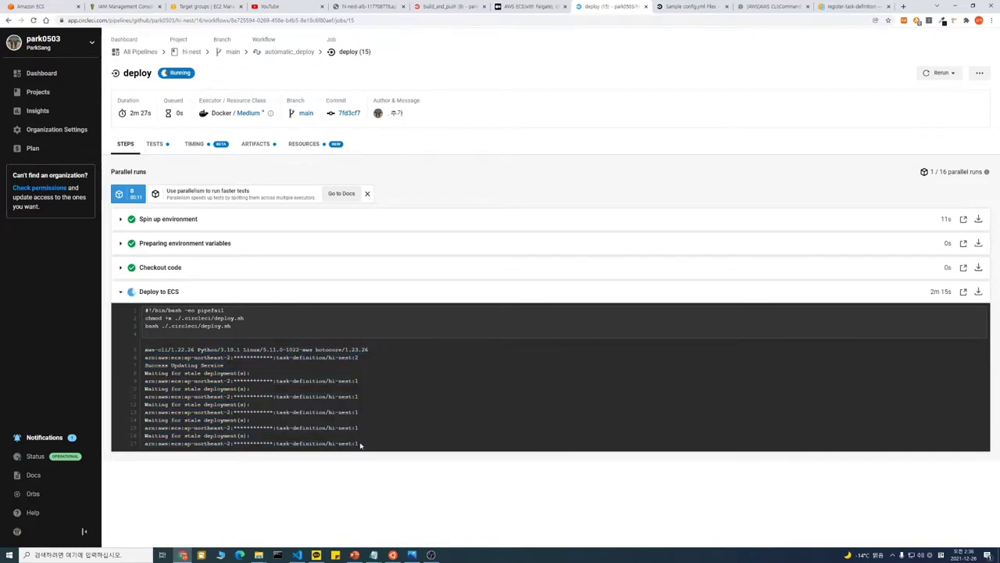
{"action": "double_click", "coordinate": [357, 443]}
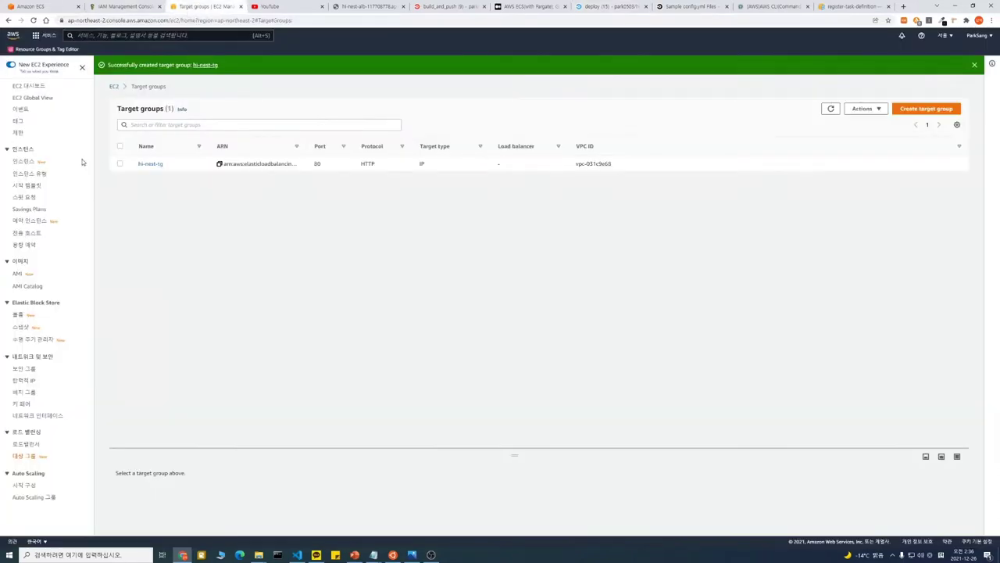
Step: Refresh the hi-nest service tasks to see hi-nest:2 running beside hi-nest:1, and check its Events
{"action": "left_click", "coordinate": [32, 7]}
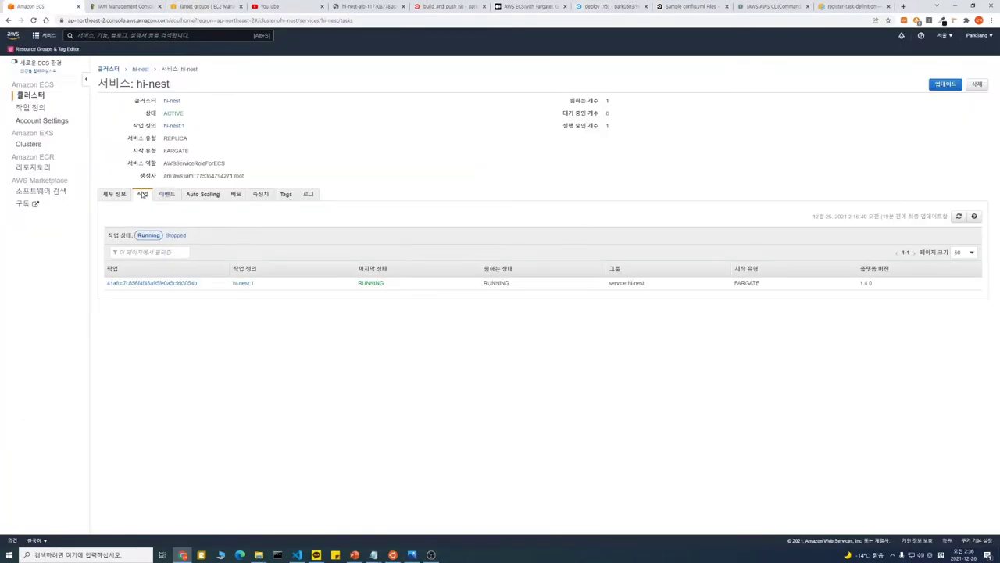
{"action": "left_click", "coordinate": [958, 216]}
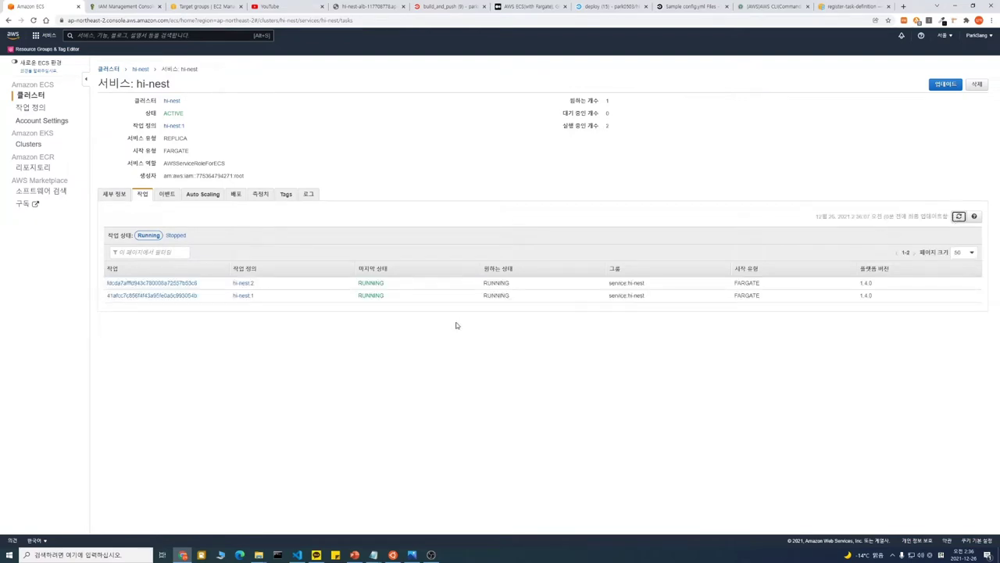
{"action": "left_click_drag", "start_coordinate": [228, 285], "coordinate": [271, 301]}
{"action": "left_click", "coordinate": [305, 352]}
{"action": "left_click_drag", "start_coordinate": [317, 290], "coordinate": [339, 285]}
{"action": "left_click", "coordinate": [195, 222]}
{"action": "left_click", "coordinate": [163, 195]}
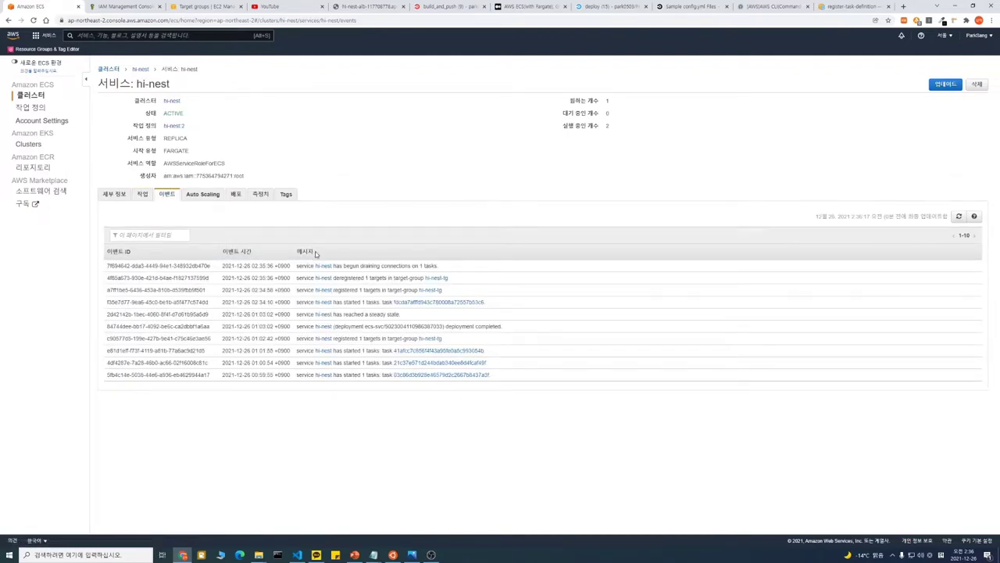
{"action": "left_click", "coordinate": [142, 194]}
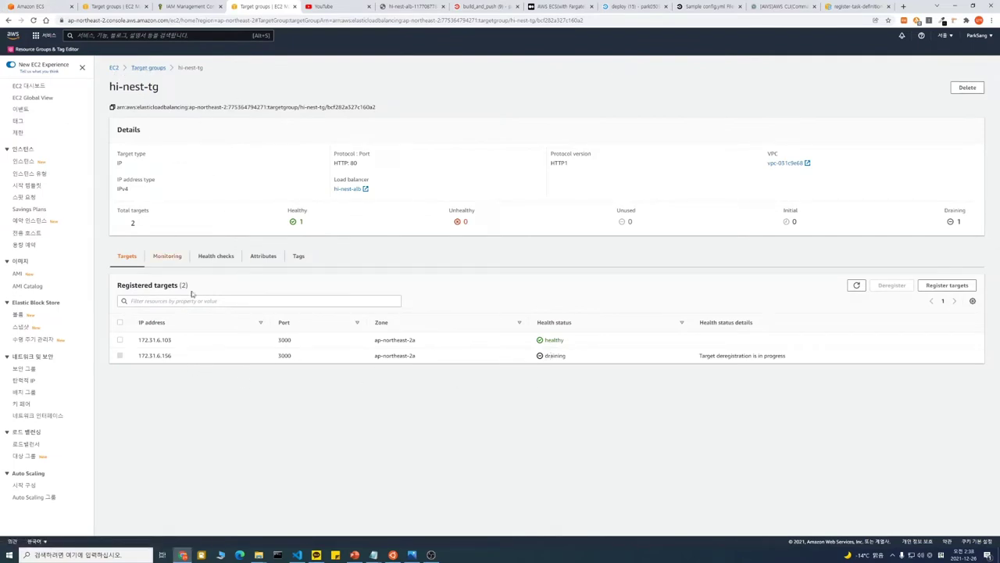
Step: Mark hi-nest-tg's two target IP addresses and their healthy and draining statuses
{"action": "left_click_drag", "start_coordinate": [174, 340], "coordinate": [156, 340]}
{"action": "left_click_drag", "start_coordinate": [531, 340], "coordinate": [579, 340]}
{"action": "left_click_drag", "start_coordinate": [173, 356], "coordinate": [160, 356]}
{"action": "left_click_drag", "start_coordinate": [523, 356], "coordinate": [579, 353]}
{"action": "left_click", "coordinate": [581, 372]}
Step: Inspect the old hi-nest:1 task, the hi-nest:2 task definition and the new hi-nest:2 task
{"action": "left_click", "coordinate": [136, 7]}
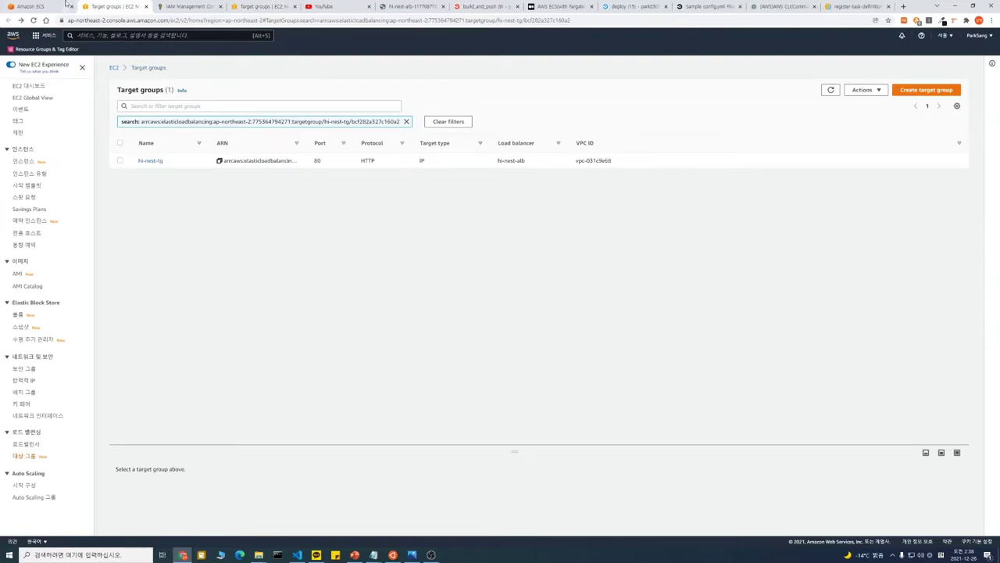
{"action": "left_click", "coordinate": [35, 7]}
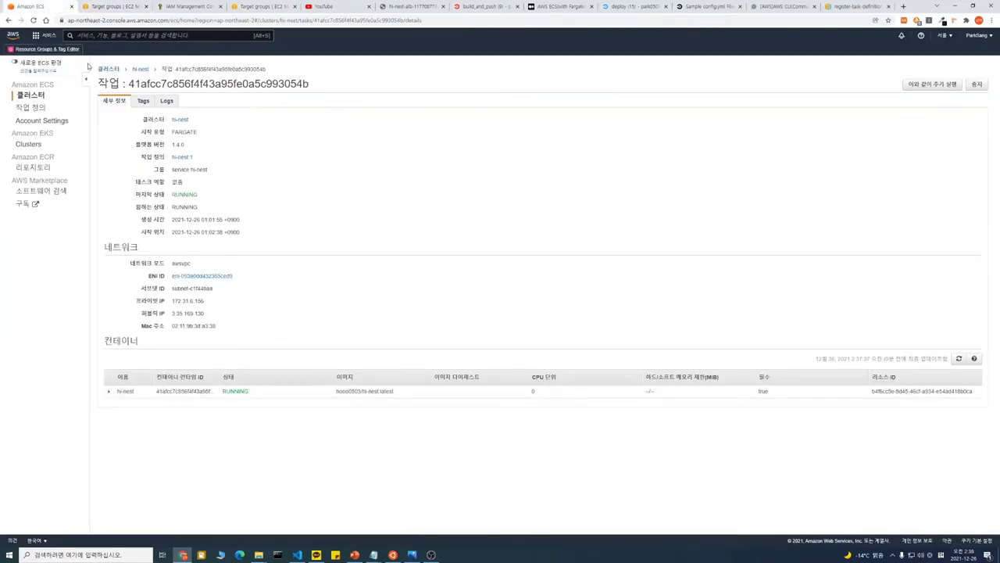
{"action": "left_click", "coordinate": [8, 21]}
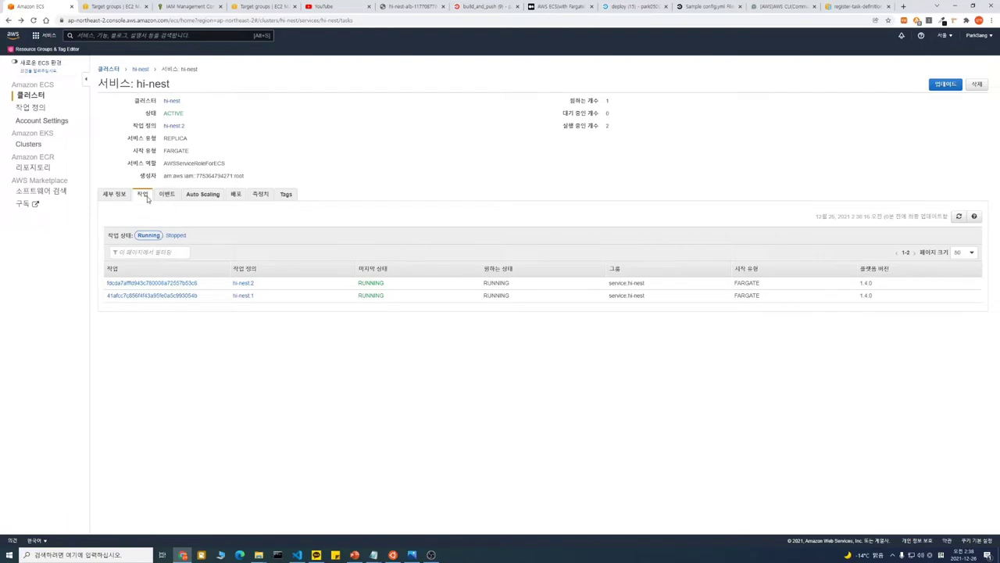
{"action": "left_click", "coordinate": [190, 295]}
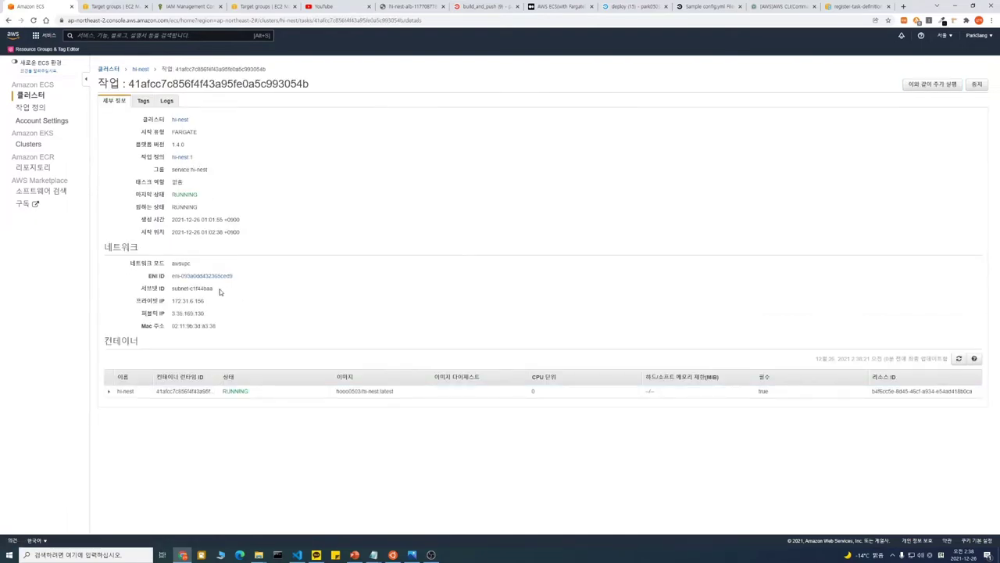
{"action": "left_click", "coordinate": [8, 19]}
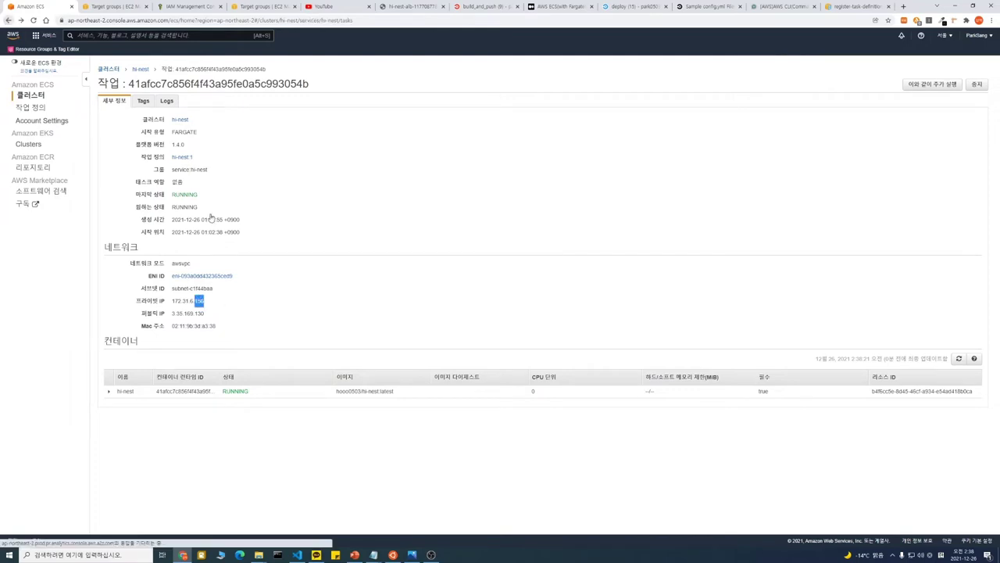
{"action": "left_click", "coordinate": [251, 283]}
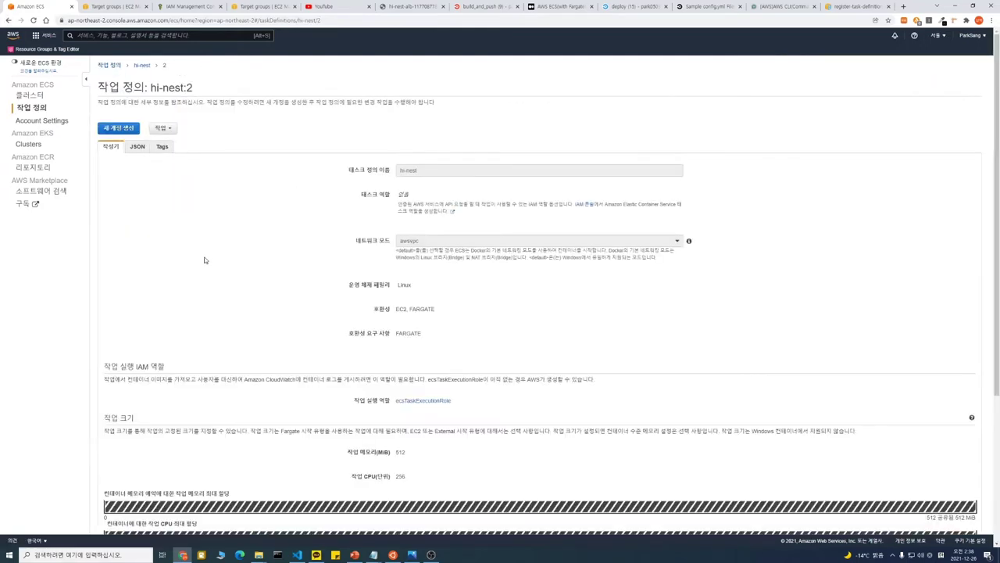
{"action": "left_click", "coordinate": [8, 19]}
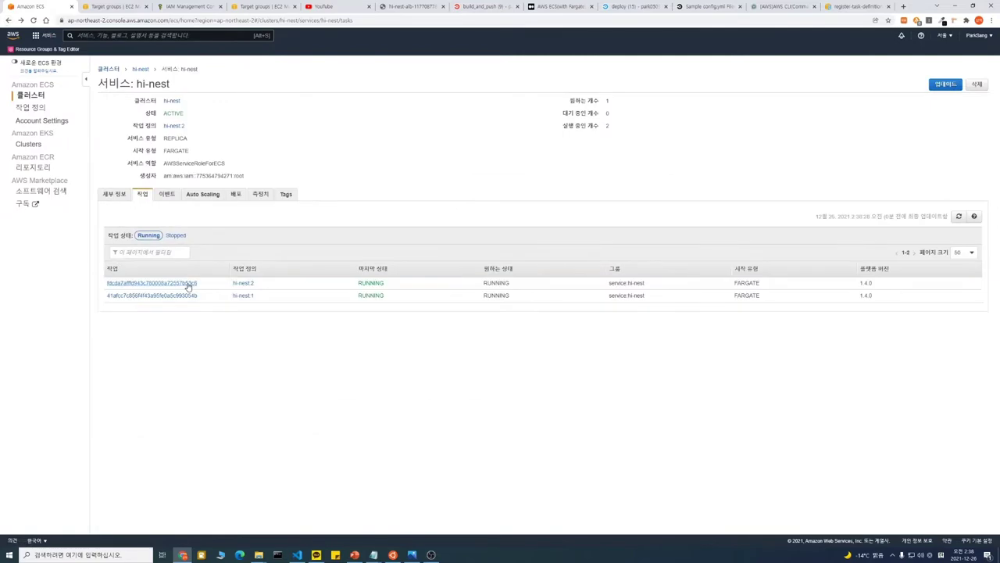
{"action": "left_click", "coordinate": [195, 285]}
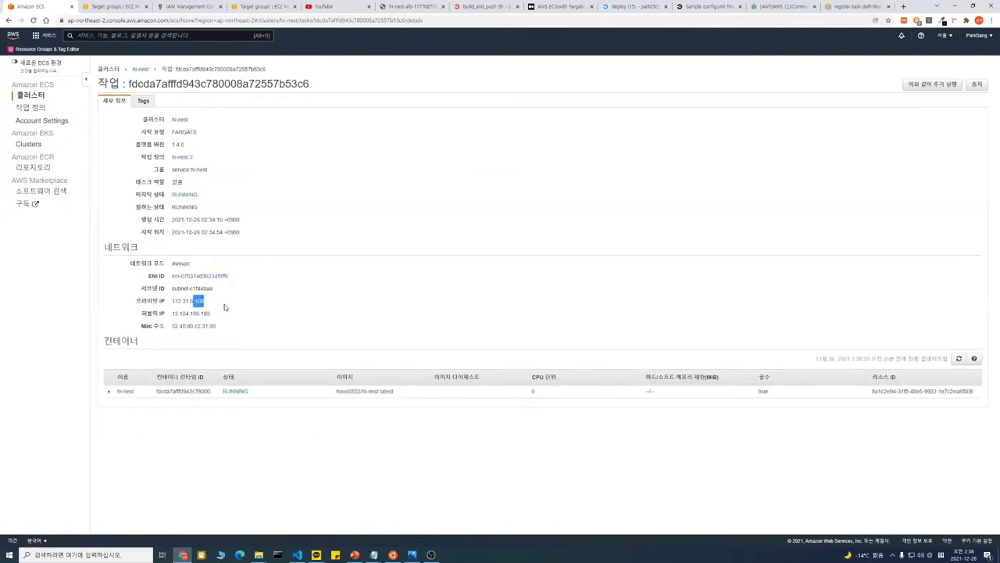
Step: Recheck hi-nest-tg's healthy and draining targets, then reload the ALB endpoint returning 'success'
{"action": "left_click", "coordinate": [243, 5]}
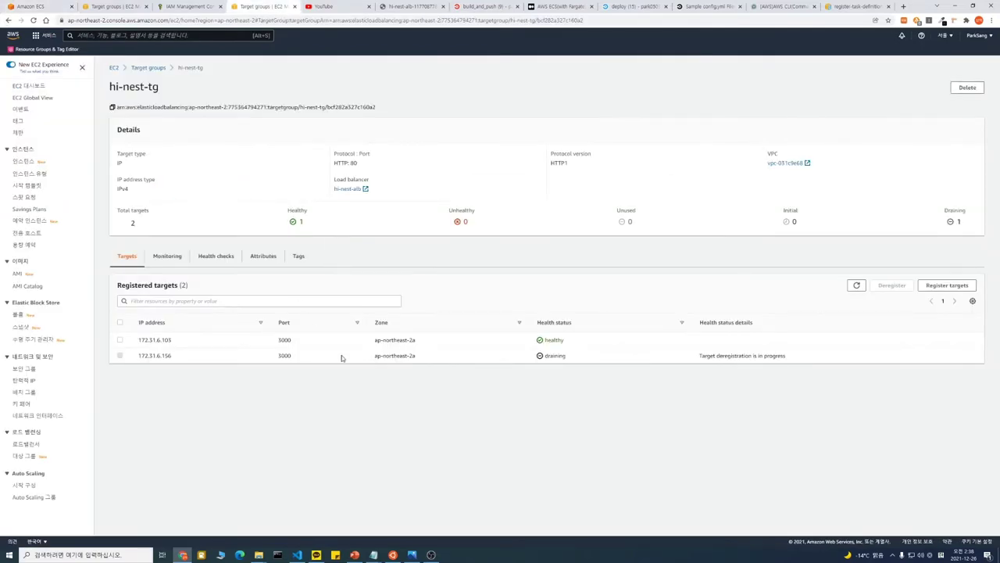
{"action": "left_click_drag", "start_coordinate": [166, 339], "coordinate": [228, 354]}
{"action": "left_click_drag", "start_coordinate": [537, 341], "coordinate": [588, 345]}
{"action": "left_click", "coordinate": [268, 355]}
{"action": "left_click_drag", "start_coordinate": [158, 356], "coordinate": [180, 358]}
{"action": "left_click", "coordinate": [323, 371]}
{"action": "left_click_drag", "start_coordinate": [546, 356], "coordinate": [575, 359]}
{"action": "left_click", "coordinate": [432, 395]}
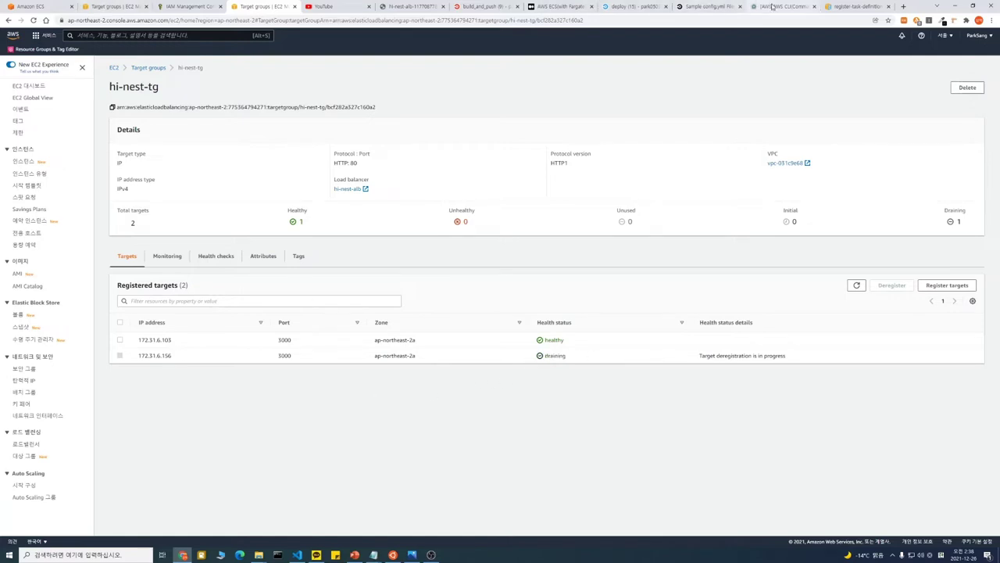
{"action": "left_click", "coordinate": [412, 6]}
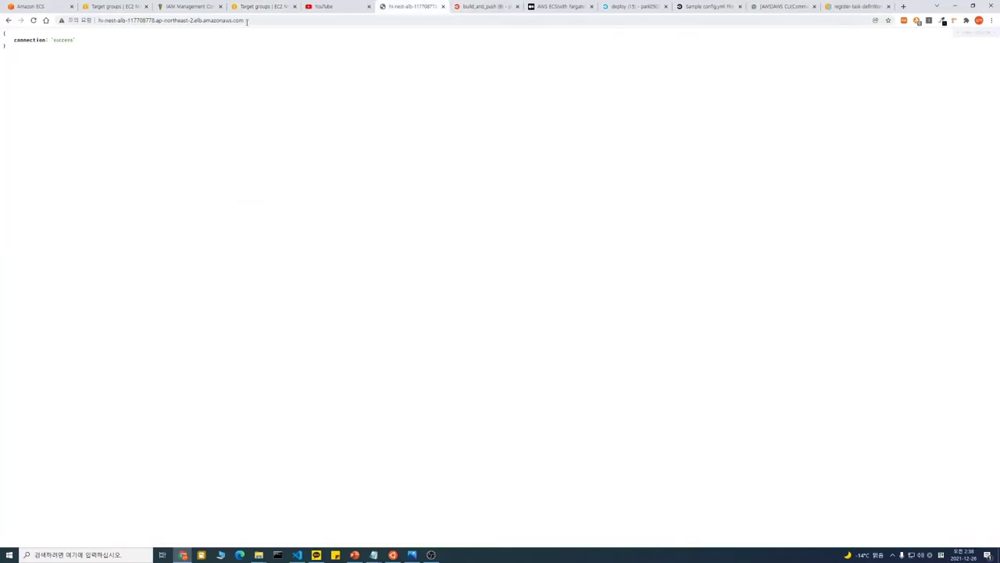
{"action": "left_click", "coordinate": [33, 20]}
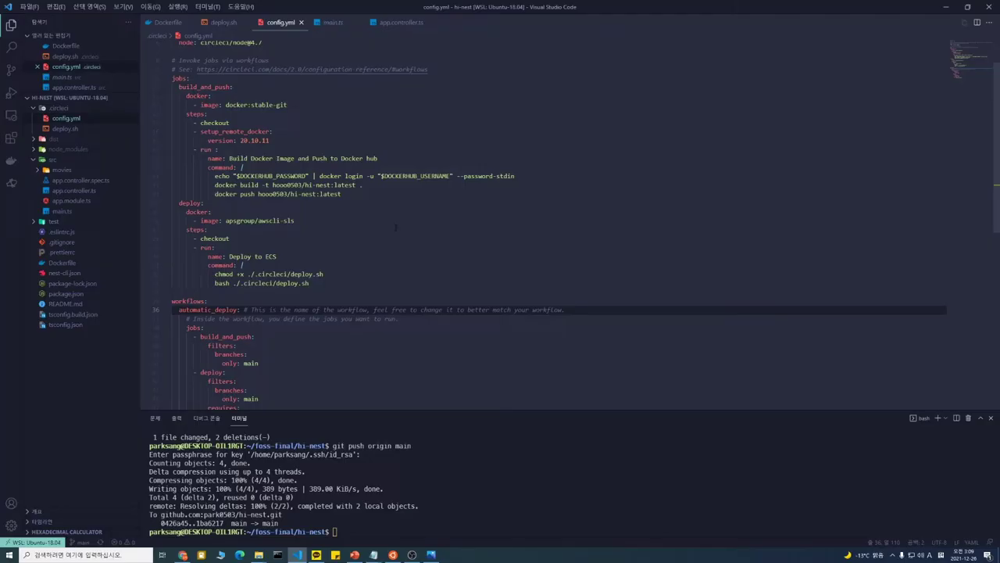
Step: Mark the image name and tag in config.yml's docker build and push lines
{"action": "left_click_drag", "start_coordinate": [353, 194], "coordinate": [336, 185]}
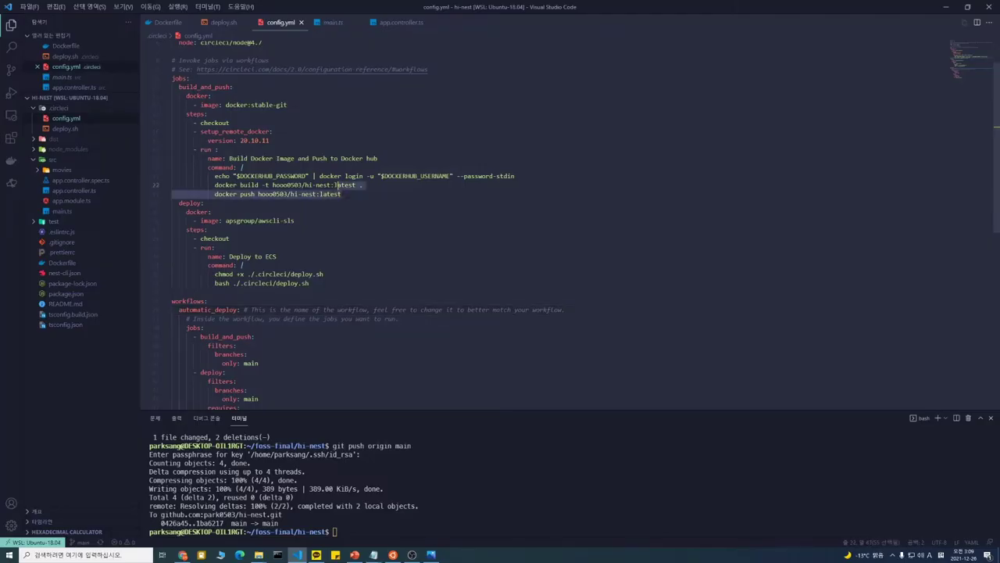
{"action": "key", "text": "Down"}
{"action": "key", "text": "Down"}
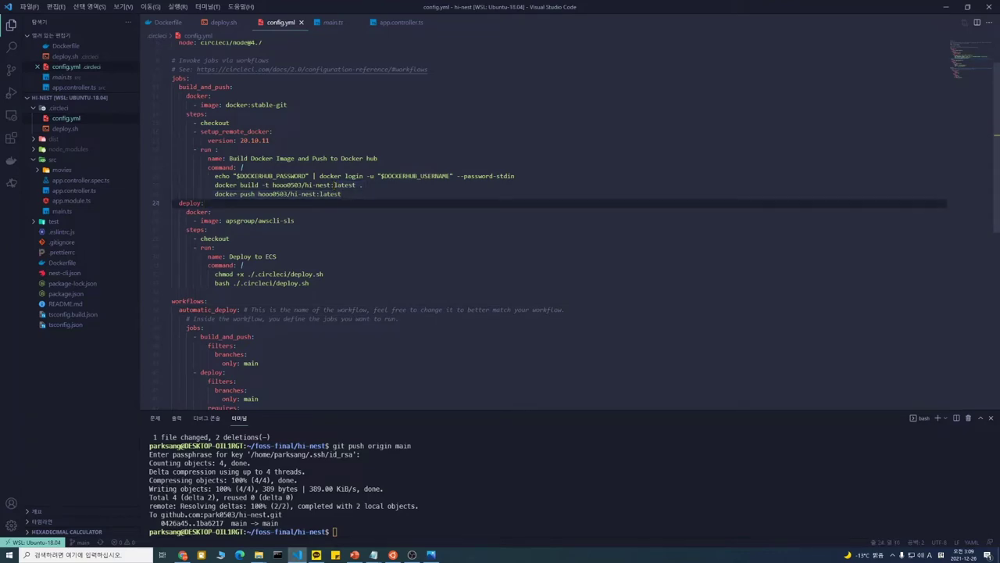
{"action": "left_click", "coordinate": [360, 186]}
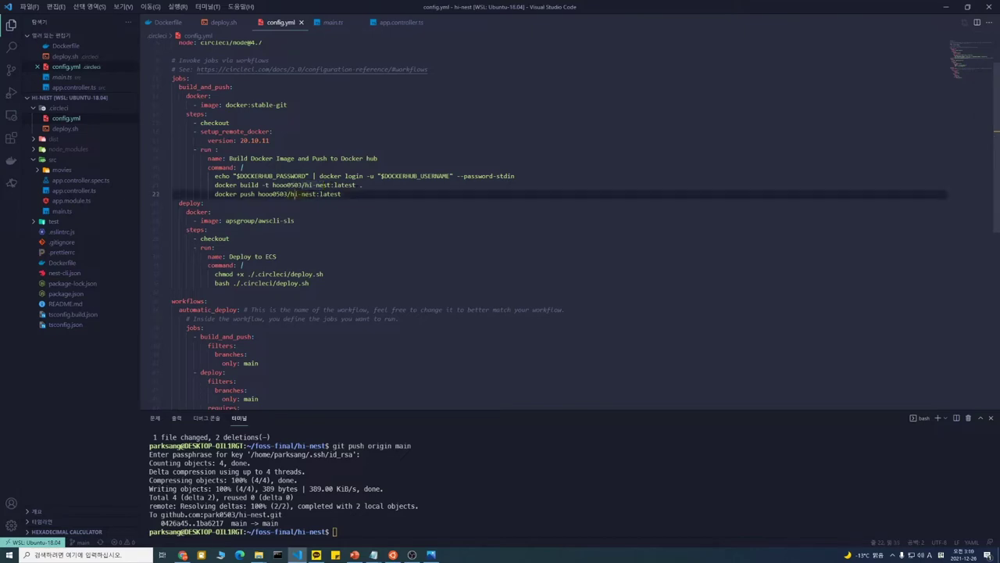
{"action": "left_click_drag", "start_coordinate": [294, 193], "coordinate": [334, 194]}
{"action": "key", "text": "End"}
{"action": "key", "text": "ctrl+shift+Left"}
{"action": "key", "text": "Right"}
Step: Select the hi-nest:latest image reference on the docker push line
{"action": "left_click_drag", "start_coordinate": [342, 193], "coordinate": [241, 194]}
{"action": "key", "text": "End"}
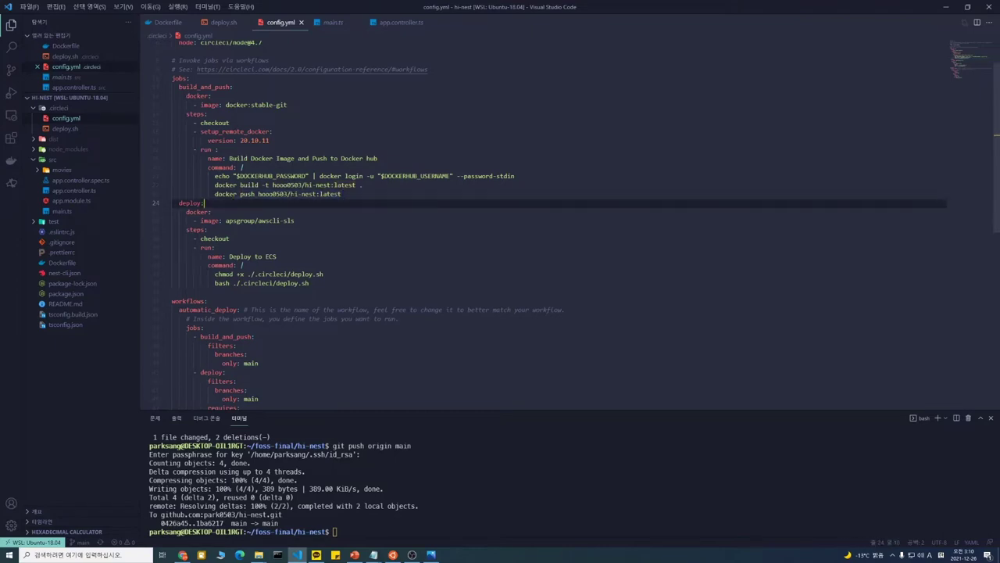
{"action": "key", "text": "ctrl+shift+Left"}
{"action": "key", "text": "ctrl+shift+Left"}
{"action": "key", "text": "ctrl+shift+Left"}
{"action": "left_click", "coordinate": [182, 555]}
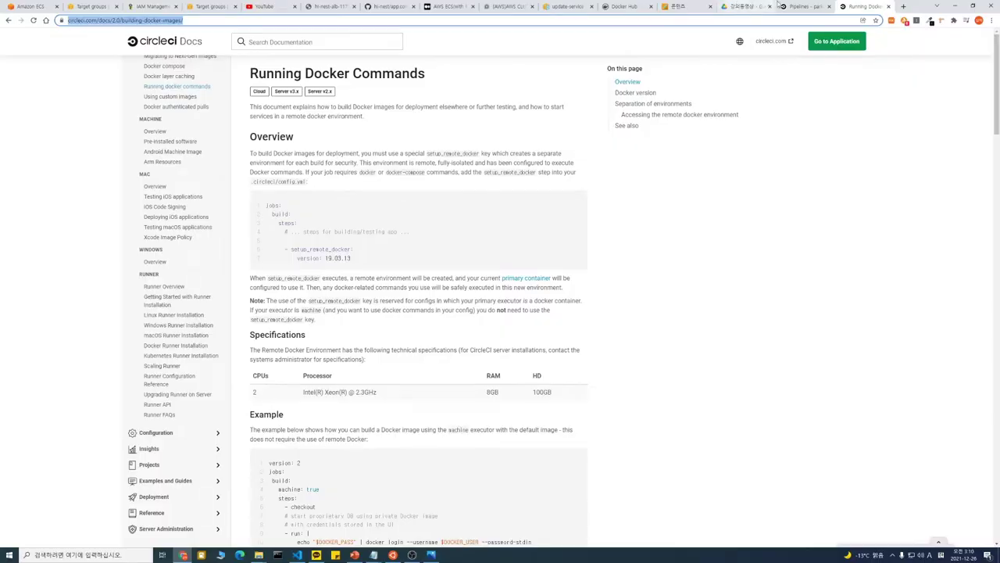
Step: Open the deploy 18 job of pipeline hi-nest 18 in CircleCI and expand its Deploy to ECS log
{"action": "left_click", "coordinate": [625, 7]}
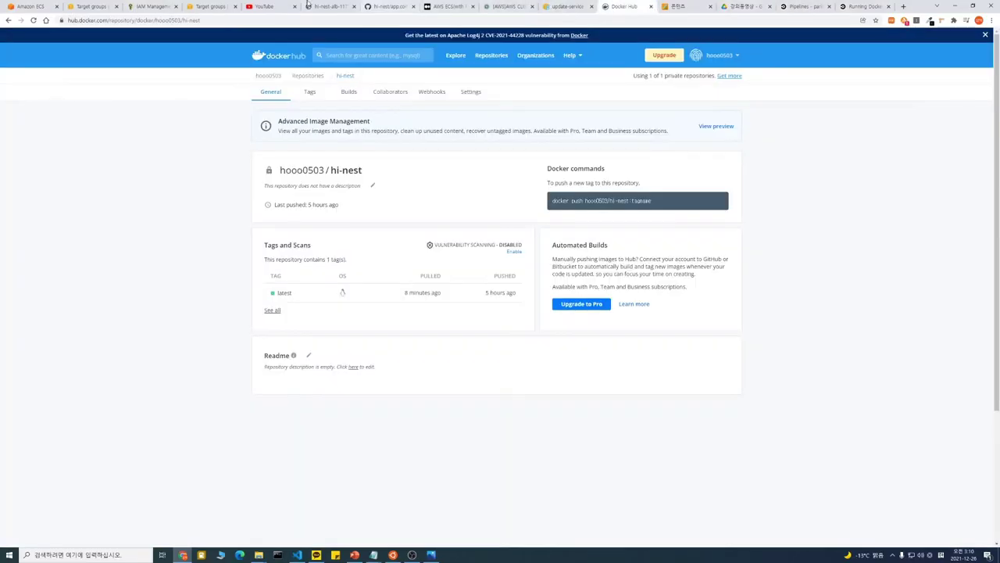
{"action": "left_click", "coordinate": [808, 6]}
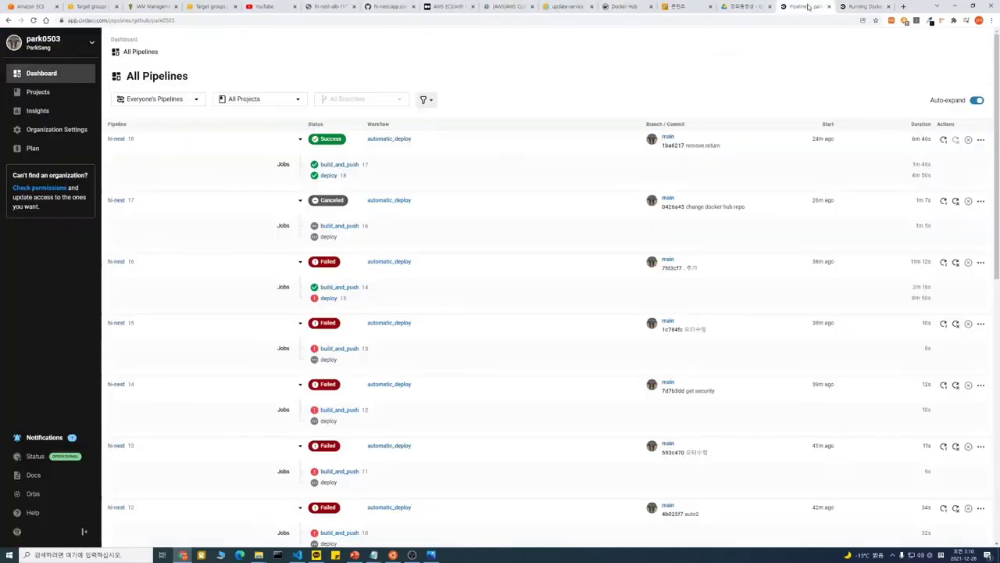
{"action": "left_click", "coordinate": [333, 175]}
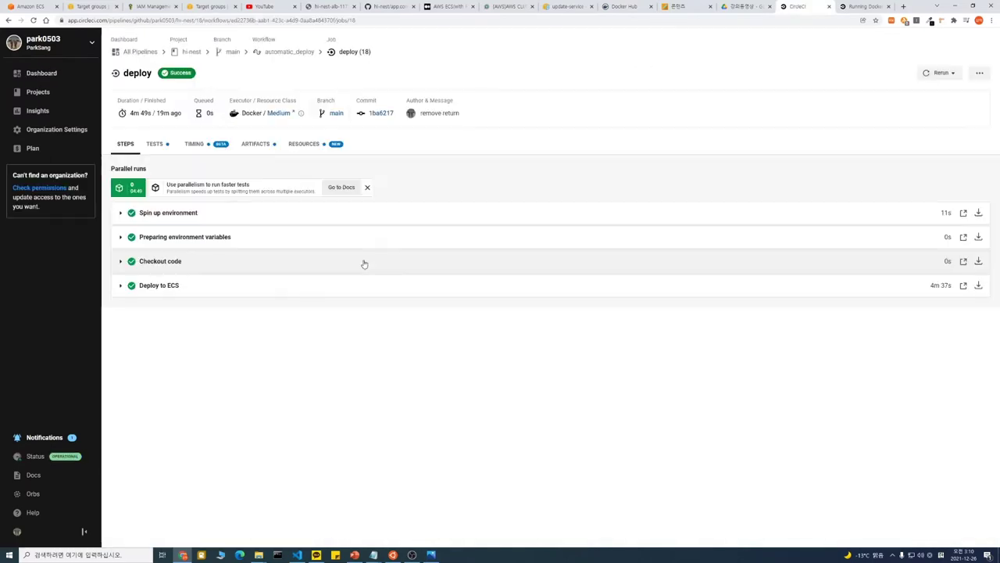
{"action": "left_click", "coordinate": [190, 295]}
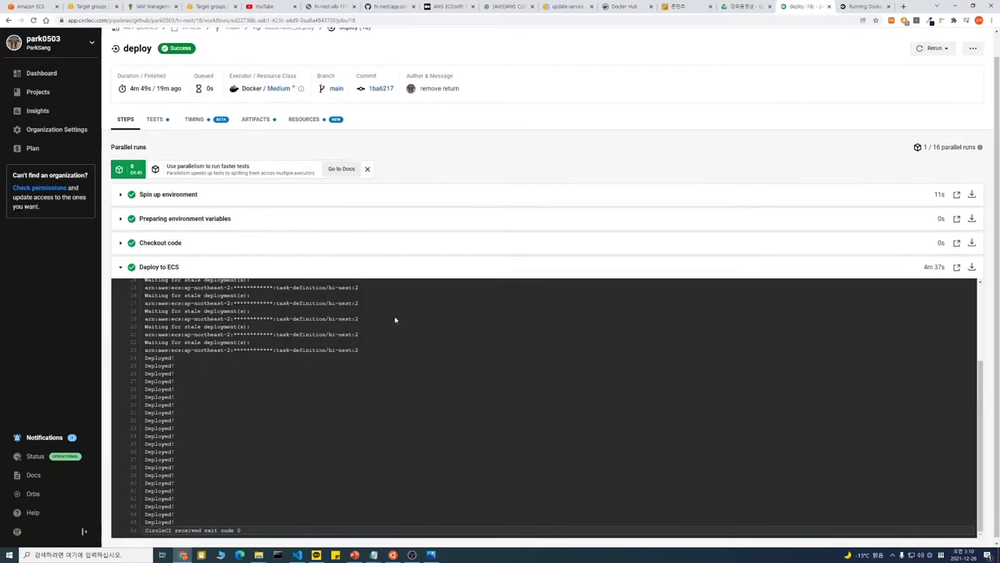
Step: Highlight the aws-cli version, task definition and repeated Deployed! lines ending in exit code 0
{"action": "left_click_drag", "start_coordinate": [146, 333], "coordinate": [366, 361]}
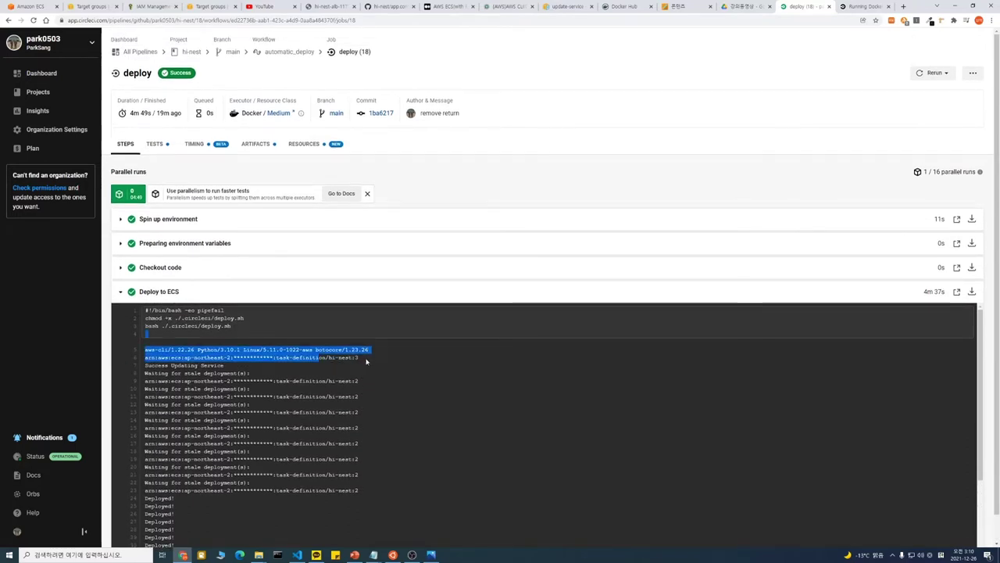
{"action": "scroll", "coordinate": [380, 313], "scroll_direction": "down", "scroll_amount": 3}
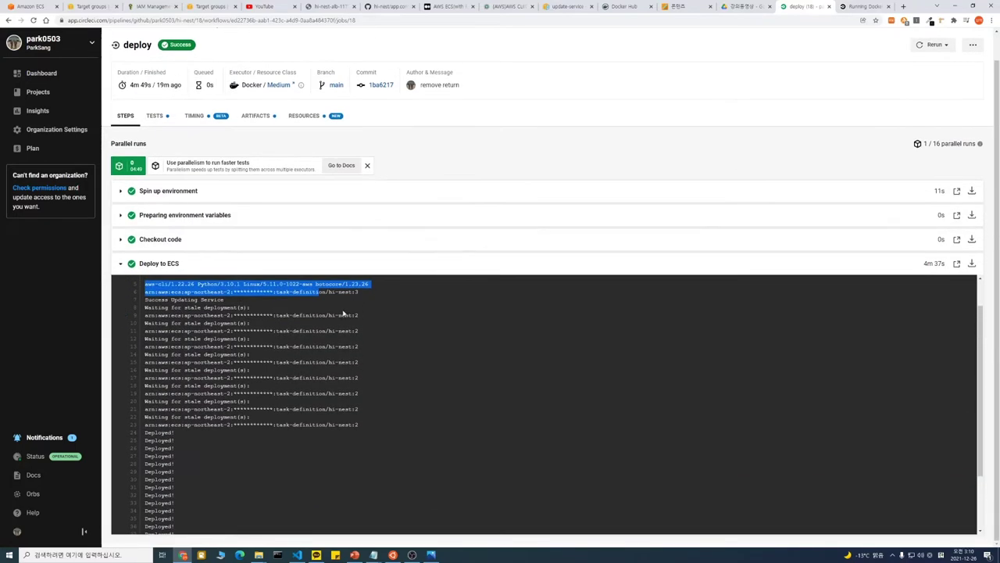
{"action": "scroll", "coordinate": [350, 405], "scroll_direction": "down", "scroll_amount": 3}
{"action": "left_click", "coordinate": [121, 369], "text": "shift"}
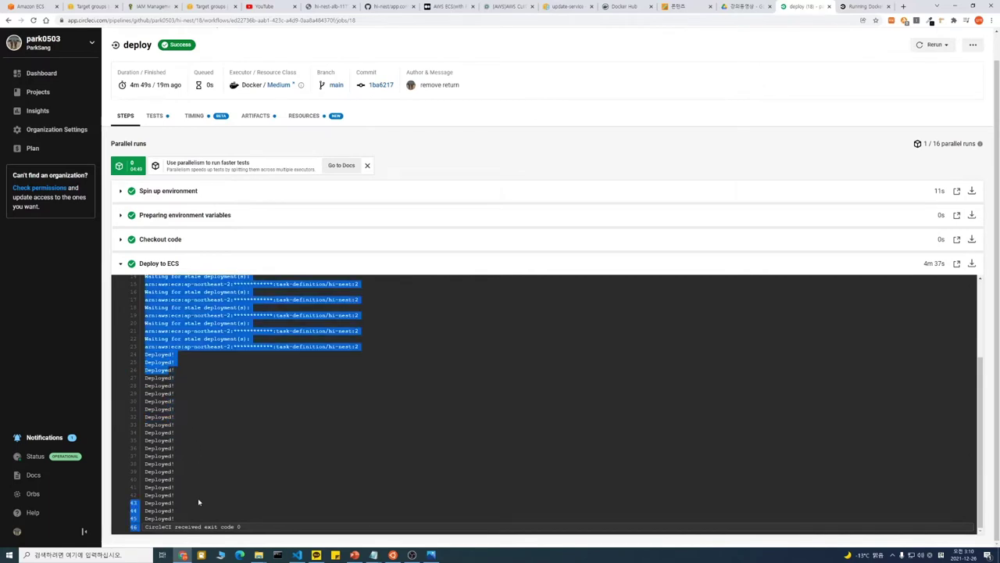
{"action": "left_click", "coordinate": [121, 377], "text": "shift"}
{"action": "left_click", "coordinate": [175, 386]}
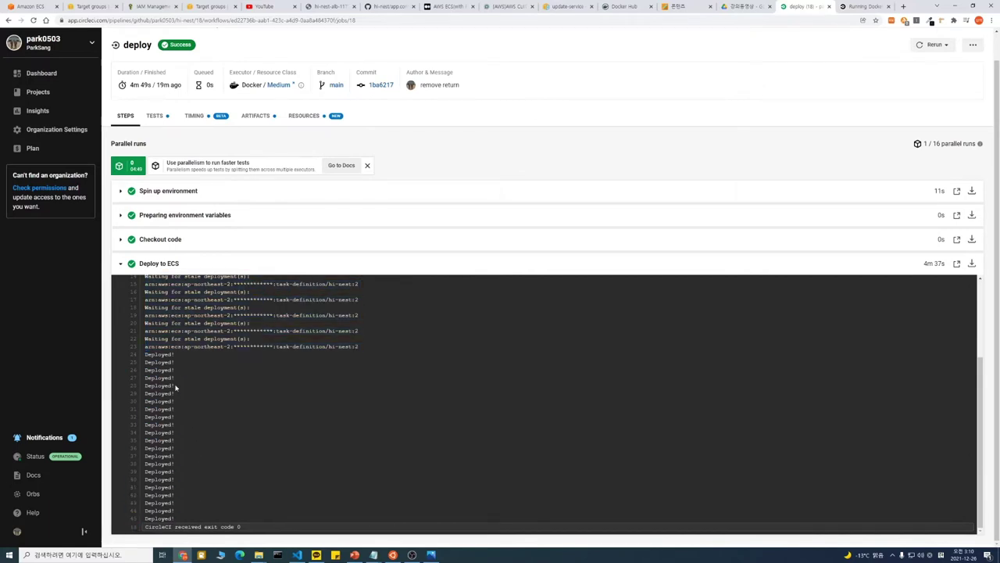
{"action": "scroll", "coordinate": [419, 336], "scroll_direction": "up", "scroll_amount": 3}
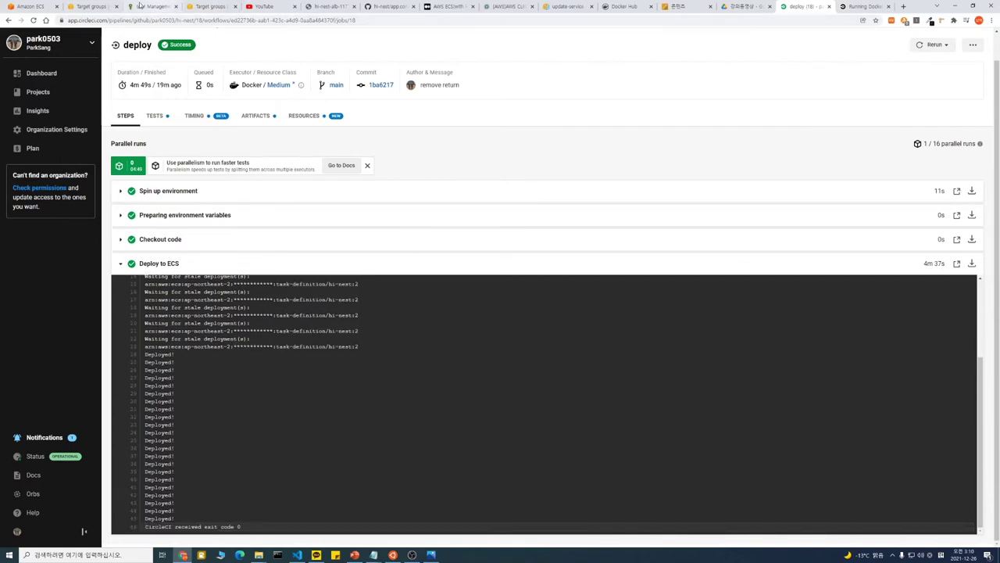
{"action": "left_click", "coordinate": [92, 6]}
Step: Show the hi-nest service's tasks in the hi-nest cluster, highlighting the single running task on hi-nest:3
{"action": "left_click", "coordinate": [52, 6]}
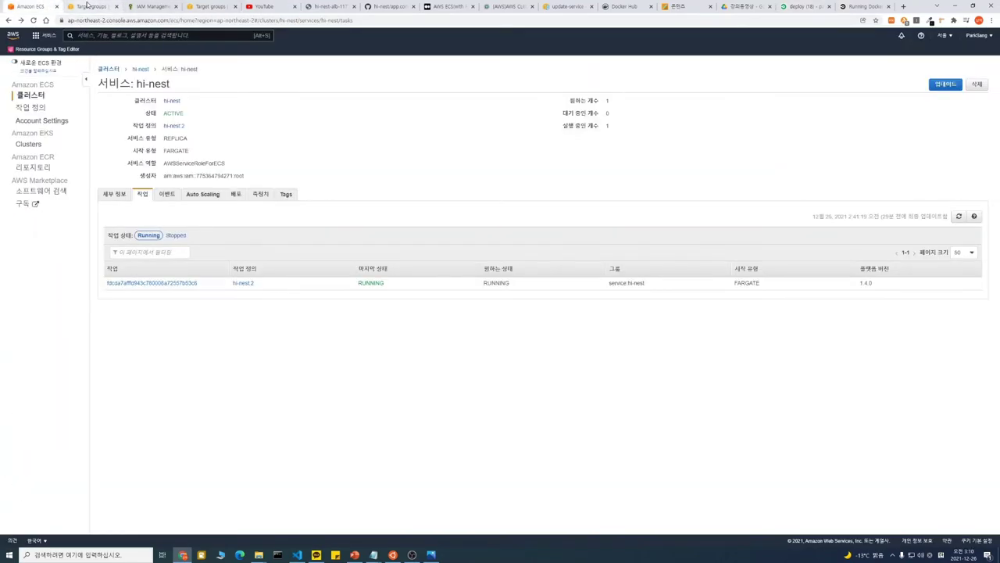
{"action": "left_click", "coordinate": [38, 98]}
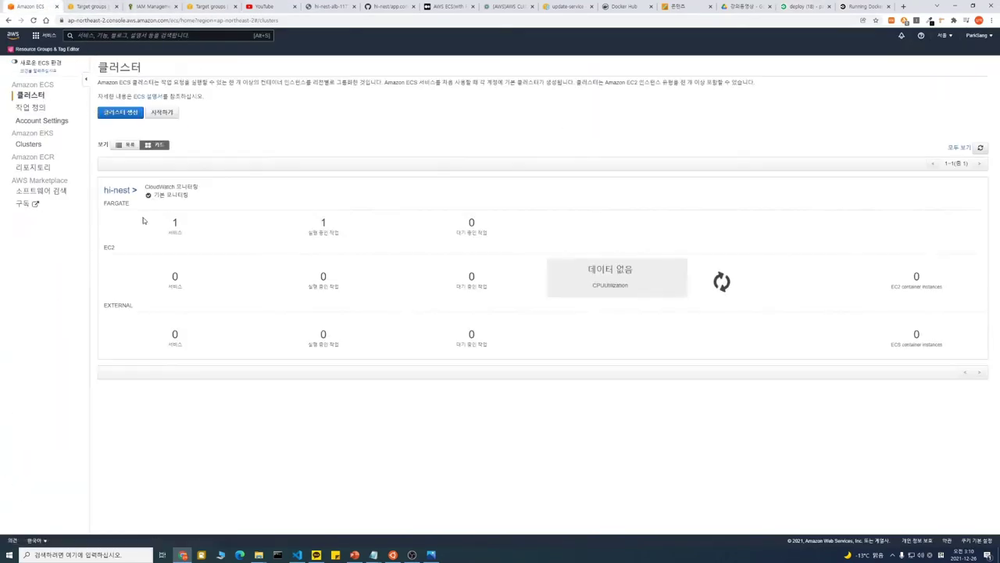
{"action": "left_click", "coordinate": [139, 199]}
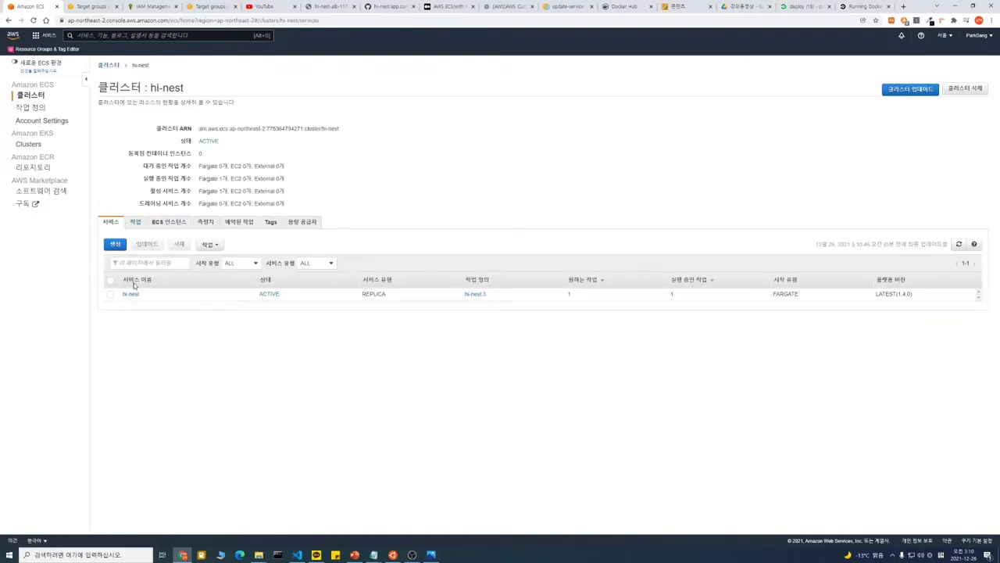
{"action": "left_click", "coordinate": [130, 295]}
{"action": "left_click", "coordinate": [142, 195]}
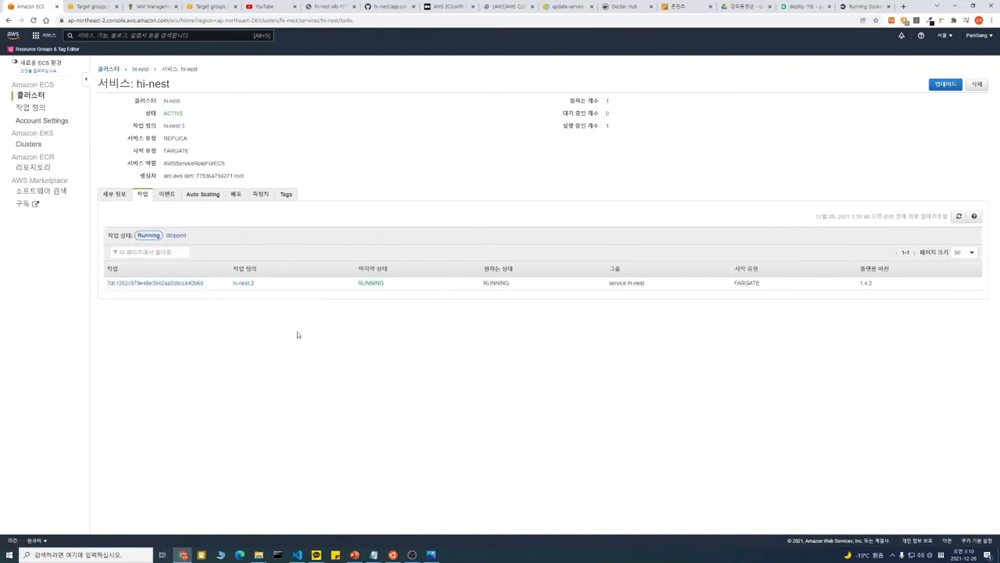
{"action": "left_click_drag", "start_coordinate": [104, 284], "coordinate": [429, 311]}
{"action": "left_click", "coordinate": [433, 357]}
{"action": "left_click", "coordinate": [336, 6]}
Step: Refresh the hi-nest-alb endpoint and confirm it returns the 'success - auto2' message
{"action": "left_click", "coordinate": [33, 20]}
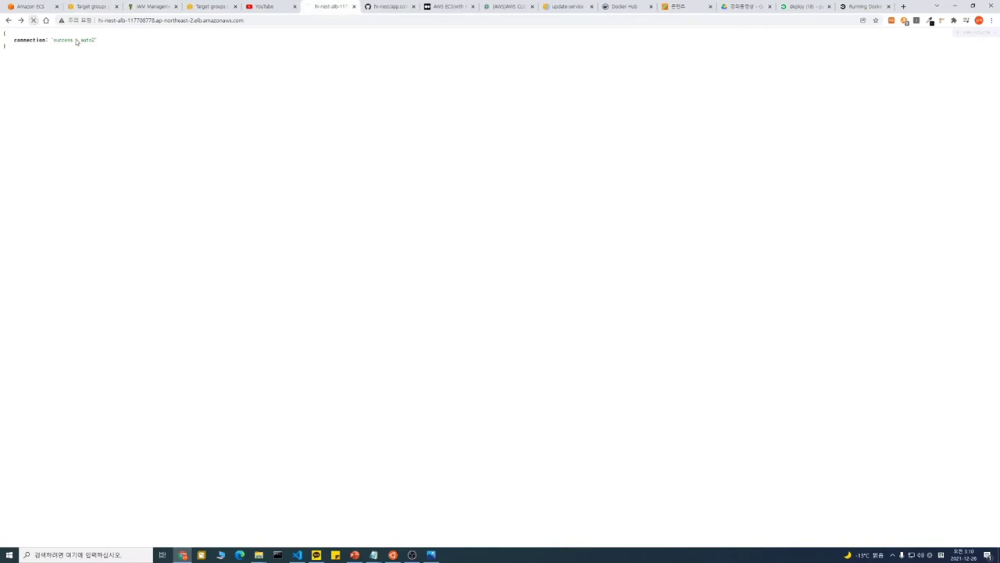
{"action": "key", "text": "F5"}
{"action": "triple_click", "coordinate": [95, 39]}
{"action": "key", "text": "F5"}
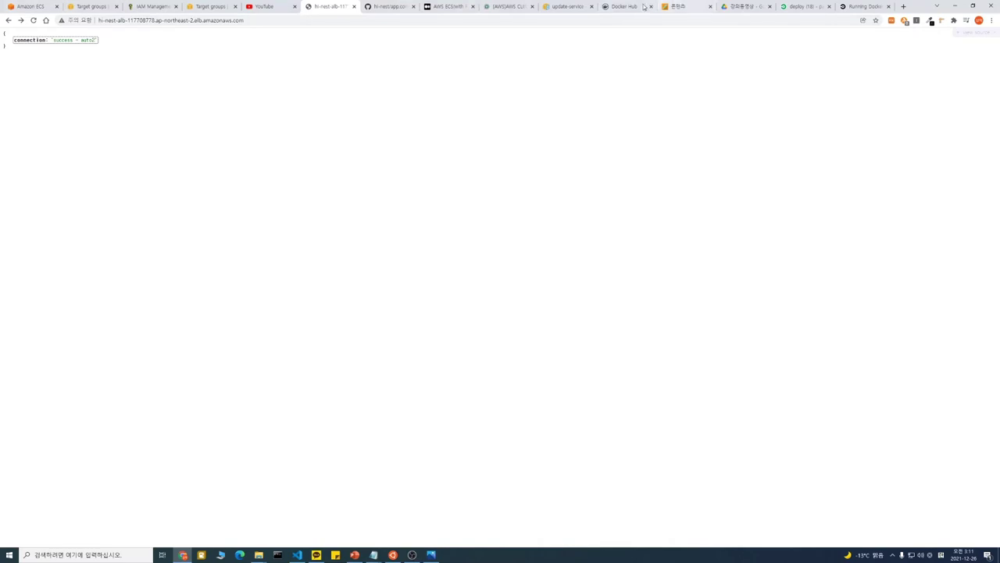
Step: Show CircleCI's hi-nest pipelines list filtered to the main branch
{"action": "left_click", "coordinate": [804, 6]}
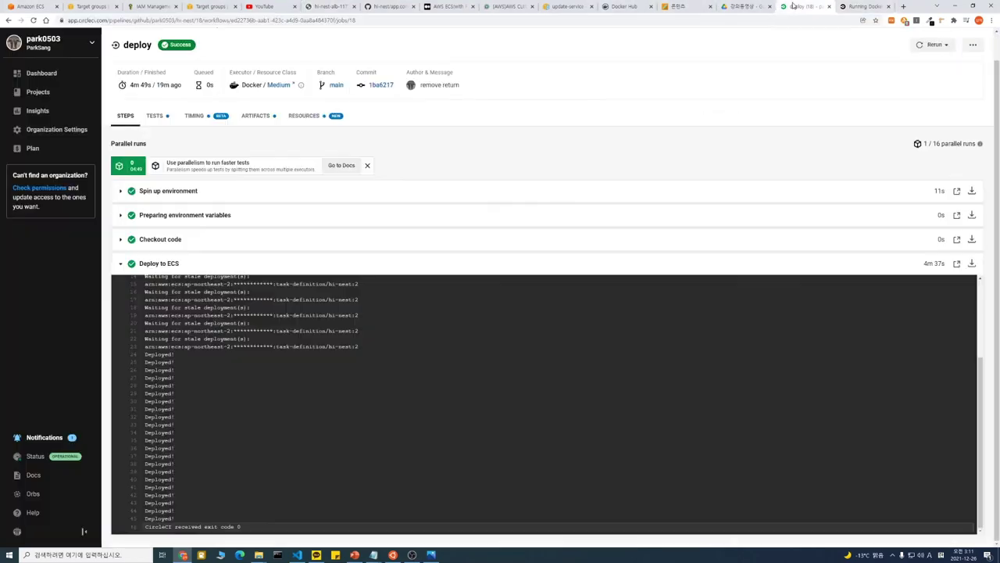
{"action": "scroll", "coordinate": [351, 138], "scroll_direction": "up", "scroll_amount": 1}
{"action": "left_click", "coordinate": [232, 51]}
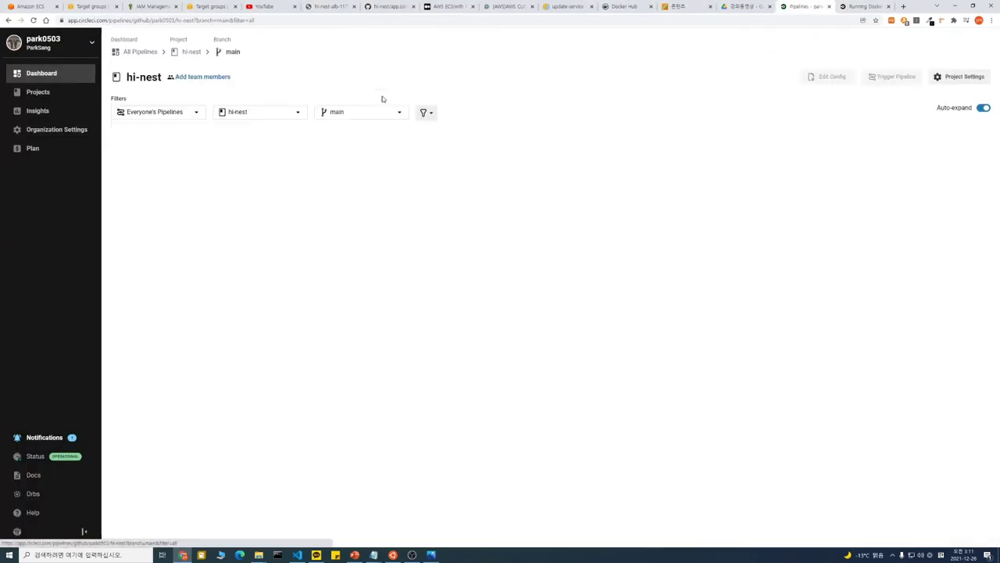